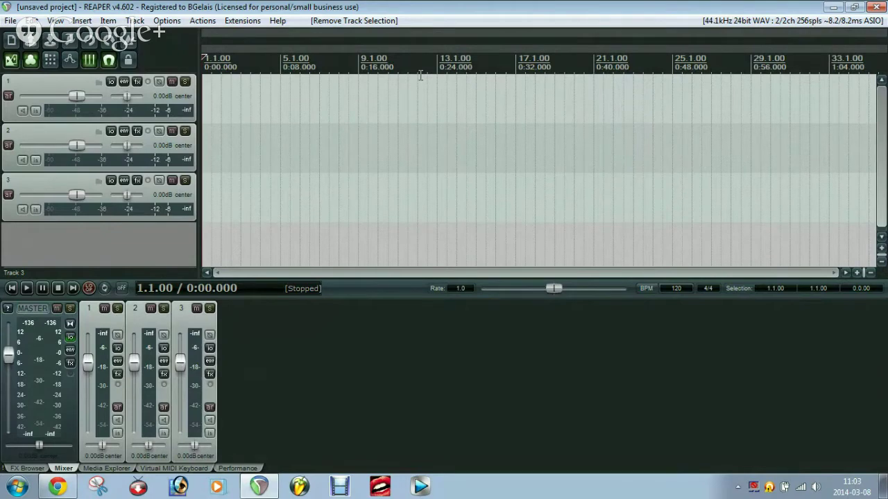
# Step: Delete all three existing tracks from the project
pyautogui.click(57, 91)
pyautogui.press('Delete')
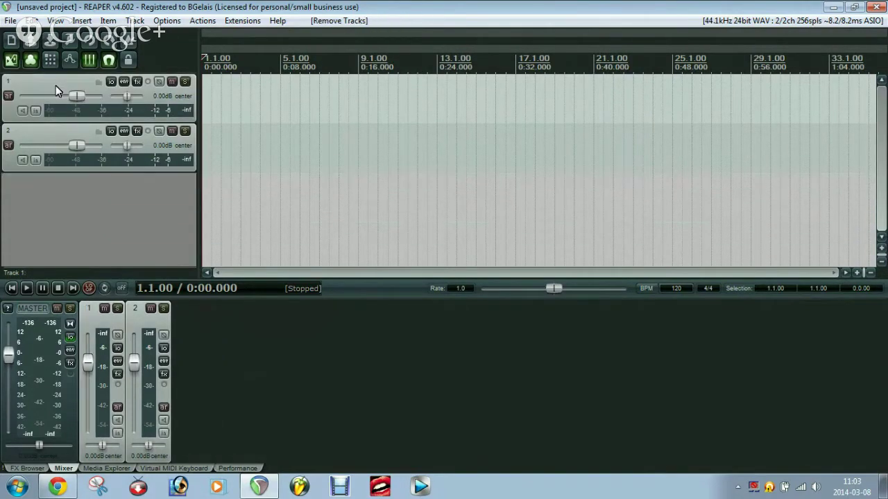
pyautogui.click(59, 93)
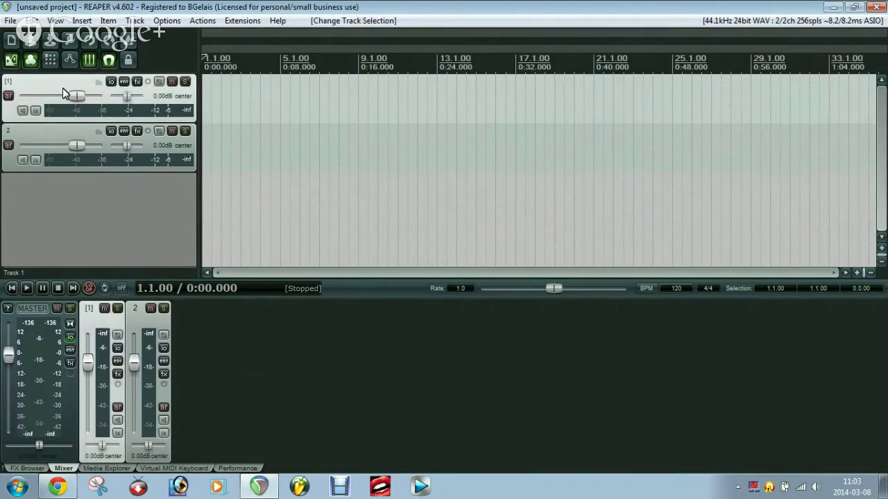
pyautogui.press('Delete')
pyautogui.click(64, 91)
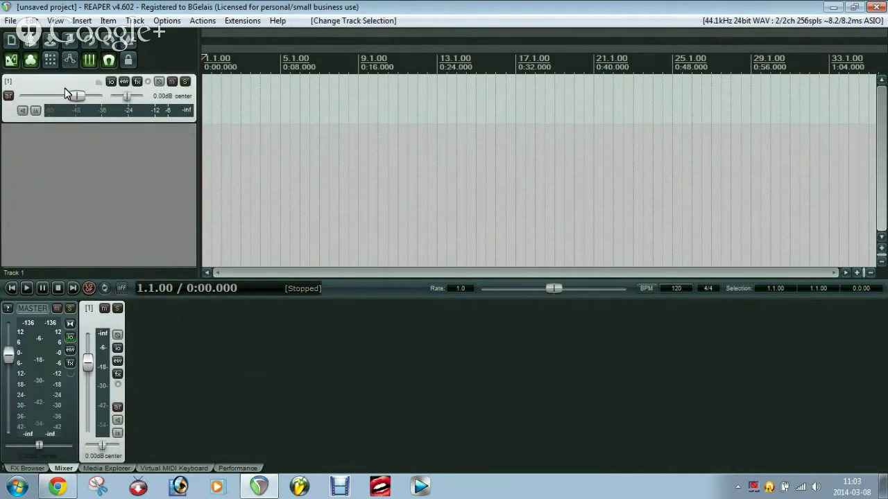
pyautogui.press('Delete')
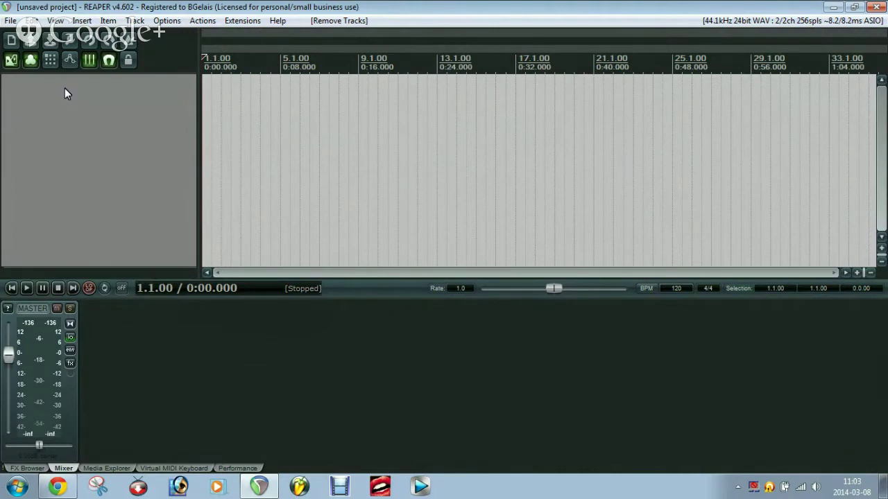
pyautogui.click(299, 488)
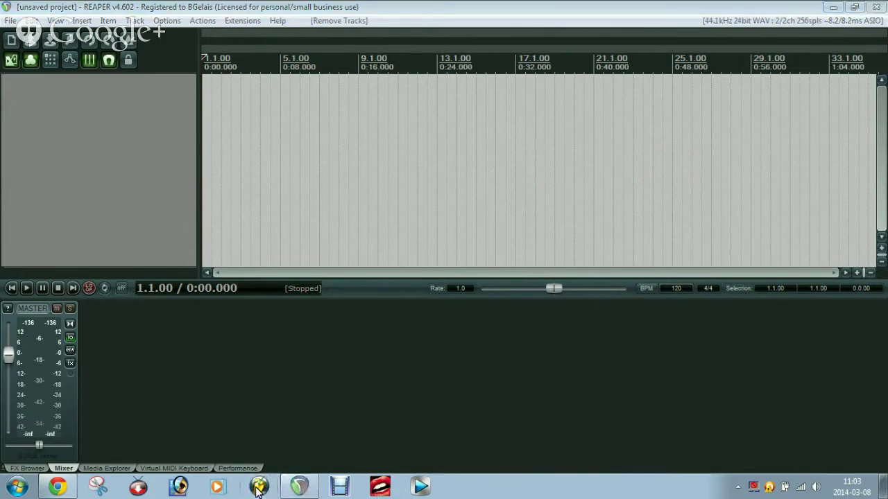
pyautogui.moveTo(258, 489); pyautogui.dragTo(309, 493)
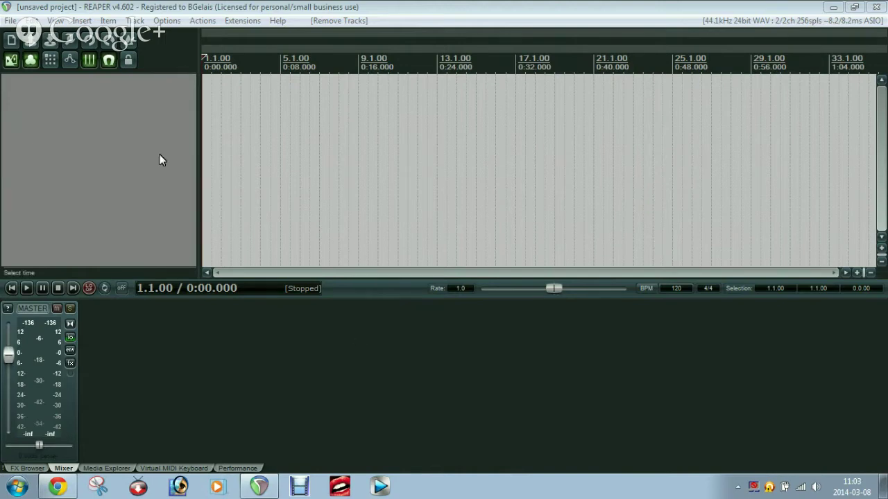
# Step: Add a new track to the empty project and arm it for recording
pyautogui.doubleClick(86, 101)
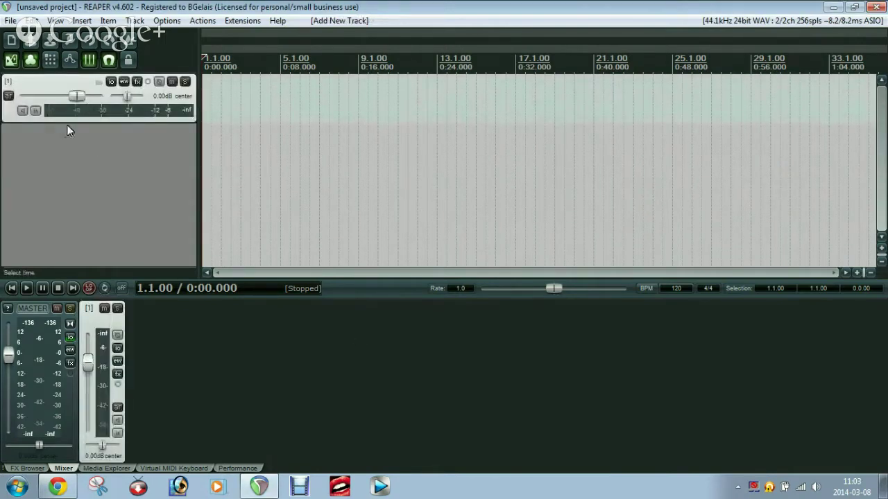
pyautogui.click(8, 95)
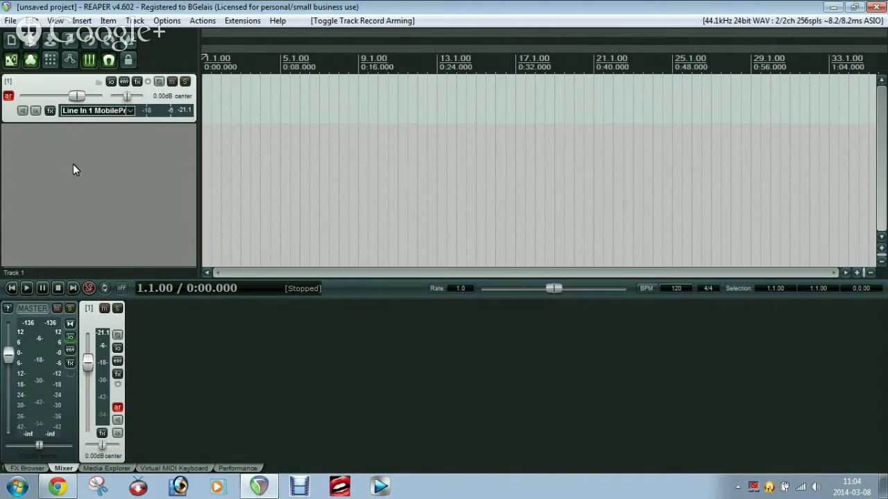
# Step: Add the GGate (GVST) plugin from the VST list to track 1's effects and set its threshold to -49.5 dB
pyautogui.click(137, 82)
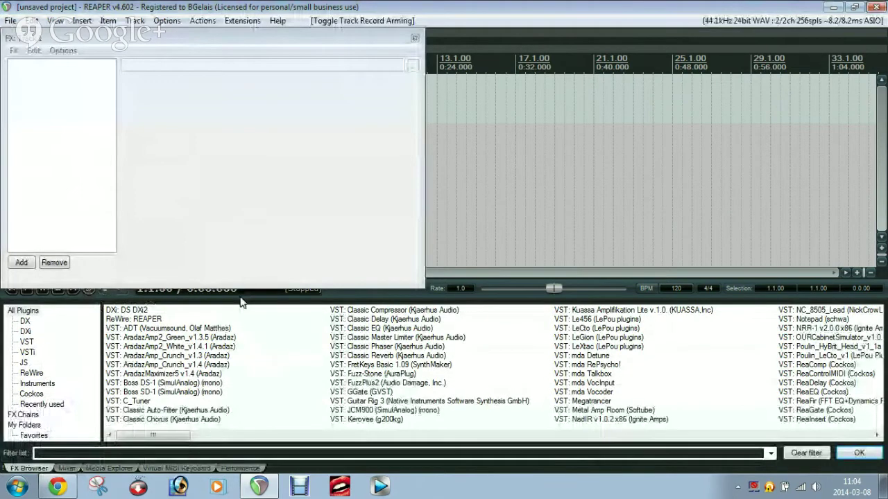
pyautogui.click(33, 436)
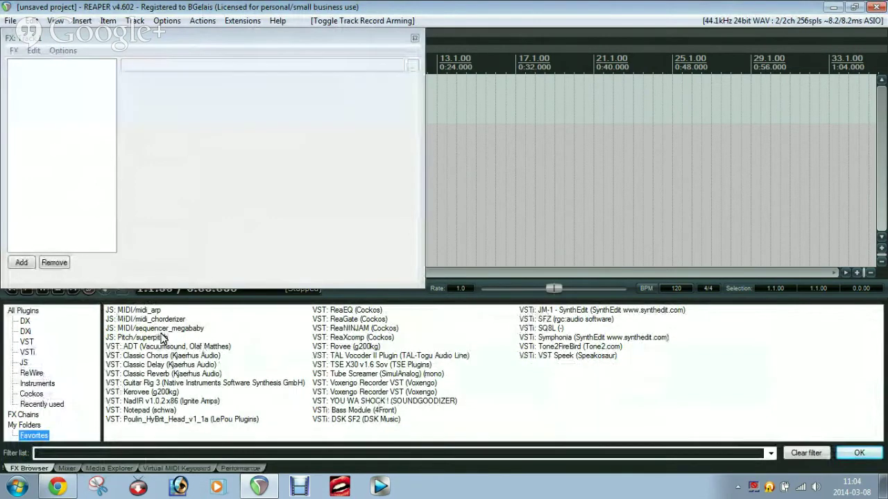
pyautogui.moveTo(339, 323); pyautogui.dragTo(412, 343)
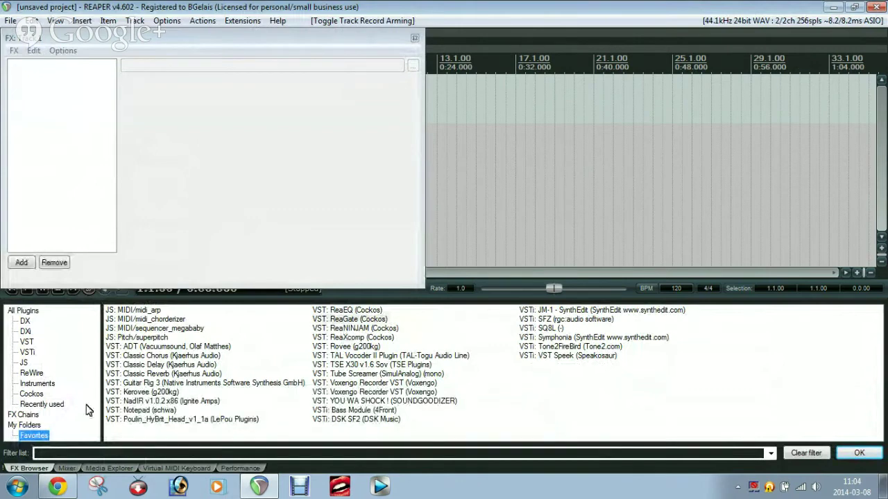
pyautogui.click(26, 332)
pyautogui.click(31, 343)
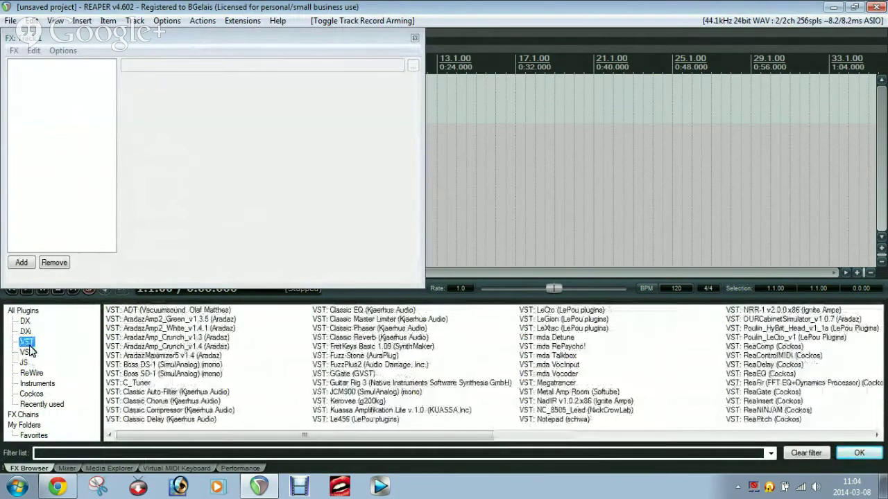
pyautogui.doubleClick(344, 374)
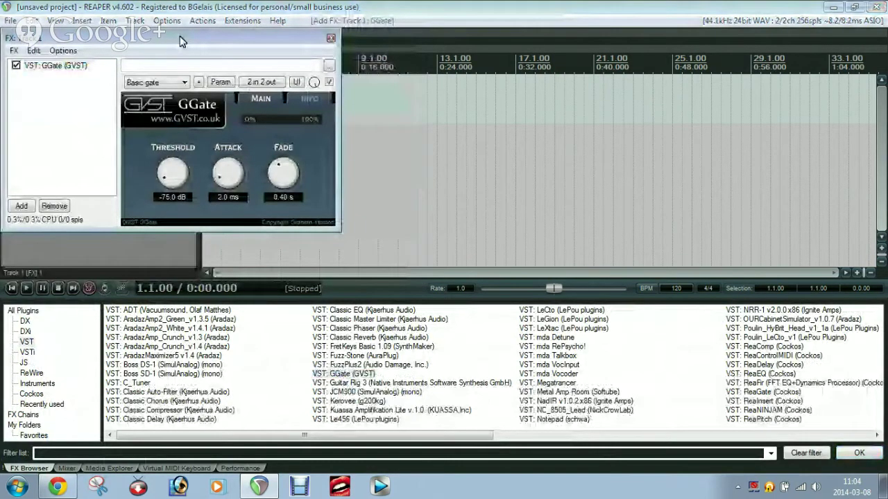
pyautogui.moveTo(179, 41); pyautogui.dragTo(447, 102)
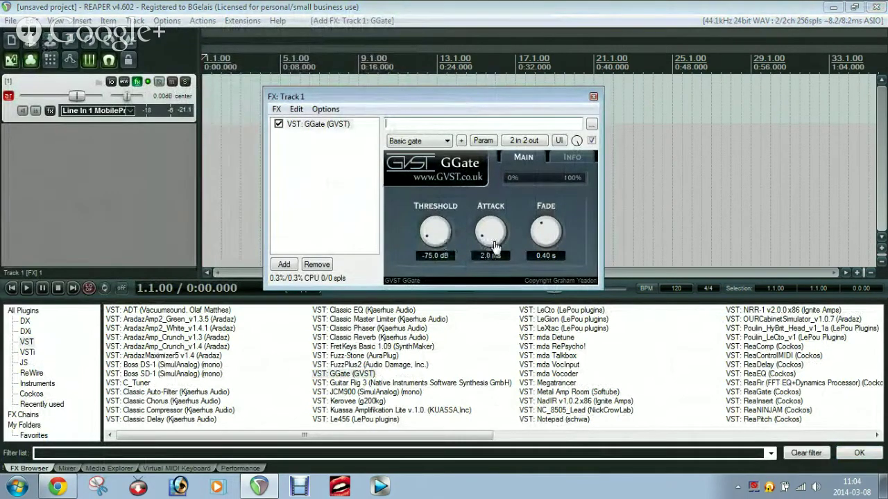
pyautogui.moveTo(444, 241)
pyautogui.mouseDown()
pyautogui.moveTo(442, 255)
pyautogui.moveTo(432, 233)
pyautogui.moveTo(444, 257)
pyautogui.moveTo(434, 253)
pyautogui.mouseUp()
# Step: Turn on record monitoring for track 1 and show the mixer, with the effects window moved clear of the channel strips
pyautogui.click(21, 111)
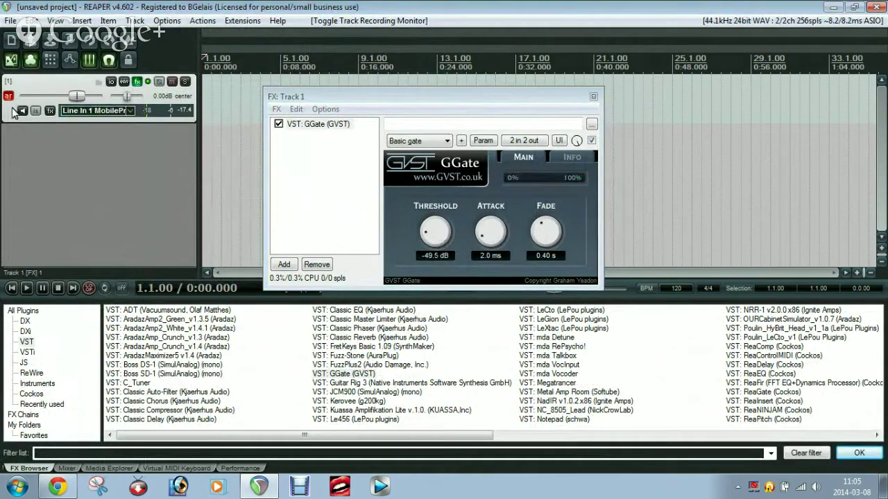
pyautogui.click(66, 468)
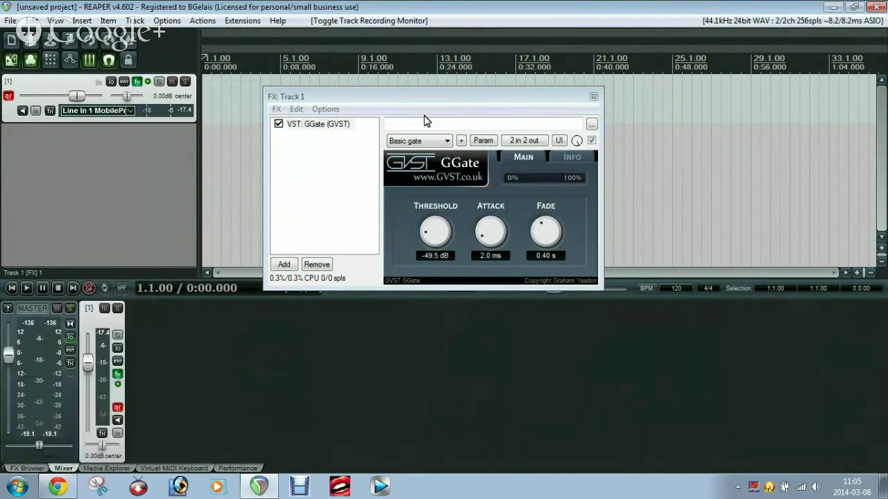
pyautogui.moveTo(396, 97); pyautogui.dragTo(502, 150)
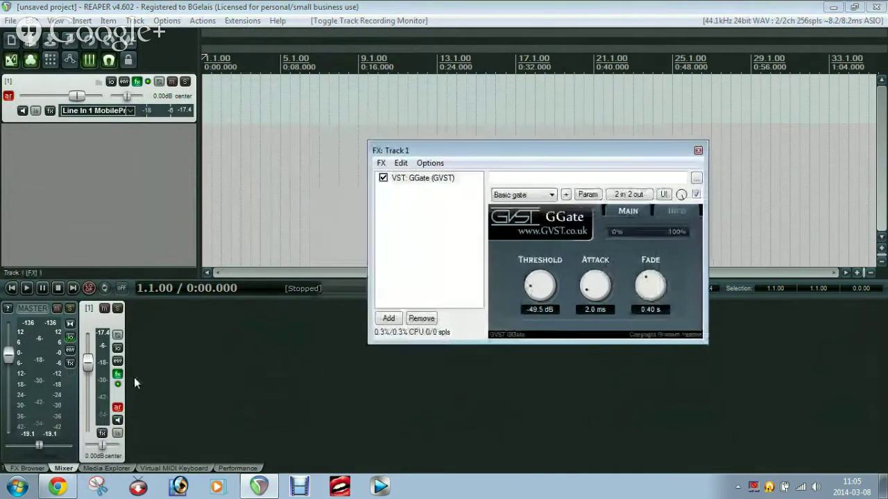
# Step: Switch the interface theme to Default
pyautogui.click(191, 21)
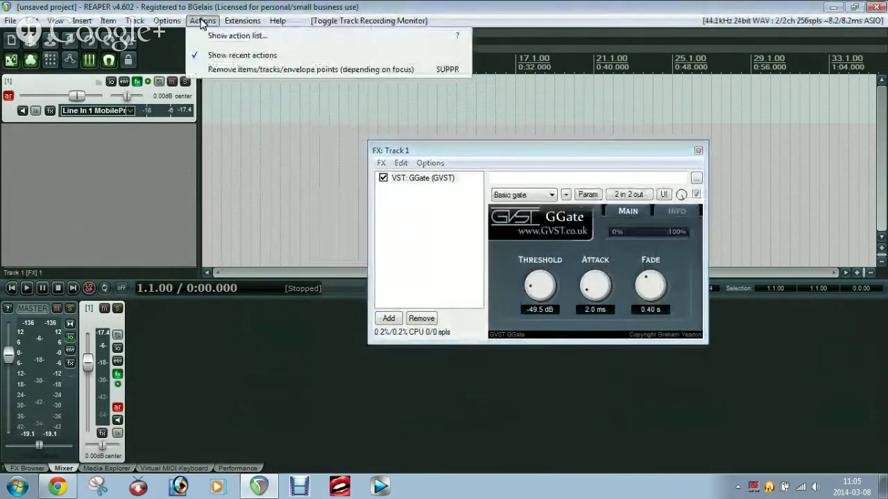
pyautogui.moveTo(166, 21)
pyautogui.moveTo(392, 397)
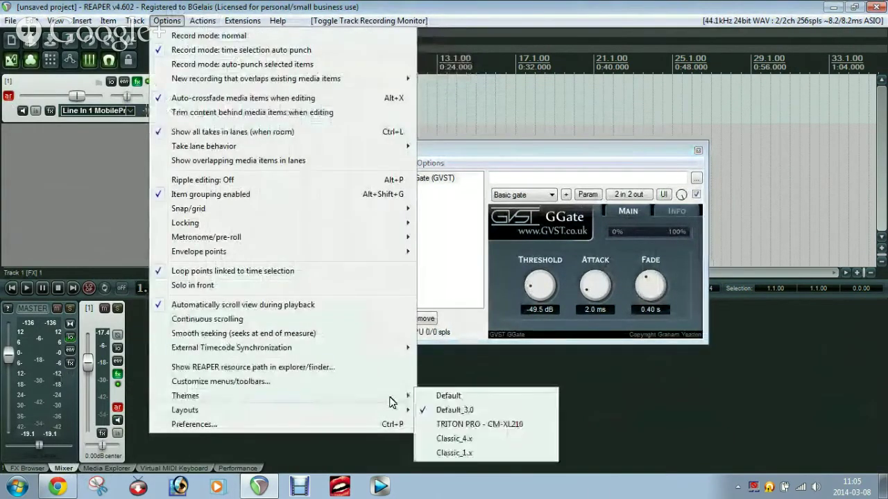
pyautogui.click(504, 396)
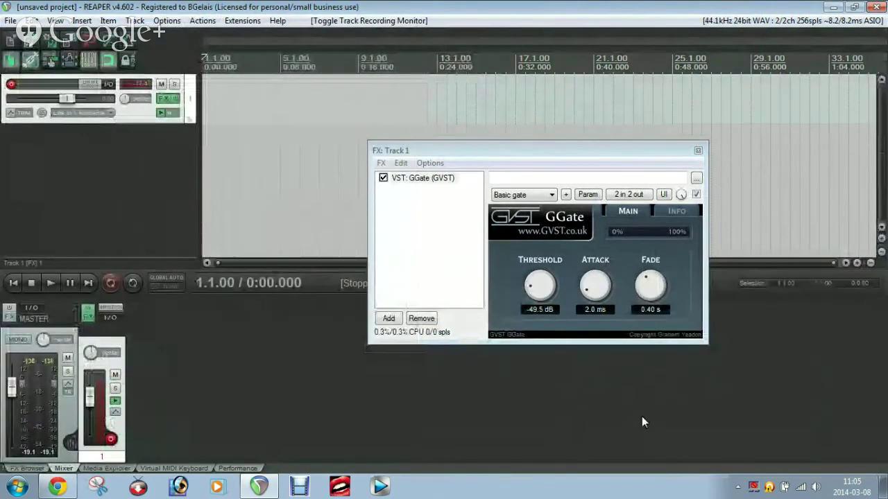
# Step: Add two more tracks from the mixer to try out the new theme
pyautogui.doubleClick(213, 352)
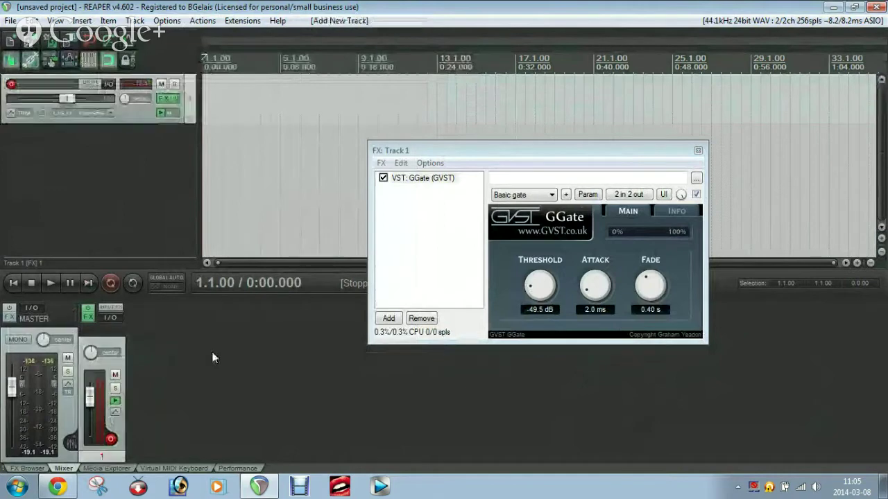
pyautogui.click(313, 378)
pyautogui.doubleClick(314, 378)
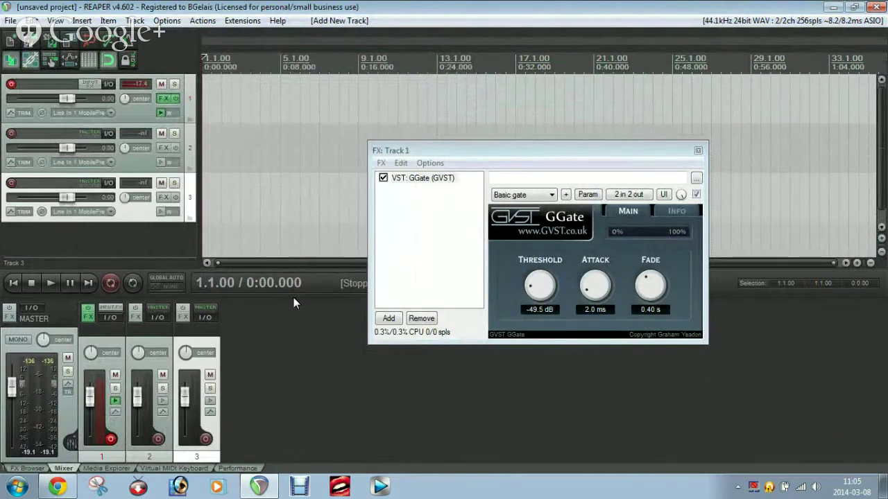
pyautogui.moveTo(294, 299)
pyautogui.mouseDown()
pyautogui.moveTo(281, 127)
pyautogui.moveTo(290, 299)
pyautogui.mouseUp()
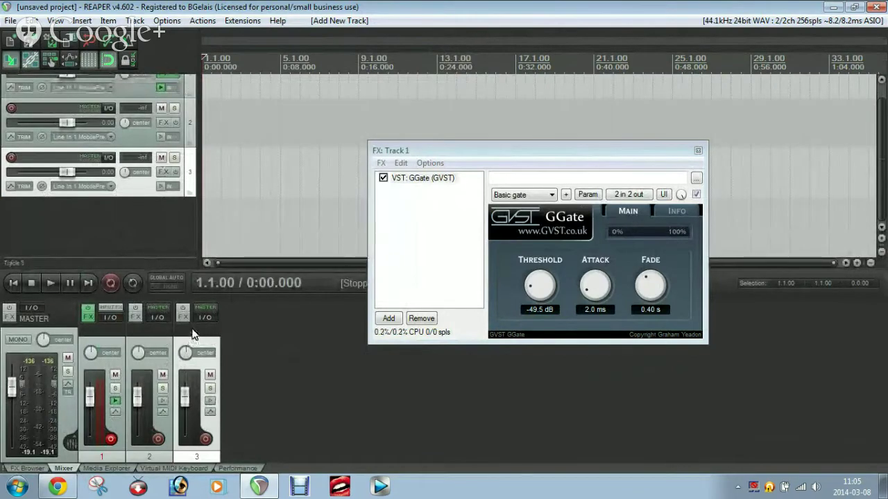
# Step: Delete tracks 3 and 2, keeping only track 1
pyautogui.press('Delete')
pyautogui.click(149, 334)
pyautogui.press('Delete')
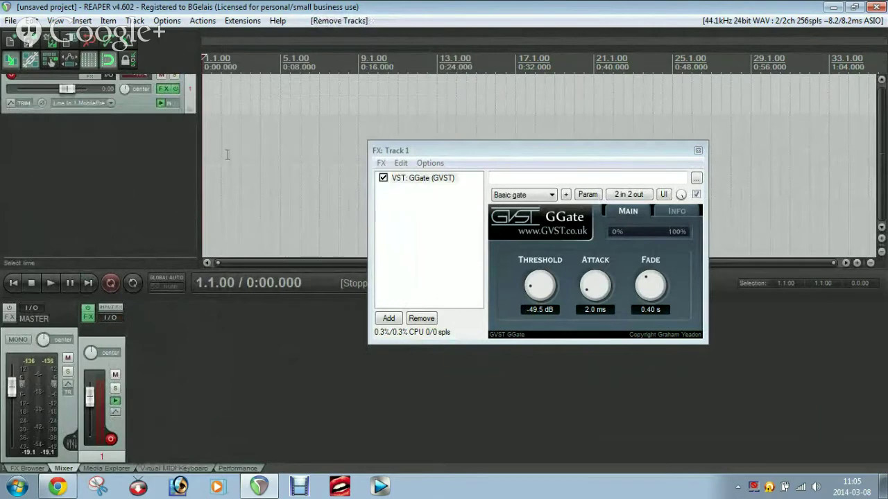
# Step: Switch the interface theme back to Default_3.0
pyautogui.click(178, 22)
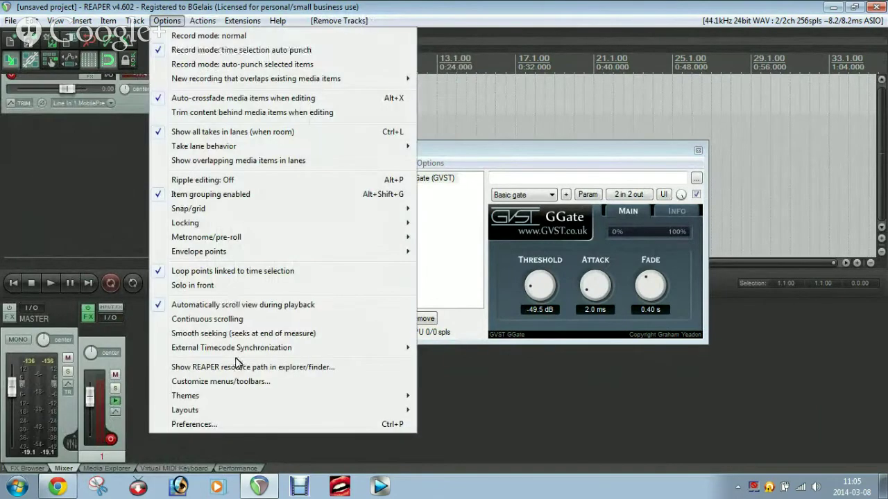
pyautogui.moveTo(134, 21)
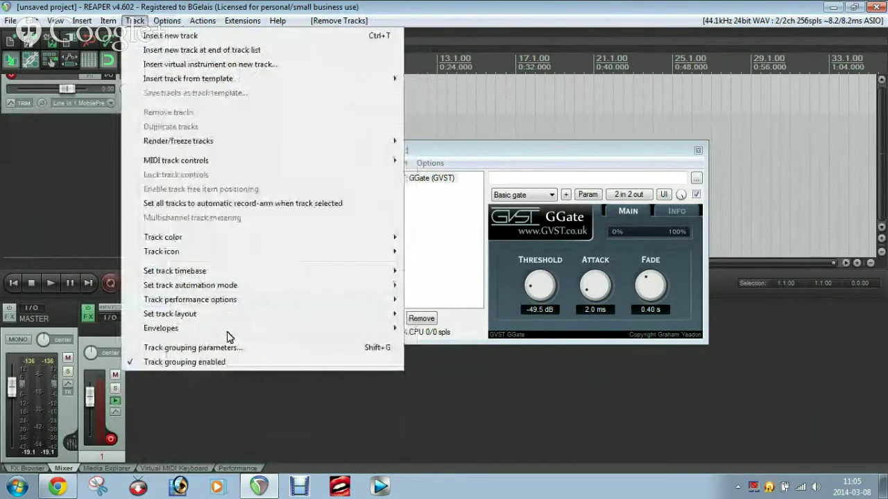
pyautogui.moveTo(230, 316)
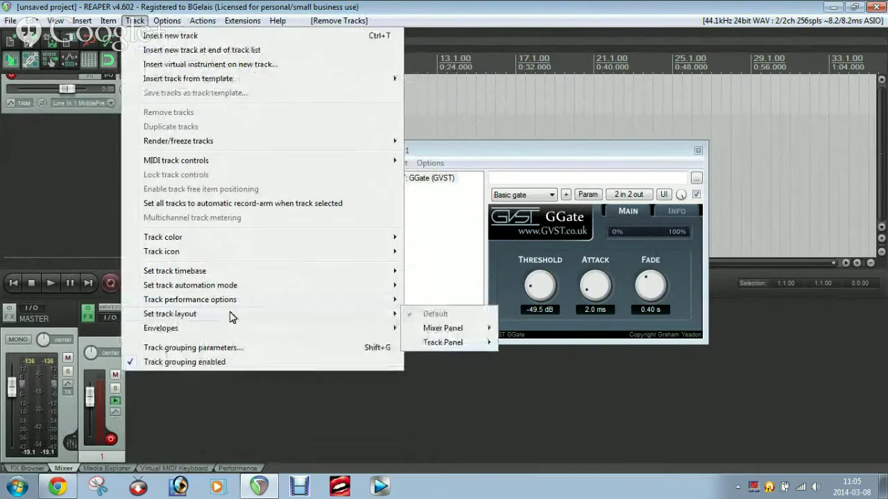
pyautogui.moveTo(196, 22)
pyautogui.moveTo(166, 21)
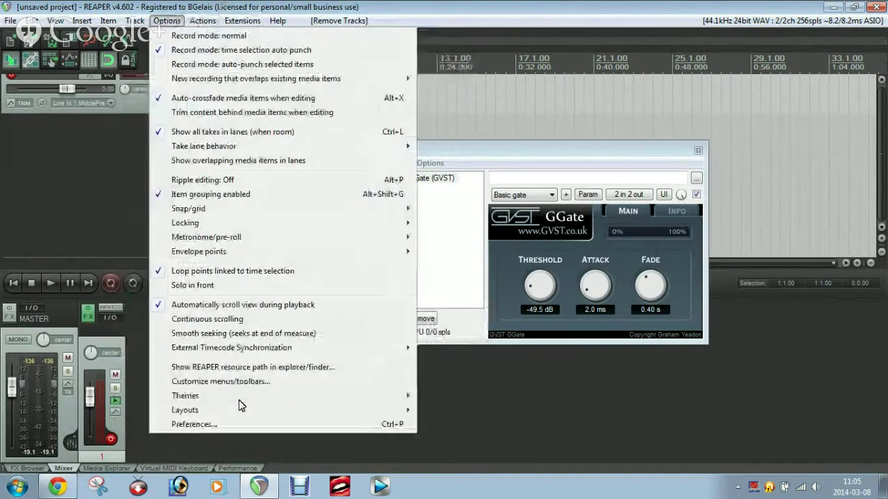
pyautogui.moveTo(243, 396)
pyautogui.click(495, 411)
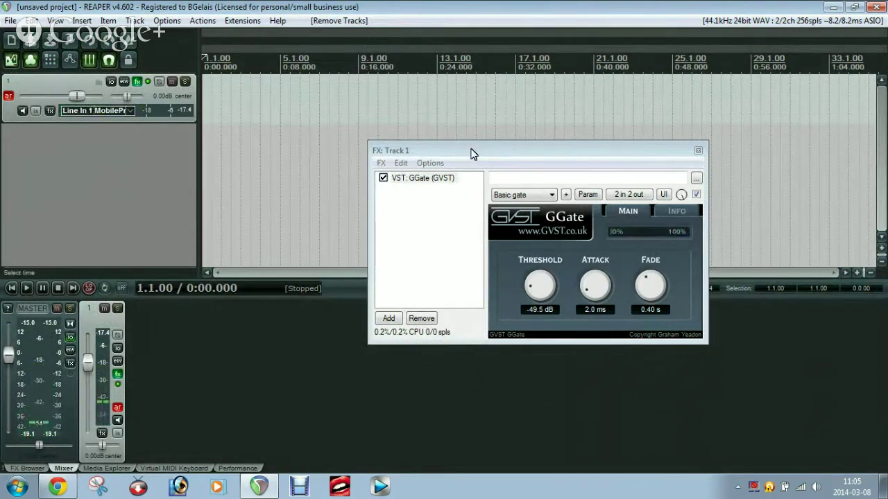
# Step: Show the Favorites folder in the FX browser and set GGate's threshold to -51.9 dB
pyautogui.moveTo(472, 153); pyautogui.dragTo(399, 141)
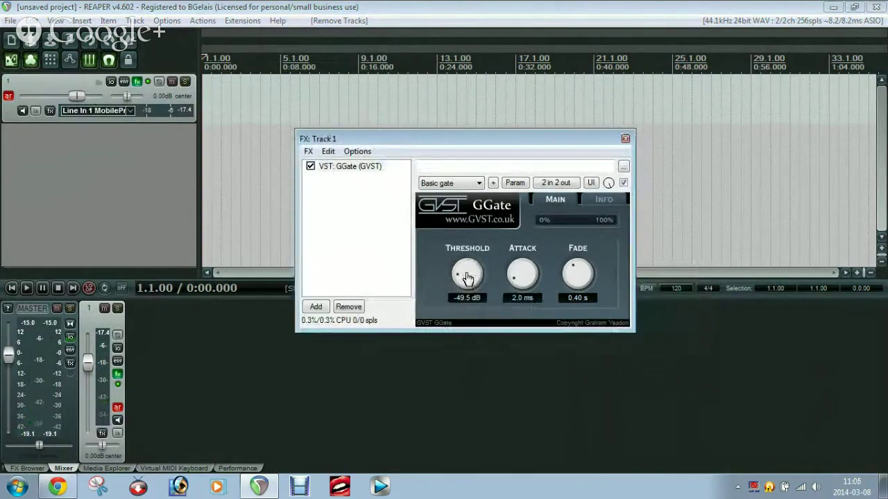
pyautogui.click(27, 469)
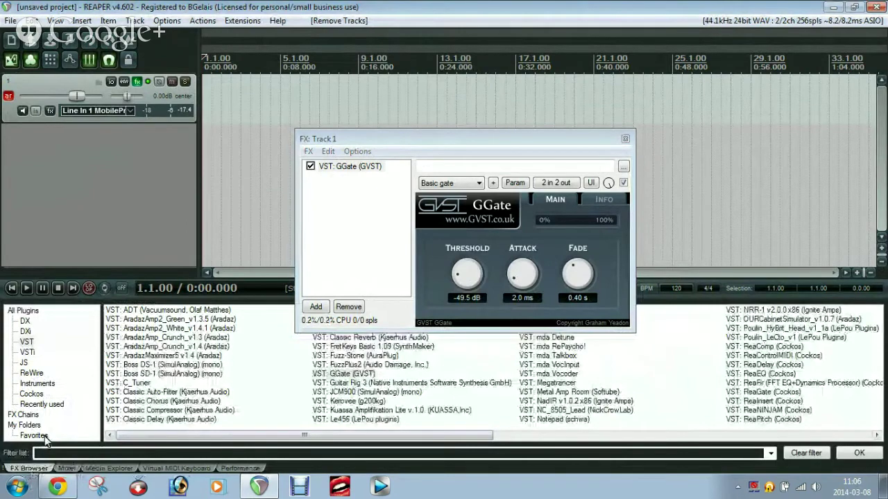
pyautogui.click(33, 436)
pyautogui.moveTo(410, 142); pyautogui.dragTo(555, 101)
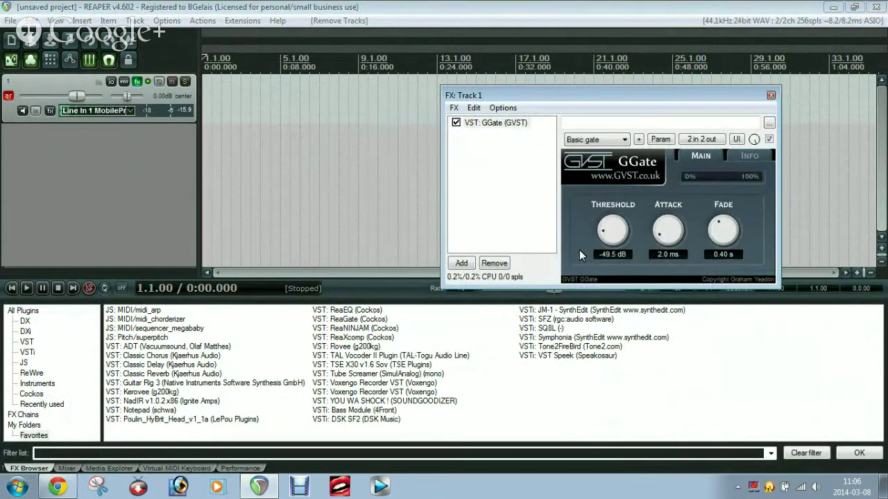
pyautogui.scroll(-3, 616, 235)
pyautogui.scroll(3, 616, 236)
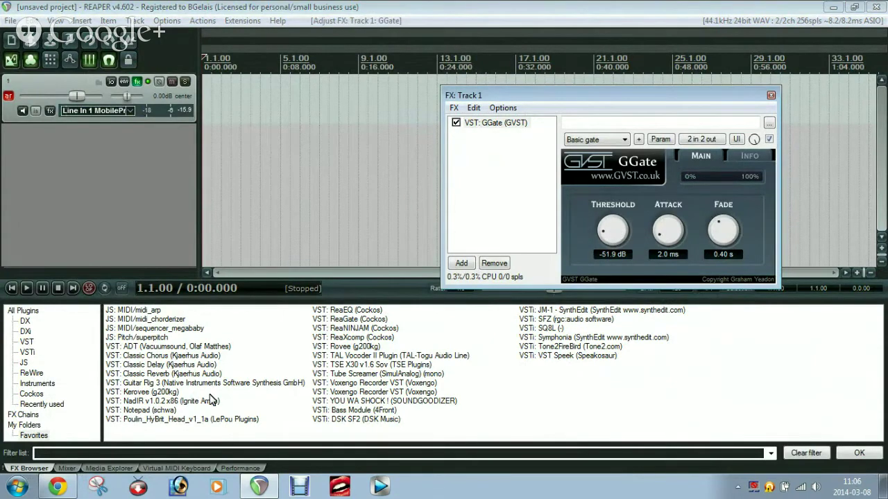
# Step: Add the ReaGate (Cockos) plugin to track 1's effects and check its detector input options
pyautogui.moveTo(350, 320); pyautogui.dragTo(490, 203)
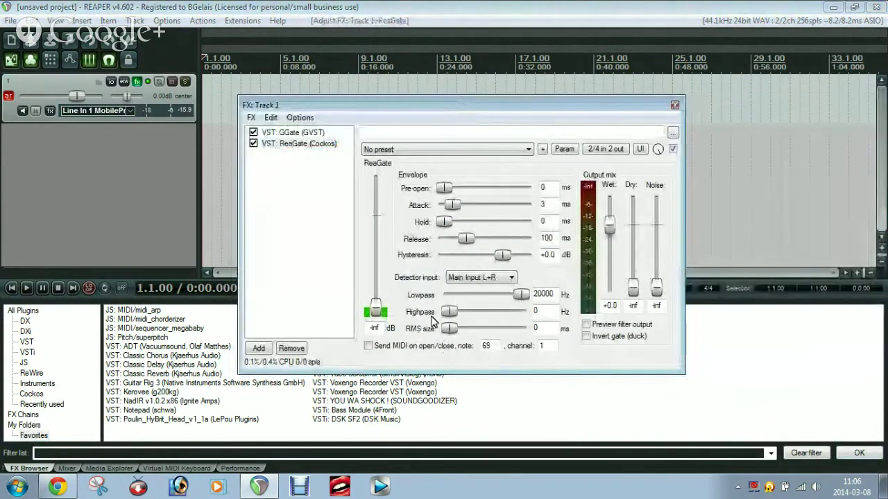
pyautogui.click(512, 279)
pyautogui.click(511, 280)
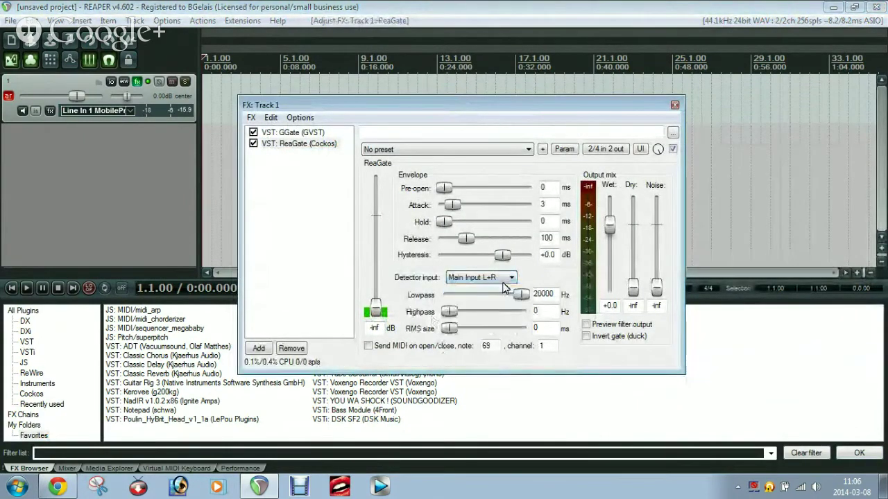
pyautogui.click(511, 280)
pyautogui.click(497, 310)
pyautogui.moveTo(376, 310)
pyautogui.mouseDown()
pyautogui.moveTo(385, 291)
pyautogui.moveTo(381, 299)
pyautogui.mouseUp()
# Step: Remove ReaGate and GGate from track 1's effects chain and add ReaGate (Cockos) back as the only effect
pyautogui.click(292, 349)
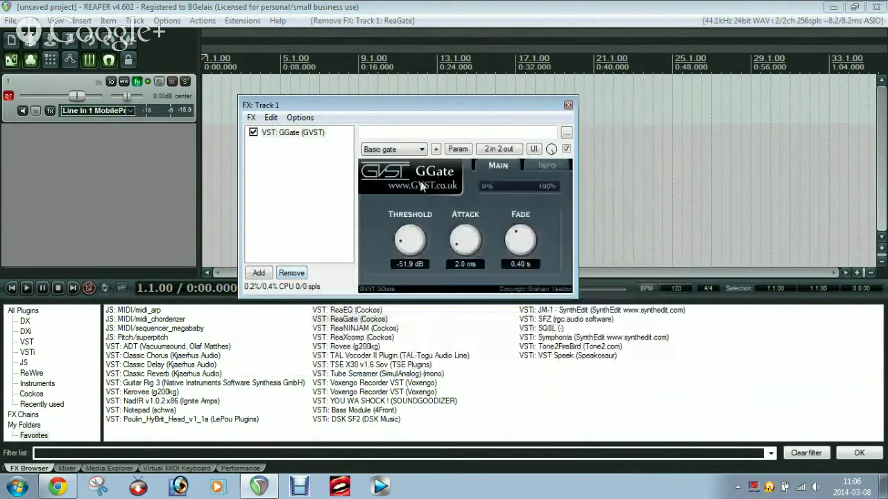
pyautogui.moveTo(378, 111); pyautogui.dragTo(371, 119)
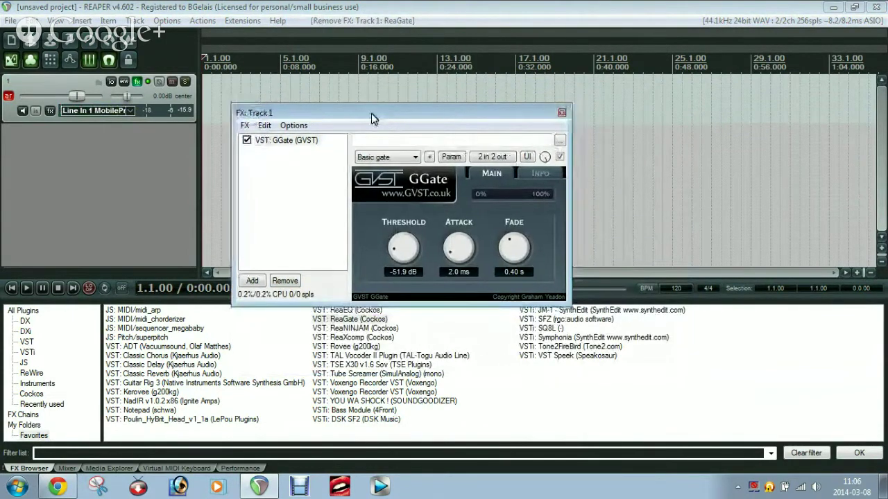
pyautogui.click(309, 141)
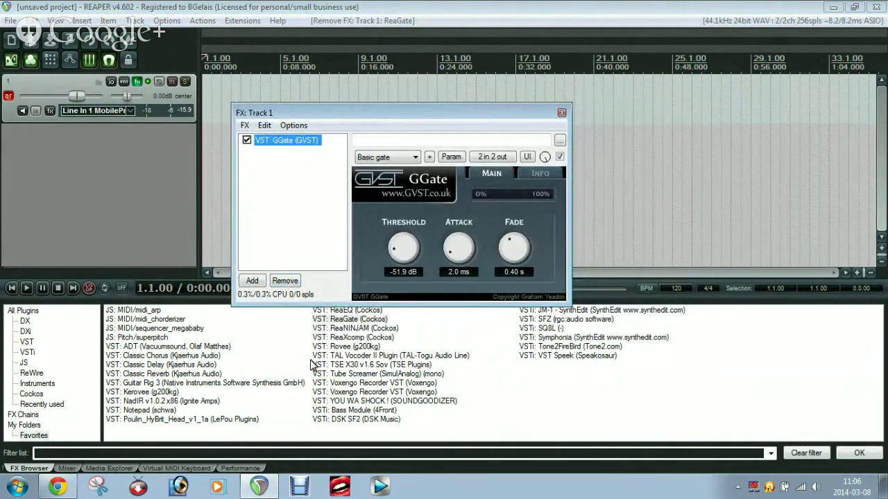
pyautogui.click(285, 281)
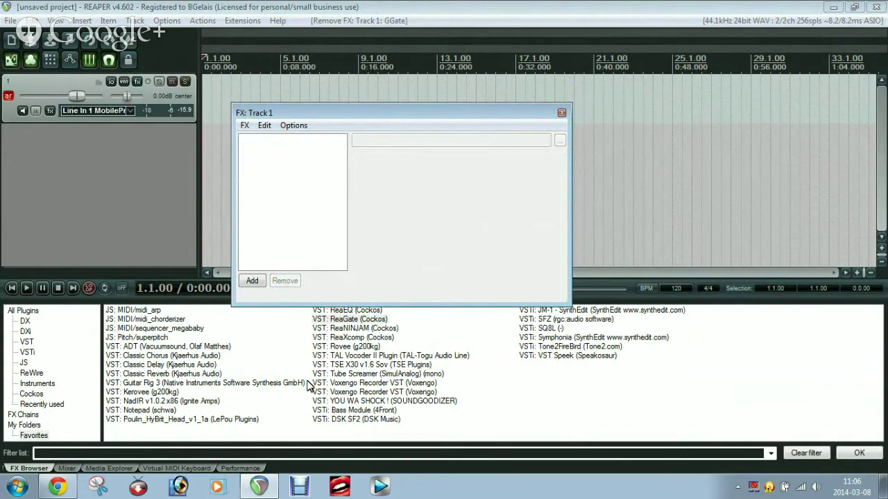
pyautogui.moveTo(348, 320); pyautogui.dragTo(268, 183)
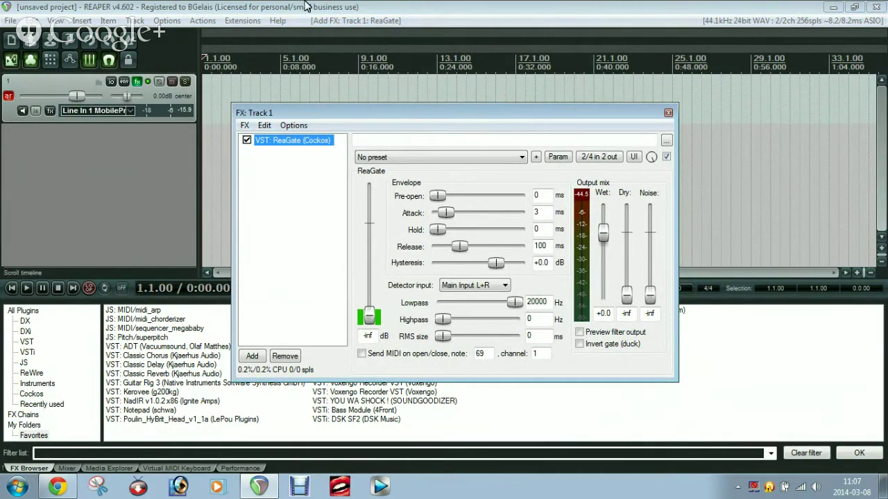
# Step: Check whether a newer version of REAPER is available and dismiss the result
pyautogui.click(286, 33)
pyautogui.click(278, 20)
pyautogui.click(359, 162)
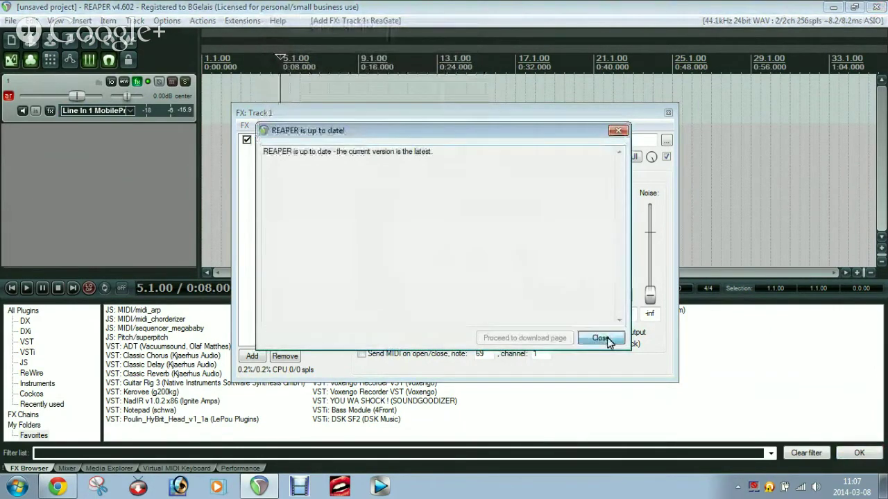
pyautogui.click(604, 338)
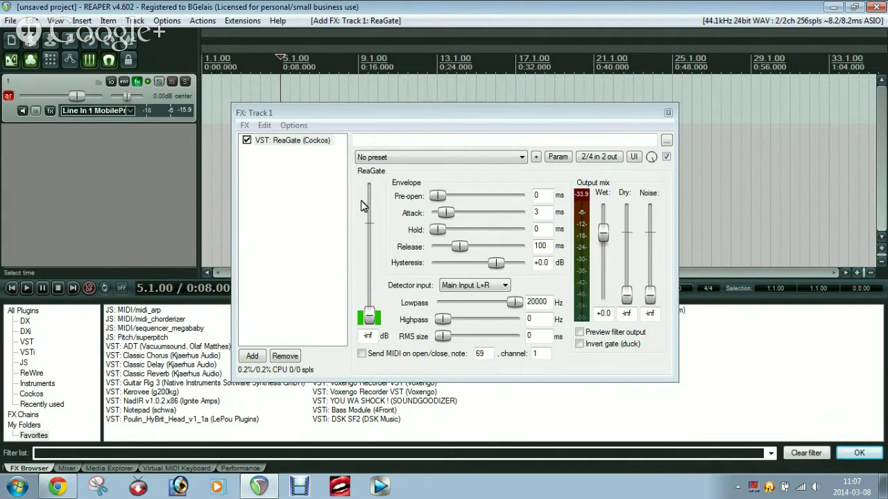
# Step: Set ReaGate's threshold on track 1 to -76.6 dB and close the track's effects window
pyautogui.click(298, 142)
pyautogui.moveTo(376, 325); pyautogui.dragTo(371, 314)
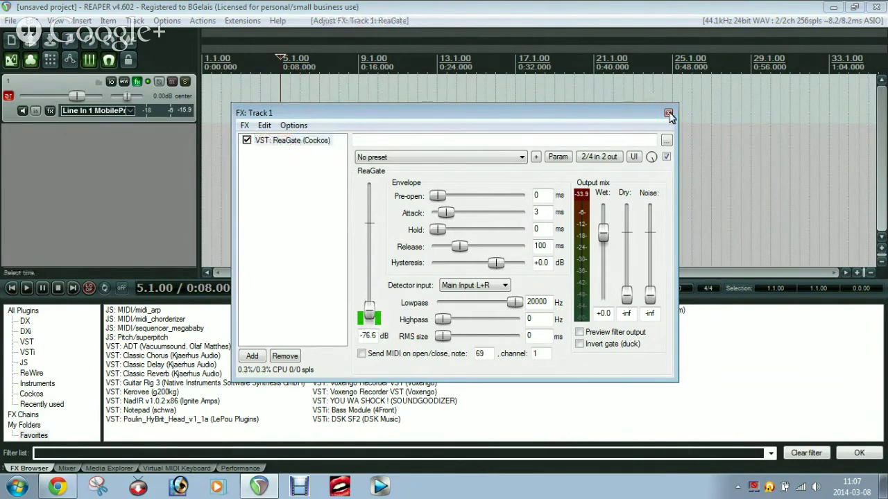
pyautogui.click(669, 114)
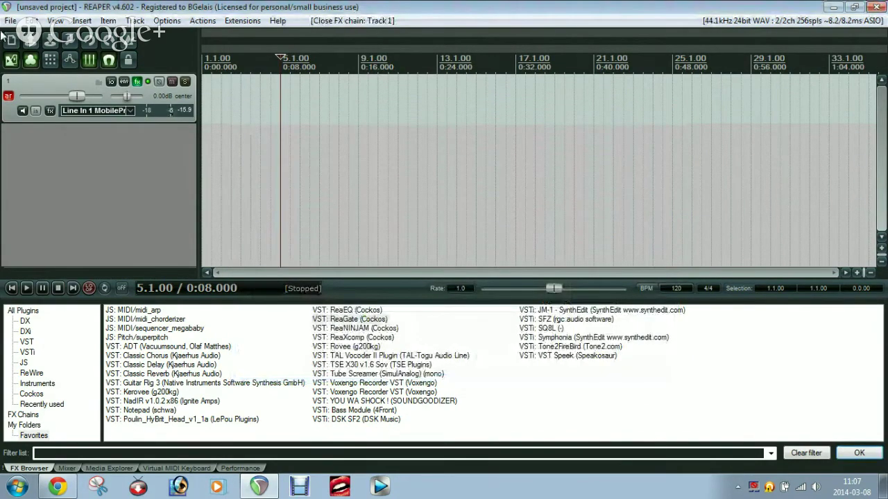
# Step: Open the Metallica Ride Gear project template in place of the current project and select the Lars Drums track
pyautogui.click(10, 20)
pyautogui.moveTo(81, 114)
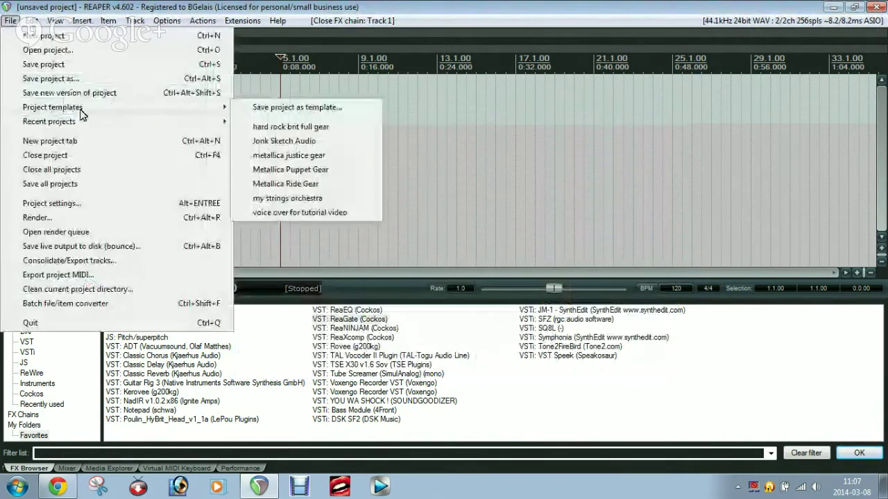
pyautogui.click(321, 184)
pyautogui.click(454, 287)
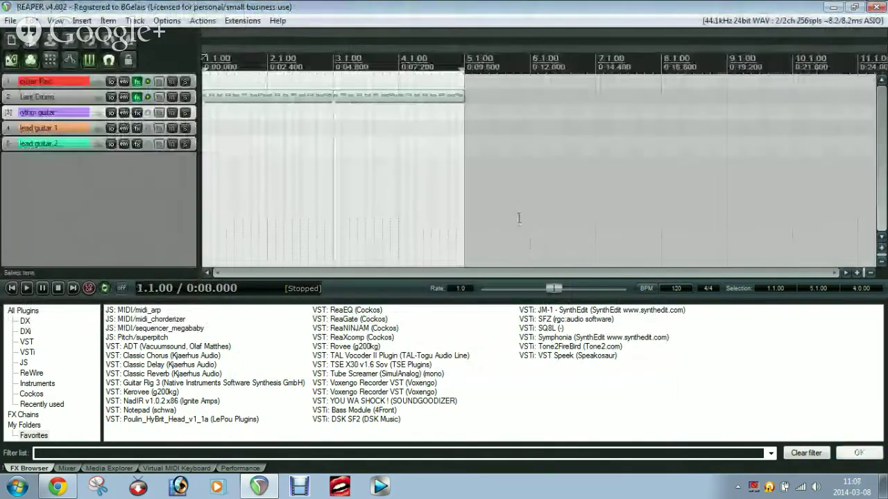
pyautogui.click(59, 97)
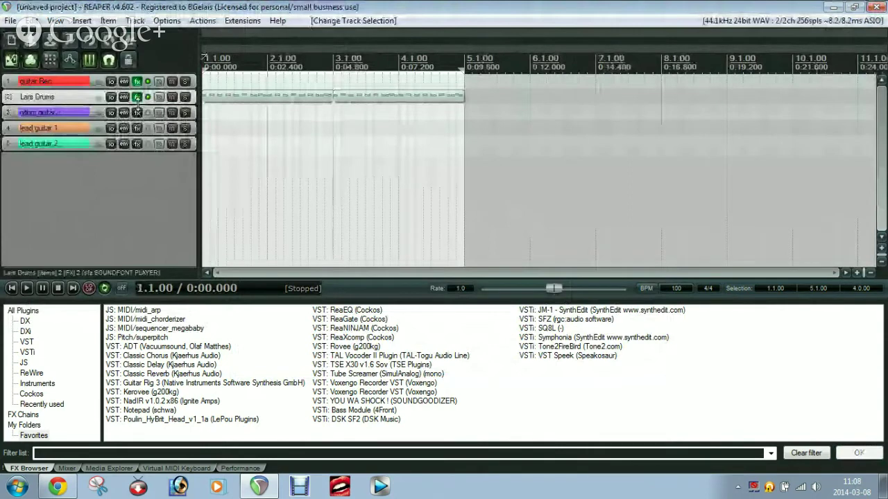
pyautogui.scroll(3, 358, 185)
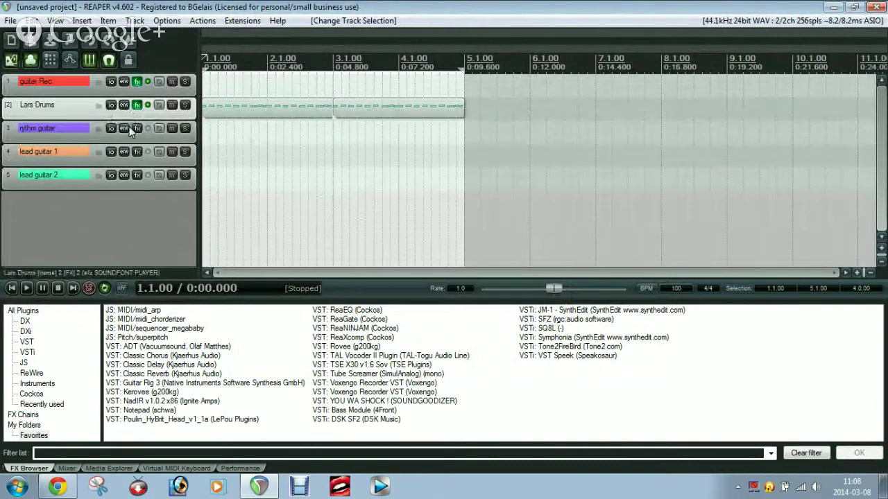
pyautogui.click(10, 22)
pyautogui.moveTo(66, 109)
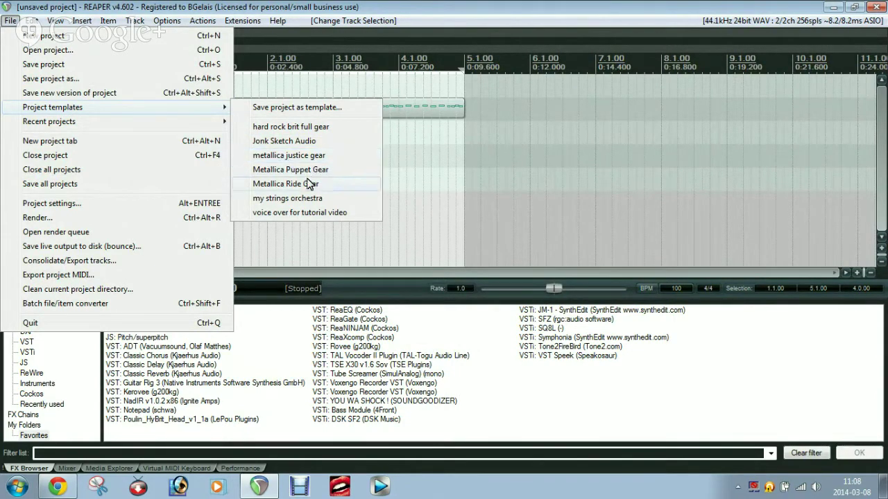
pyautogui.press('Escape')
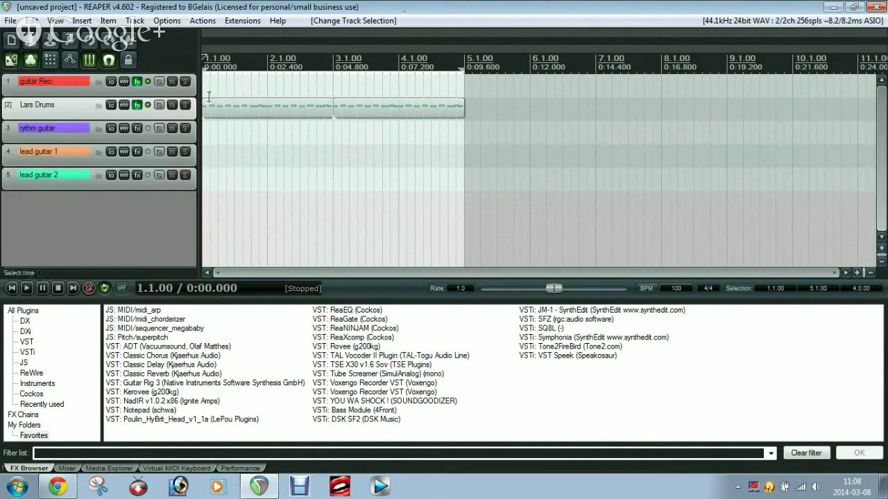
# Step: Show the mixer with the Lars Drums track's effects open and arm that track for recording
pyautogui.click(68, 469)
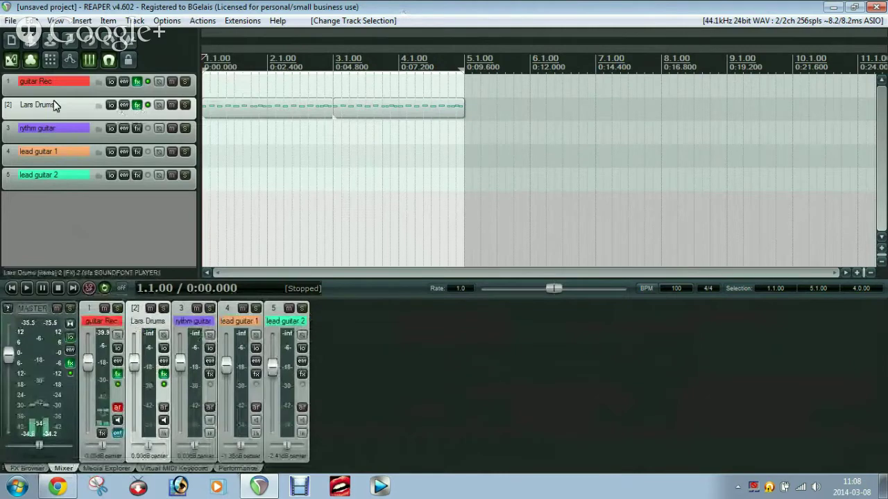
pyautogui.click(138, 106)
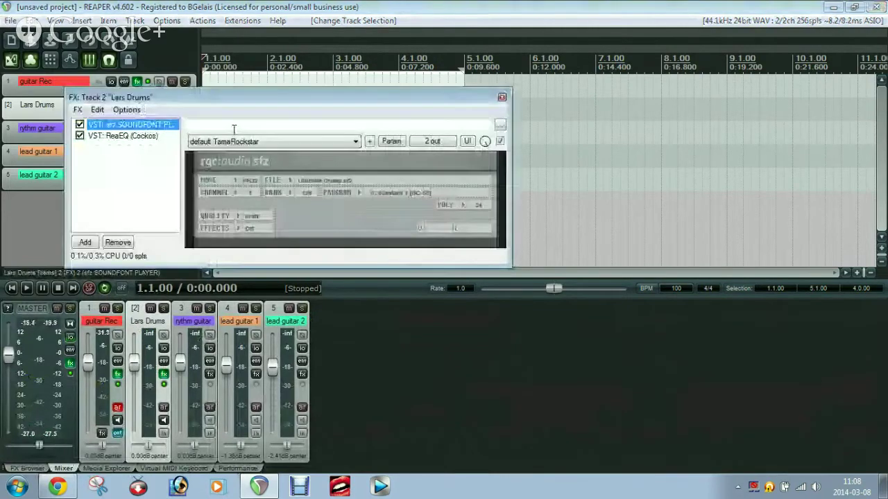
pyautogui.moveTo(218, 96); pyautogui.dragTo(306, 105)
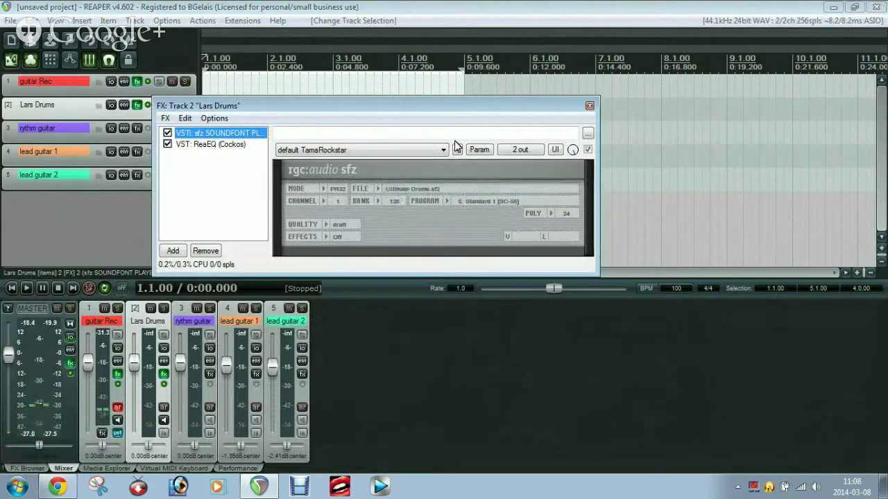
pyautogui.click(164, 408)
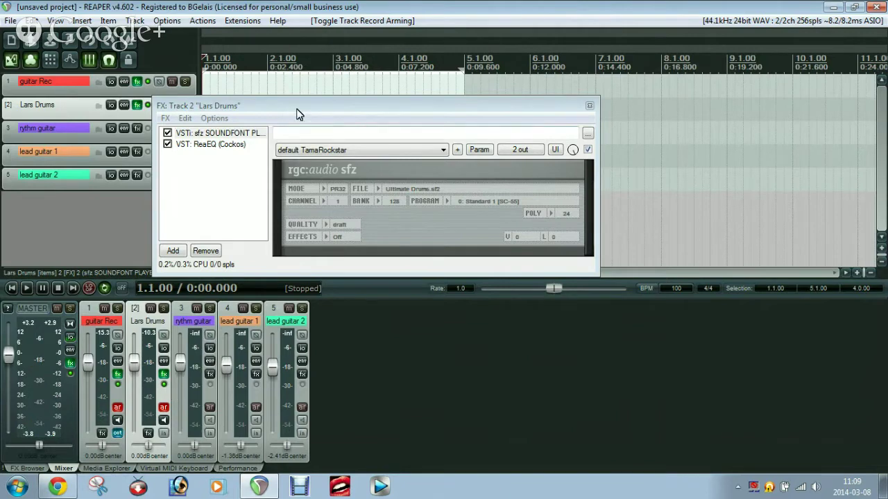
pyautogui.moveTo(297, 110); pyautogui.dragTo(374, 107)
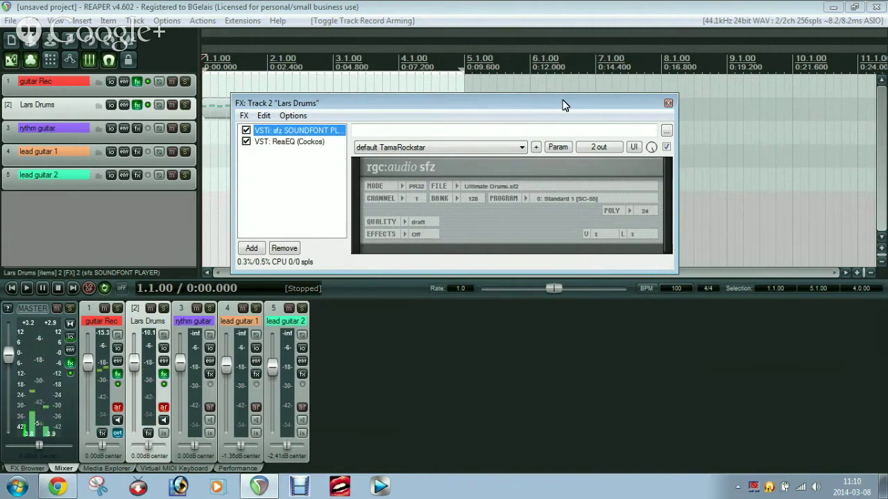
# Step: Lower the frequency of the low shelf band in the Lars Drums ReaEQ to 139.9 Hz and close the effects window
pyautogui.click(286, 143)
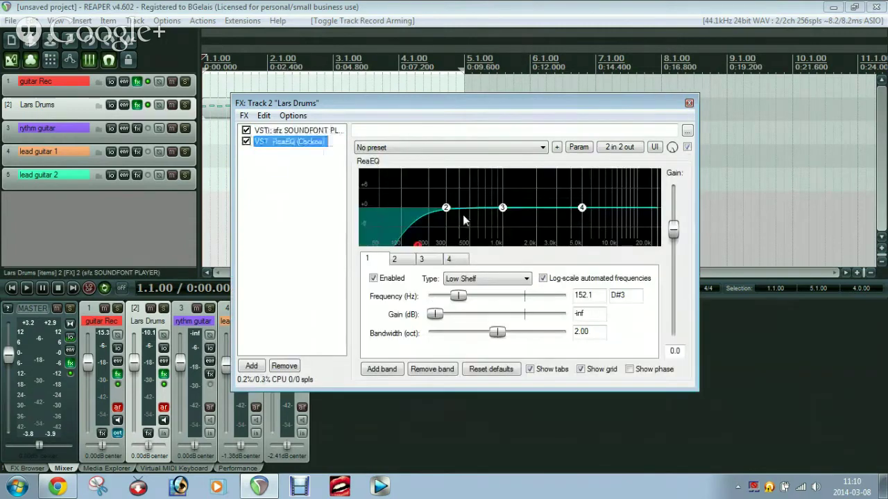
pyautogui.moveTo(416, 250)
pyautogui.moveTo(416, 247); pyautogui.dragTo(410, 250)
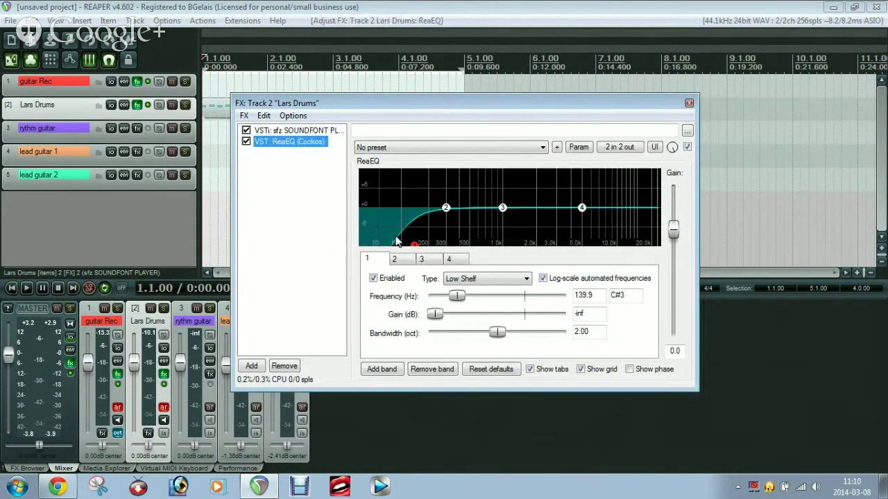
pyautogui.click(688, 104)
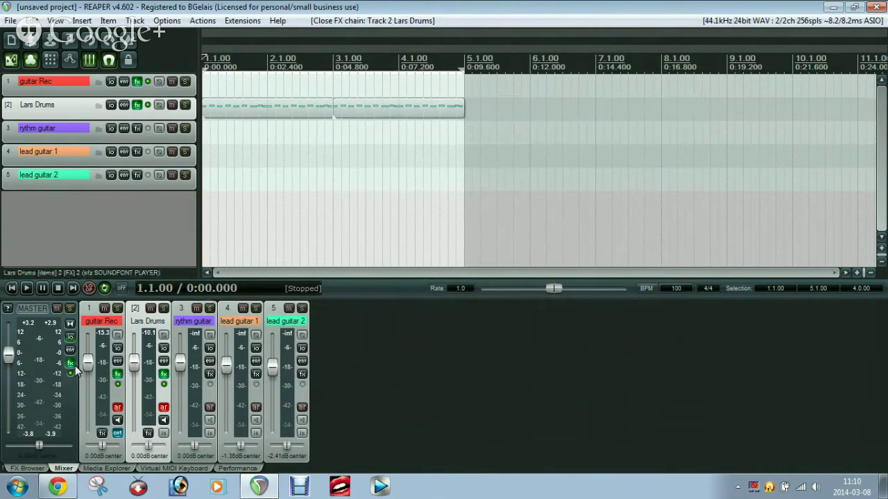
# Step: Open the master track's effects and try the blue and red modes of the YOU WA SHOCK! knob
pyautogui.click(72, 365)
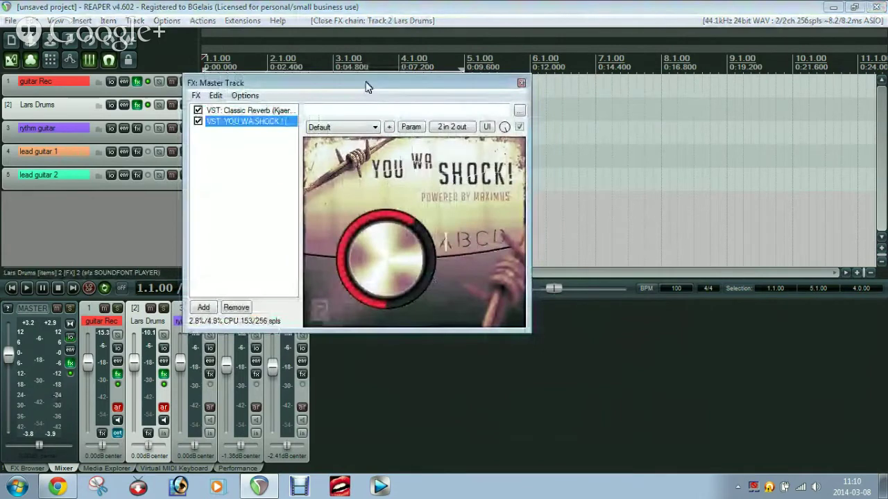
pyautogui.moveTo(366, 82); pyautogui.dragTo(443, 102)
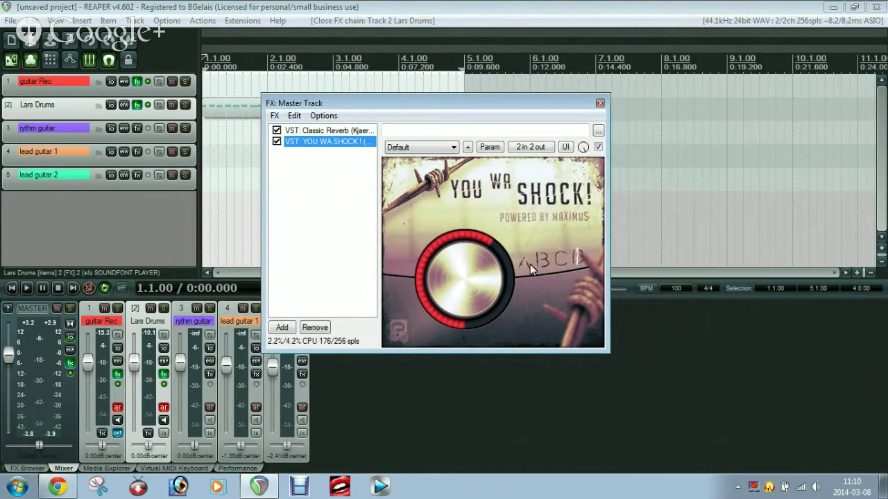
pyautogui.click(472, 272)
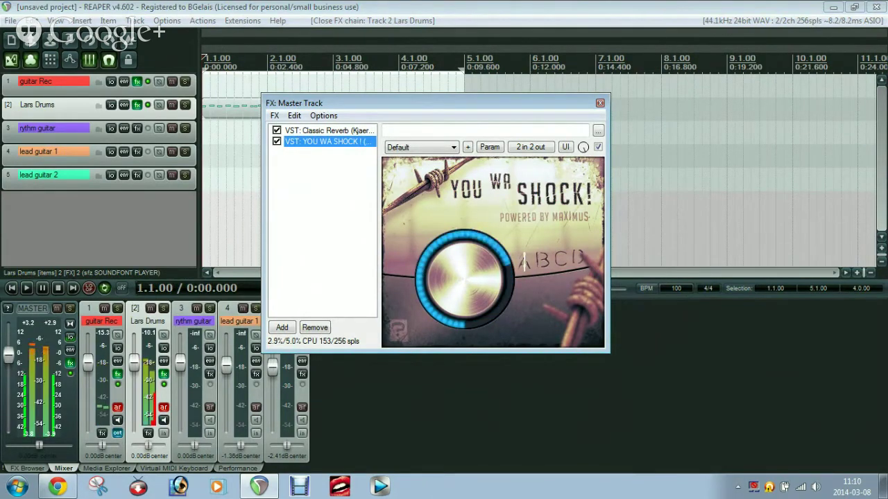
pyautogui.click(467, 272)
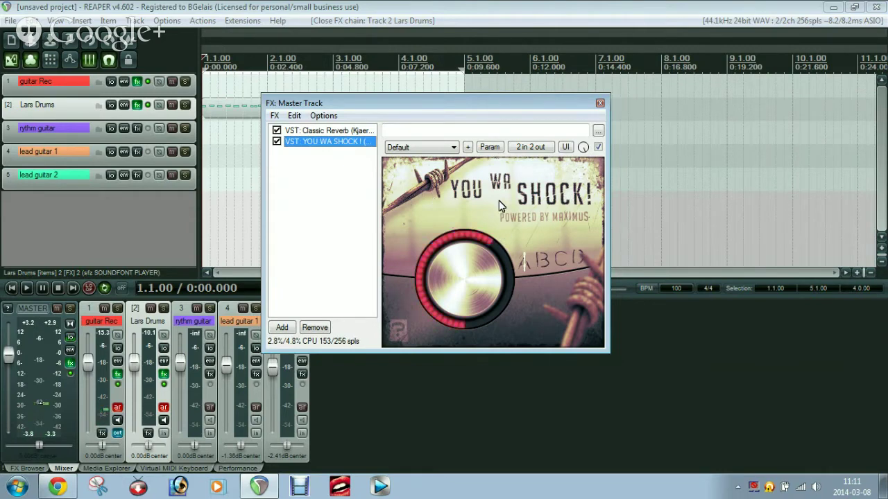
# Step: Show the master track's Classic Reverb plugin and apply its 80's Snare preset
pyautogui.click(325, 132)
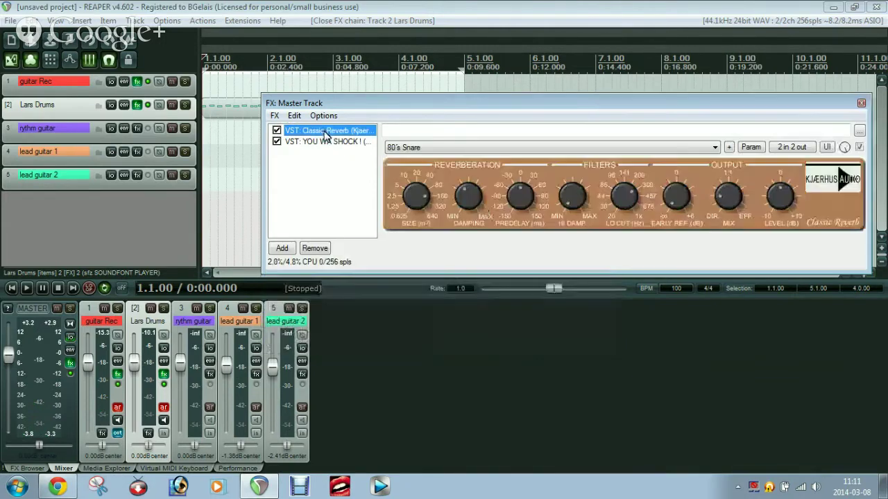
pyautogui.moveTo(443, 104); pyautogui.dragTo(351, 120)
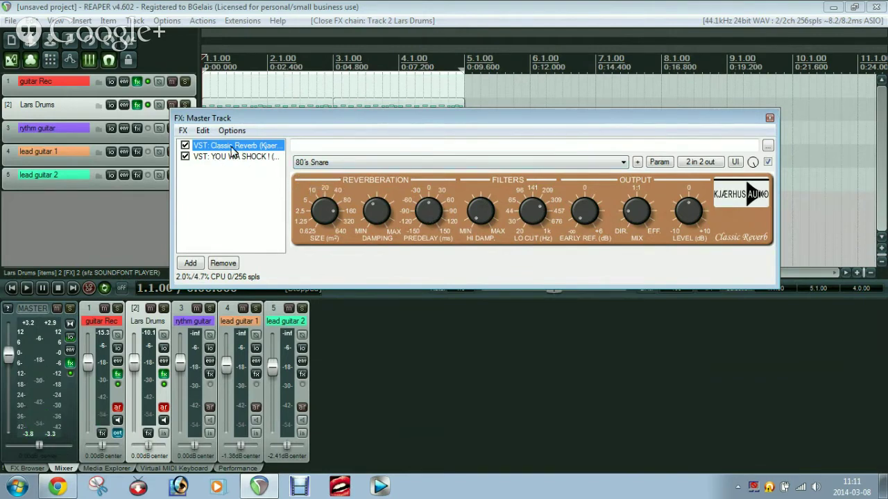
pyautogui.moveTo(434, 202); pyautogui.dragTo(437, 186)
pyautogui.click(624, 163)
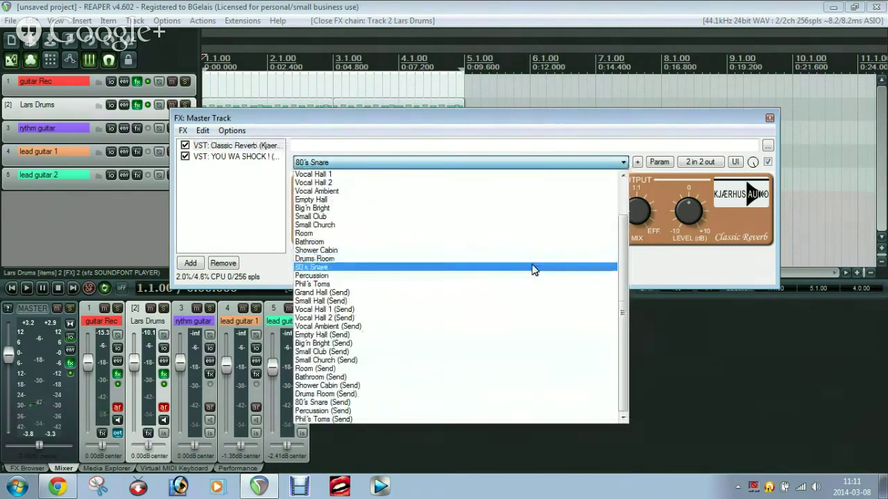
pyautogui.click(533, 268)
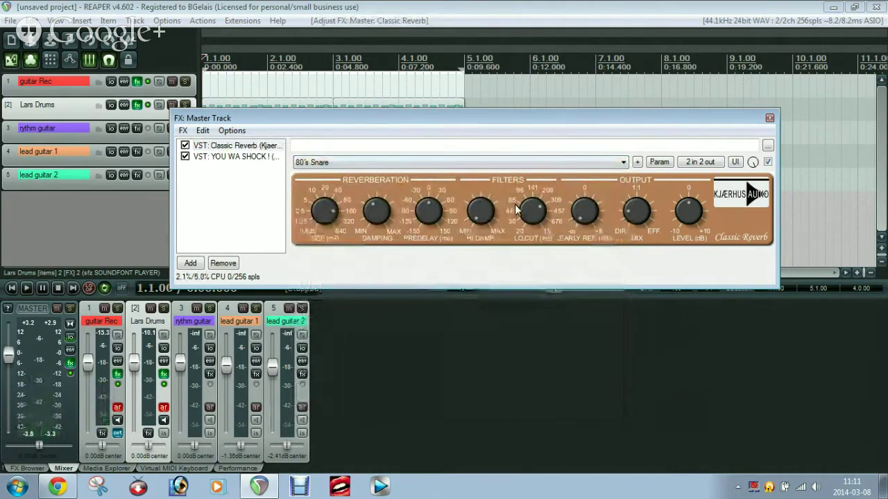
# Step: Bypass Classic Reverb on the master track, re-enable it, and close the master effects window
pyautogui.click(185, 147)
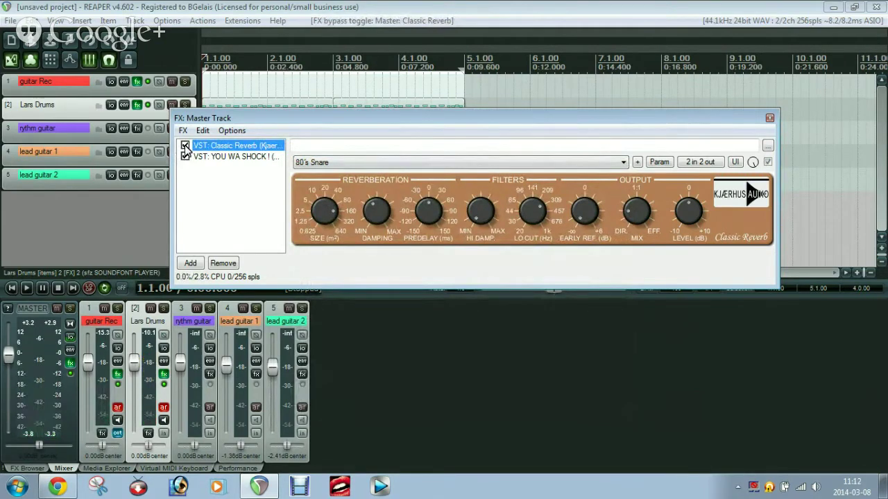
pyautogui.click(185, 146)
pyautogui.click(770, 120)
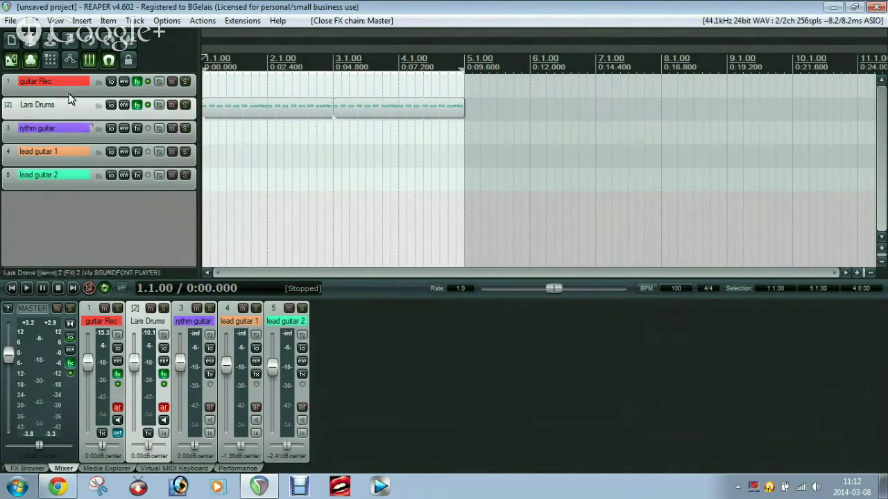
# Step: Open the guitar Rec track's effects chain and show its ReaGate settings
pyautogui.click(136, 82)
pyautogui.moveTo(362, 79); pyautogui.dragTo(351, 114)
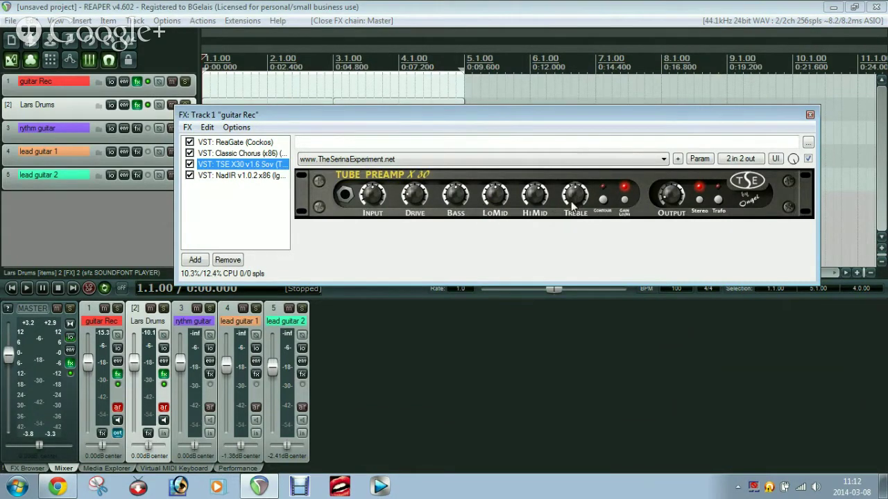
pyautogui.click(238, 143)
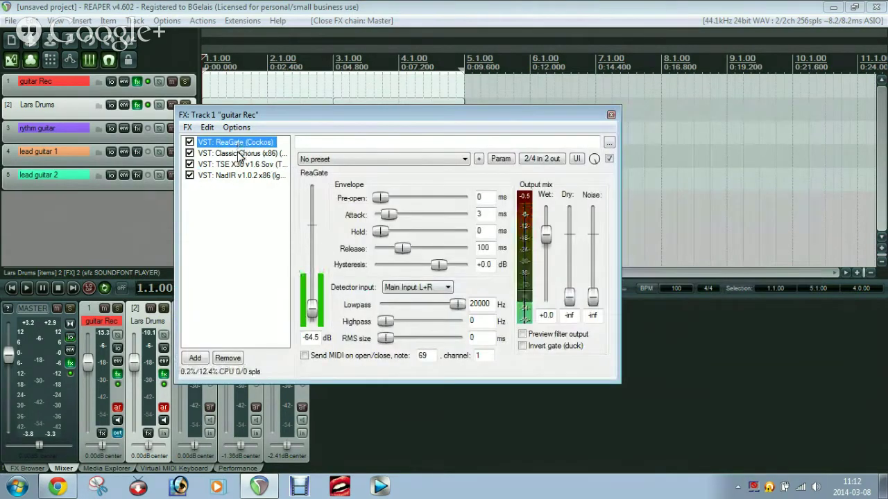
# Step: Apply the Lead Guitar Chorus preset to guitar Rec's Classic Chorus and compare the sound with the plugin bypassed and re-enabled
pyautogui.click(239, 153)
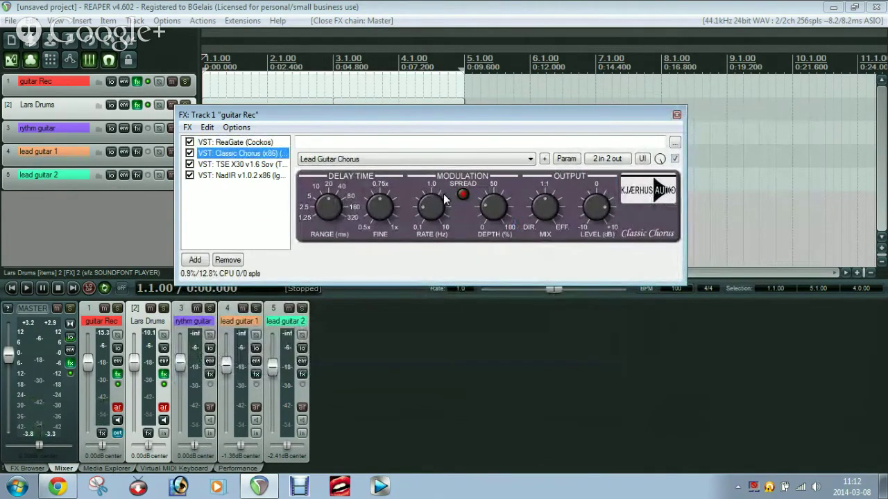
pyautogui.click(244, 165)
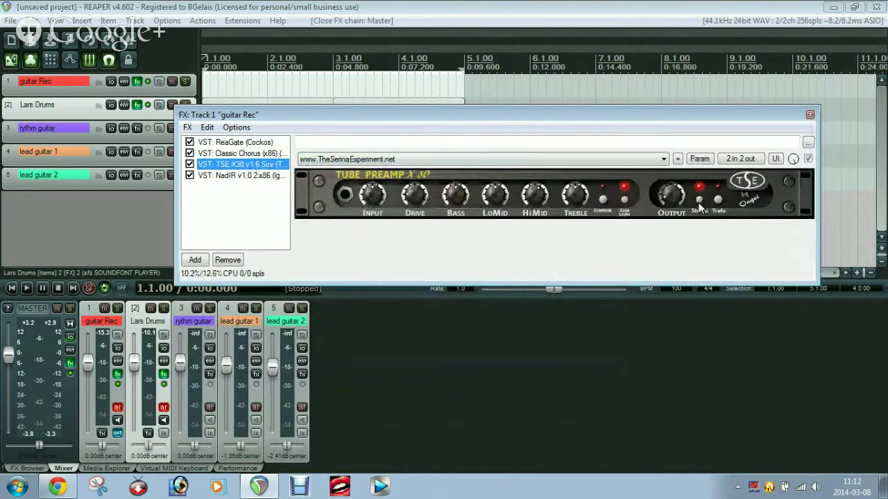
pyautogui.click(232, 155)
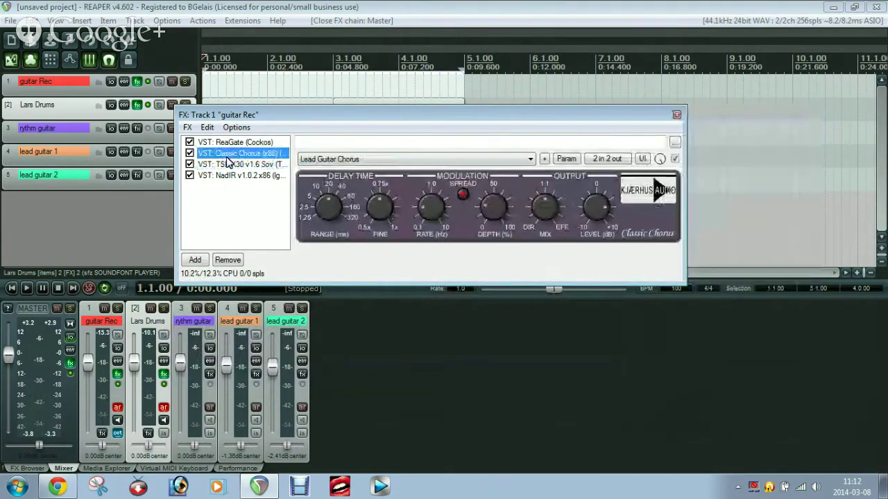
pyautogui.click(530, 159)
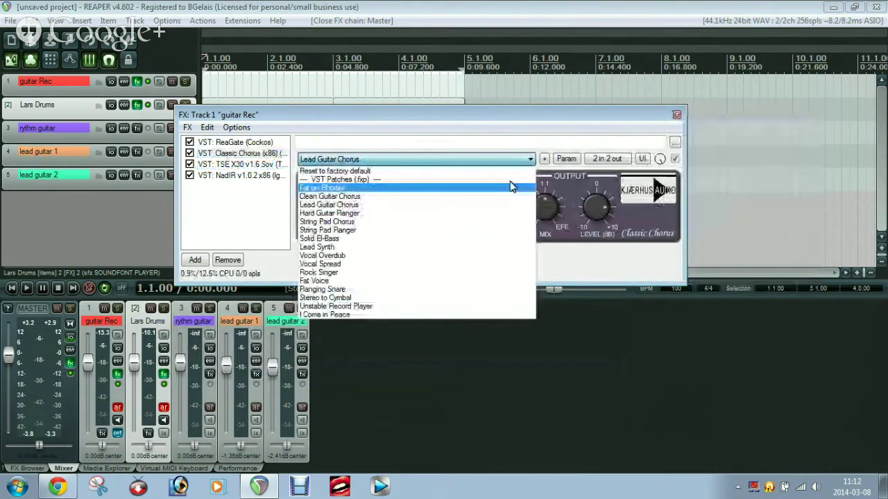
pyautogui.click(330, 205)
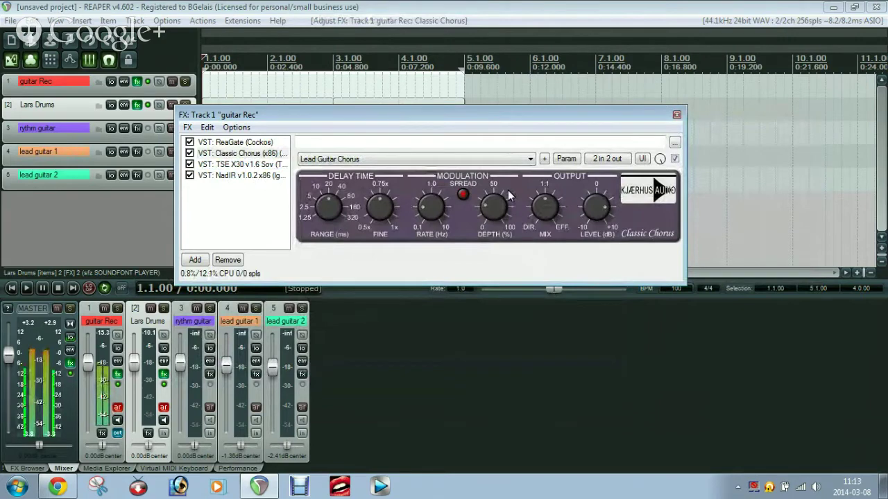
pyautogui.click(189, 154)
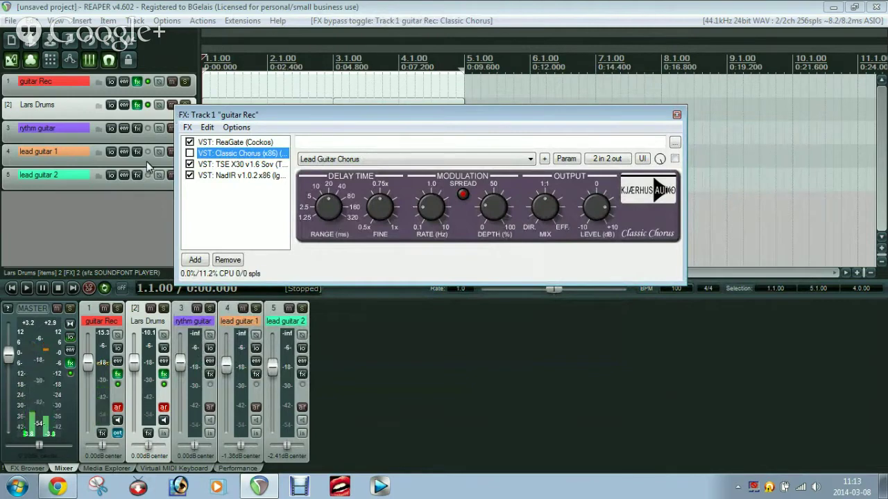
pyautogui.click(189, 153)
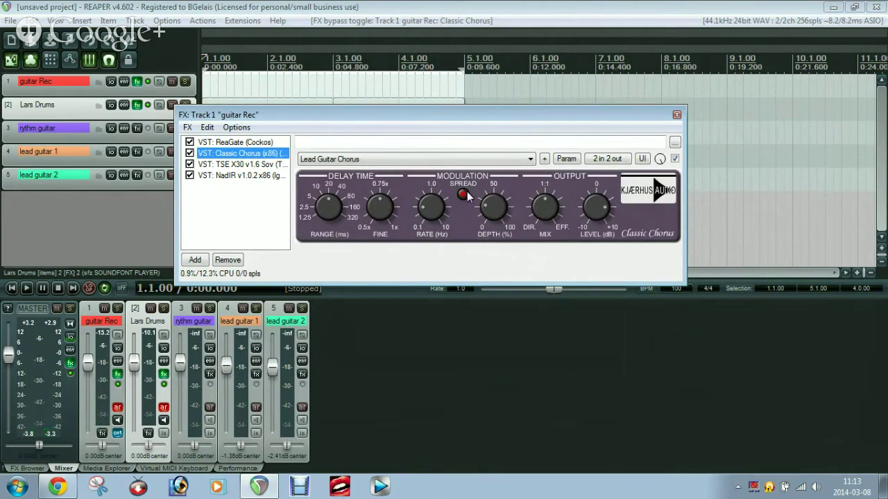
# Step: Show guitar Rec's TSE X30 preamp, nudge its HiMid knob, and try the Gain Lo/Hi switch off and back on
pyautogui.click(234, 166)
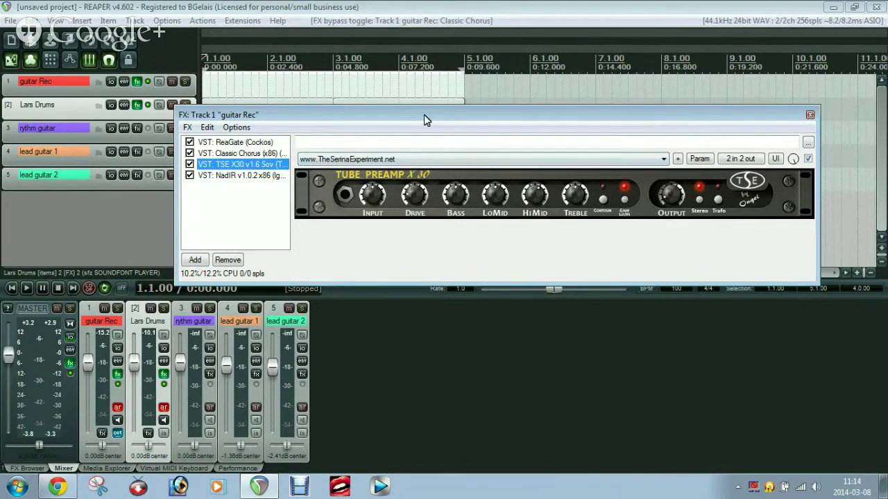
pyautogui.moveTo(423, 115); pyautogui.dragTo(405, 112)
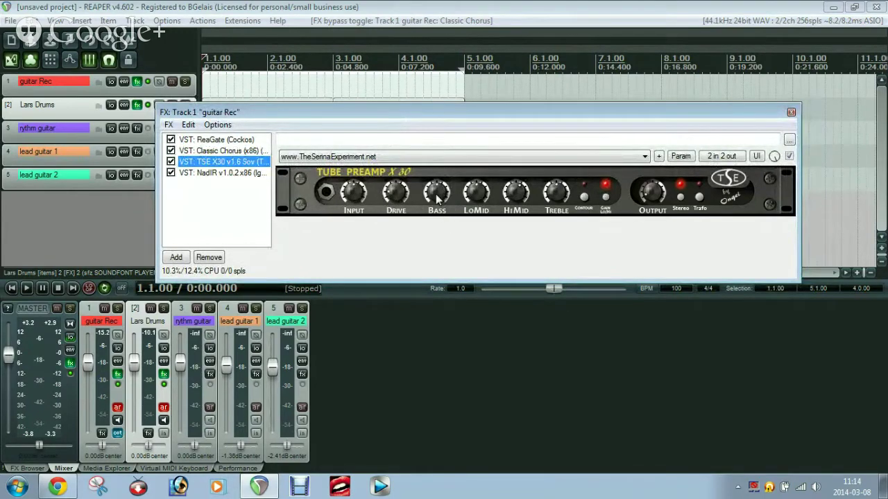
pyautogui.click(516, 198)
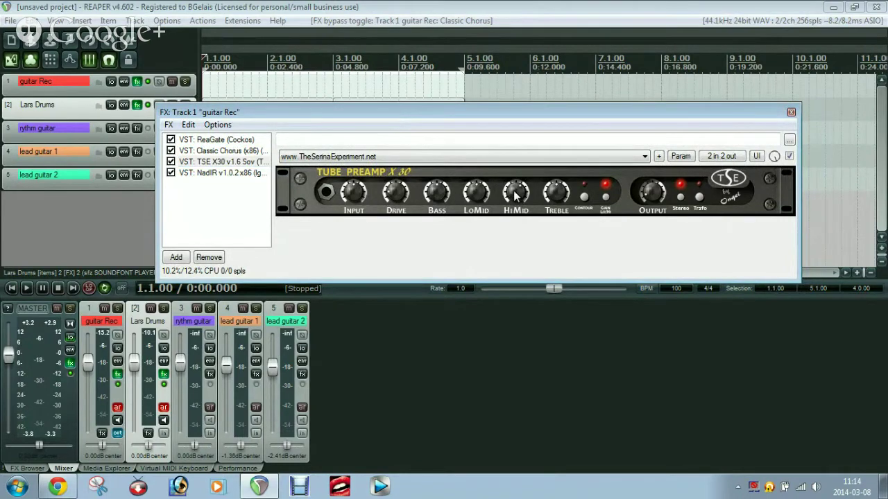
pyautogui.moveTo(517, 198); pyautogui.dragTo(522, 204)
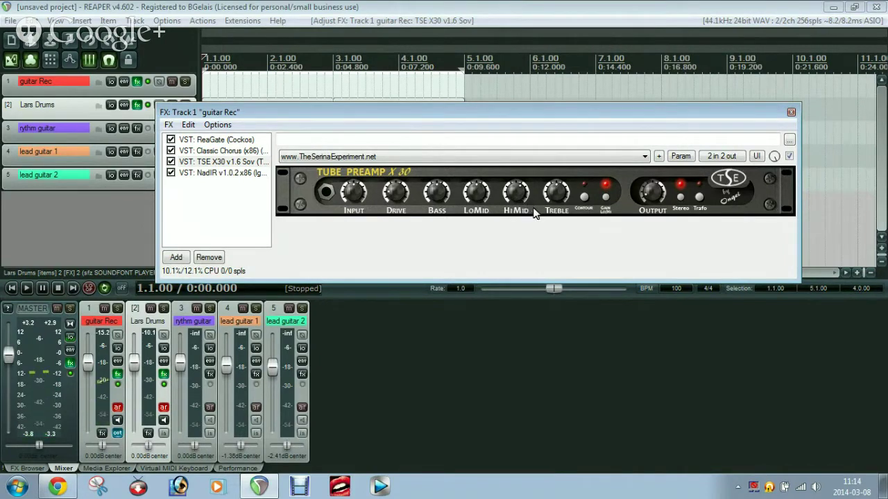
pyautogui.click(607, 197)
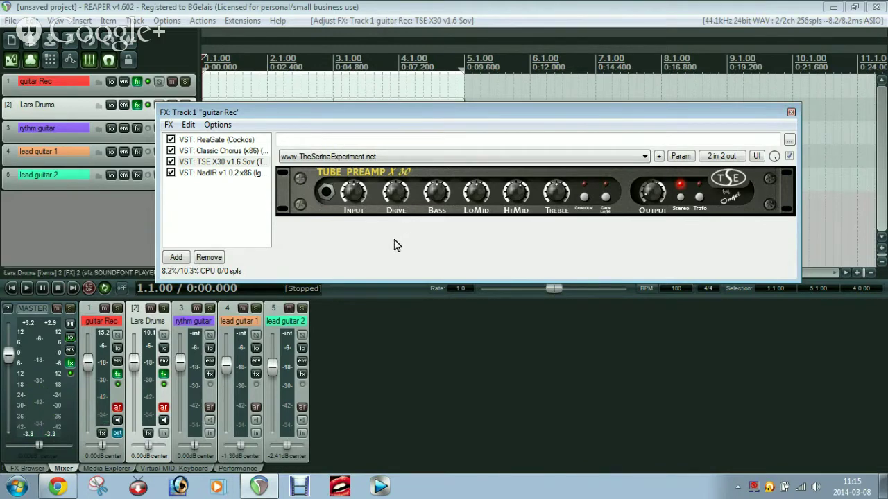
pyautogui.click(608, 196)
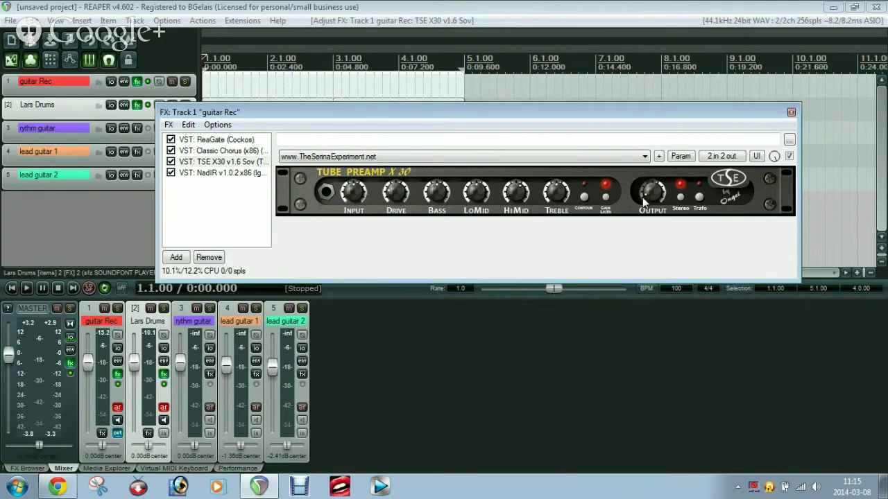
# Step: Open the master track's effects, show the YOU WA SHOCK! plugin, and close the window
pyautogui.click(70, 363)
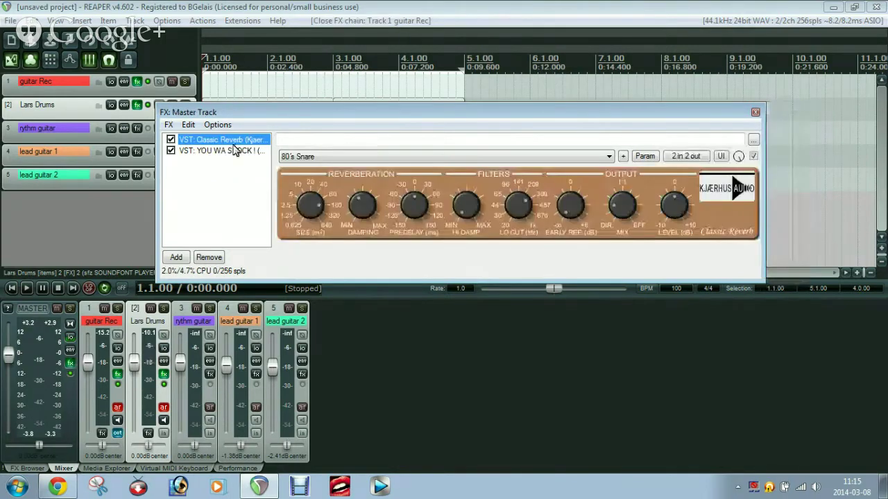
pyautogui.click(235, 151)
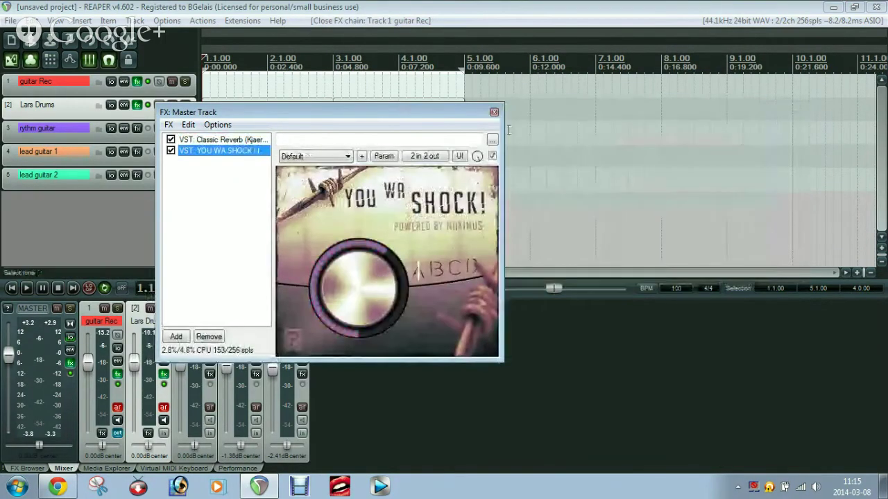
pyautogui.click(494, 112)
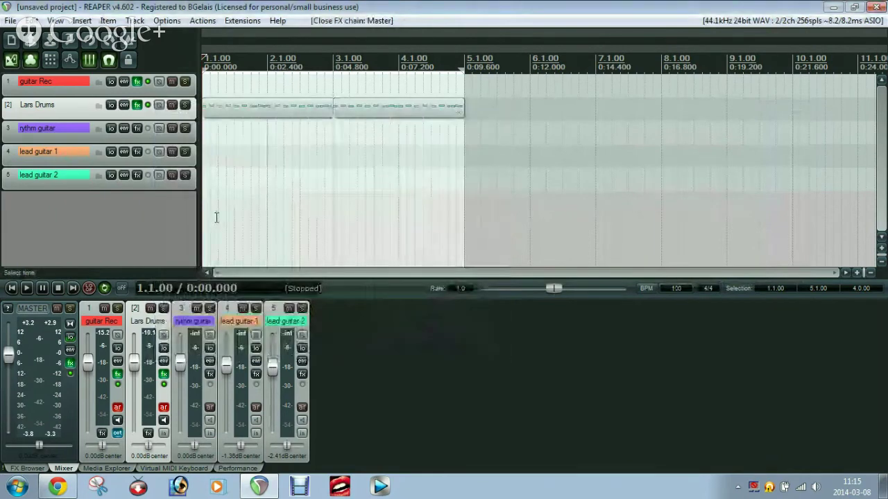
# Step: Reopen guitar Rec's effects chain and try the TSE X30 preamp's Trafo switch on and back off
pyautogui.click(137, 82)
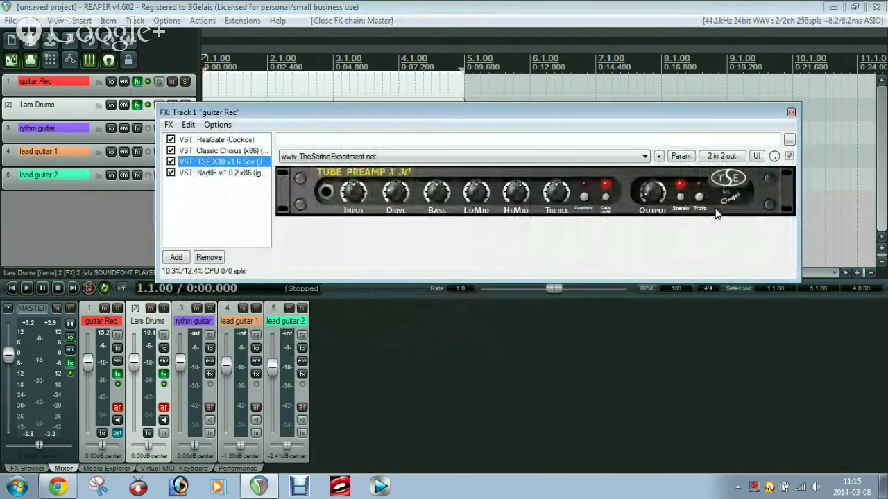
pyautogui.click(225, 151)
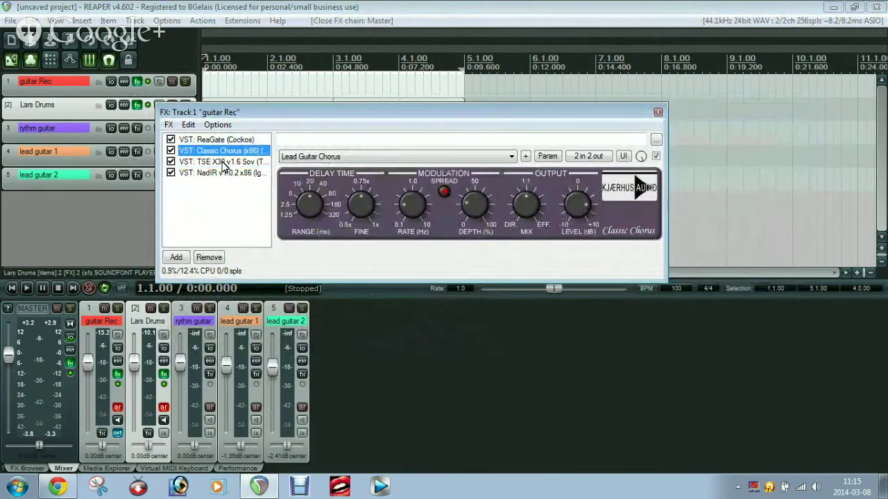
pyautogui.click(223, 163)
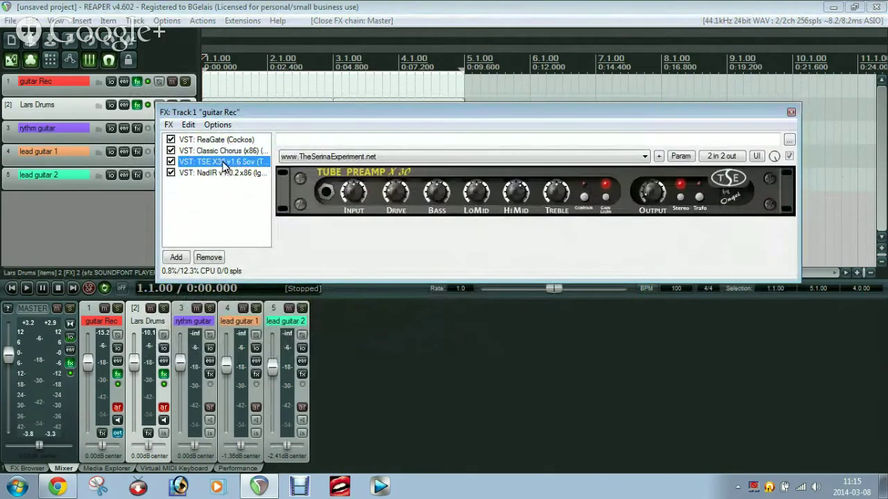
pyautogui.click(699, 193)
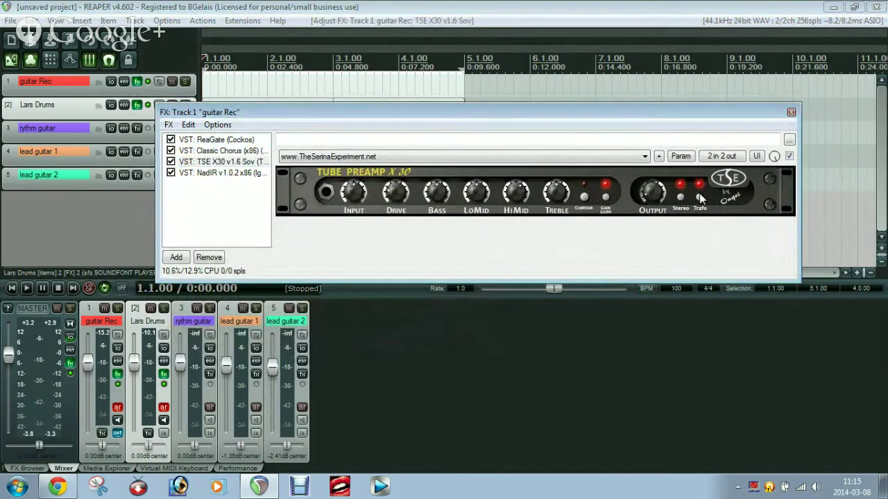
pyautogui.click(699, 194)
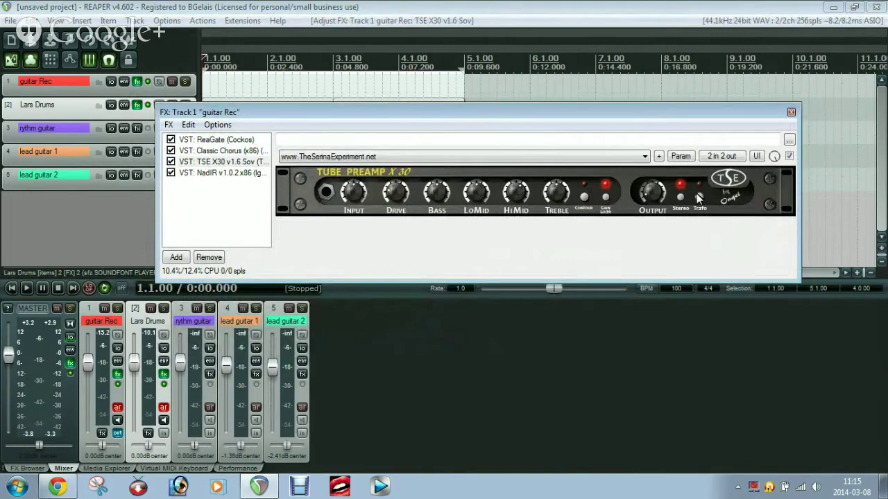
# Step: Show guitar Rec's NadIR cabinet plugin and try Mono routing before returning it to Dual Mono
pyautogui.click(221, 175)
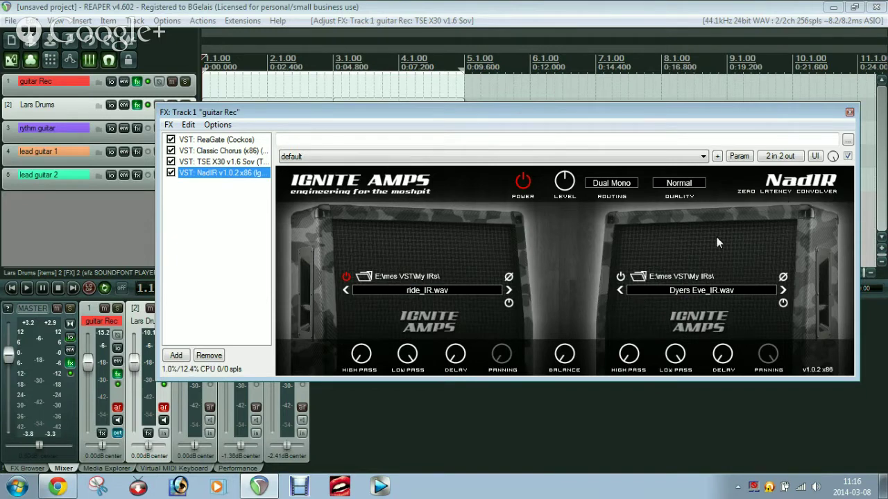
pyautogui.click(613, 184)
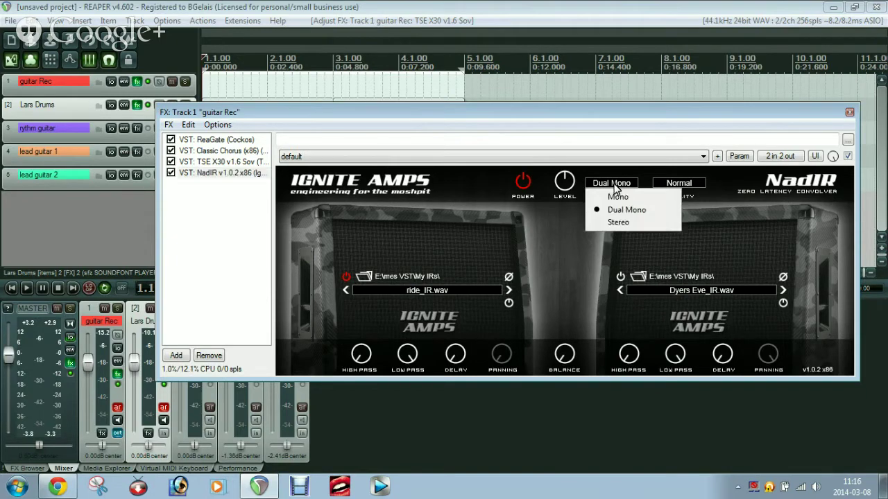
pyautogui.click(617, 196)
pyautogui.click(613, 184)
pyautogui.click(623, 210)
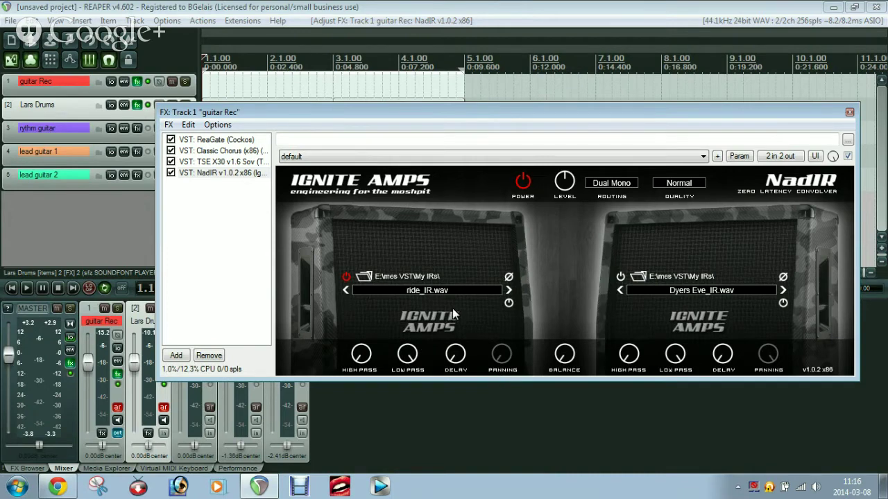
# Step: Examine how impulse files are loaded in NadIR's first cabinet through the file browser and impulse list, keeping ride_IR.wav
pyautogui.click(365, 277)
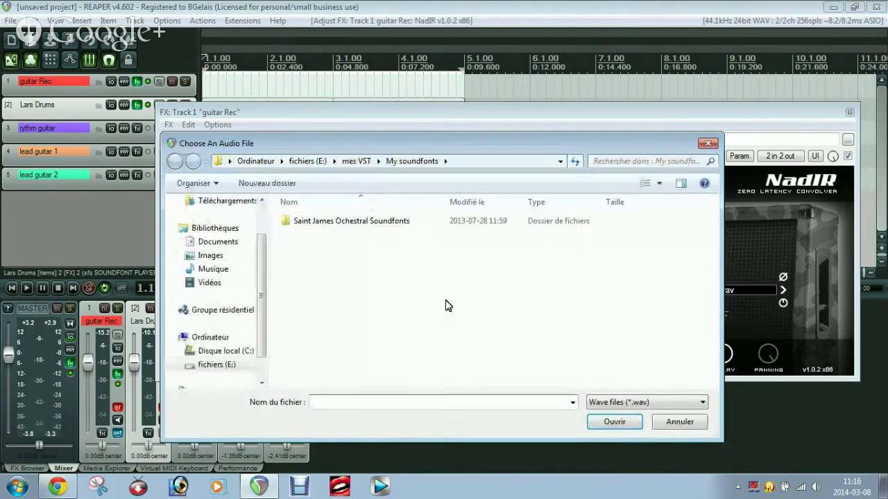
pyautogui.click(678, 421)
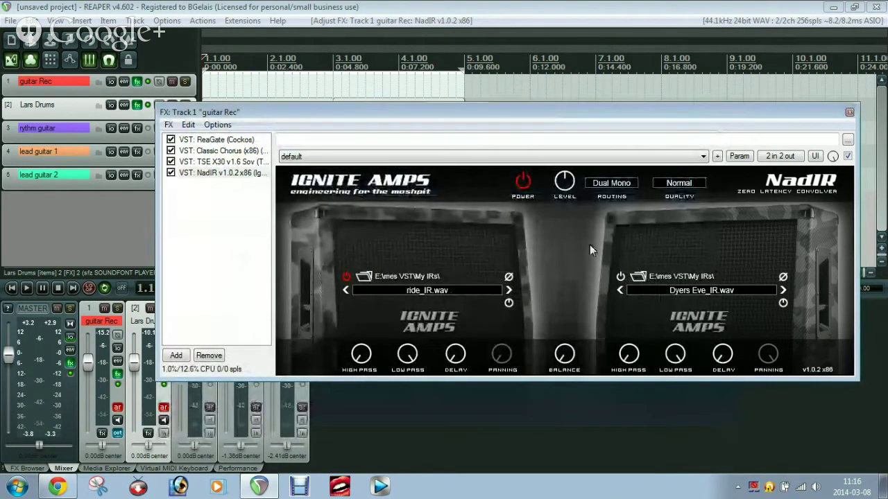
pyautogui.click(426, 290)
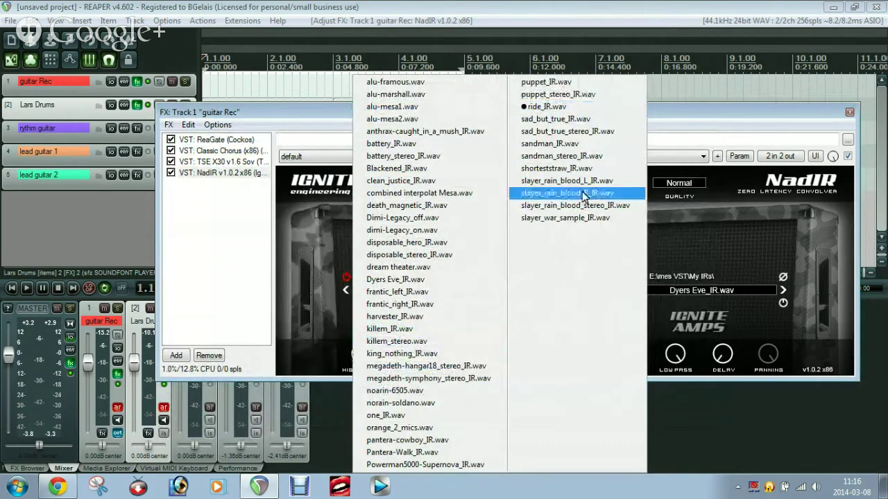
pyautogui.click(699, 114)
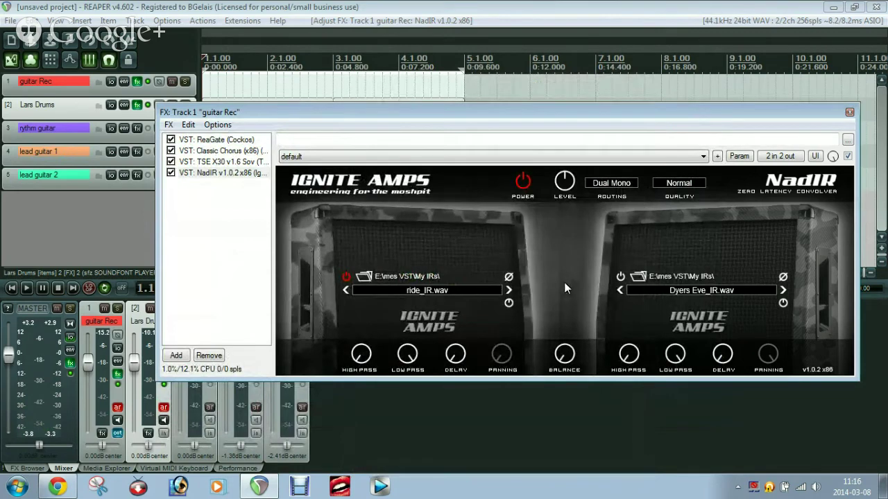
# Step: Try NadIR in Stereo routing with the second cabinet on and off, restore Dual Mono, and close guitar Rec's effects window
pyautogui.click(610, 184)
pyautogui.click(613, 223)
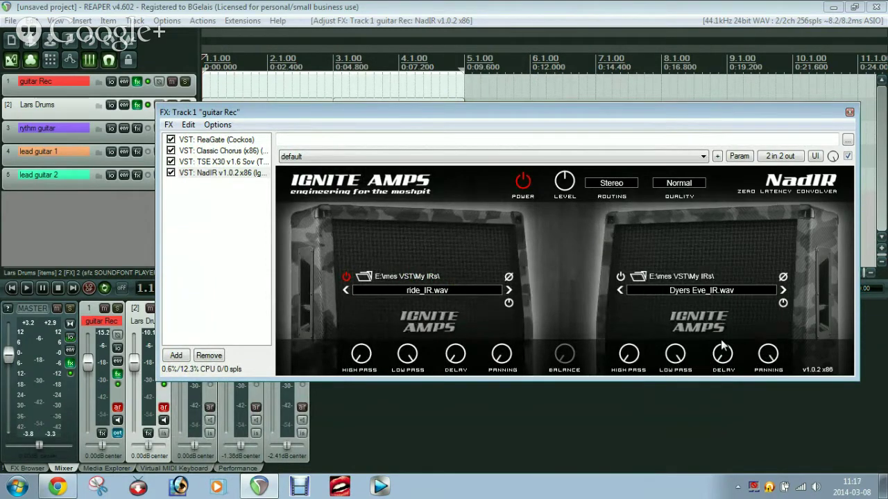
pyautogui.click(621, 276)
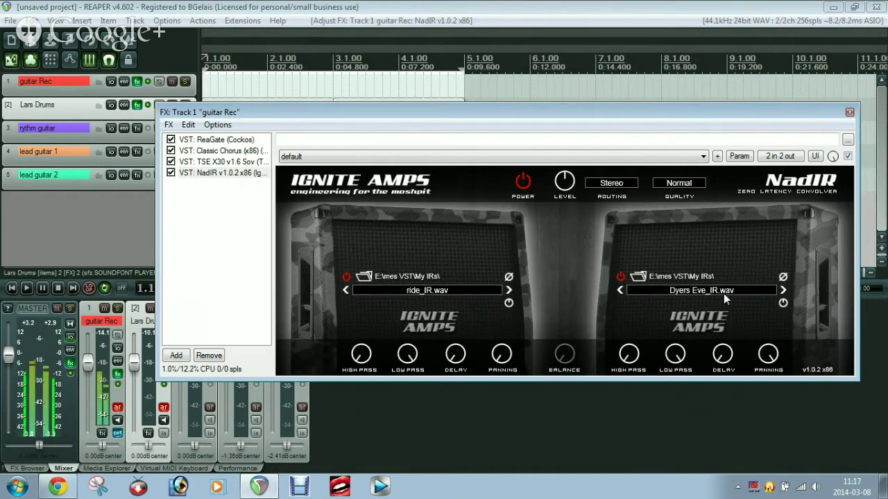
pyautogui.click(620, 276)
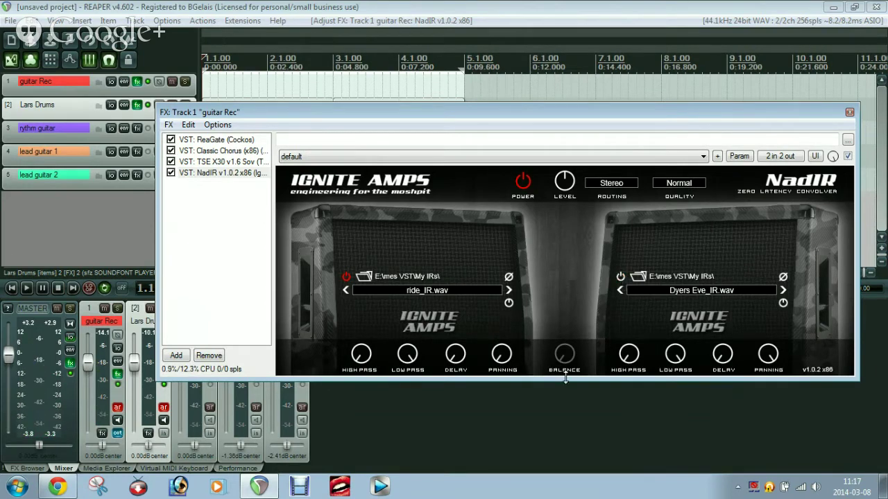
pyautogui.click(609, 184)
pyautogui.click(621, 210)
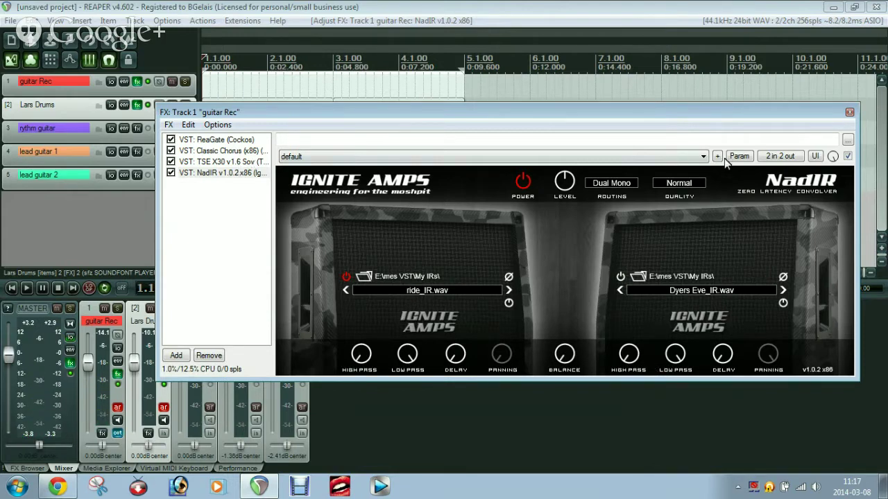
pyautogui.click(849, 112)
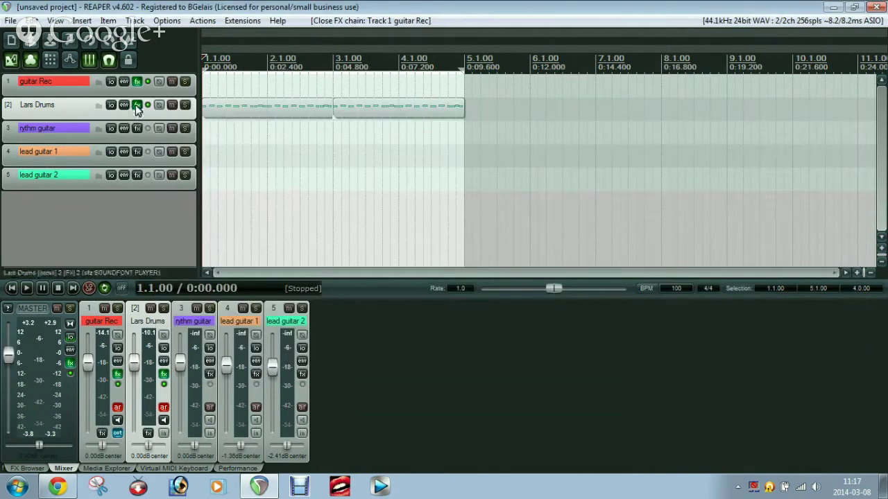
# Step: Open the Lars Drums track's effects chain and show its sfz soundfont player
pyautogui.click(137, 106)
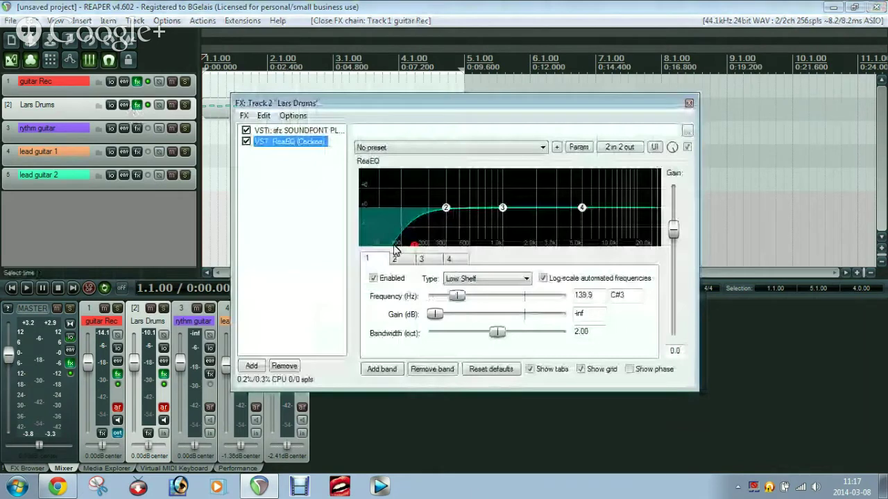
pyautogui.click(296, 131)
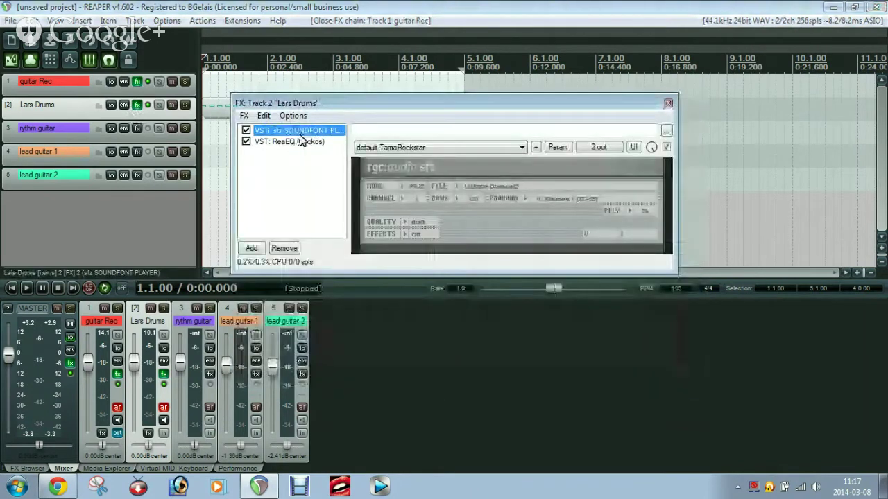
# Step: Open the ReaEQ on Lars Drums and pull its low shelf band down to -inf gain at 82.9 Hz
pyautogui.click(300, 140)
pyautogui.moveTo(411, 208); pyautogui.dragTo(411, 248)
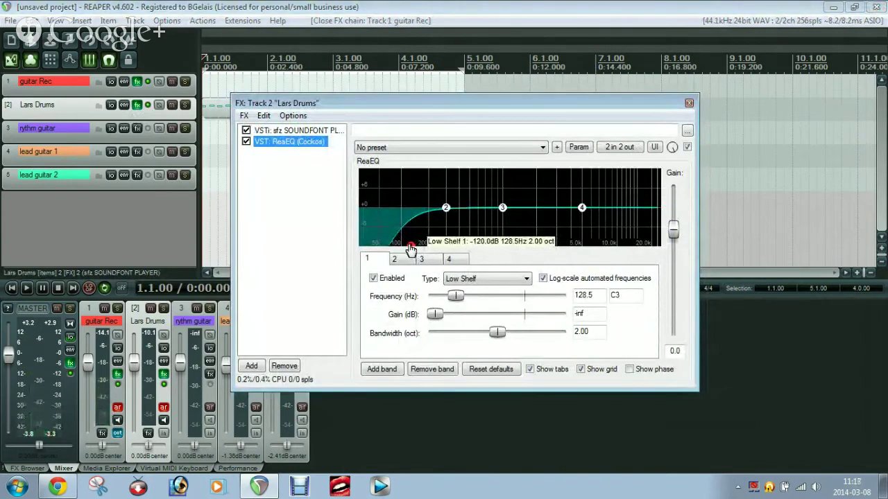
pyautogui.moveTo(411, 247); pyautogui.dragTo(394, 266)
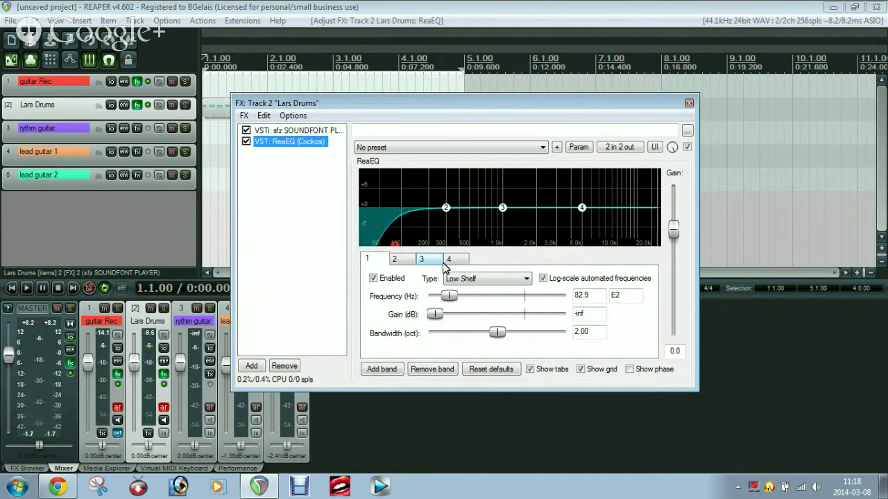
# Step: Examine the remaining ReaEQ bands on Lars Drums, return to the low shelf band, and close the effects window
pyautogui.click(423, 260)
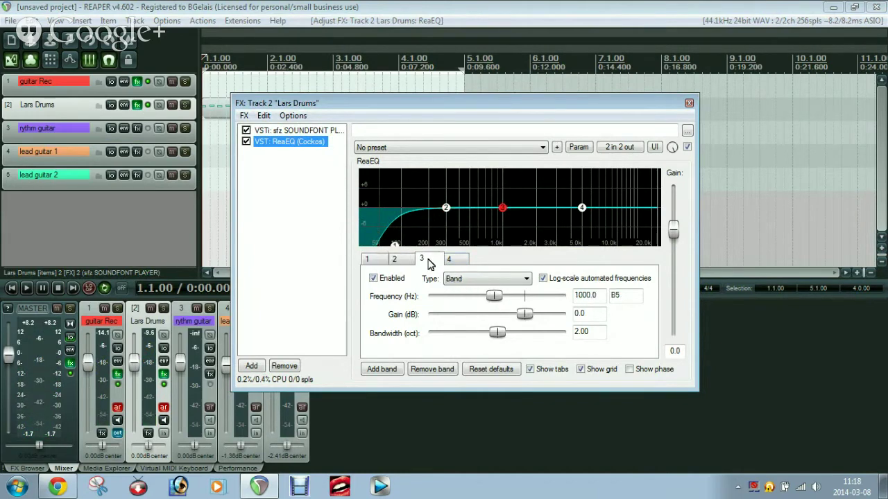
pyautogui.click(368, 259)
pyautogui.click(399, 264)
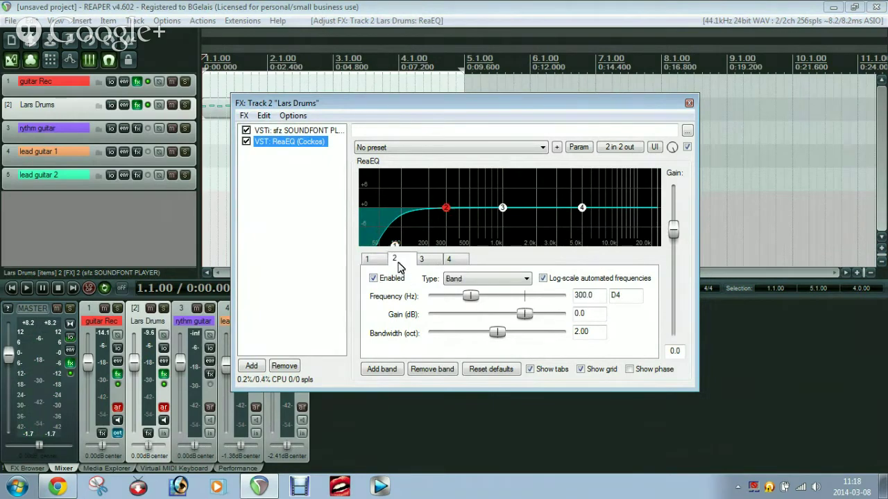
pyautogui.click(425, 263)
pyautogui.click(451, 262)
pyautogui.click(369, 261)
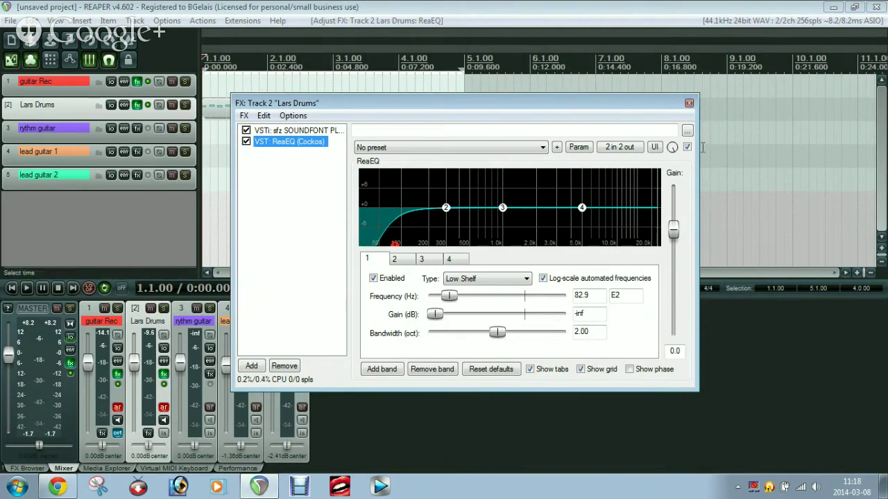
pyautogui.click(688, 104)
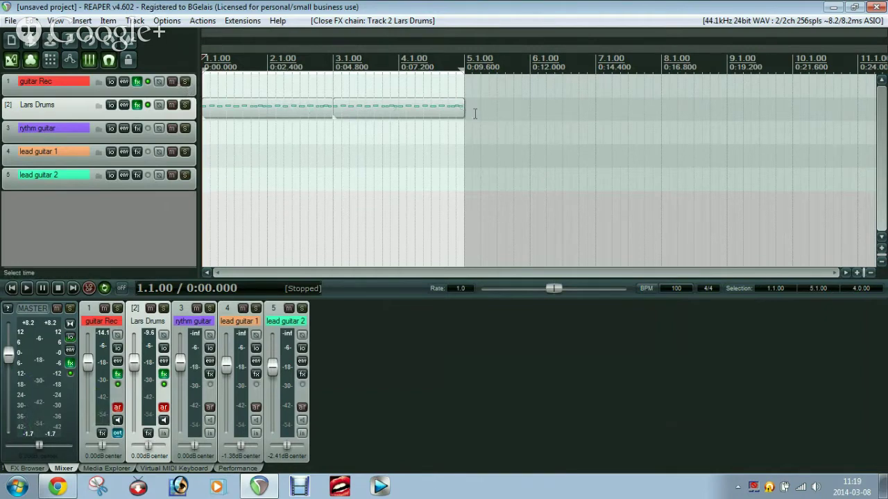
# Step: Try resizing and stretching the end of the second Lars Drums MIDI item, keeping it ending at 5.1.00
pyautogui.press('pageup')
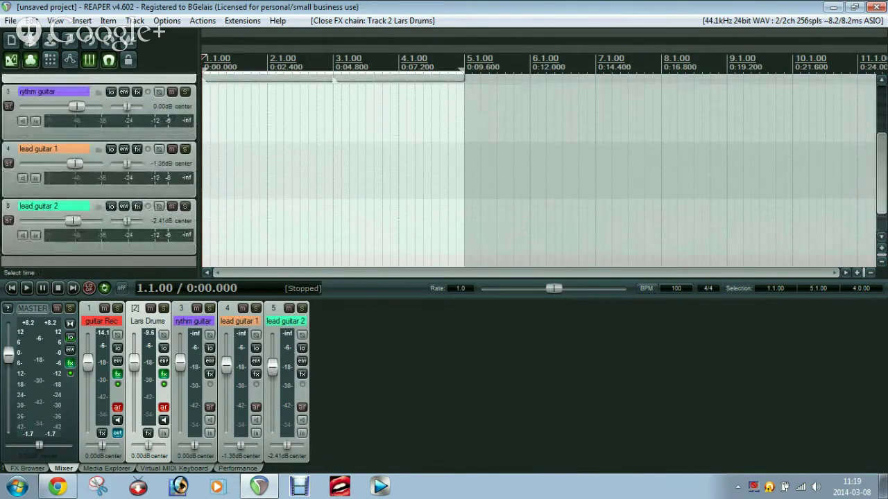
pyautogui.scroll(3, 557, 166)
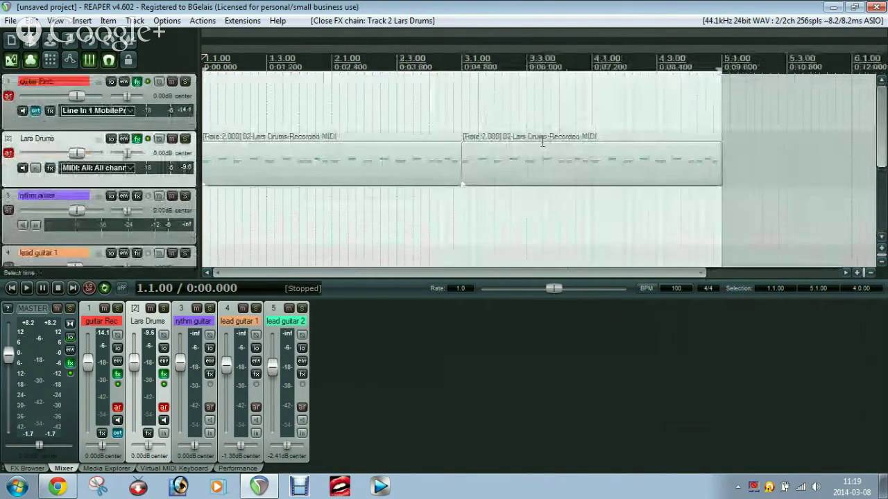
pyautogui.scroll(-1, 557, 166)
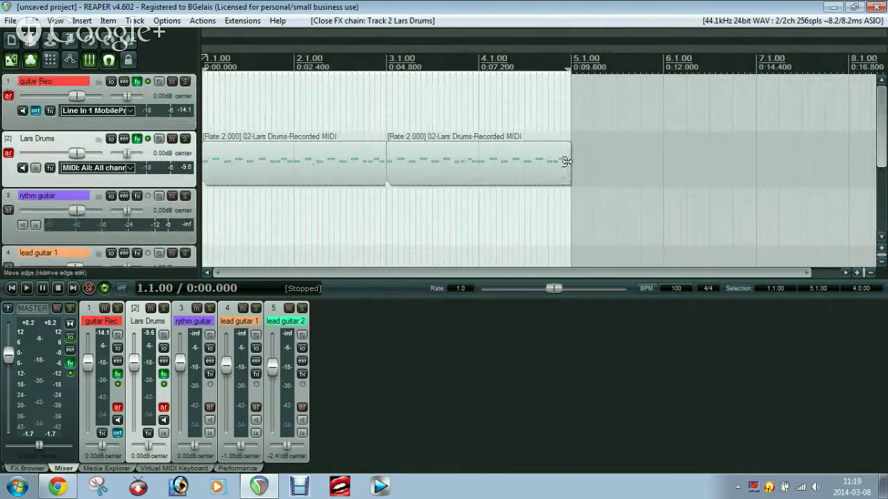
pyautogui.moveTo(566, 162); pyautogui.dragTo(569, 167)
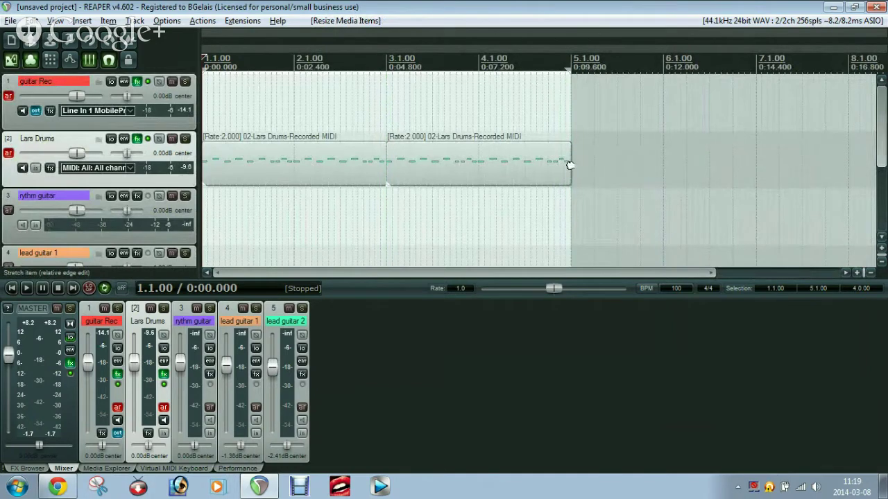
pyautogui.moveTo(570, 165)
pyautogui.mouseDown()
pyautogui.moveTo(414, 165)
pyautogui.moveTo(570, 169)
pyautogui.mouseUp()
pyautogui.scroll(-4, 432, 205)
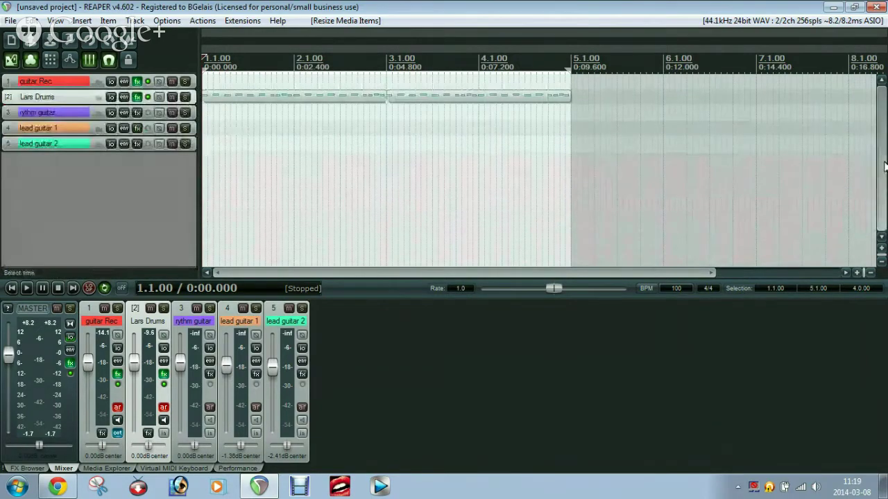
pyautogui.scroll(2, 726, 174)
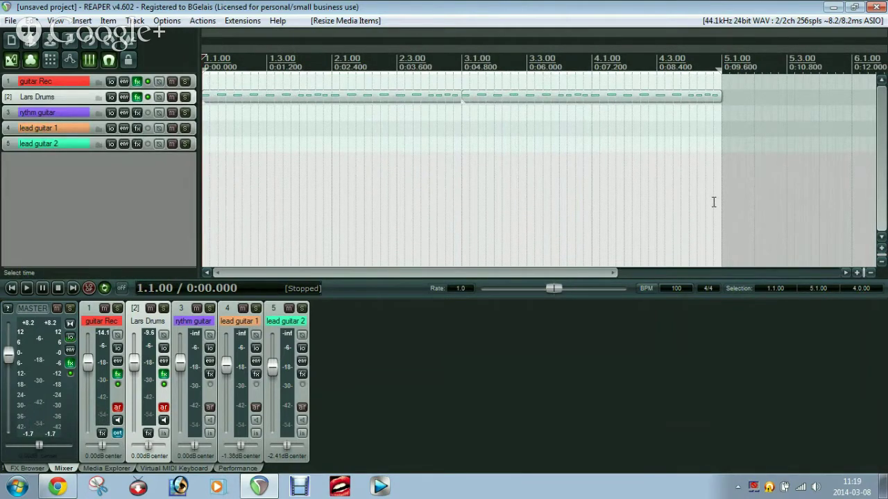
pyautogui.scroll(2, 715, 202)
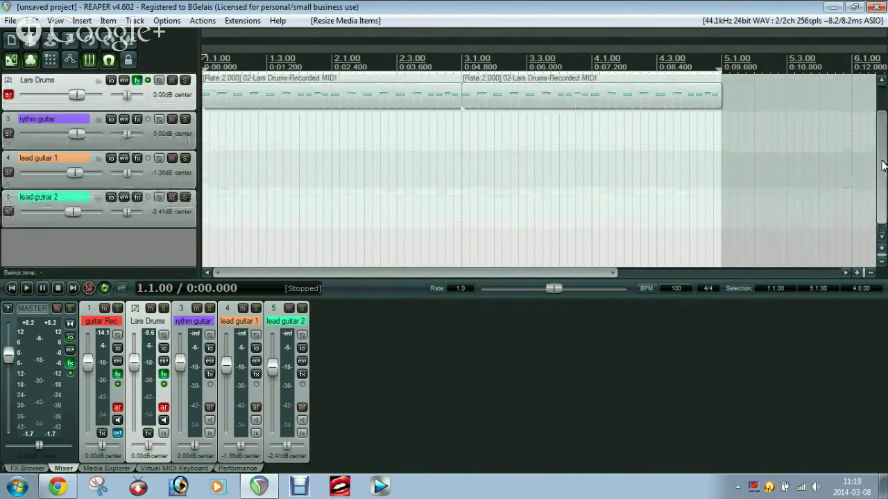
pyautogui.scroll(-2, 883, 165)
pyautogui.scroll(-1, 835, 158)
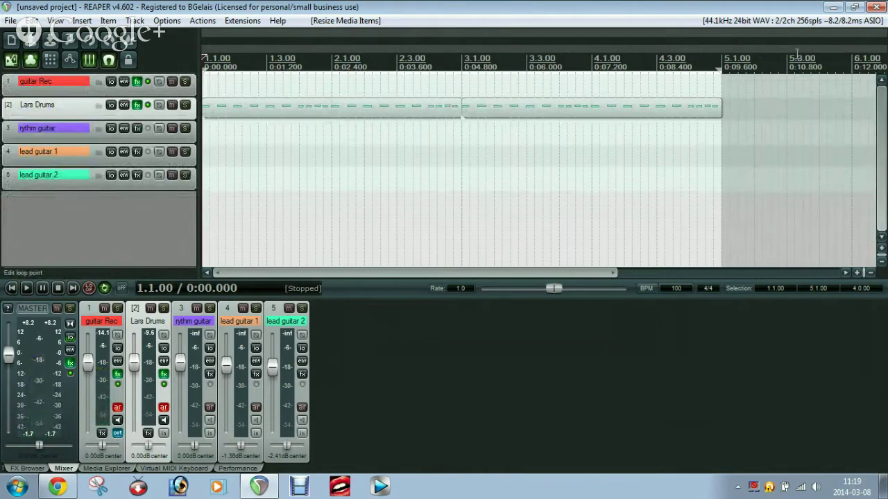
# Step: Enlarge the guitar Rec track and switch its recording mode to input (audio or MIDI)
pyautogui.click(48, 80)
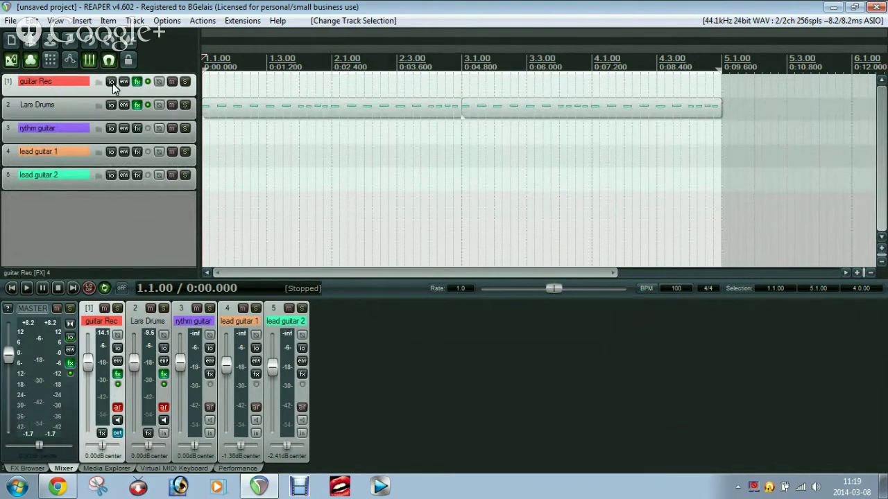
pyautogui.moveTo(73, 96); pyautogui.dragTo(73, 133)
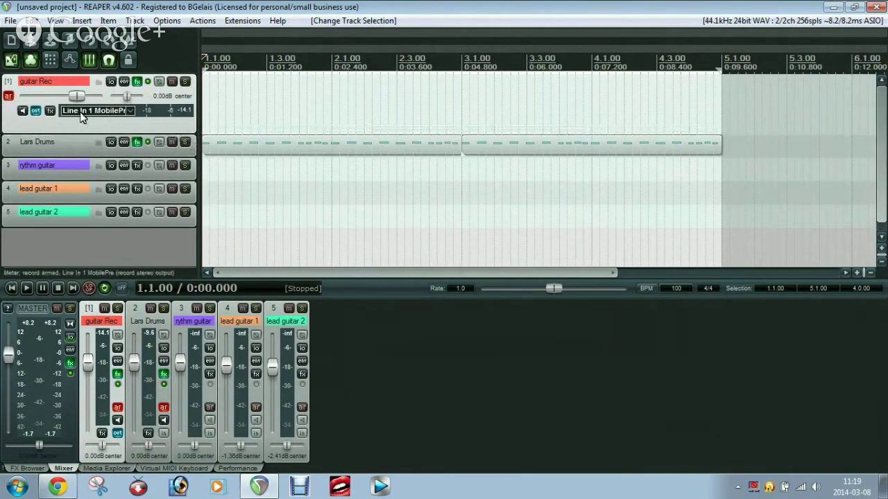
pyautogui.rightClick(9, 97)
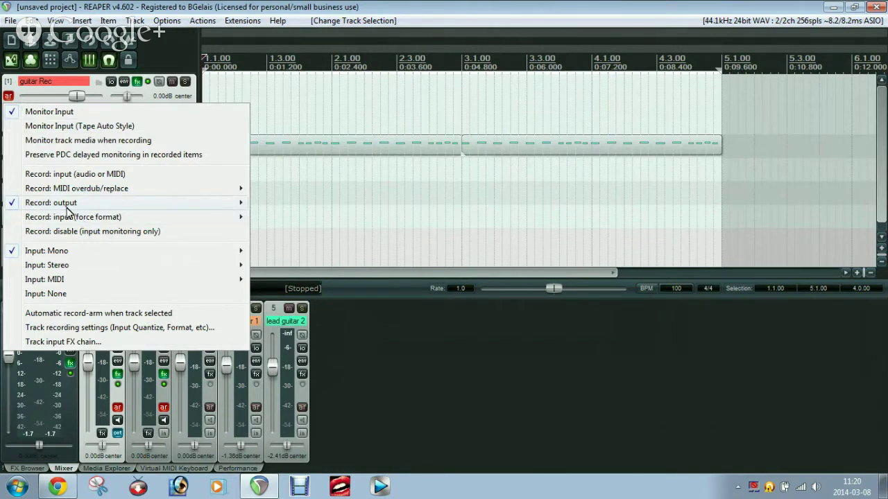
pyautogui.click(67, 174)
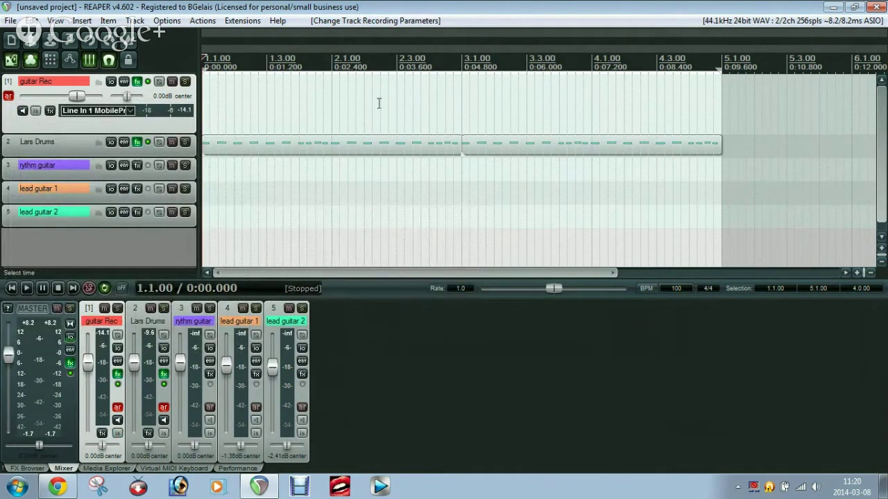
# Step: Set the guitar Rec track's recording mode to output (stereo)
pyautogui.rightClick(7, 97)
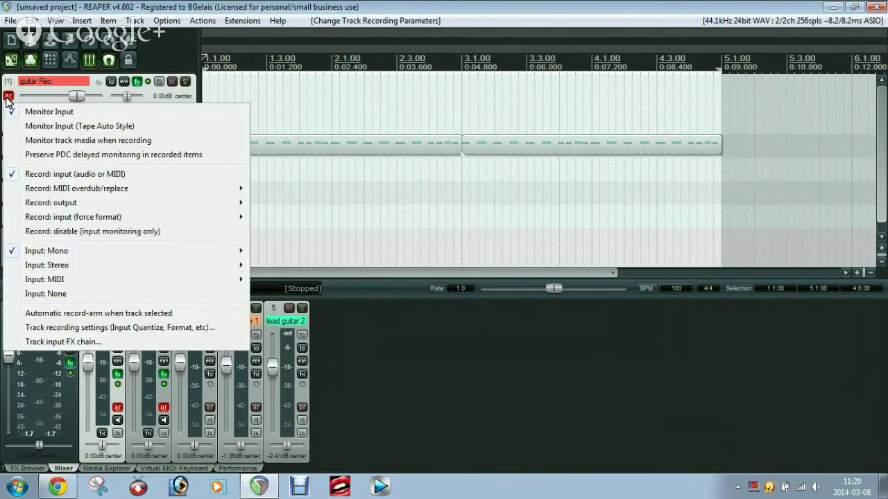
pyautogui.moveTo(77, 203)
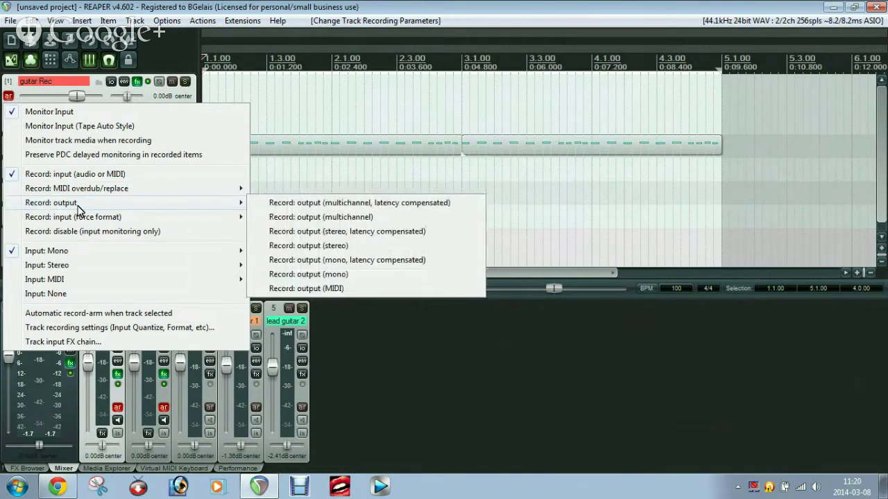
pyautogui.click(345, 242)
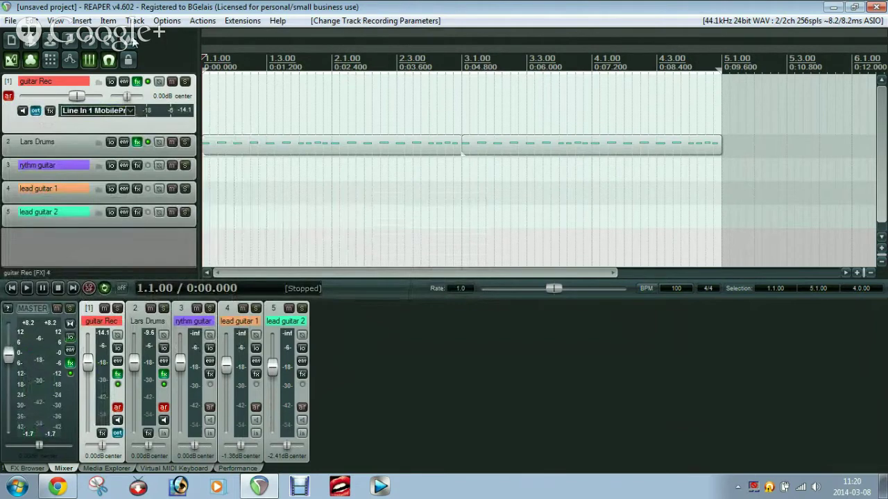
# Step: Try recording from 3.1.00 with both guitar Rec and Lars Drums armed, and undo the recording
pyautogui.click(466, 118)
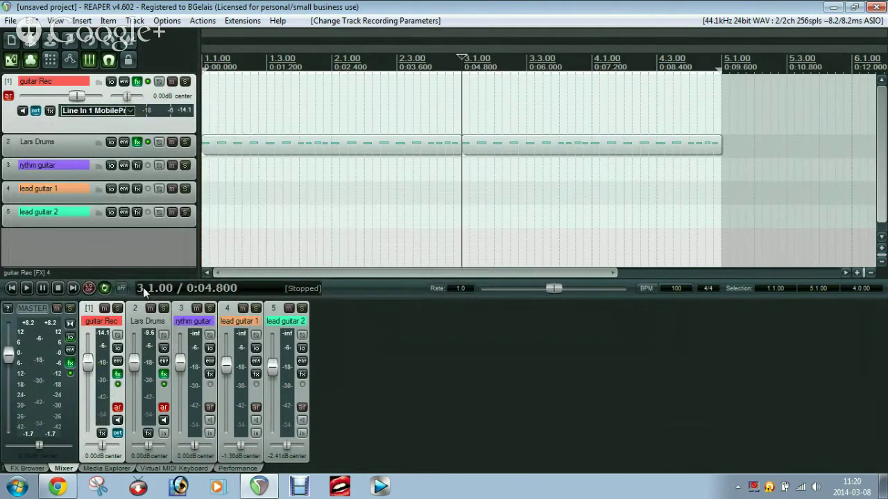
pyautogui.click(90, 288)
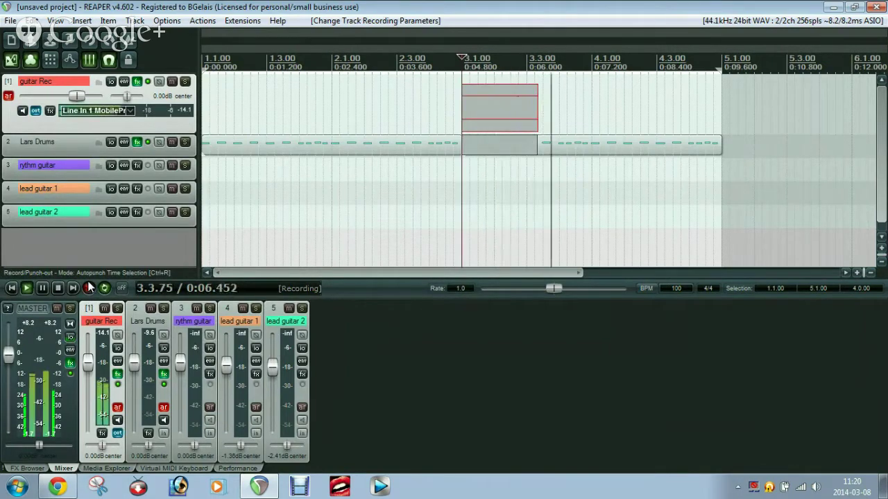
pyautogui.click(89, 288)
pyautogui.hotkey('ctrl', 'z')
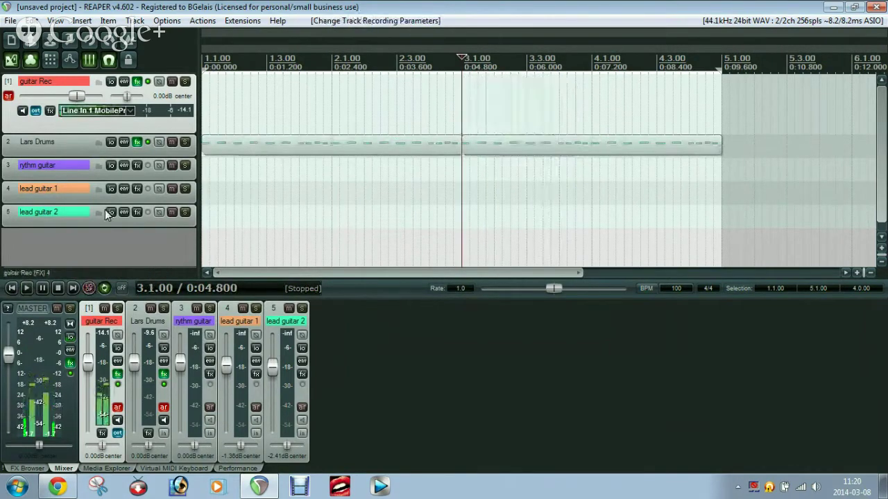
# Step: Disarm the Lars Drums track and record a looped guitar pass on guitar Rec starting at 3.1.00
pyautogui.click(164, 409)
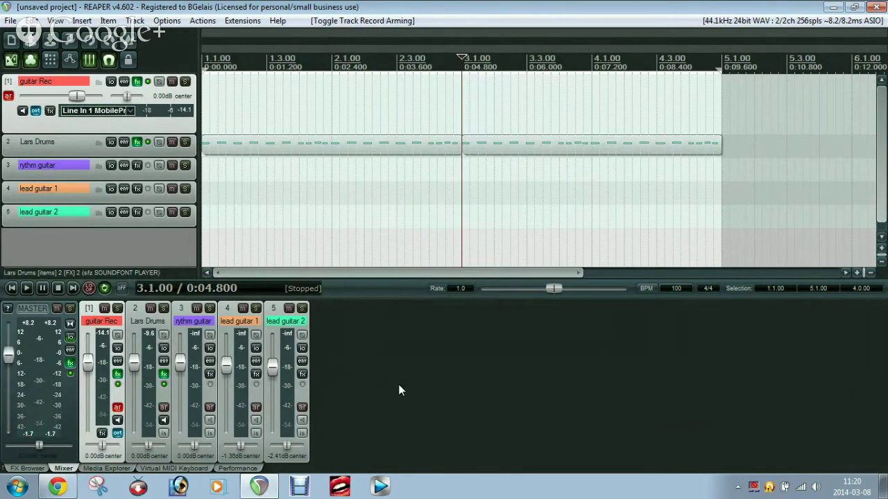
pyautogui.click(88, 288)
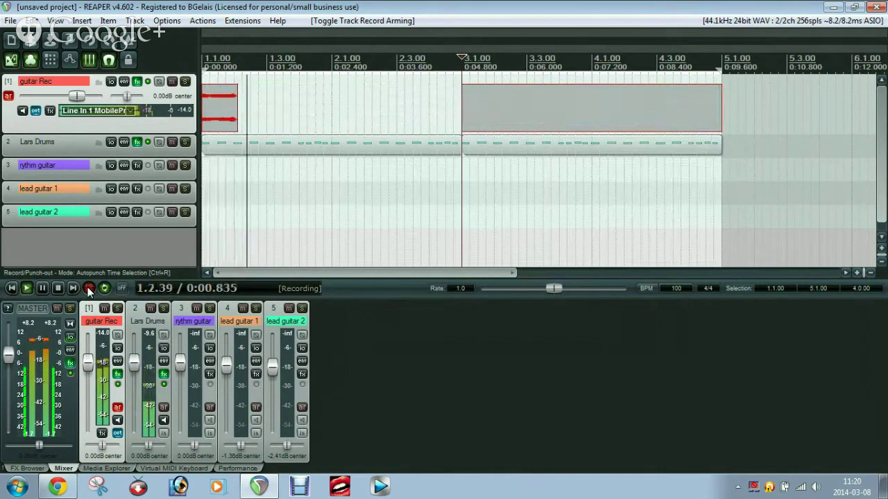
pyautogui.click(88, 288)
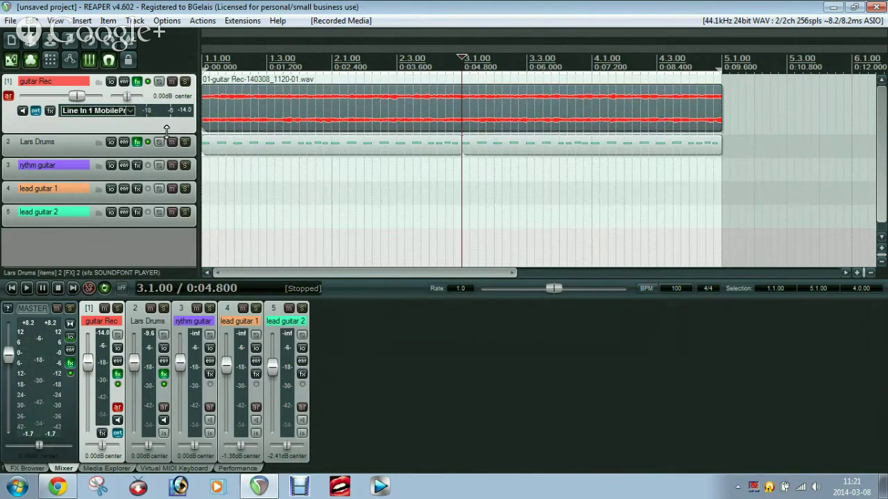
pyautogui.moveTo(167, 130)
pyautogui.mouseDown()
pyautogui.moveTo(173, 153)
pyautogui.moveTo(174, 123)
pyautogui.mouseUp()
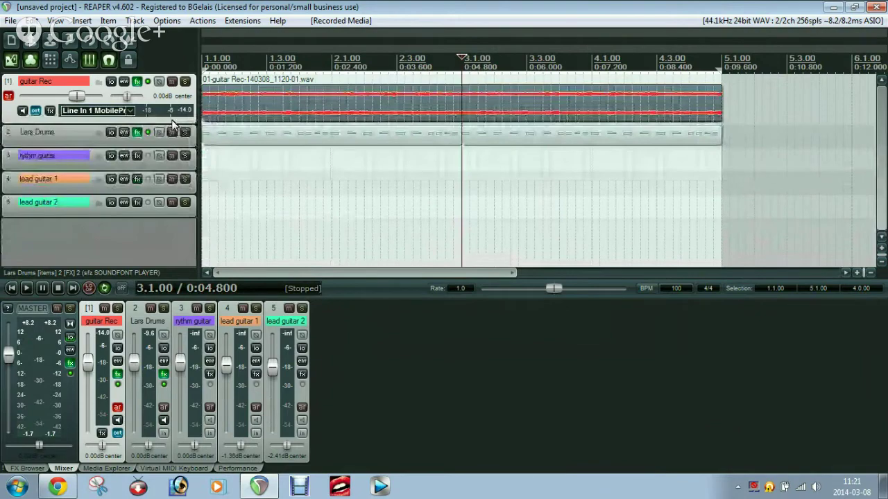
# Step: Turn off the loop recording preference that discards incomplete first or last takes
pyautogui.hotkey('ctrl', 'p')
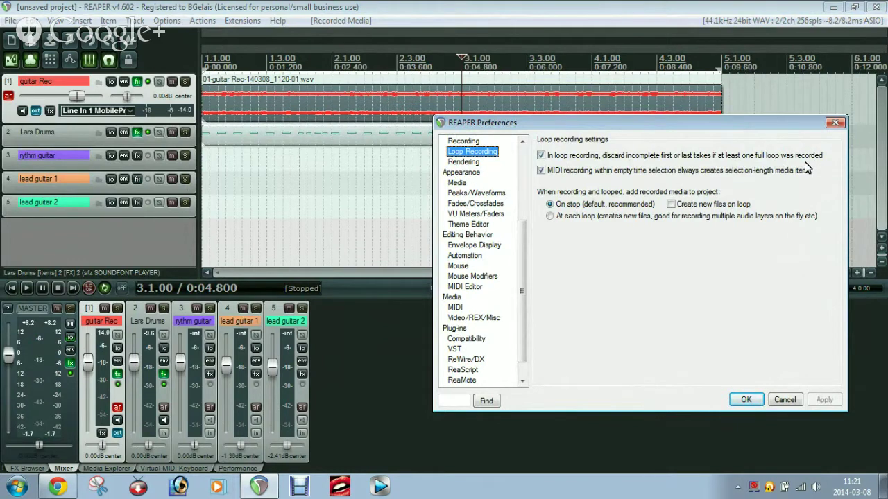
pyautogui.click(541, 156)
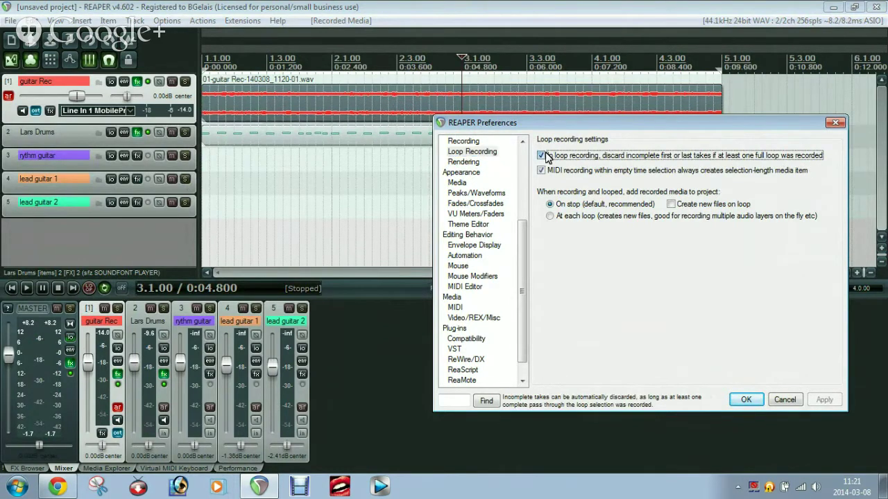
pyautogui.click(745, 399)
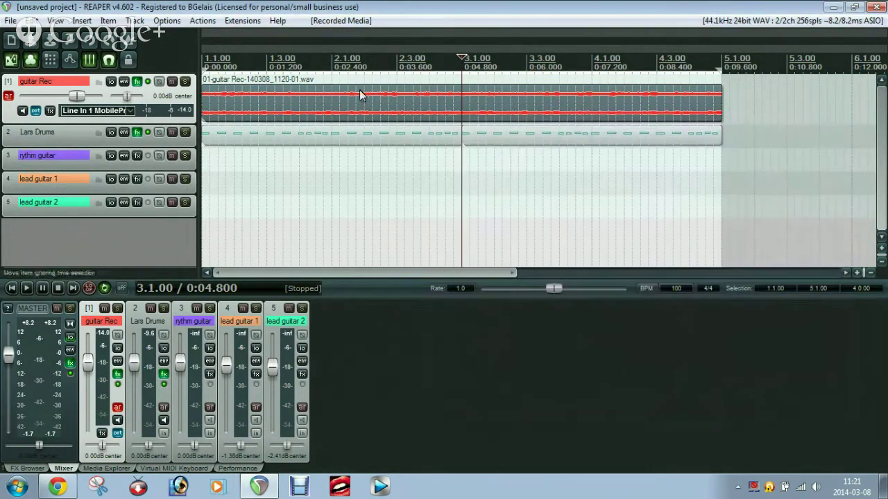
# Step: Delete the recorded guitar Rec item and record a new looped guitar pass starting at 3.1.00
pyautogui.click(360, 93)
pyautogui.press('Delete')
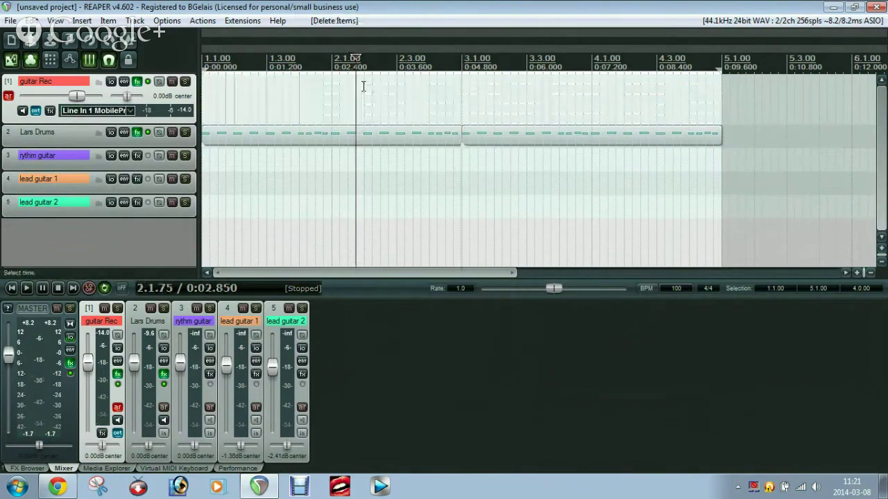
pyautogui.click(463, 98)
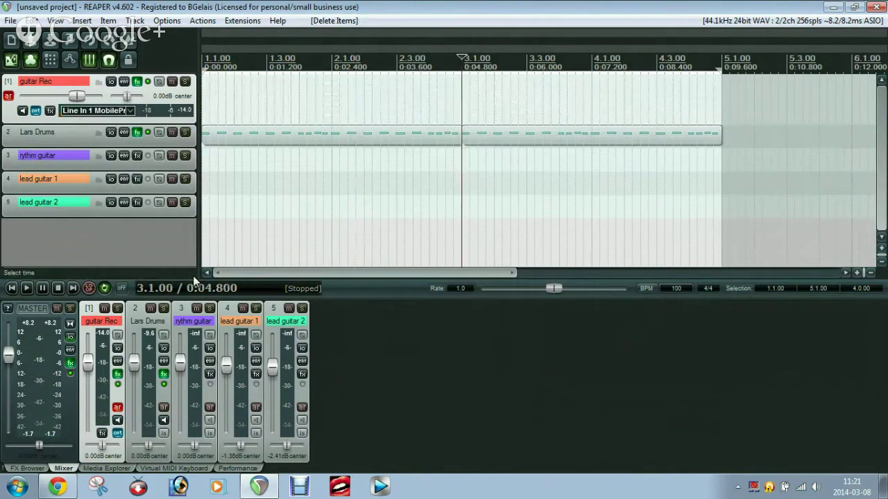
pyautogui.click(88, 288)
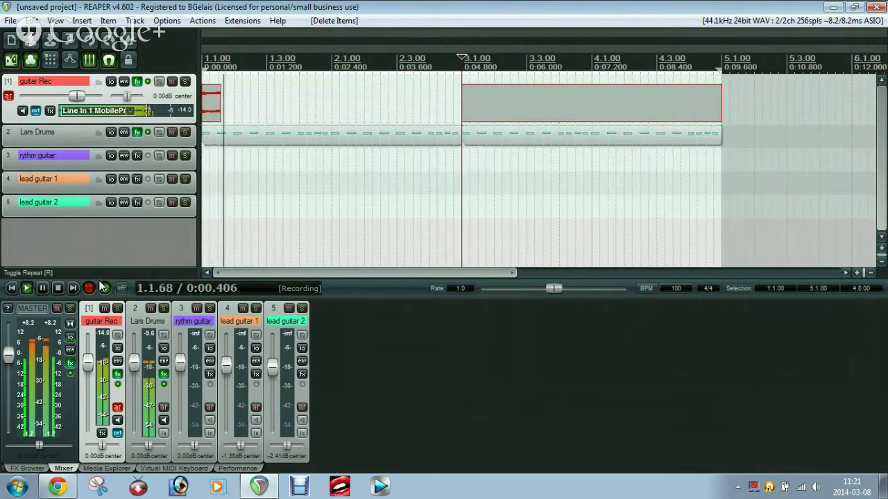
pyautogui.press('space')
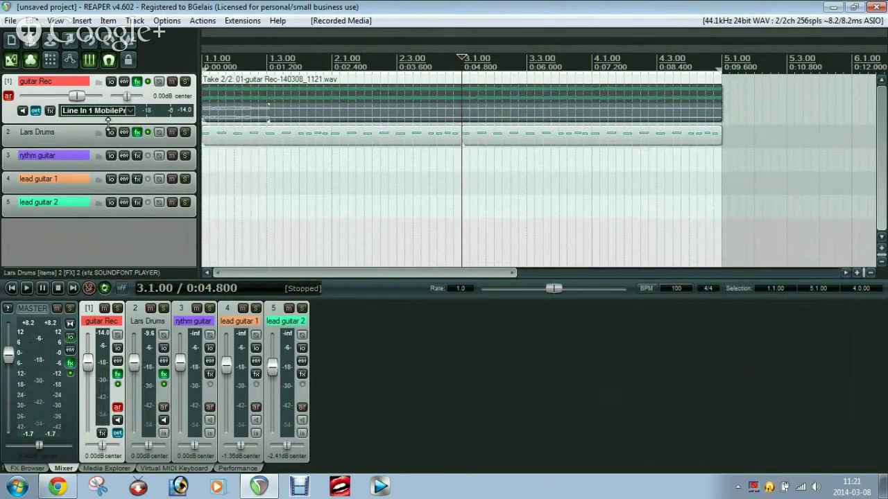
# Step: Enlarge the guitar Rec track and alternate between its two recorded takes, leaving take 1 active
pyautogui.moveTo(108, 121); pyautogui.dragTo(96, 179)
pyautogui.click(304, 151)
pyautogui.click(224, 165)
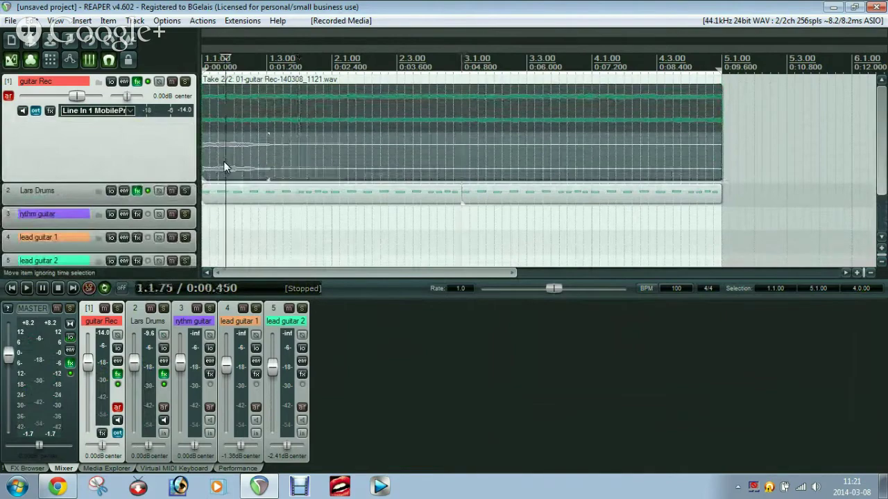
pyautogui.click(306, 136)
pyautogui.click(313, 112)
pyautogui.click(321, 152)
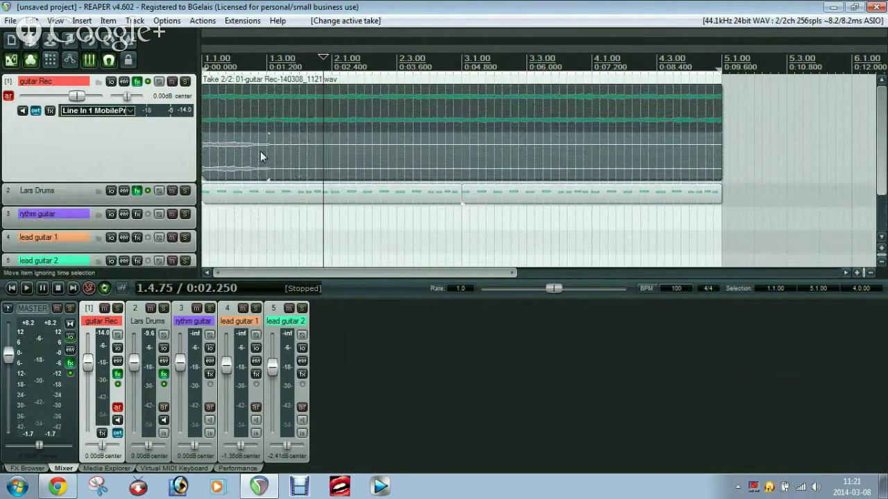
pyautogui.click(278, 119)
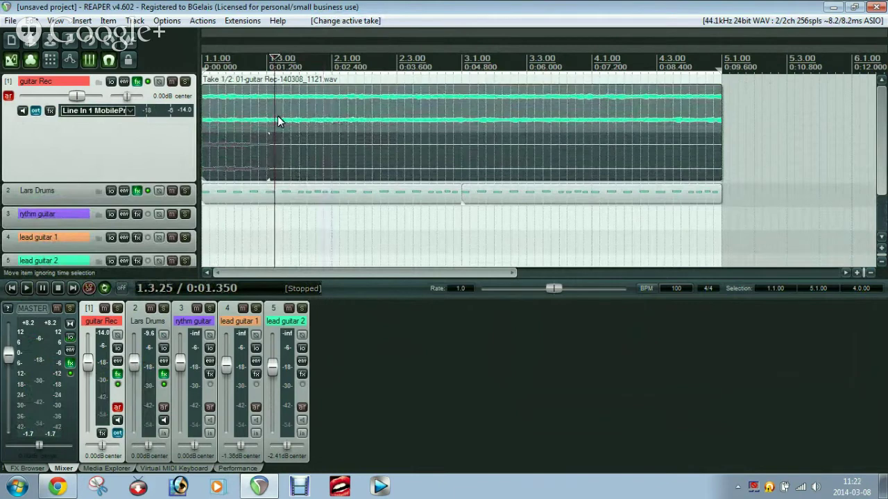
pyautogui.click(306, 154)
pyautogui.click(312, 121)
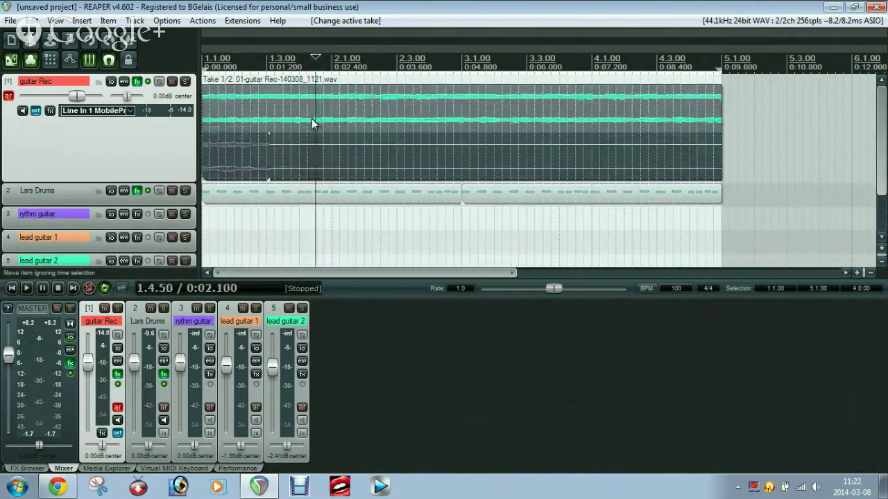
# Step: Play back take 1 on guitar Rec briefly and compare it with take 2
pyautogui.click(240, 104)
pyautogui.press('space')
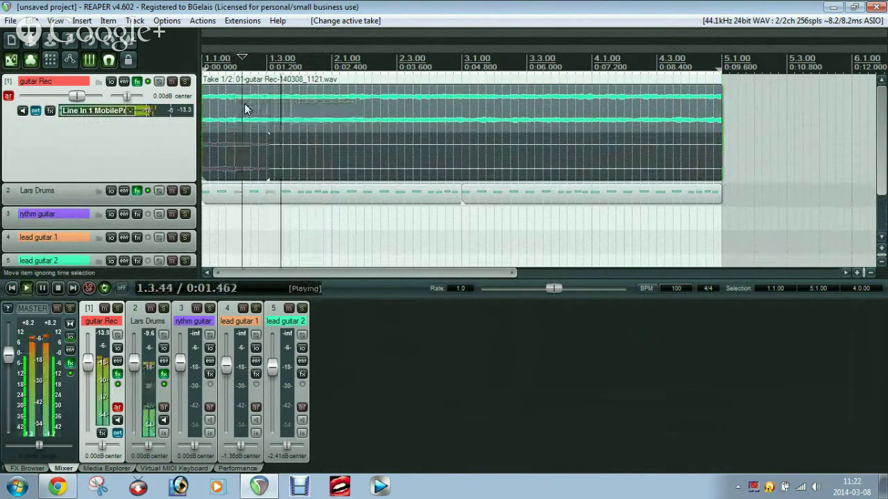
pyautogui.press('space')
pyautogui.click(308, 154)
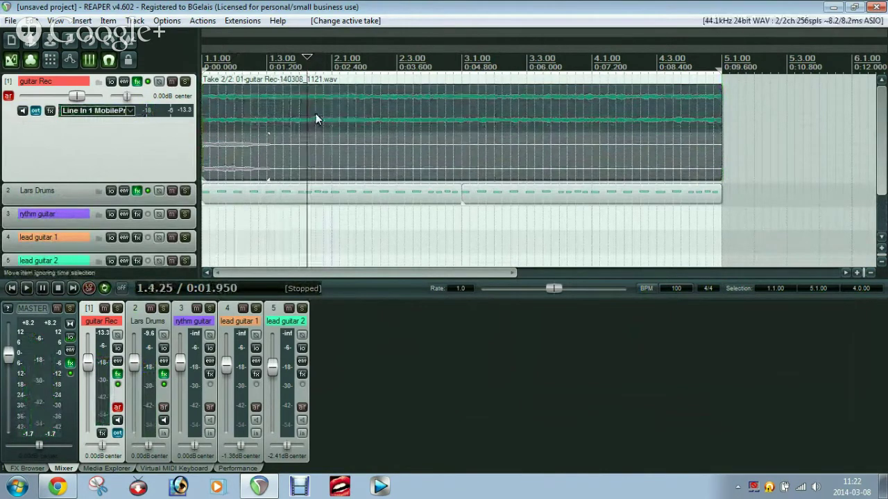
pyautogui.click(315, 118)
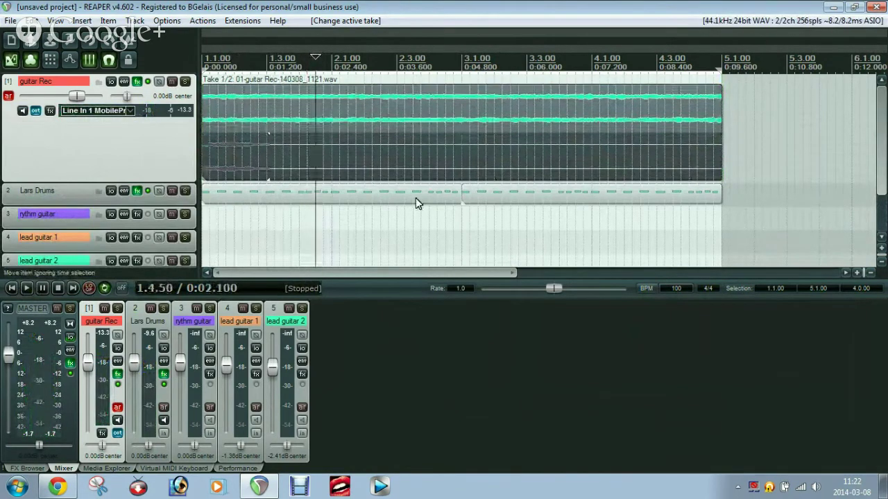
# Step: Review the take options for the guitar Rec item and crop it to active take 1
pyautogui.rightClick(345, 115)
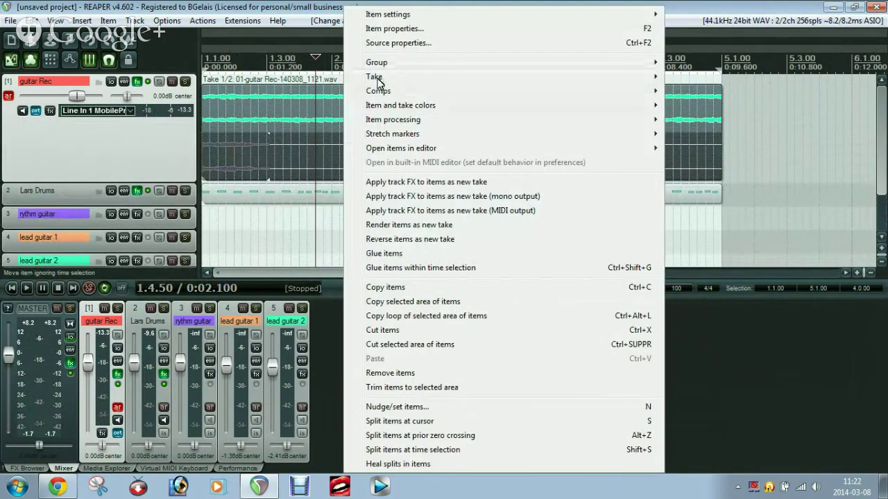
pyautogui.moveTo(380, 83)
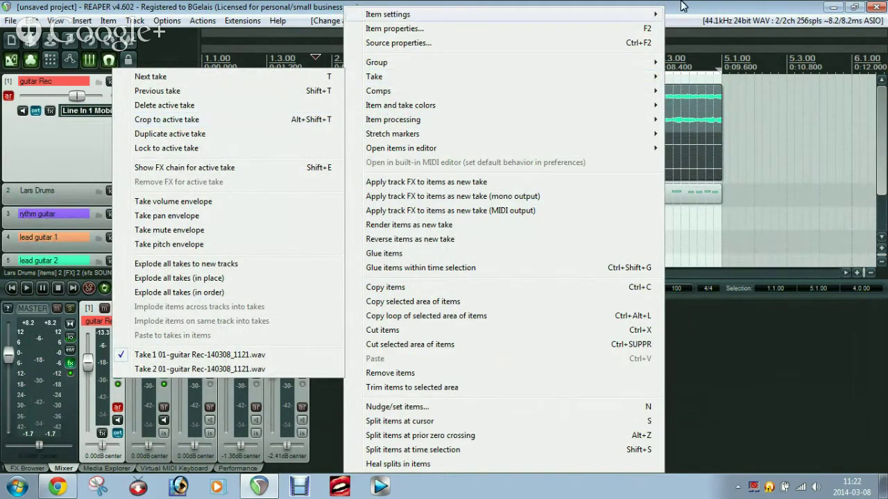
pyautogui.press('Escape')
pyautogui.press('Escape')
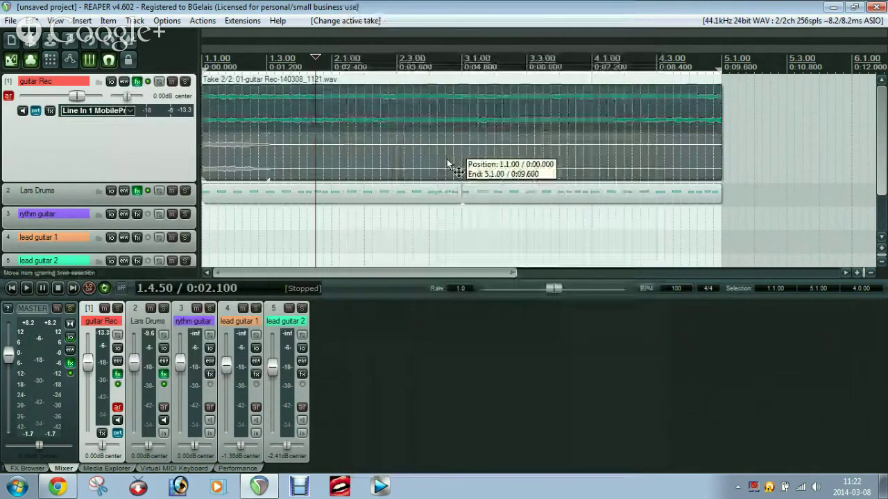
pyautogui.click(448, 114)
pyautogui.hotkey('alt', 'shift', 't')
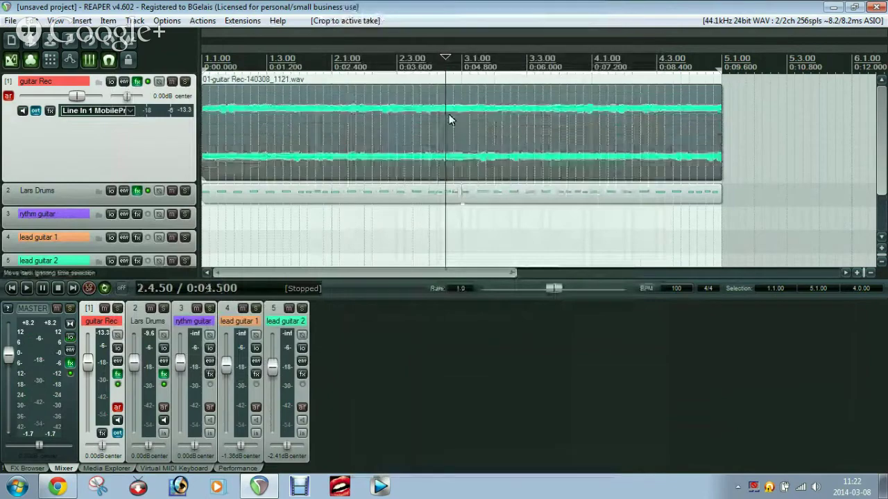
# Step: Enlarge all tracks evenly and play back the cropped guitar take with the drums from 1.4.00
pyautogui.press('pagedown')
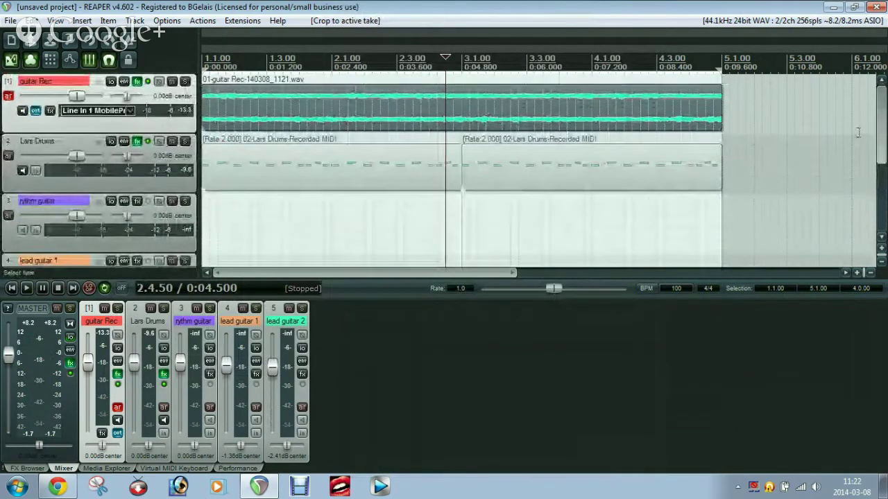
pyautogui.click(310, 104)
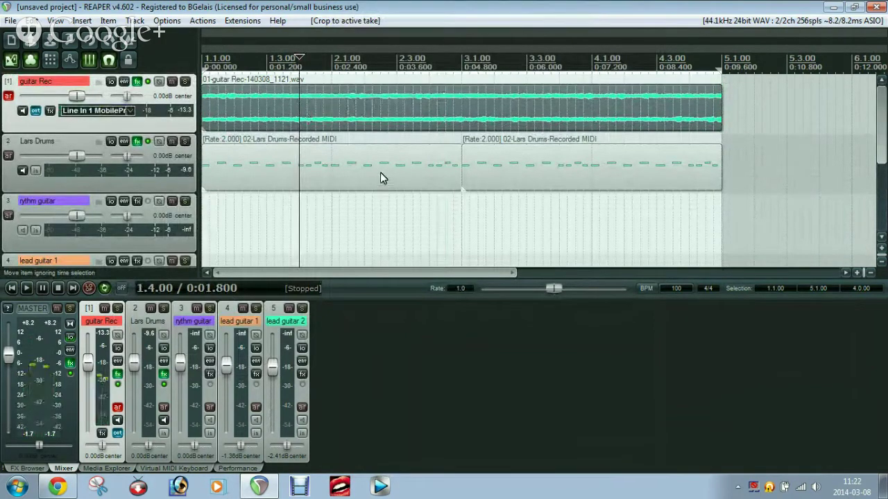
pyautogui.press('space')
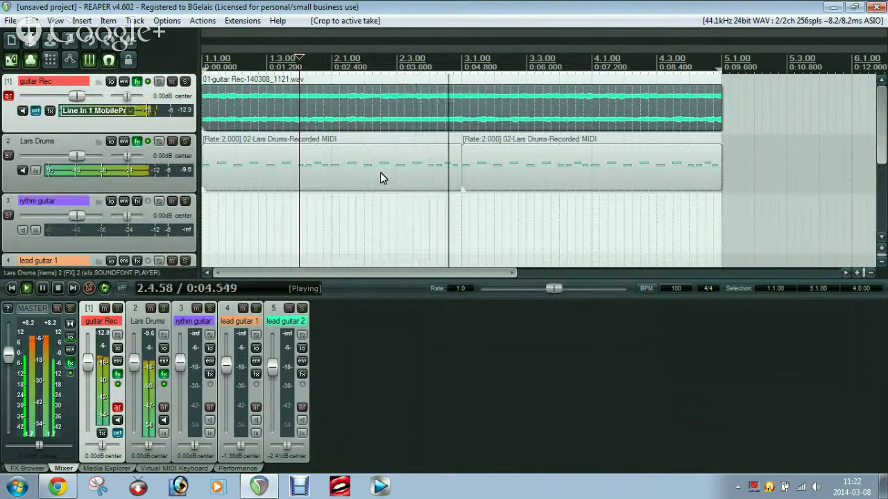
pyautogui.press('space')
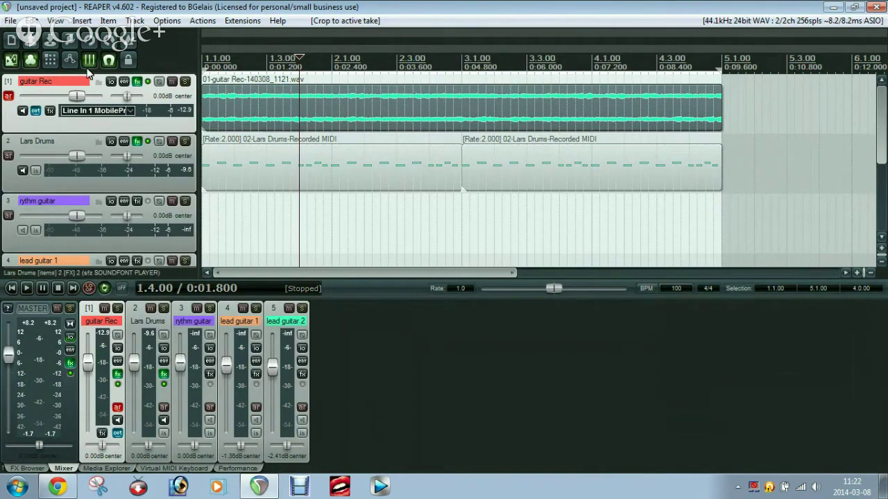
# Step: Try placing the recorded guitar item on the rythm guitar track and return it to guitar Rec
pyautogui.click(137, 83)
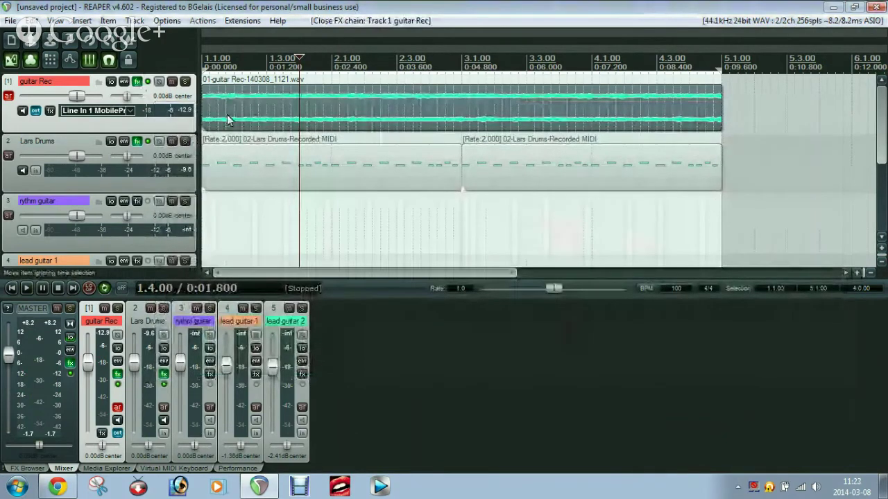
pyautogui.moveTo(245, 110); pyautogui.dragTo(245, 212)
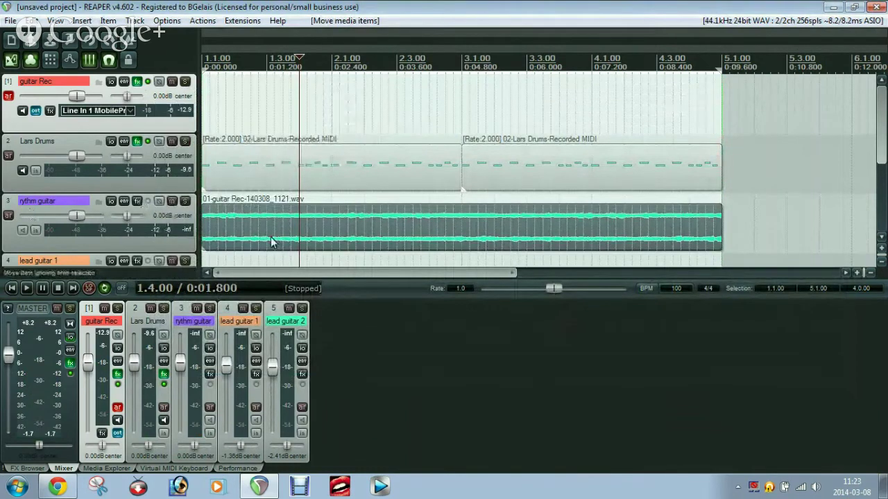
pyautogui.moveTo(271, 241); pyautogui.dragTo(266, 105)
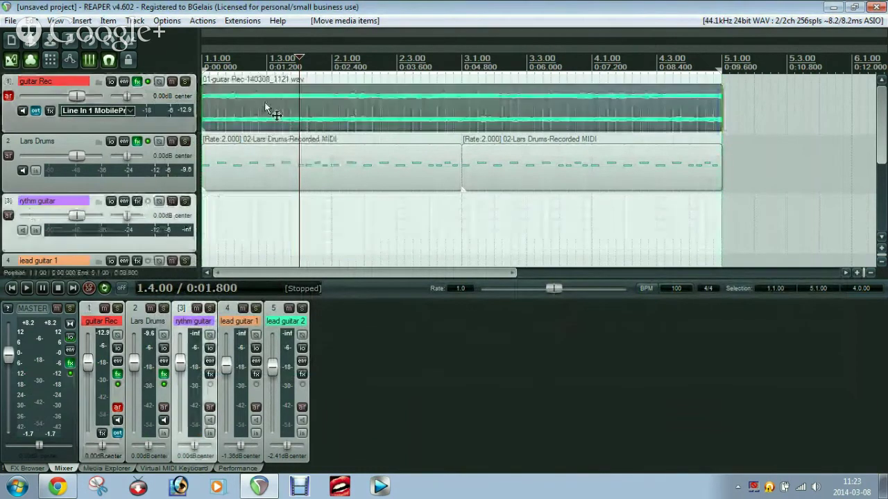
# Step: Open the guitar Rec effects chain and compare the playback with all track effects bypassed and enabled
pyautogui.click(137, 82)
pyautogui.press('space')
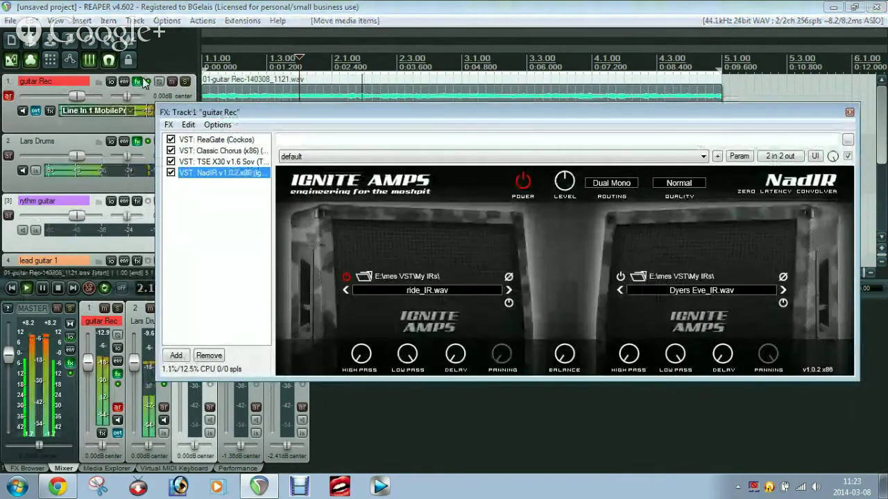
pyautogui.click(147, 83)
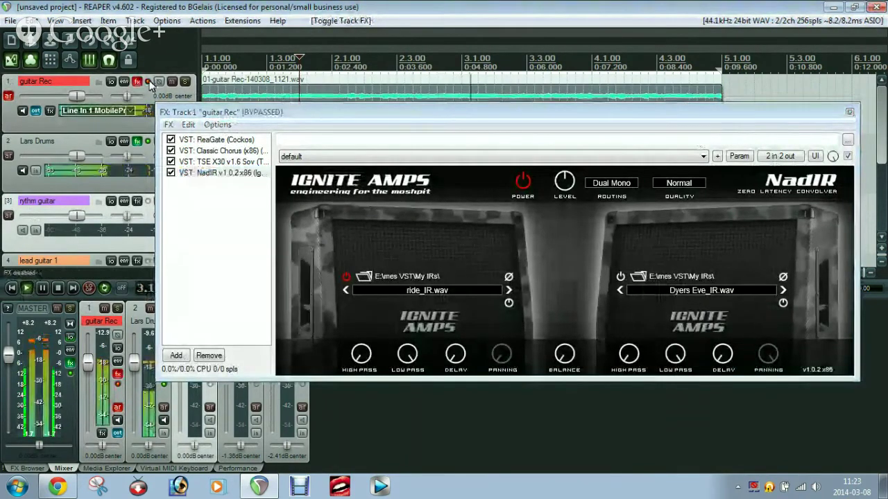
pyautogui.click(149, 83)
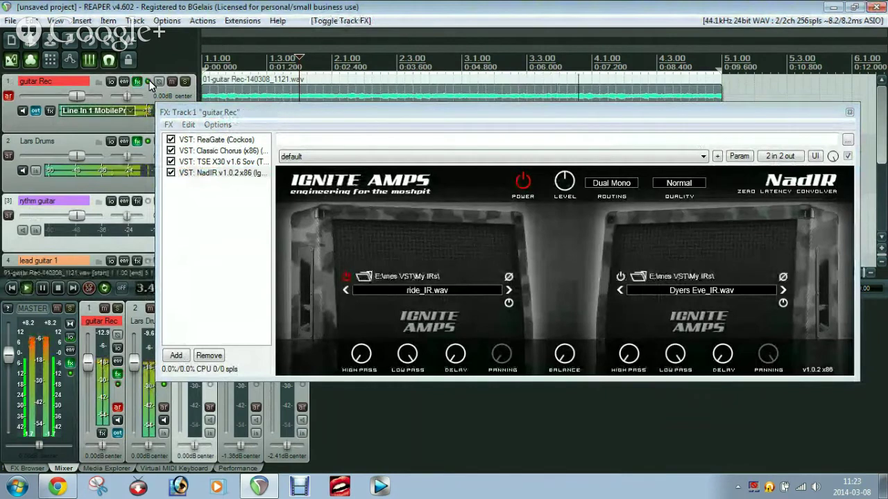
pyautogui.click(150, 84)
pyautogui.click(149, 83)
pyautogui.click(149, 83)
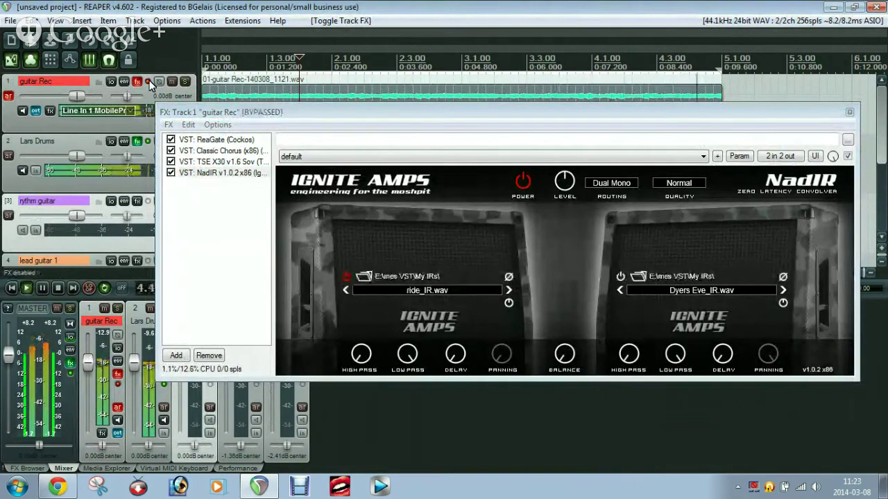
pyautogui.click(149, 84)
# Step: Bypass ReaGate, Classic Chorus and TSE X30 during playback, re-enable all three, and close the effects chain
pyautogui.click(171, 140)
pyautogui.click(171, 150)
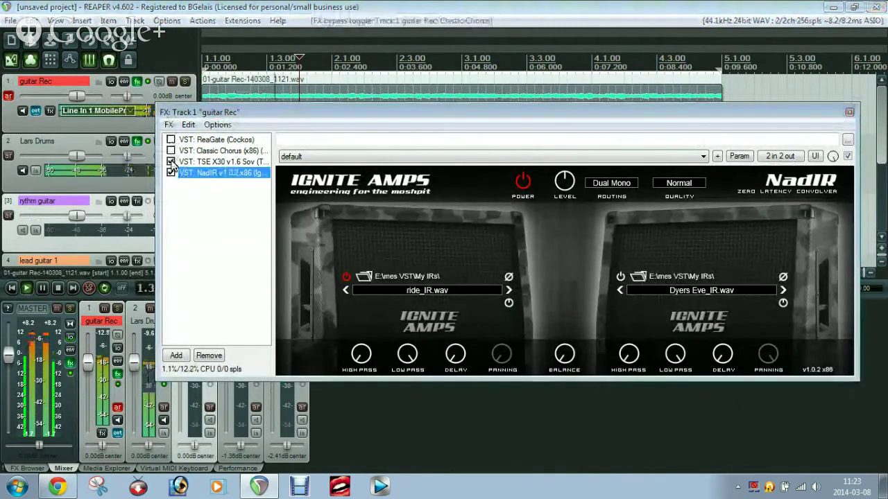
pyautogui.click(172, 161)
pyautogui.click(171, 161)
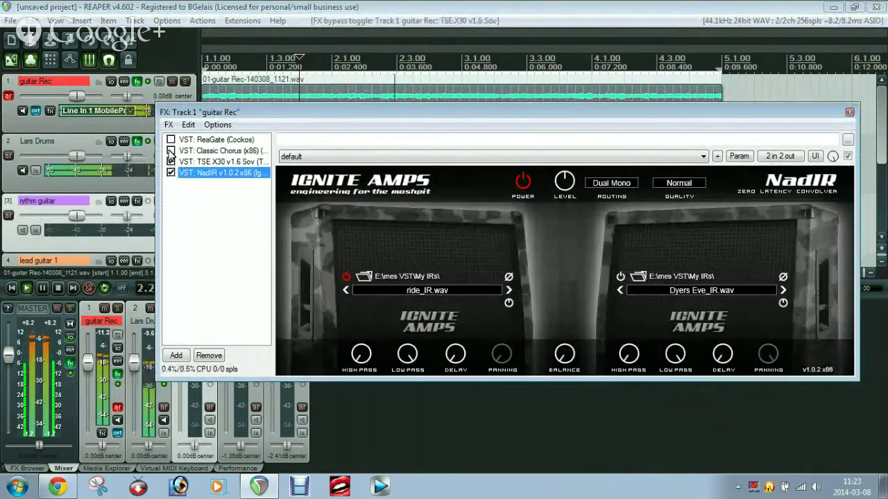
pyautogui.click(170, 151)
pyautogui.click(171, 139)
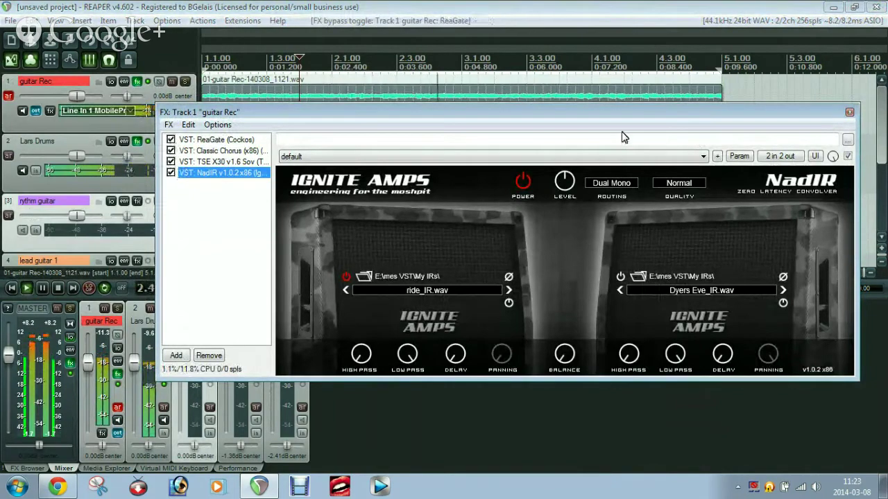
pyautogui.click(849, 113)
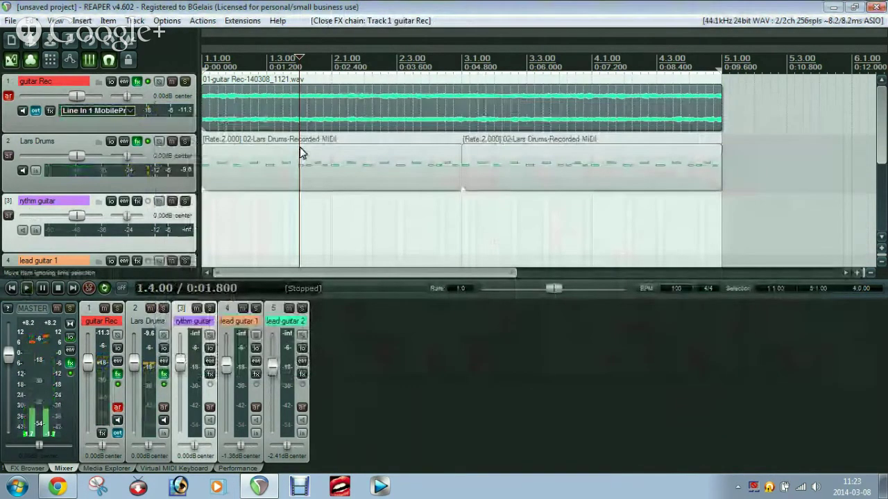
# Step: Move the recorded guitar item from guitar Rec to the rythm guitar track, keeping its start at 1.1.00
pyautogui.moveTo(263, 100); pyautogui.dragTo(134, 205)
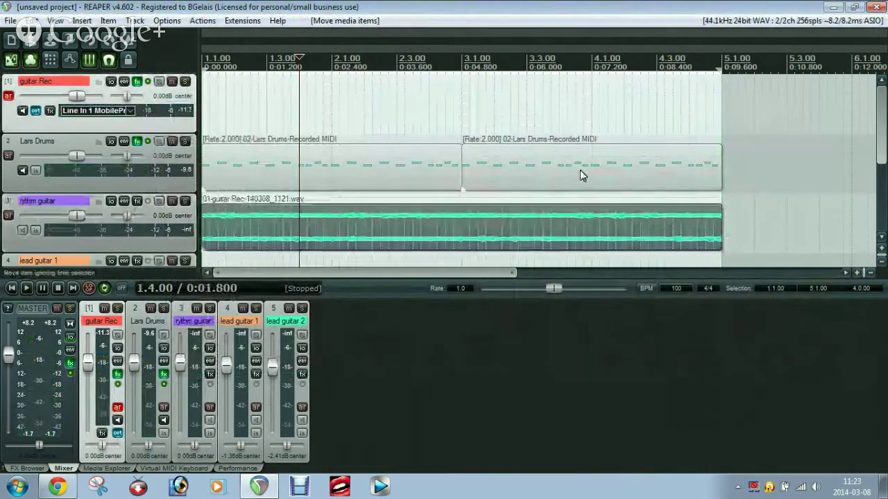
pyautogui.scroll(-2, 580, 170)
pyautogui.keyDown('ctrl'); pyautogui.scroll(-2, 582, 173); pyautogui.keyUp('ctrl')
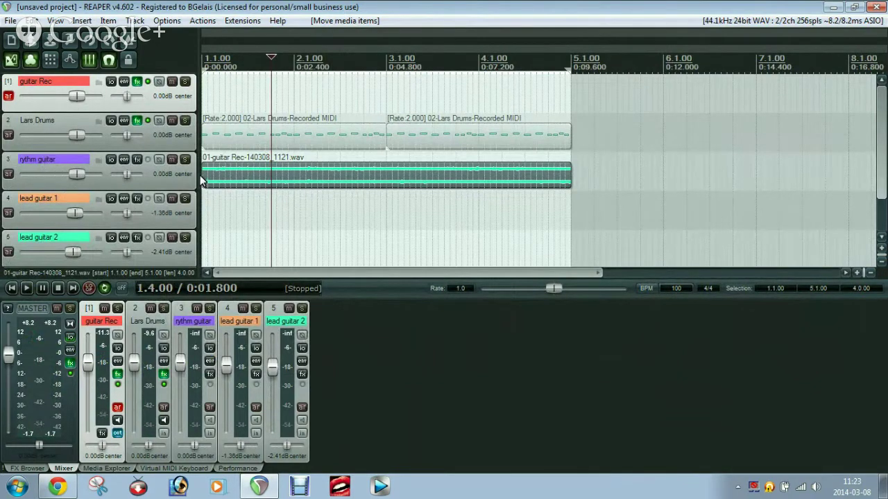
# Step: Deselect the guitar item and play back the rythm guitar and Lars Drums tracks from 1.1.00
pyautogui.click(353, 97)
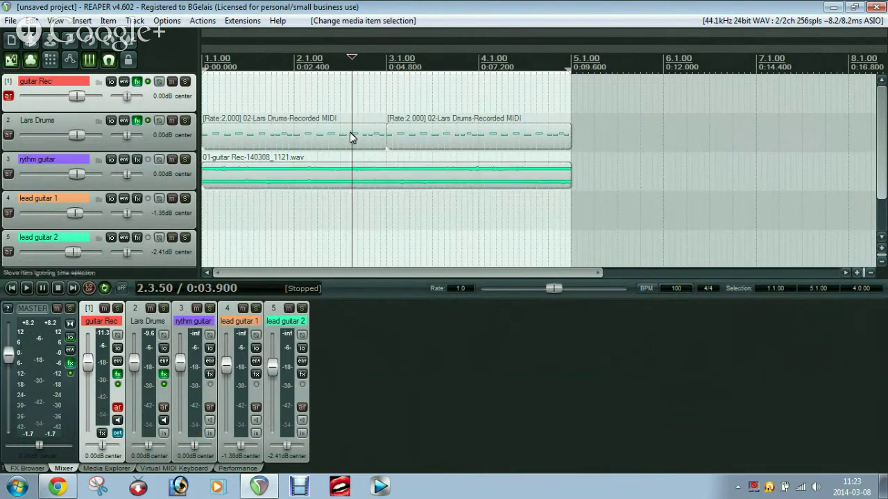
pyautogui.click(26, 289)
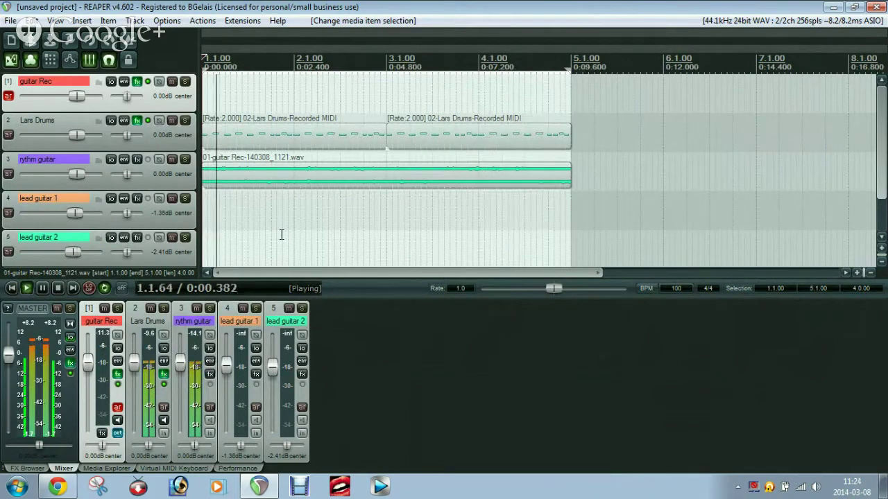
pyautogui.press('space')
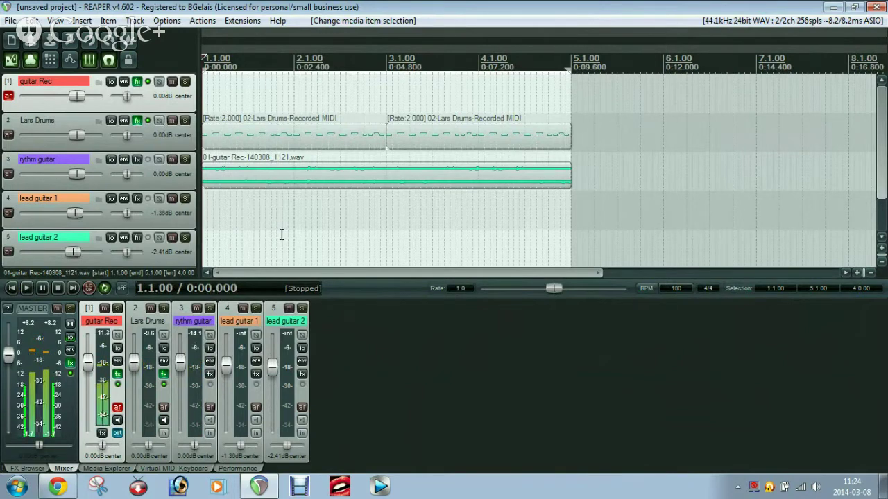
pyautogui.press('space')
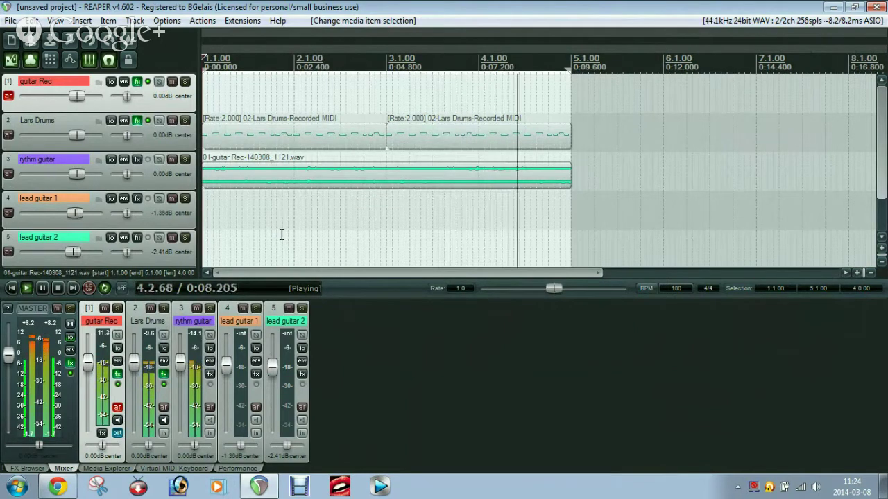
pyautogui.press('n')
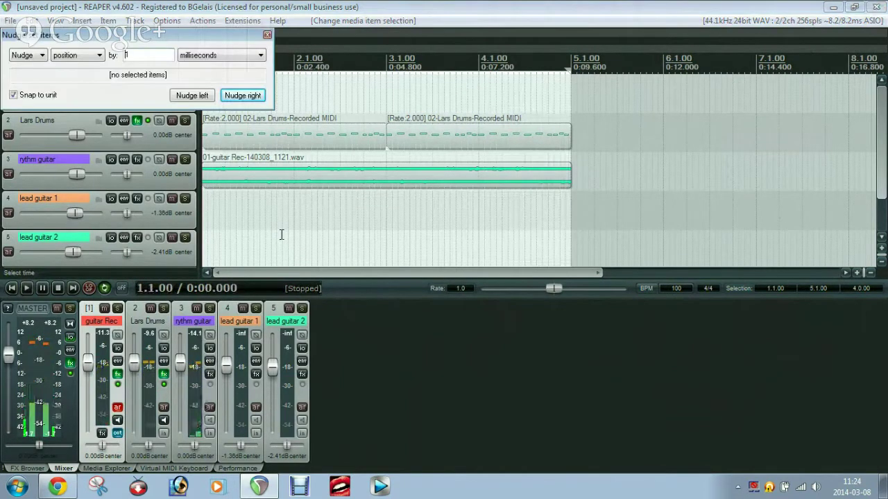
pyautogui.click(265, 34)
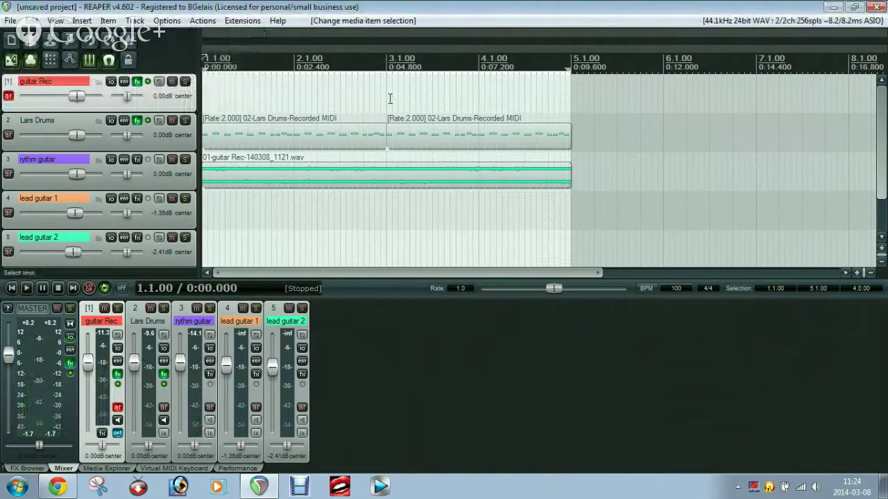
# Step: Loop-record new guitar takes on the guitar Rec track from 3.1.00 over the drums and rythm guitar, and stop recording
pyautogui.click(381, 99)
pyautogui.click(388, 98)
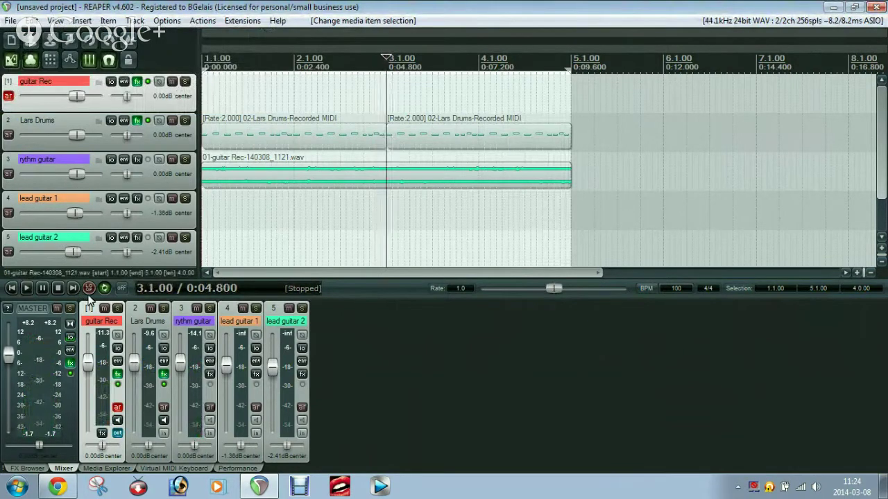
pyautogui.click(90, 289)
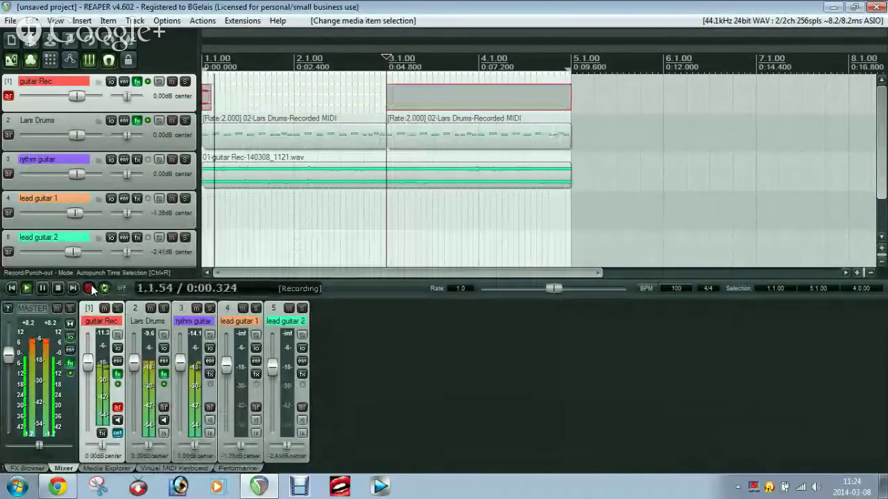
pyautogui.click(89, 288)
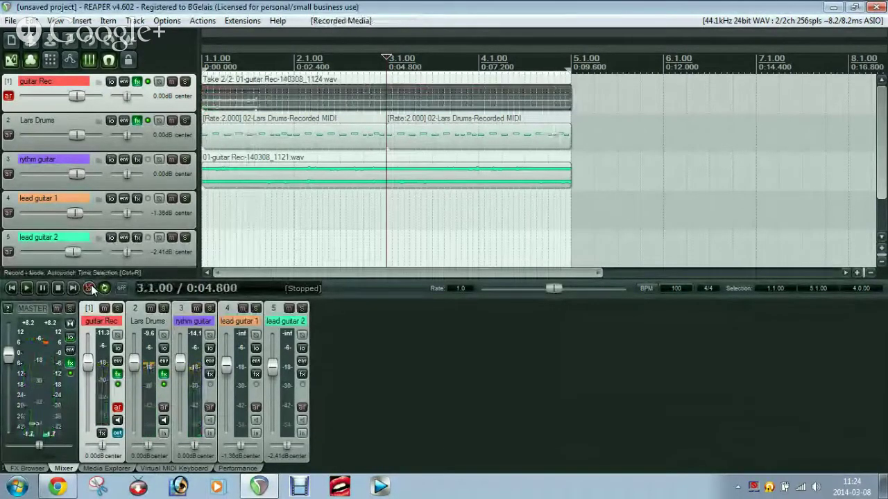
# Step: Crop the guitar Rec item to take 1 and move it to the lead guitar 1 track, keeping its start at 1.1.00
pyautogui.click(346, 87)
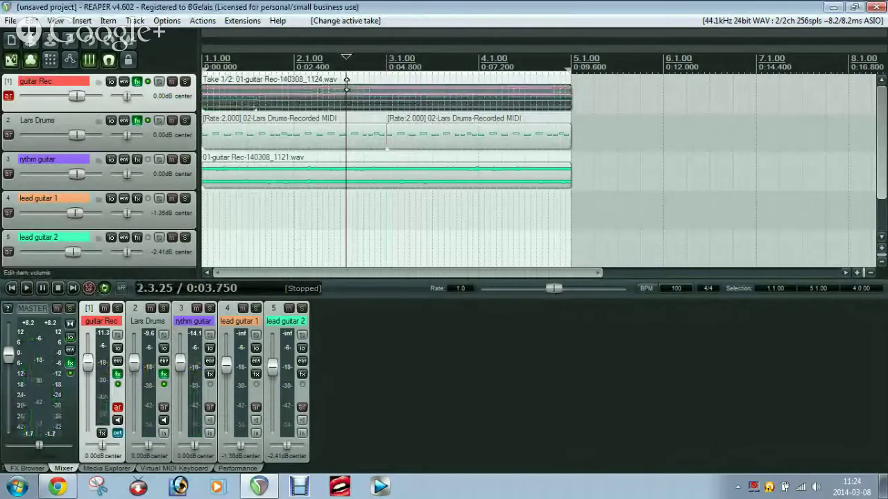
pyautogui.hotkey('alt', 'shift', 't')
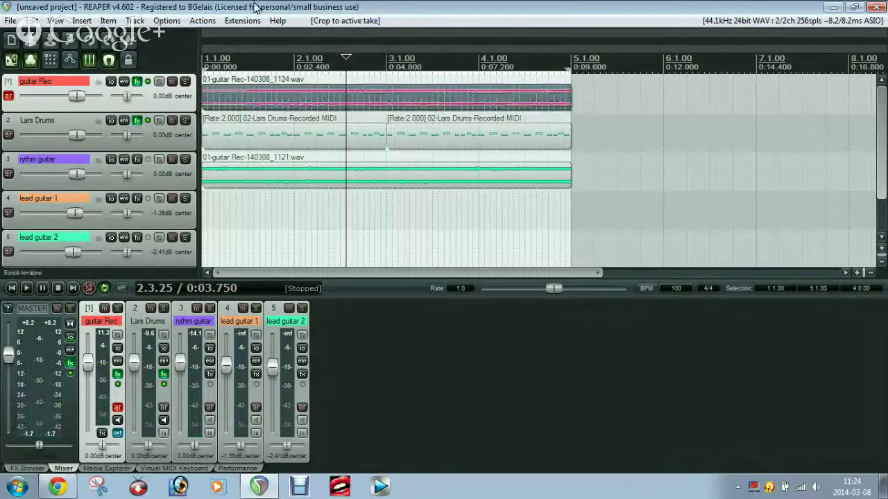
pyautogui.moveTo(283, 98); pyautogui.dragTo(281, 211)
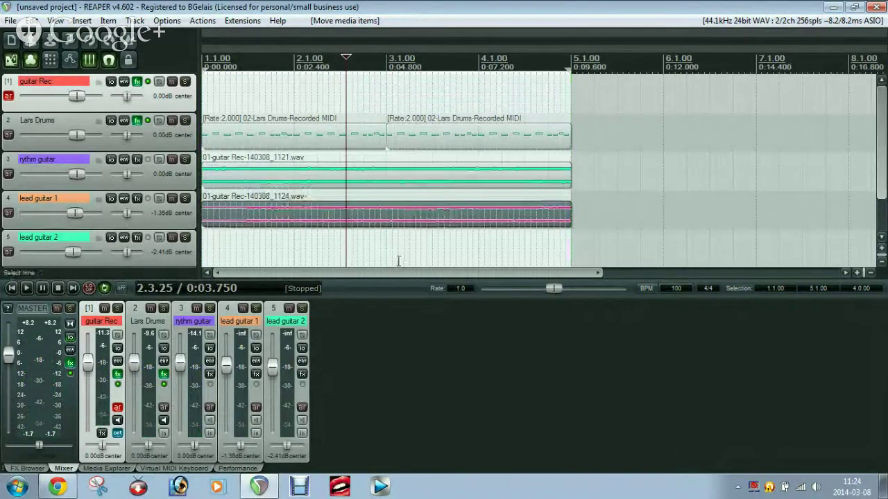
# Step: Play back the layered guitars and drums from 2.3.25, comparing the sound with the master track's YOU WA SHOCK! effect bypassed and enabled
pyautogui.press('space')
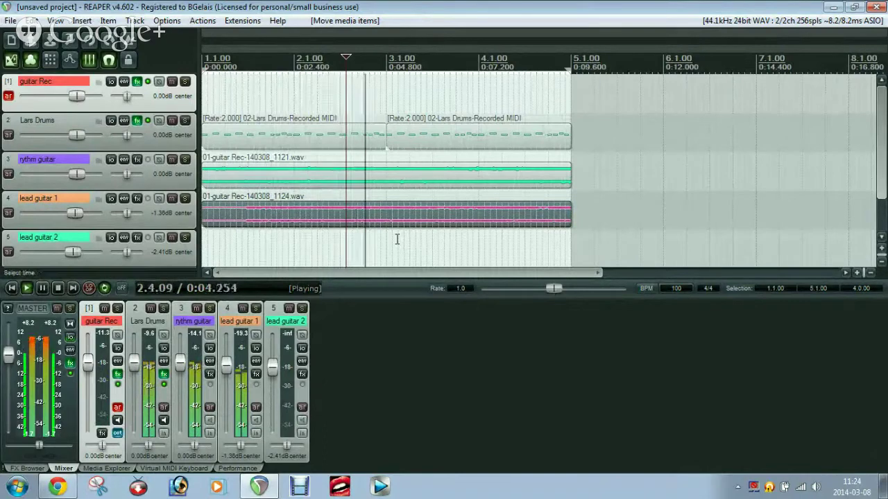
pyautogui.press('space')
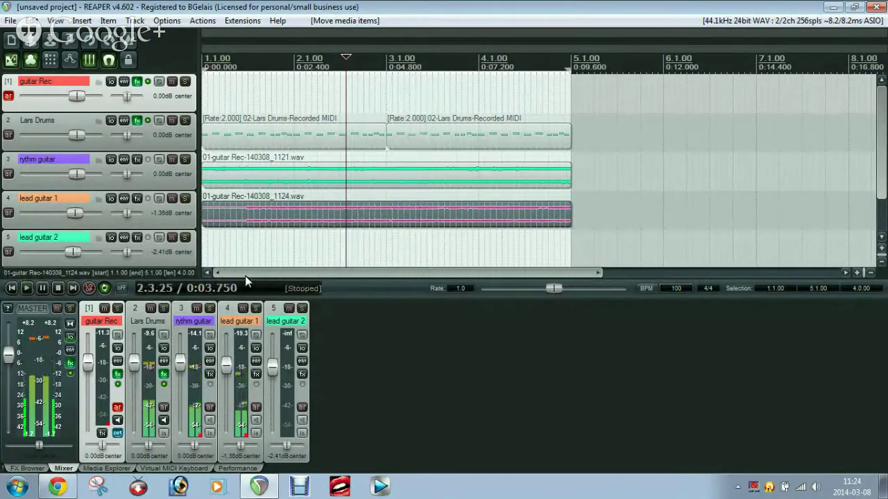
pyautogui.click(70, 365)
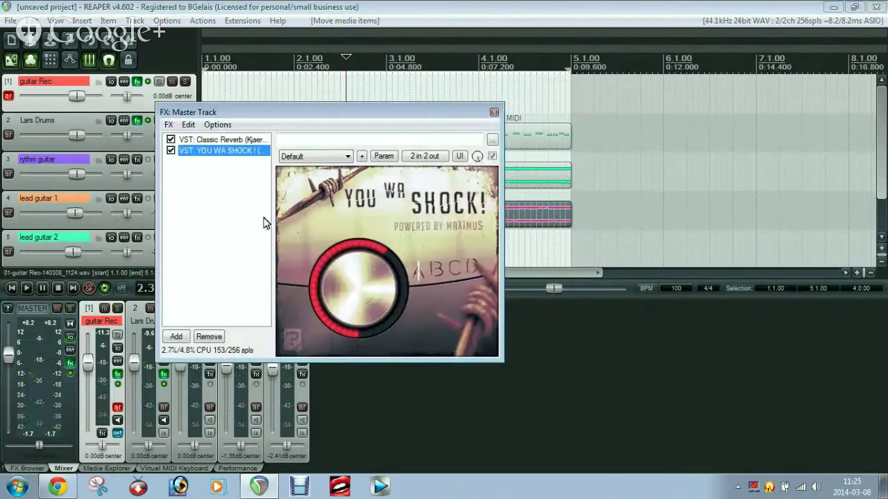
pyautogui.press('space')
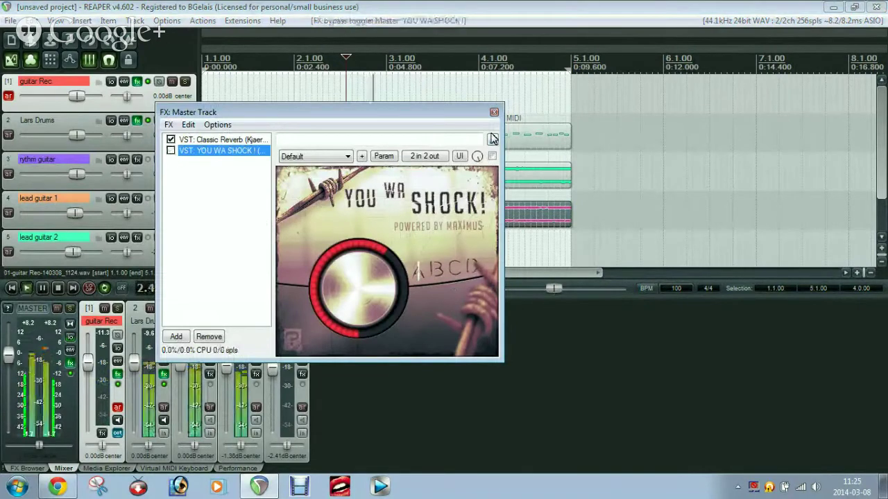
pyautogui.click(171, 151)
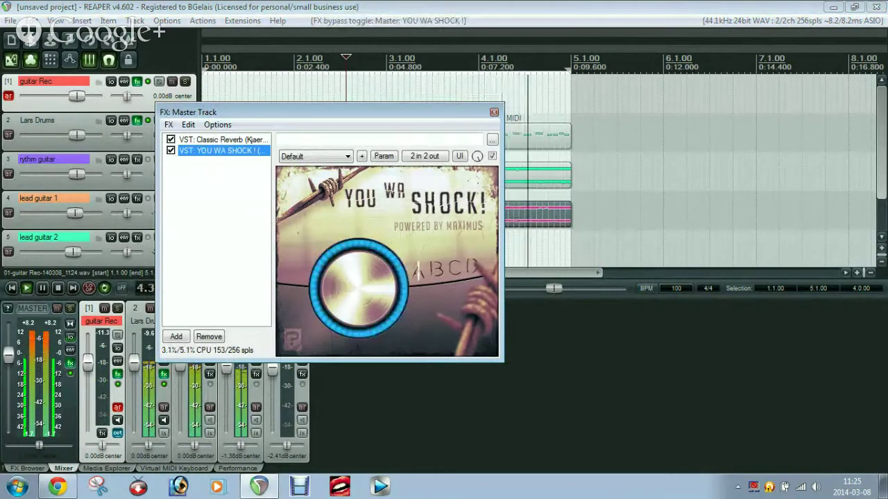
pyautogui.click(171, 151)
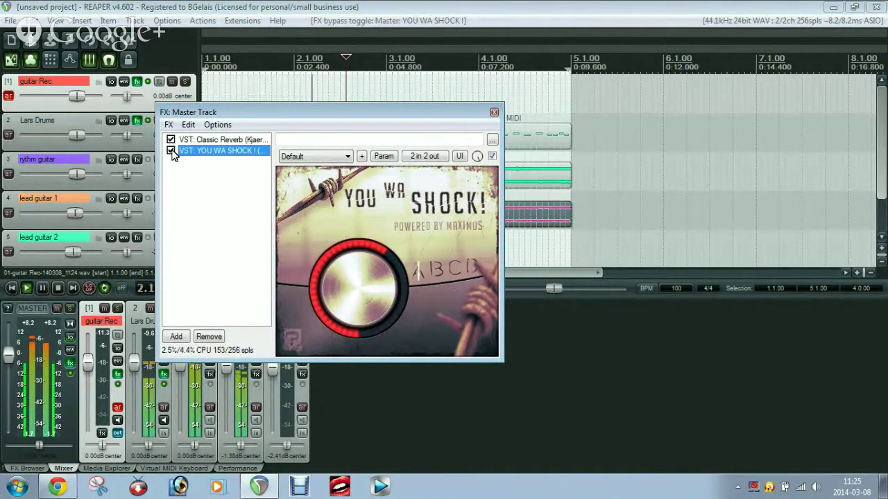
pyautogui.click(494, 112)
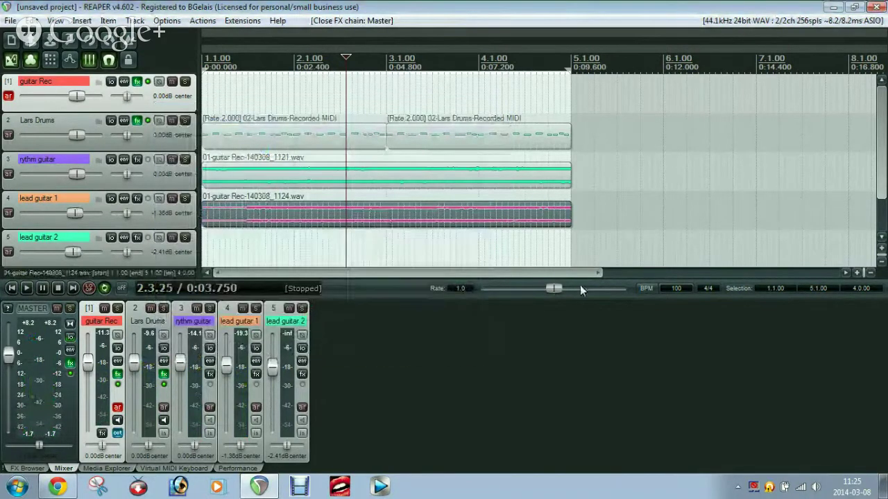
# Step: Set the project tempo to 180 BPM and play the guitars and drums from 1.1.00
pyautogui.click(451, 135)
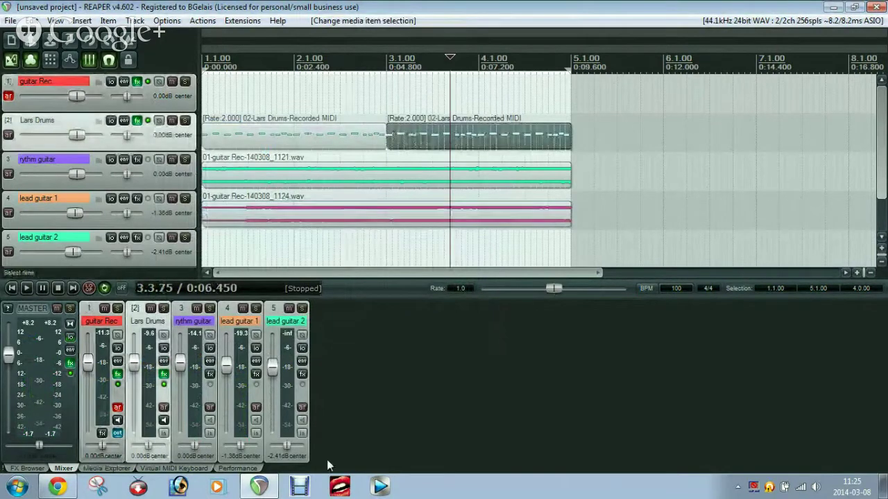
pyautogui.click(318, 97)
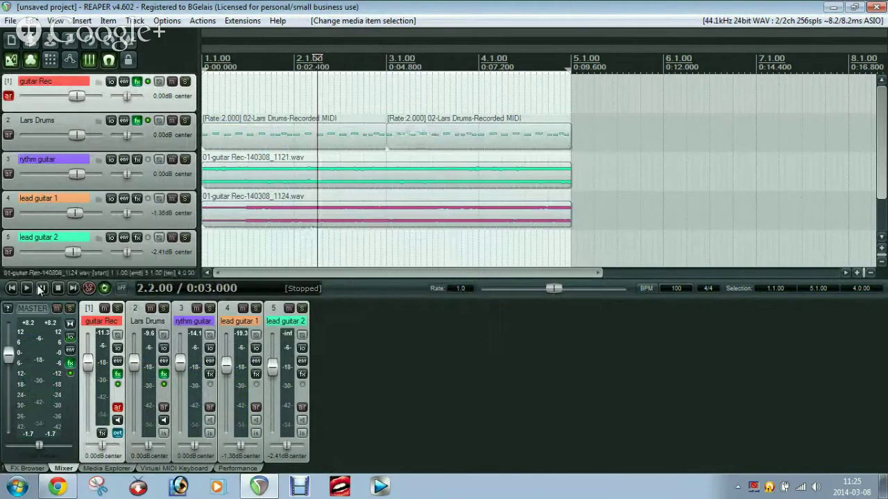
pyautogui.click(11, 289)
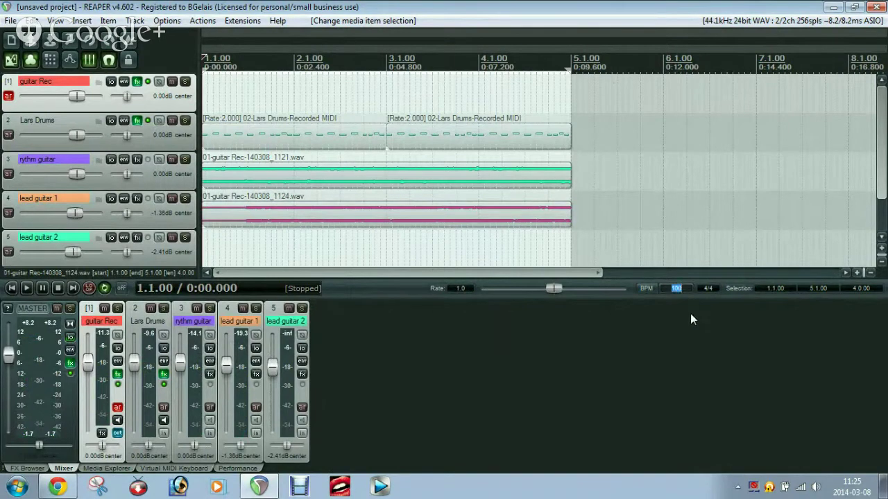
pyautogui.write('180')
pyautogui.press('Return')
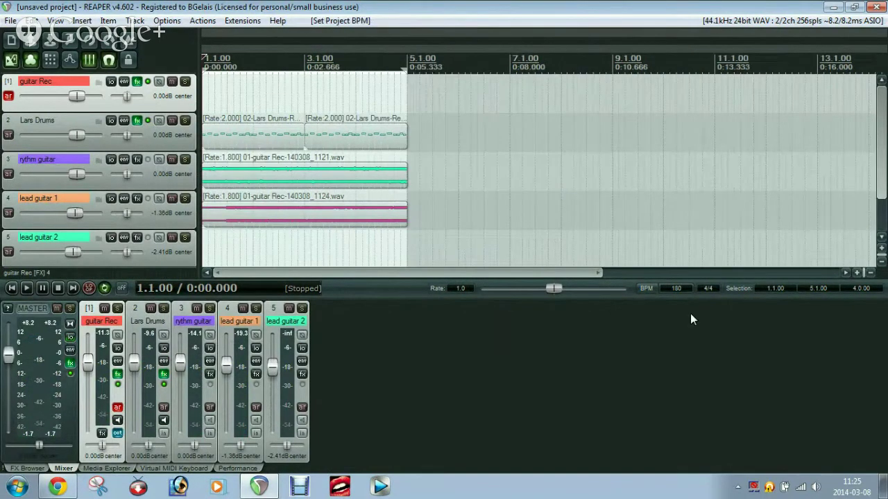
pyautogui.press('space')
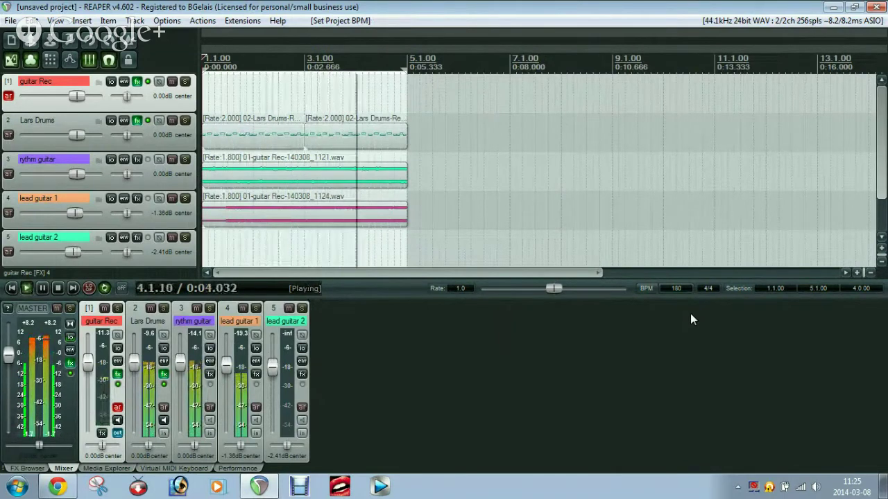
# Step: Set the project tempo to 50 BPM while the guitars and drums keep playing
pyautogui.click(662, 286)
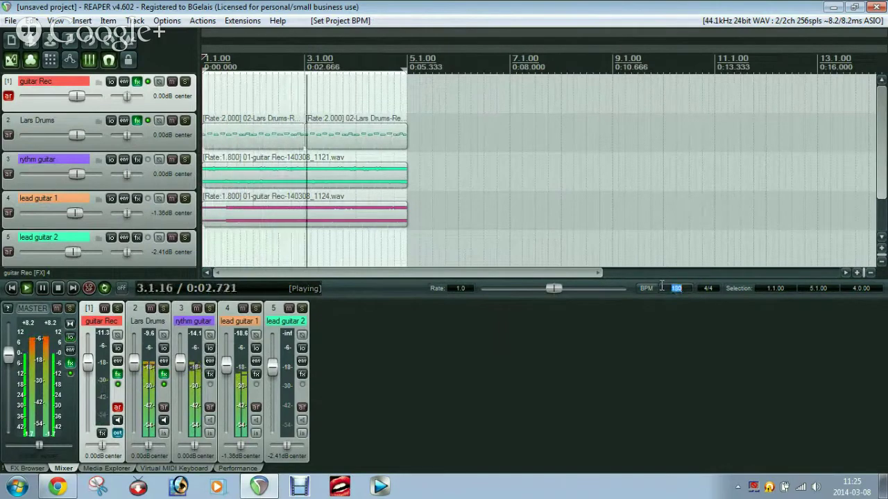
pyautogui.write('50')
pyautogui.press('Return')
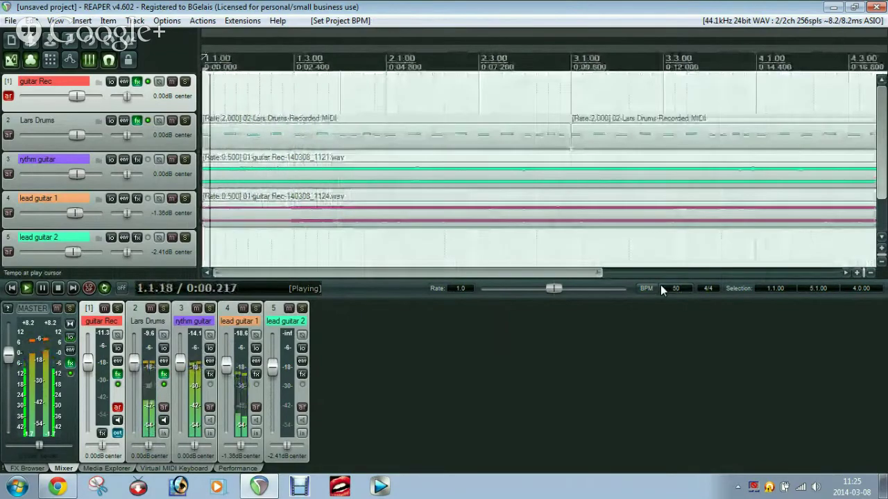
pyautogui.scroll(-5, 498, 174)
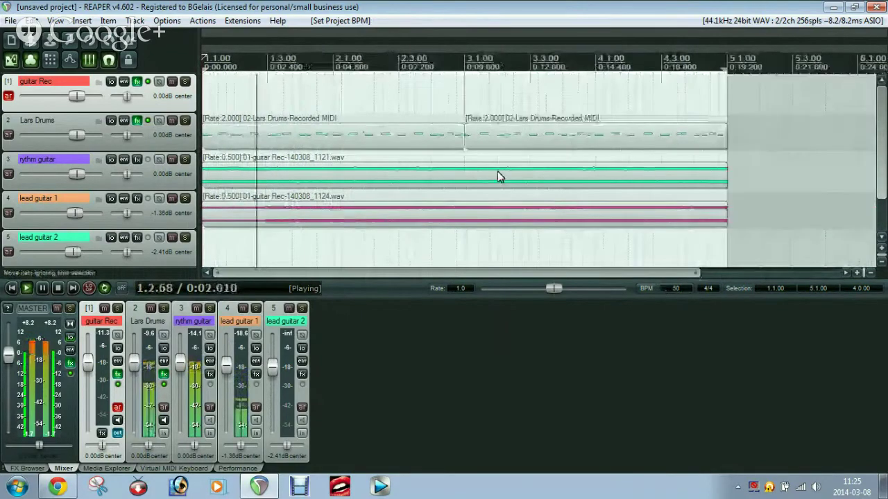
pyautogui.scroll(2, 497, 177)
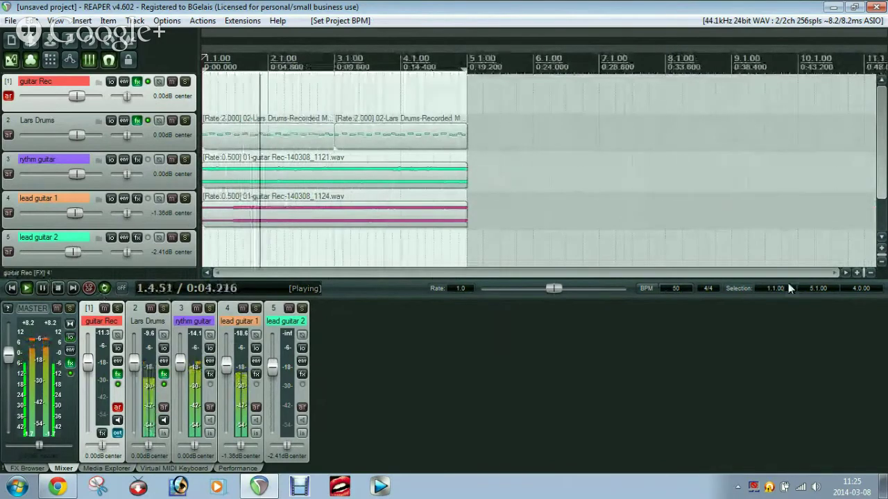
# Step: Try the project tempo at 120 BPM and then at 200 BPM during playback
pyautogui.click(687, 289)
pyautogui.write('120')
pyautogui.press('Return')
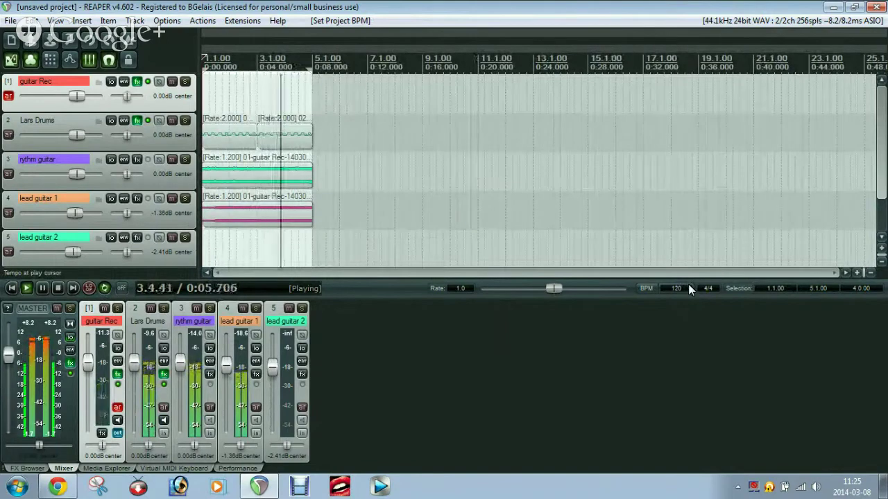
pyautogui.click(688, 288)
pyautogui.write('3')
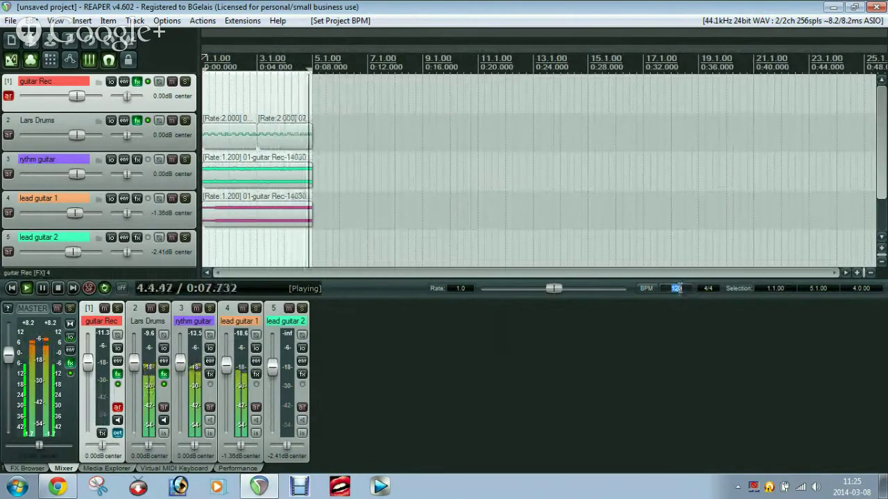
pyautogui.write('00')
pyautogui.press('Return')
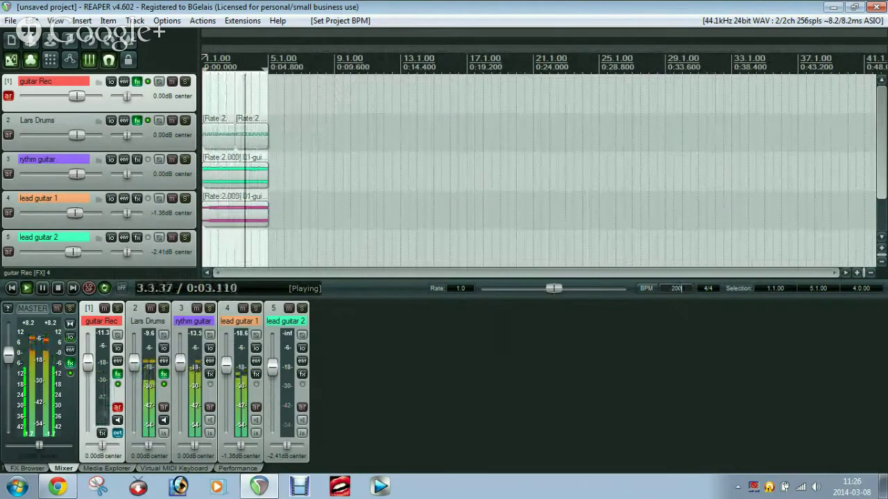
# Step: Stop playback and set the project tempo to 120 BPM
pyautogui.click(59, 288)
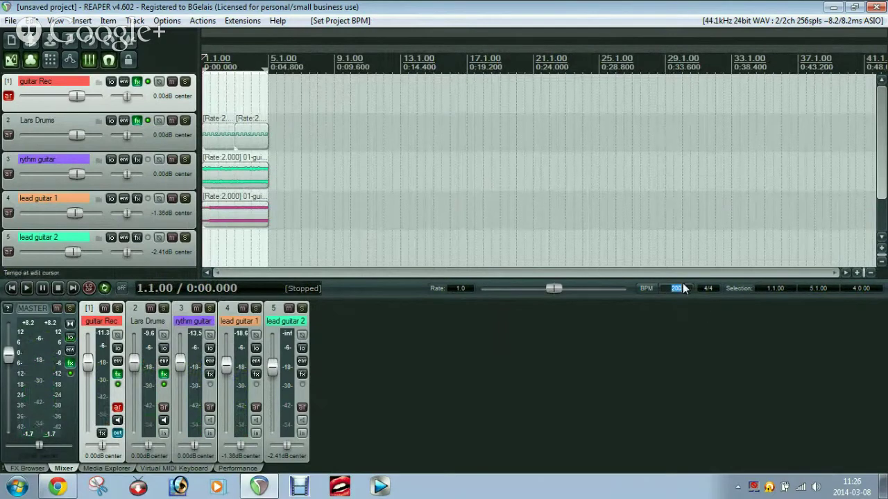
pyautogui.press('Return')
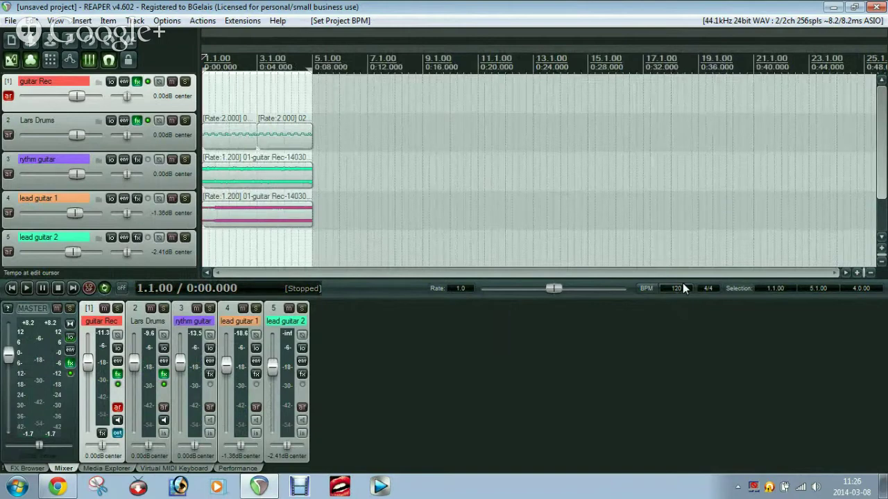
pyautogui.scroll(5, 423, 168)
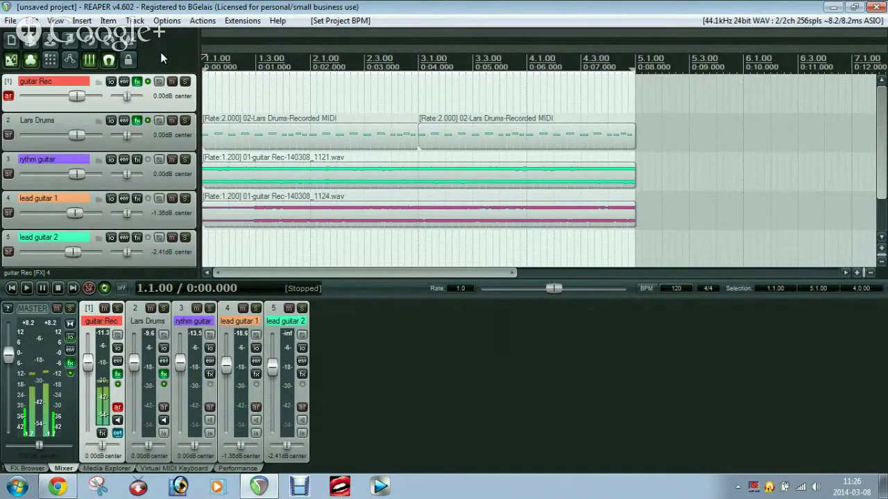
# Step: Delete the guitar items on the rythm guitar and lead guitar 1 tracks and return the edit cursor to 1.1.00
pyautogui.click(328, 175)
pyautogui.press('Delete')
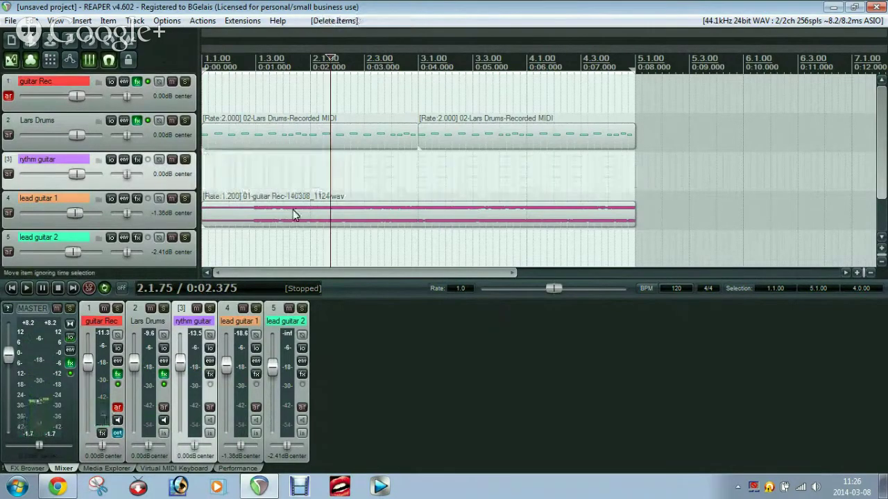
pyautogui.click(293, 210)
pyautogui.press('Delete')
pyautogui.click(11, 289)
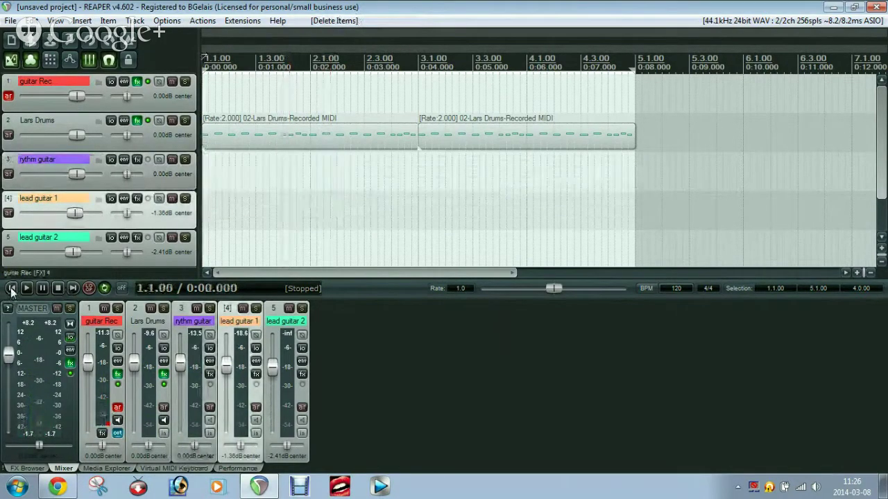
pyautogui.click(11, 21)
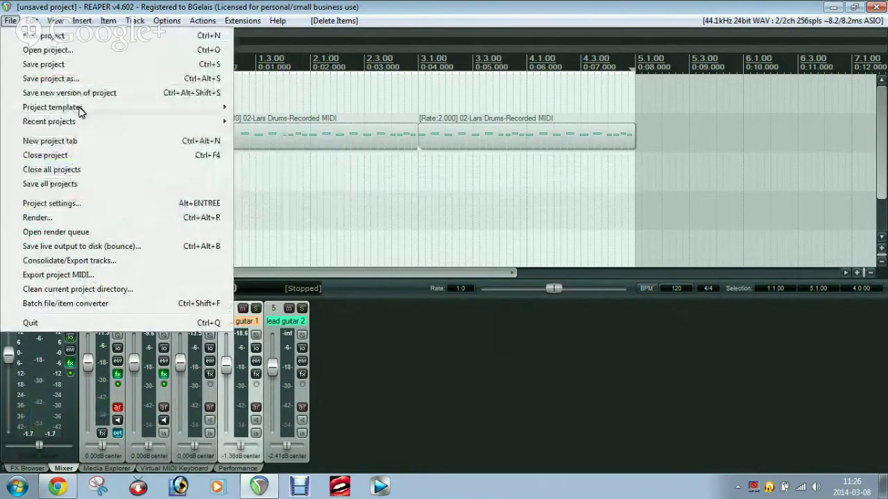
pyautogui.moveTo(79, 108)
pyautogui.moveTo(277, 20)
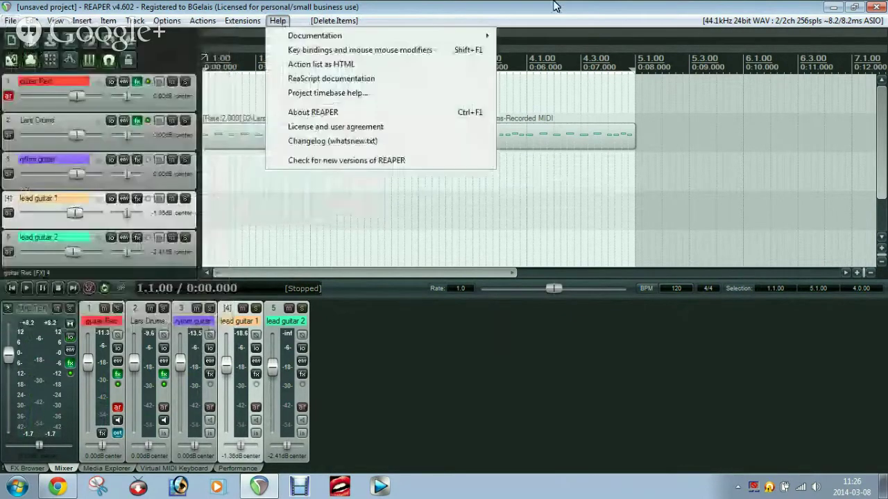
pyautogui.click(554, 5)
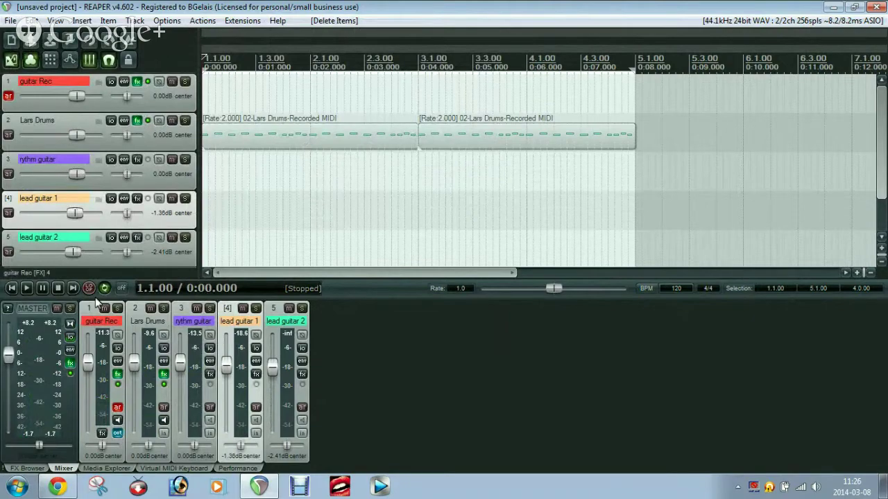
# Step: Remove the Classic Reverb effect from the master track's effects chain
pyautogui.click(70, 365)
pyautogui.click(236, 140)
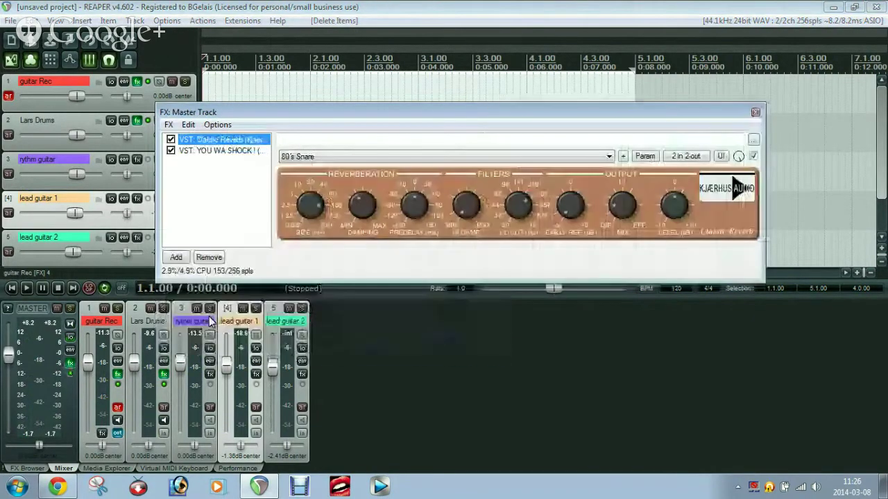
pyautogui.click(209, 258)
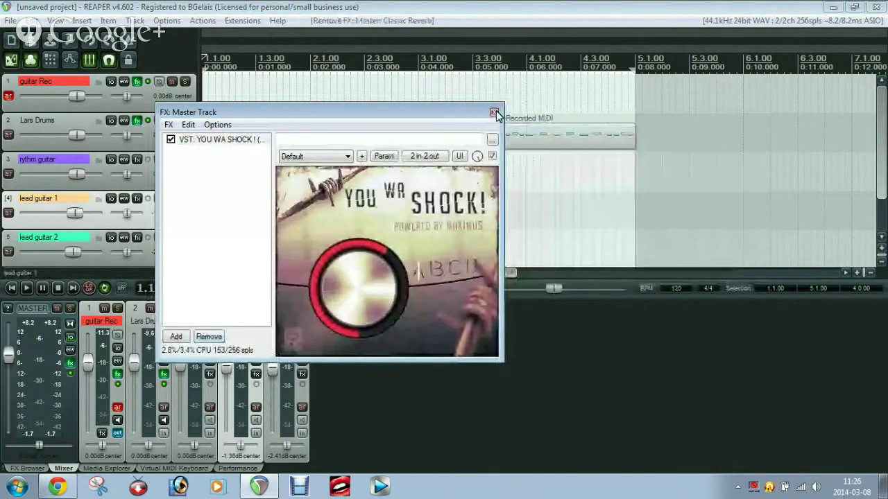
# Step: Close the master effects chain, open the effects chain of the Lars Drums track and arm that track for recording
pyautogui.click(494, 112)
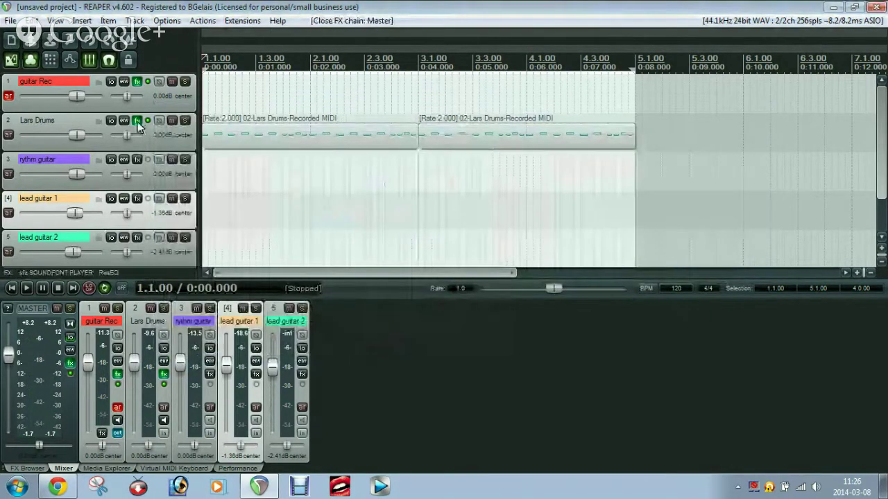
pyautogui.click(137, 121)
pyautogui.click(299, 131)
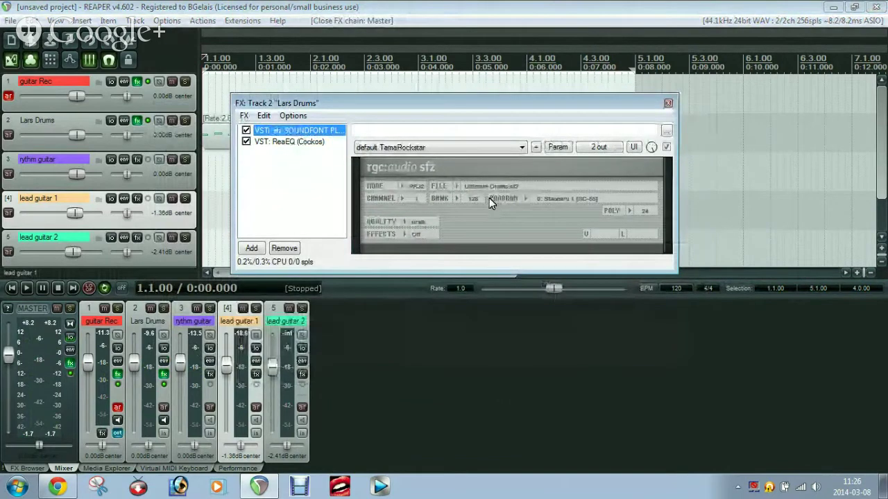
pyautogui.click(164, 407)
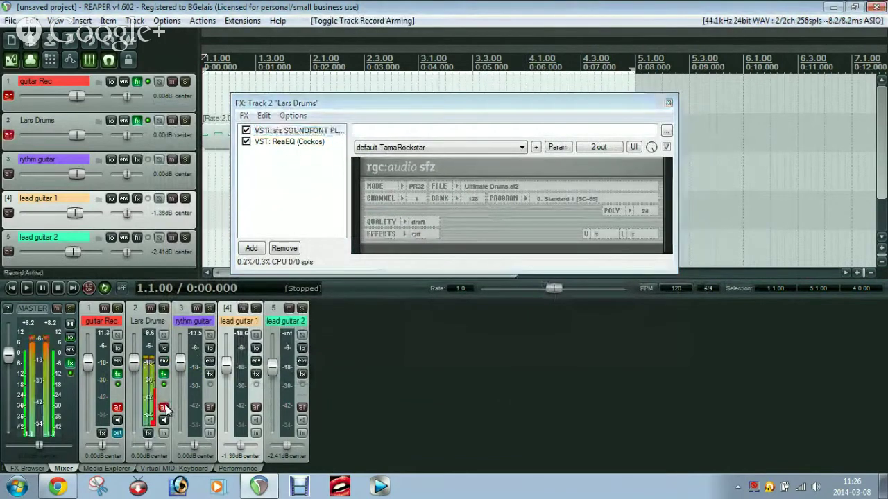
# Step: Add Classic Reverb from the Favorites plugins after ReaEQ in the Lars Drums effects chain
pyautogui.click(284, 143)
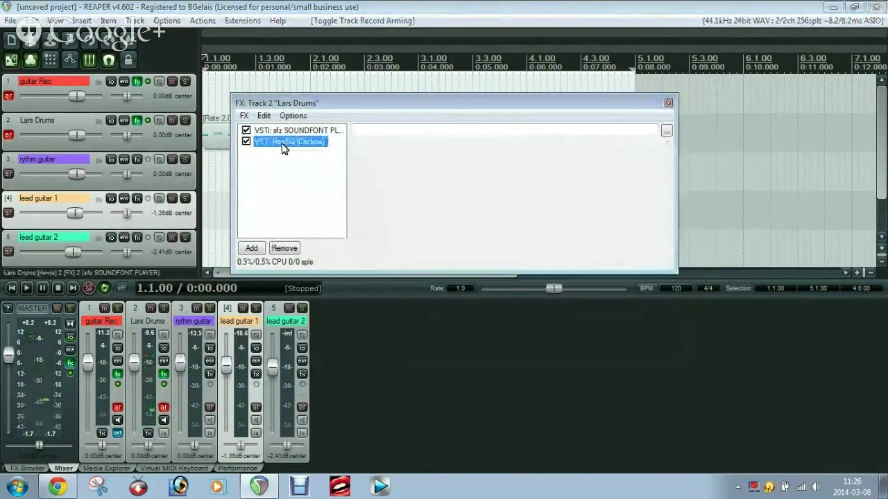
pyautogui.click(251, 366)
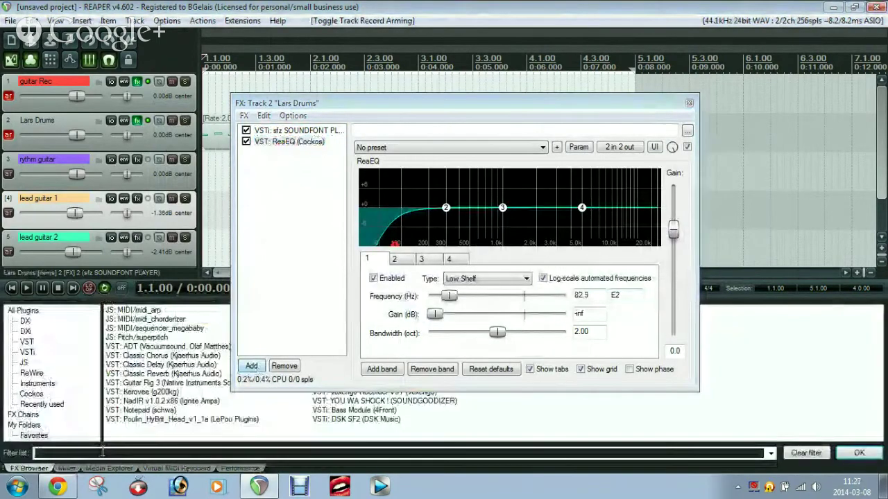
pyautogui.click(36, 436)
pyautogui.moveTo(439, 104); pyautogui.dragTo(593, 86)
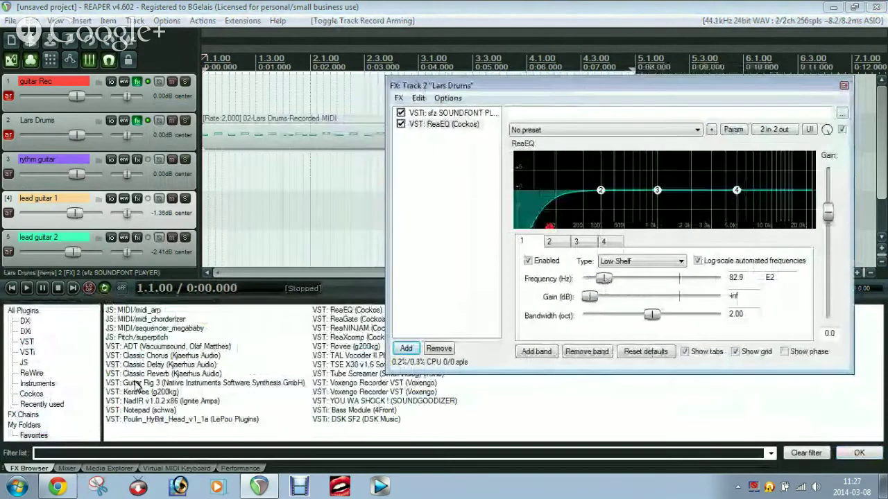
pyautogui.moveTo(142, 373); pyautogui.dragTo(409, 248)
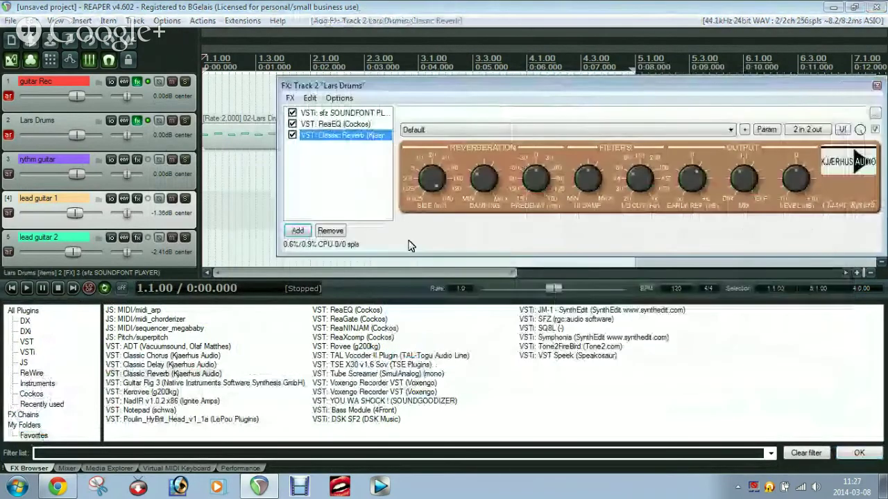
# Step: Apply the 80's Snare preset to Classic Reverb on Lars Drums and close the effects chain
pyautogui.click(730, 130)
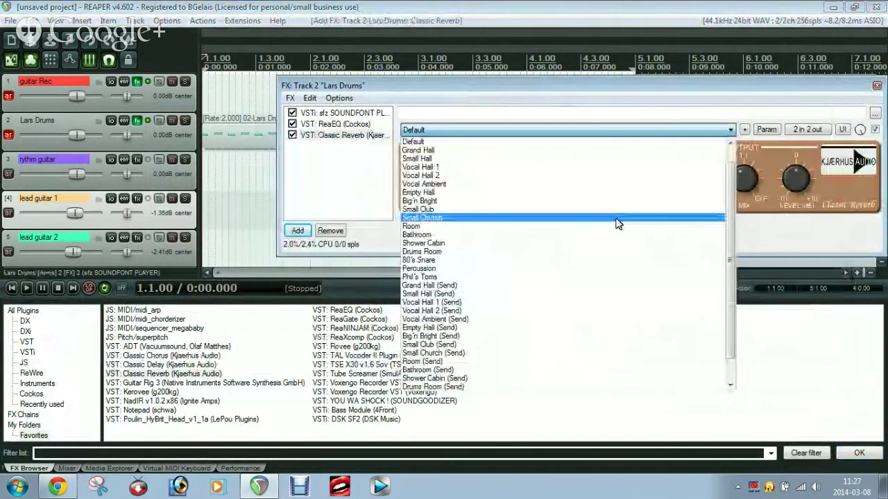
pyautogui.click(602, 262)
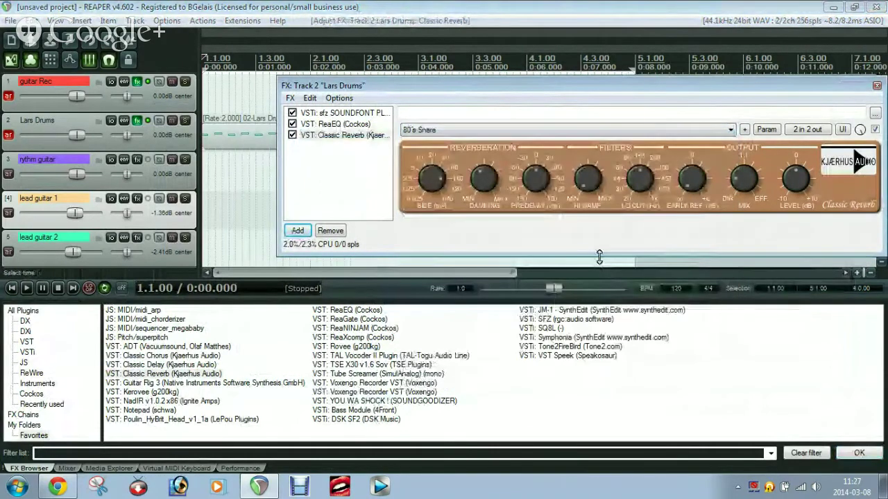
pyautogui.click(878, 86)
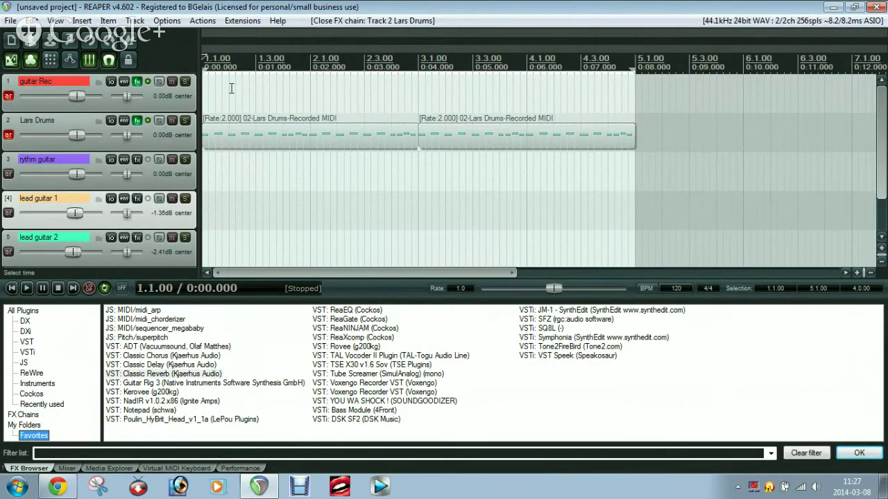
# Step: Open the guitar Rec effects chain and load puppet_IR.wav into the first cabinet of NadIR
pyautogui.click(138, 82)
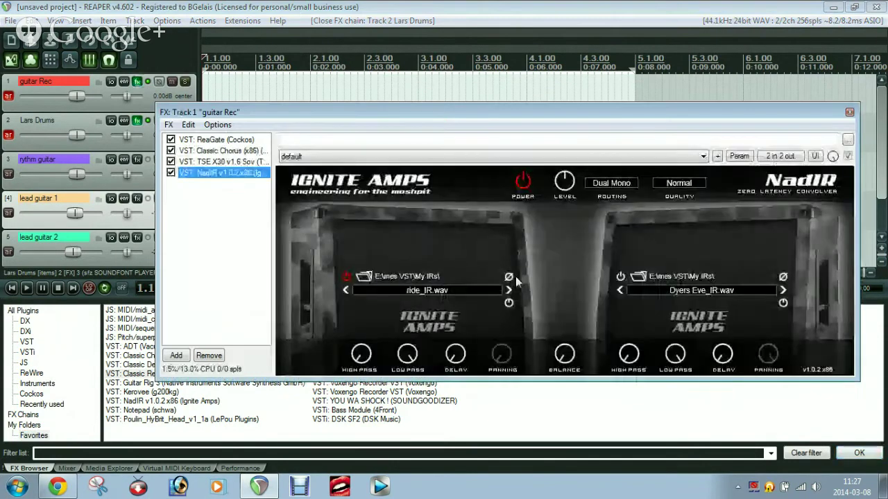
pyautogui.click(439, 291)
pyautogui.click(565, 82)
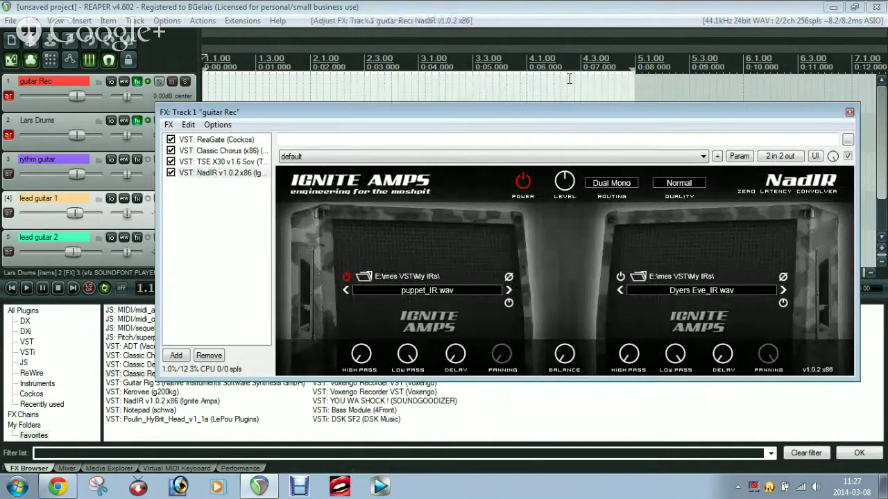
# Step: Adjust the Drive knob of the TSE X30 preamp in the guitar Rec effects chain
pyautogui.click(227, 165)
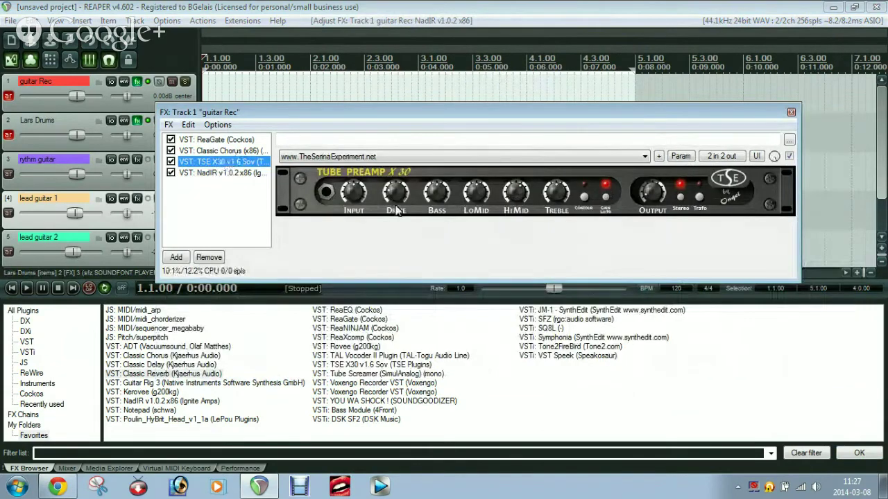
pyautogui.click(398, 199)
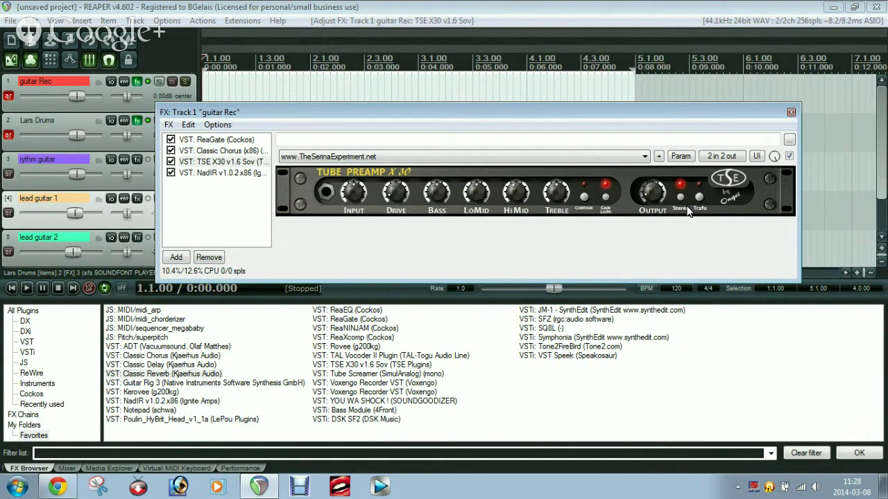
# Step: Switch to the Google+ Hangouts page in Chrome to check the live broadcast, and return to REAPER
pyautogui.click(59, 489)
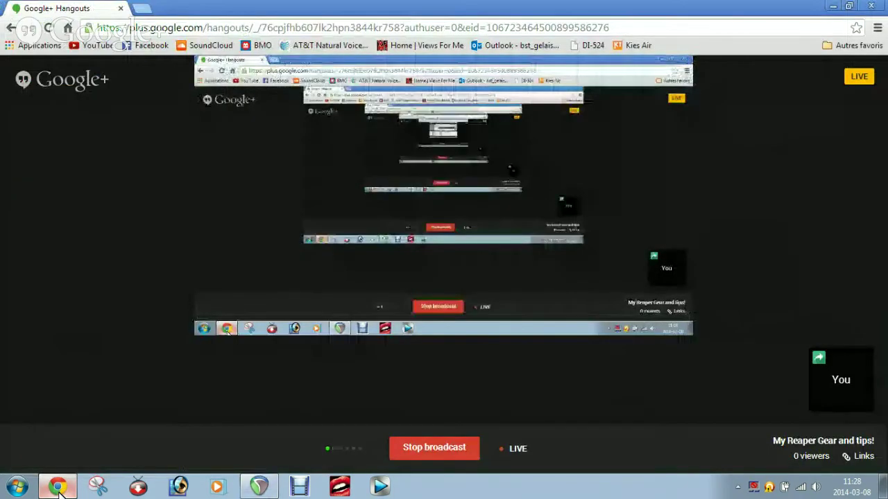
pyautogui.moveTo(437, 56)
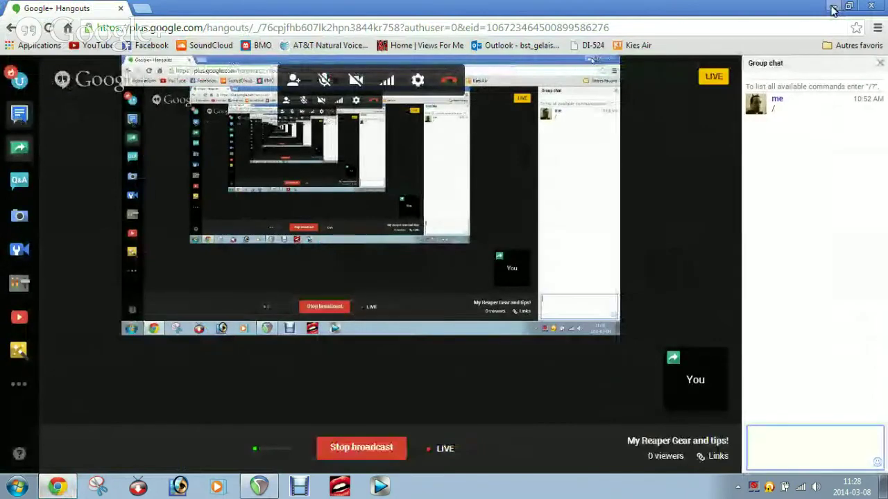
pyautogui.hotkey('alt', 'Tab')
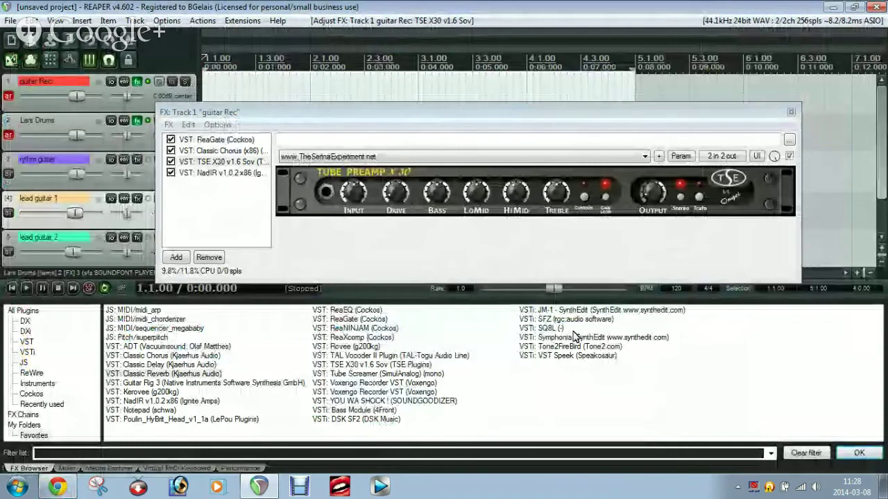
# Step: Review the NadIR and TSE X30 settings on guitar Rec and close its effects chain
pyautogui.click(203, 174)
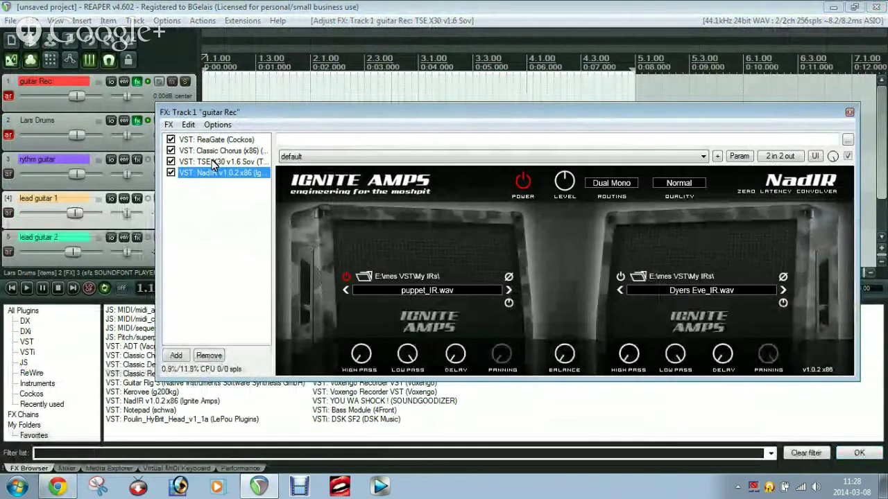
pyautogui.click(214, 161)
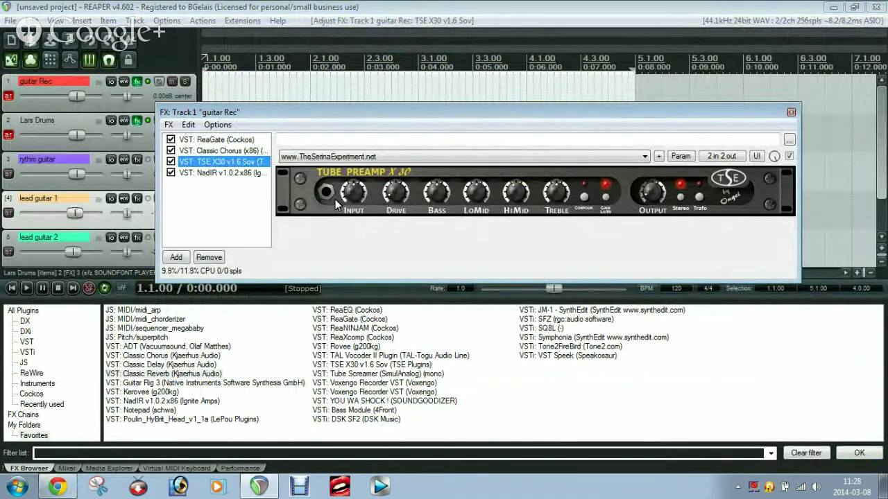
pyautogui.click(791, 112)
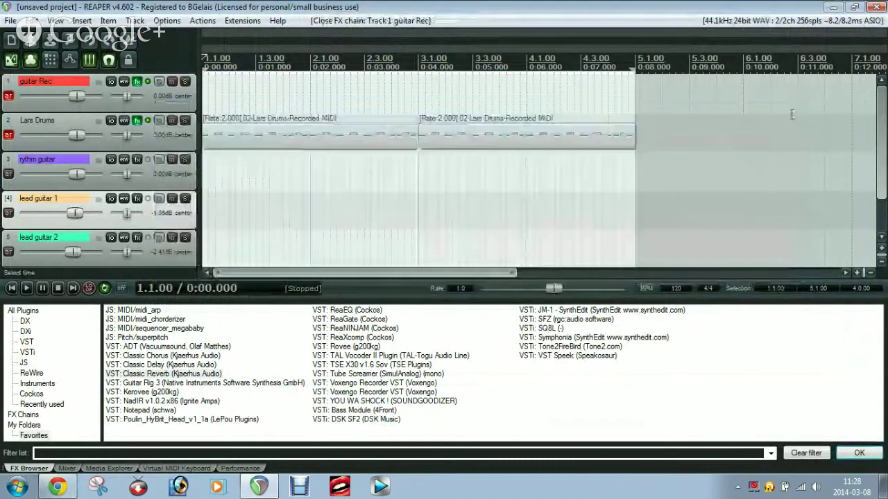
# Step: Preview the drum loop, set the project tempo to 100 BPM and play the loop again at that tempo
pyautogui.press('space')
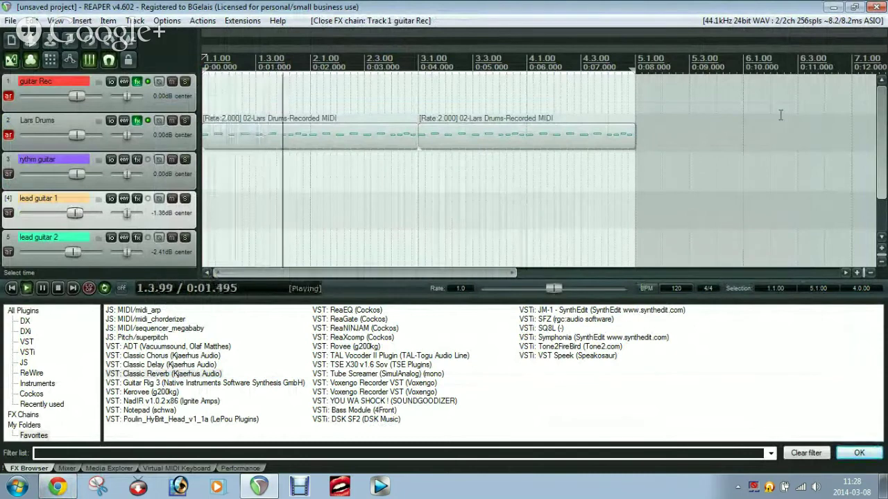
pyautogui.press('space')
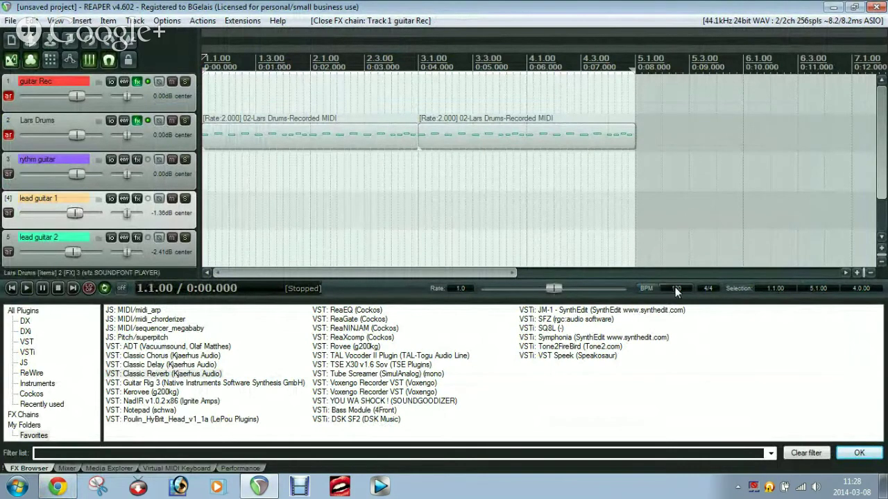
pyautogui.write('100')
pyautogui.press('Return')
pyautogui.press('space')
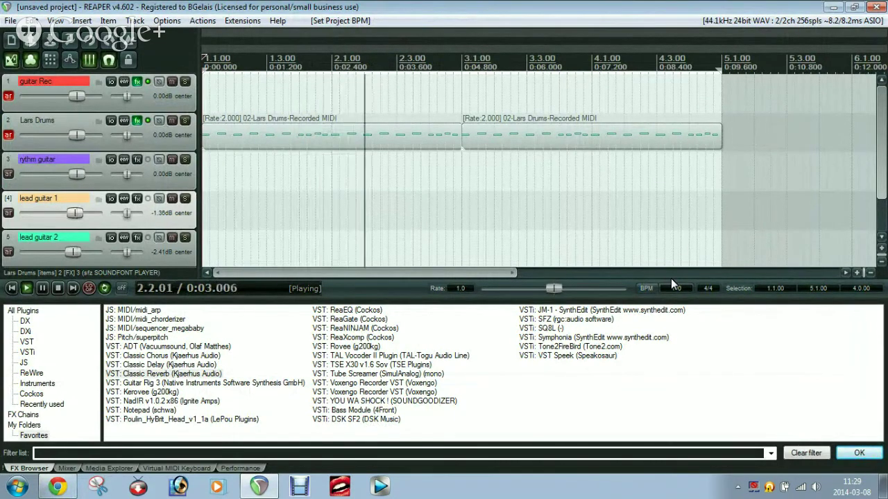
pyautogui.press('space')
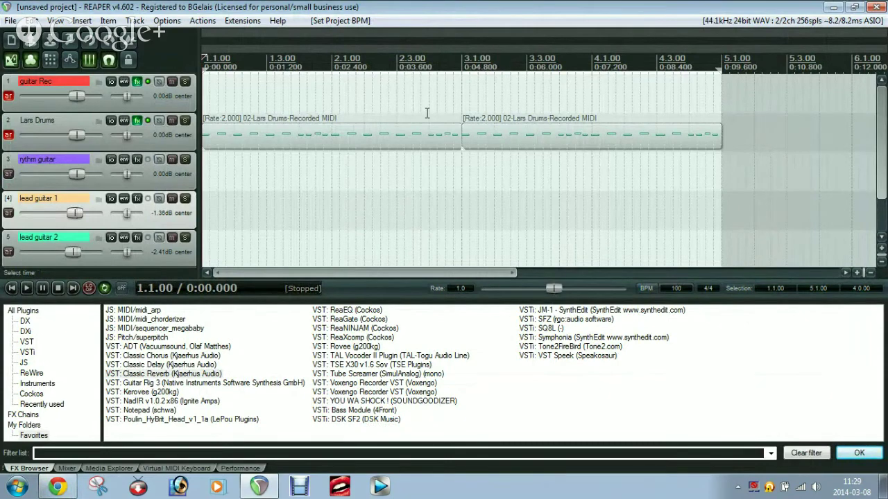
# Step: Reopen the effects chain of the guitar Rec track with the TSE X30 preamp shown
pyautogui.click(137, 82)
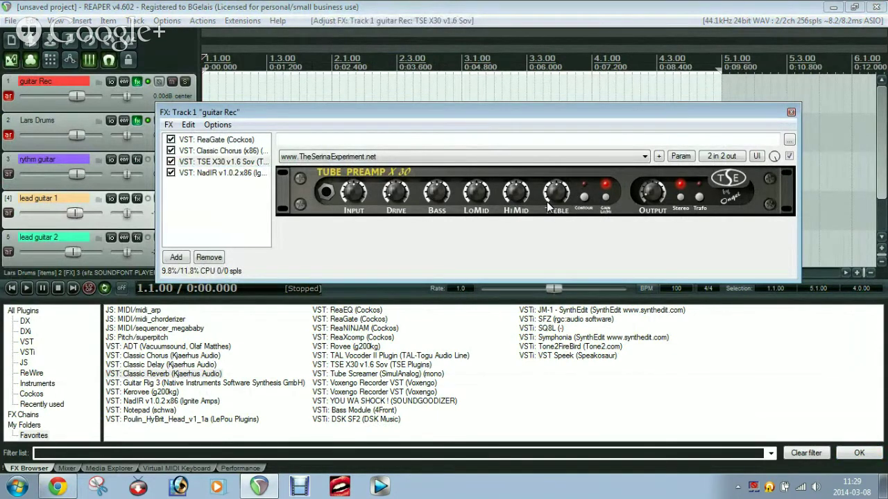
# Step: Play back the loop and load the impulse response battery_IR.wav into NadIR's first cabinet on the guitar Rec track
pyautogui.press('space')
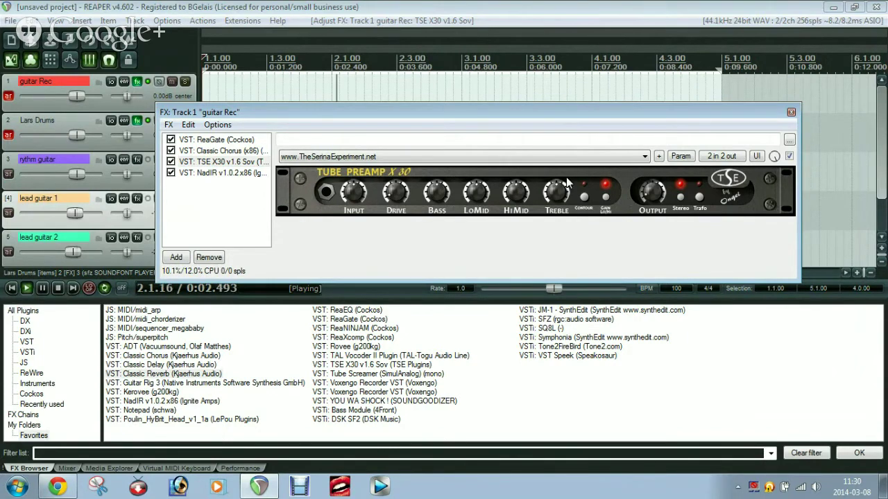
pyautogui.press('space')
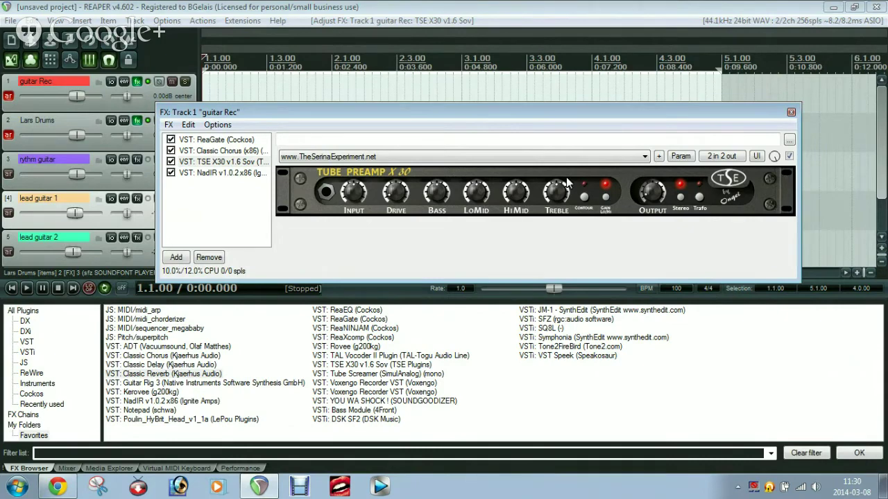
pyautogui.click(203, 175)
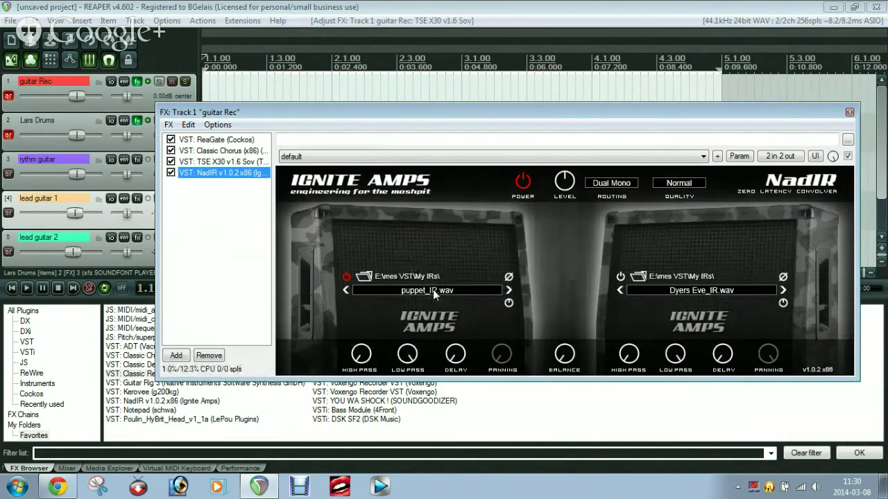
pyautogui.click(433, 289)
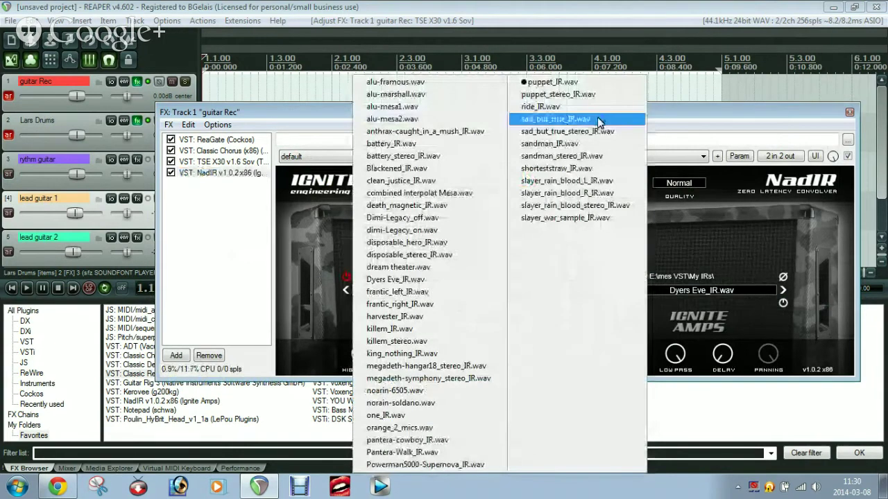
pyautogui.click(420, 144)
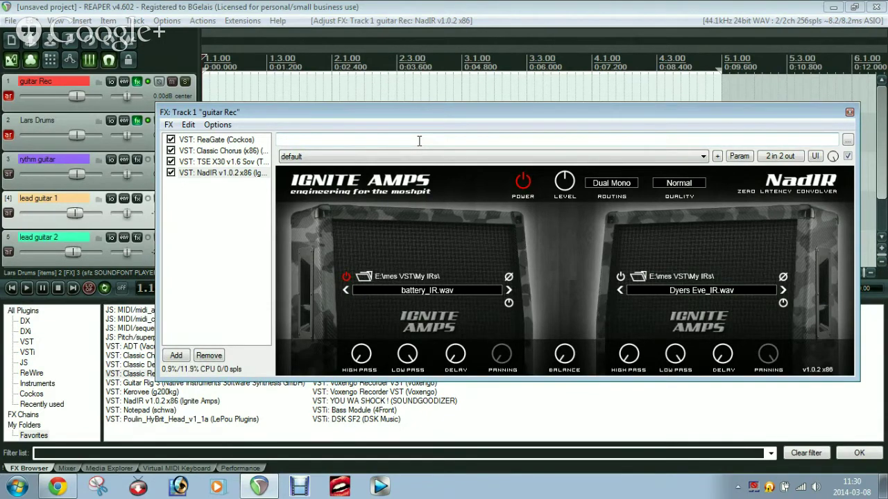
pyautogui.click(226, 166)
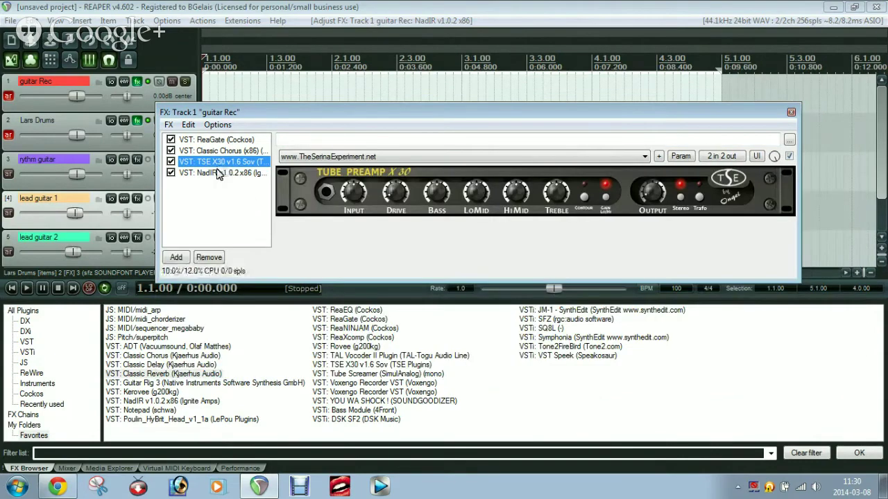
pyautogui.click(219, 173)
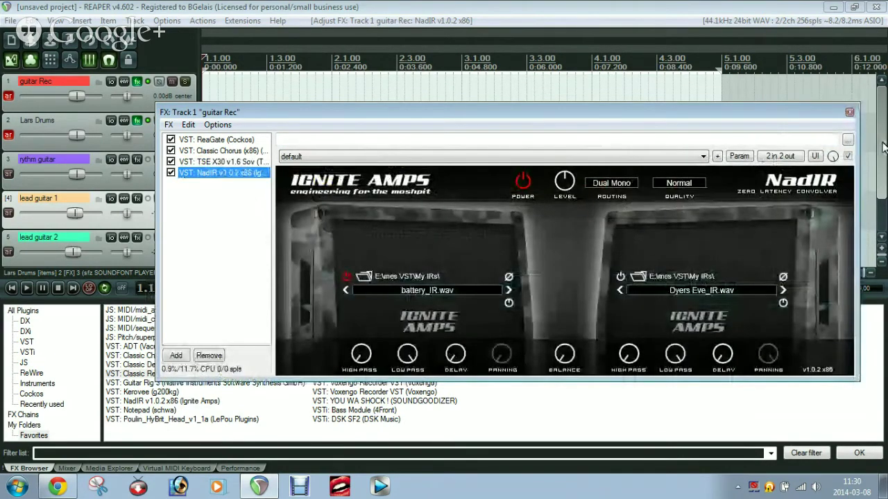
pyautogui.click(849, 113)
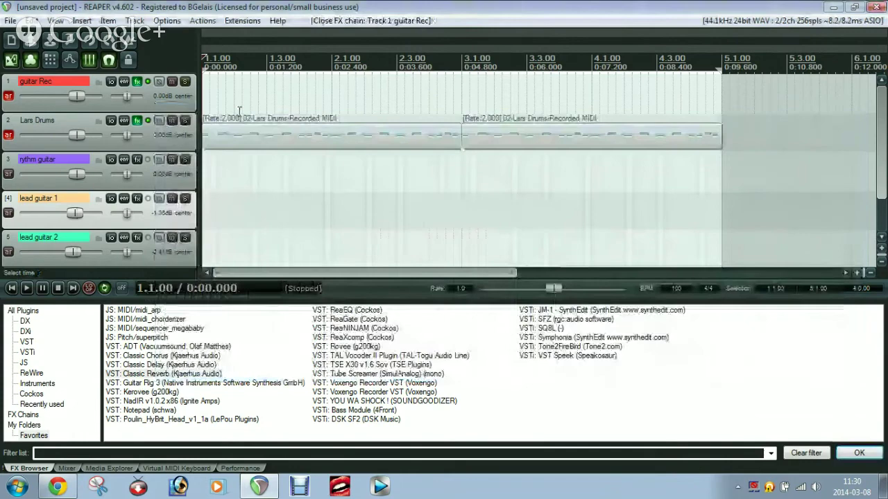
# Step: Load the Metallica Justice Drums soundfont into the sfz SOUNDFONT PLAYER on the Lars Drums track
pyautogui.click(138, 122)
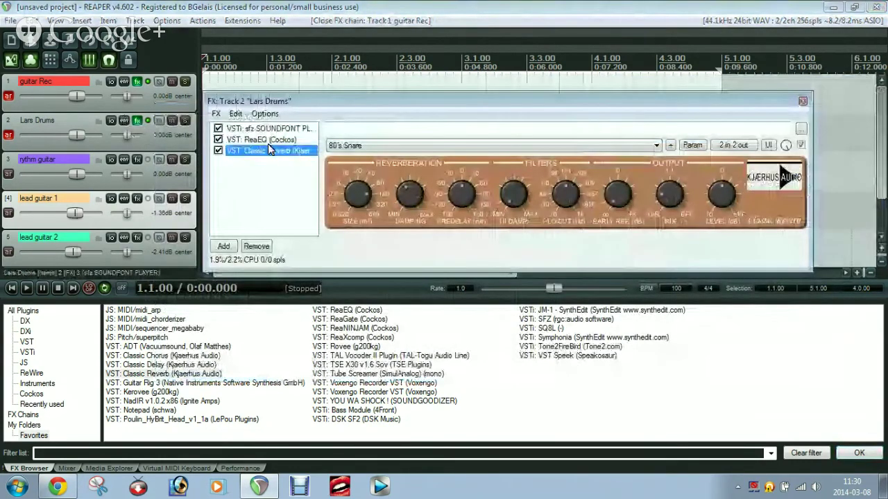
pyautogui.click(268, 128)
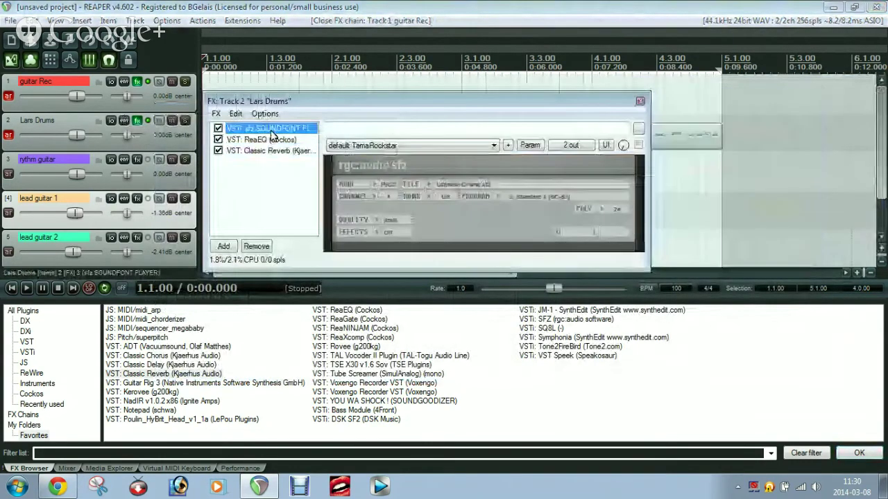
pyautogui.click(410, 184)
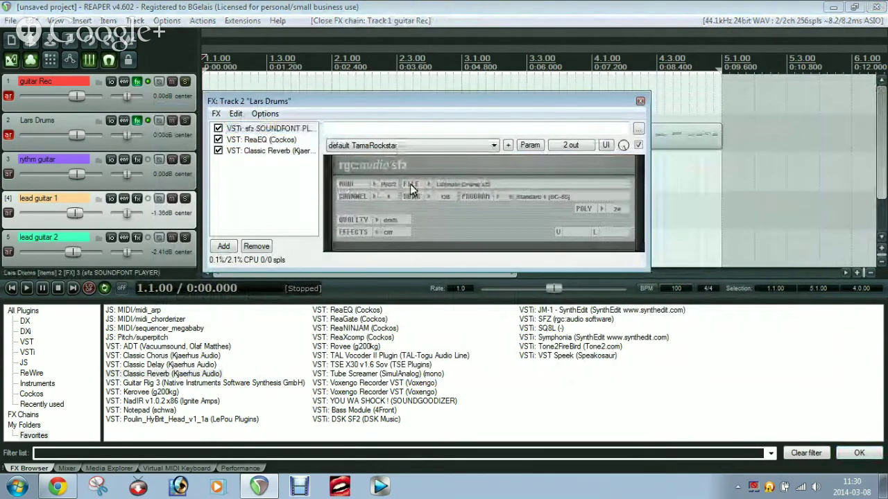
pyautogui.click(466, 183)
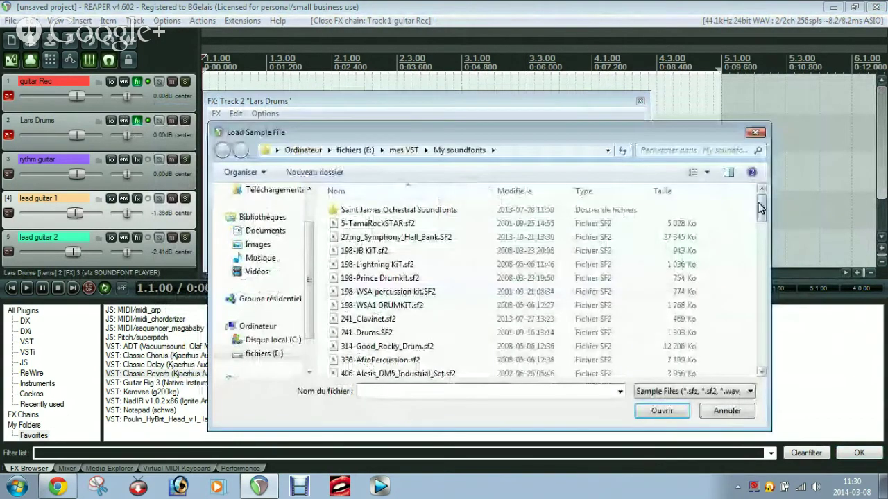
pyautogui.moveTo(761, 209); pyautogui.dragTo(761, 290)
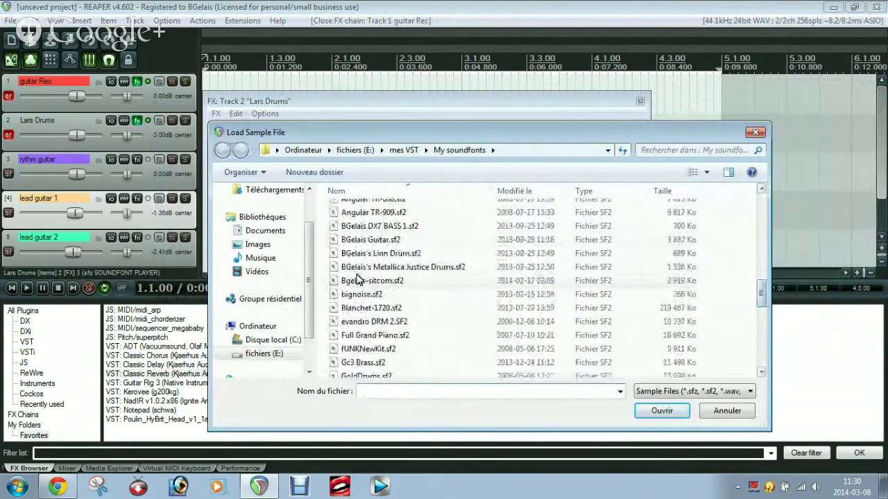
pyautogui.doubleClick(372, 268)
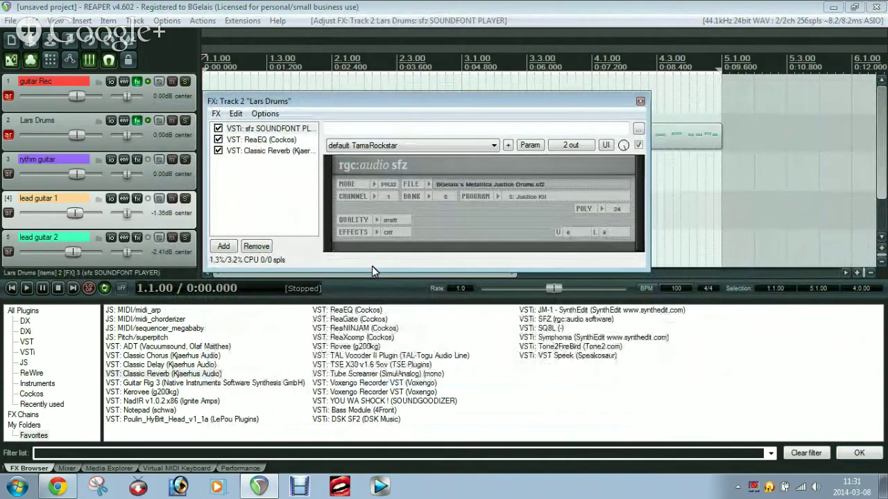
# Step: Bypass Classic Reverb on the Lars Drums track and compare the sound with ReaEQ off and on
pyautogui.click(218, 151)
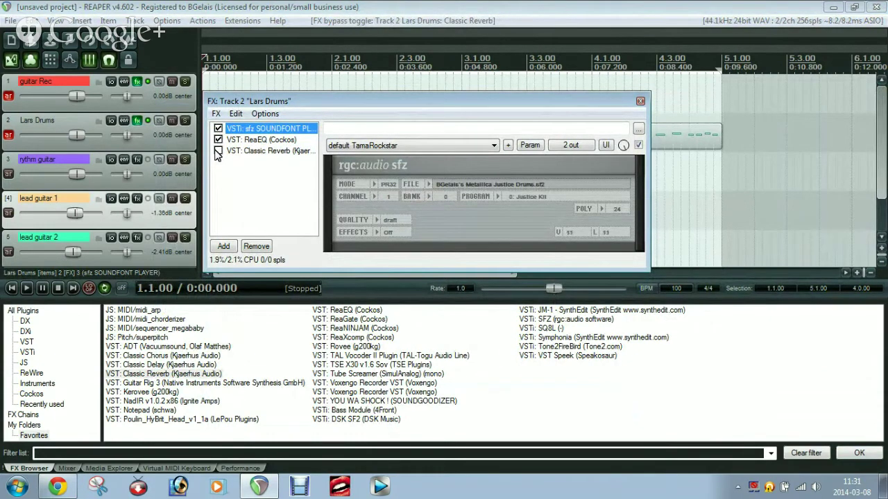
pyautogui.click(218, 140)
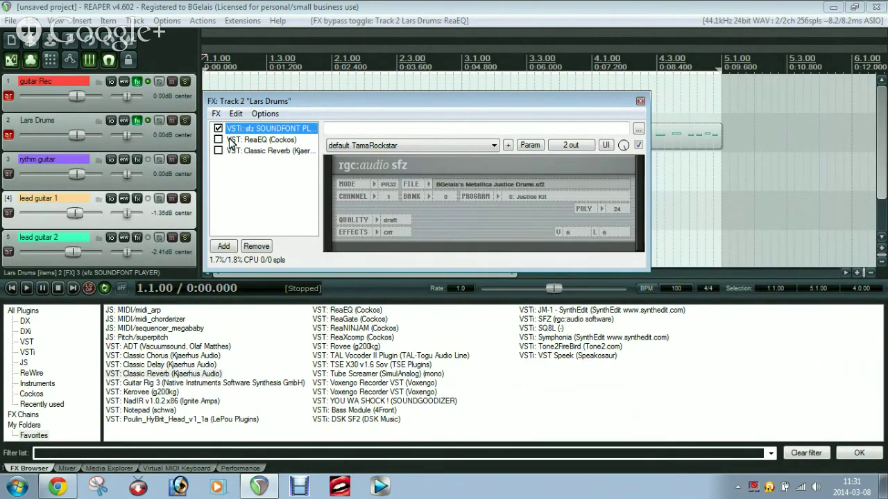
pyautogui.click(219, 139)
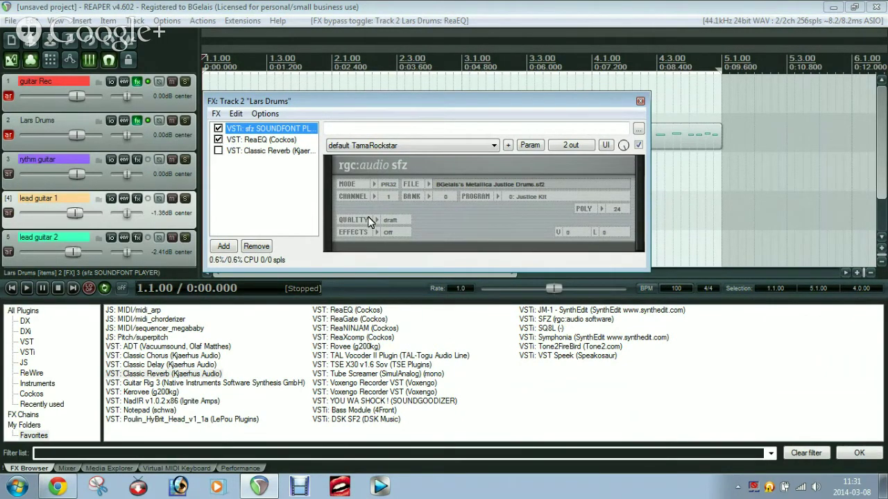
# Step: Lower the frequency of ReaEQ's low shelf band on the Lars Drums track to about 45.8 Hz
pyautogui.click(271, 140)
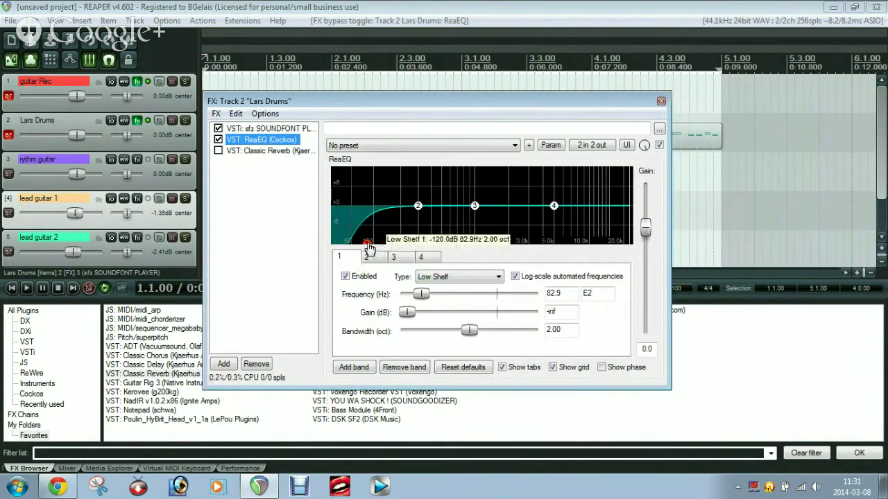
pyautogui.moveTo(361, 248); pyautogui.dragTo(350, 250)
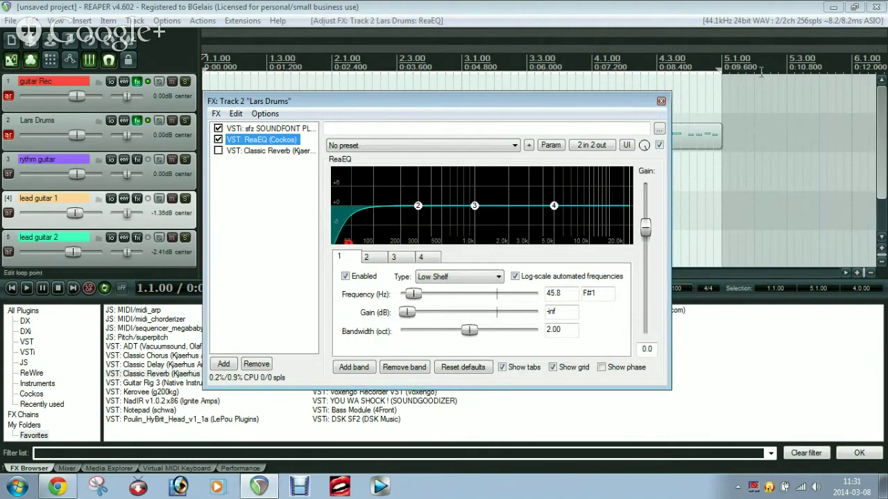
pyautogui.click(661, 102)
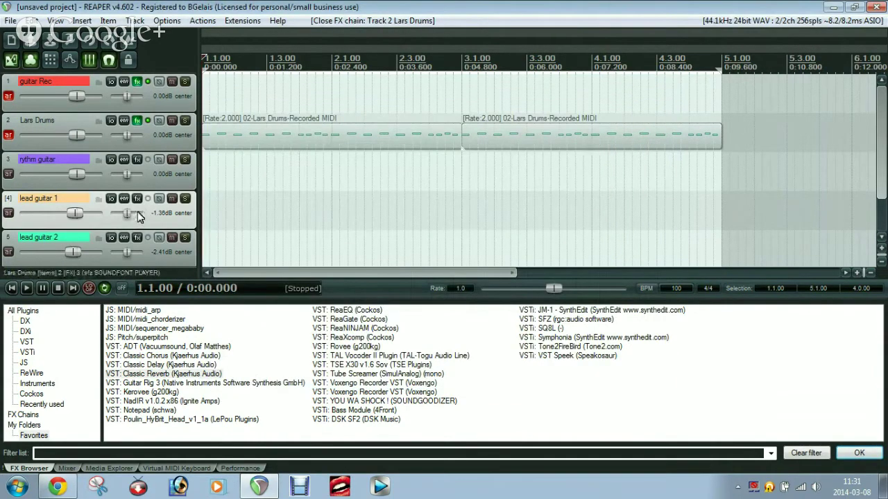
# Step: Load the impulse response Blackened_IR.wav into NadIR's first cabinet on the guitar Rec track
pyautogui.click(136, 82)
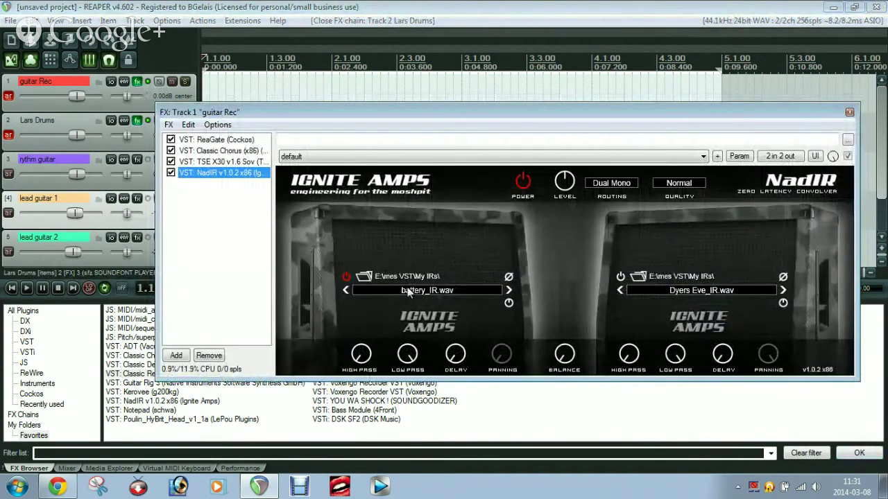
pyautogui.click(218, 162)
pyautogui.click(222, 172)
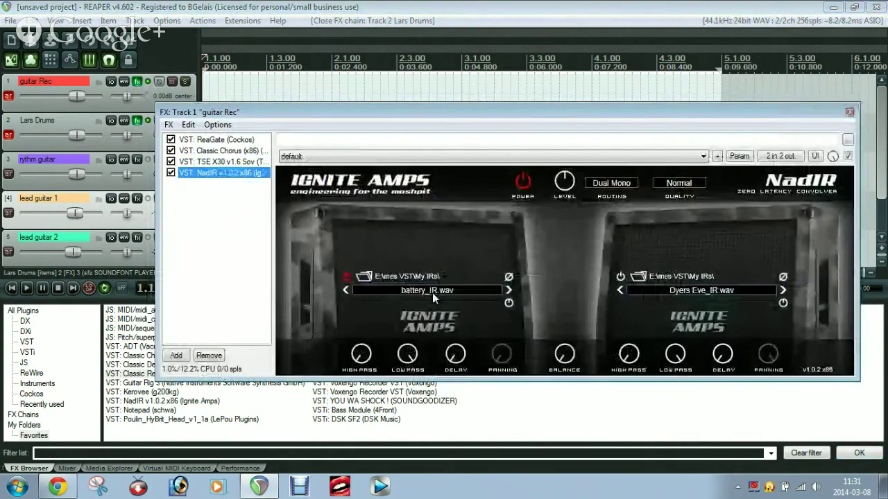
pyautogui.click(430, 290)
pyautogui.click(438, 169)
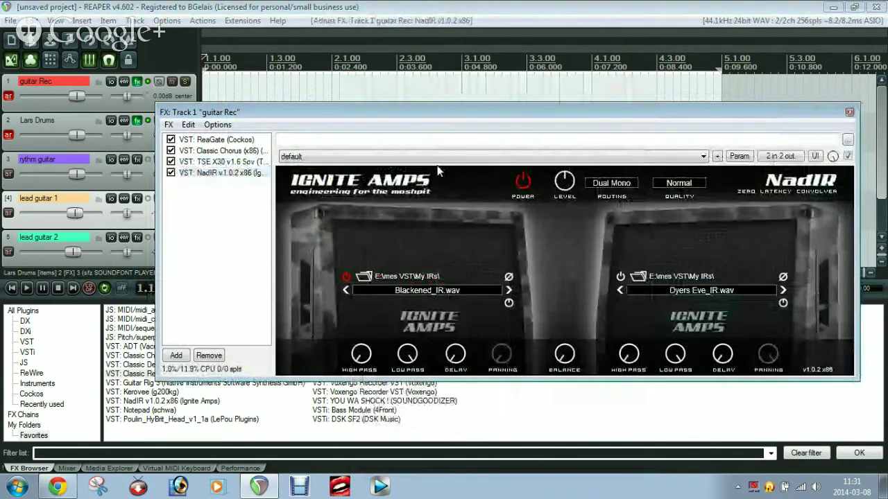
# Step: Adjust the Drive of the TSE X30 tube preamp on the guitar Rec track
pyautogui.click(218, 163)
pyautogui.click(389, 205)
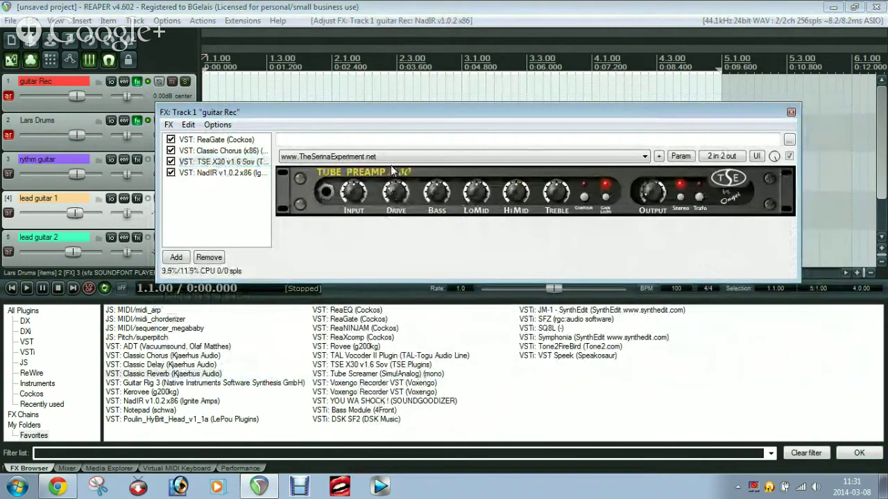
pyautogui.click(396, 193)
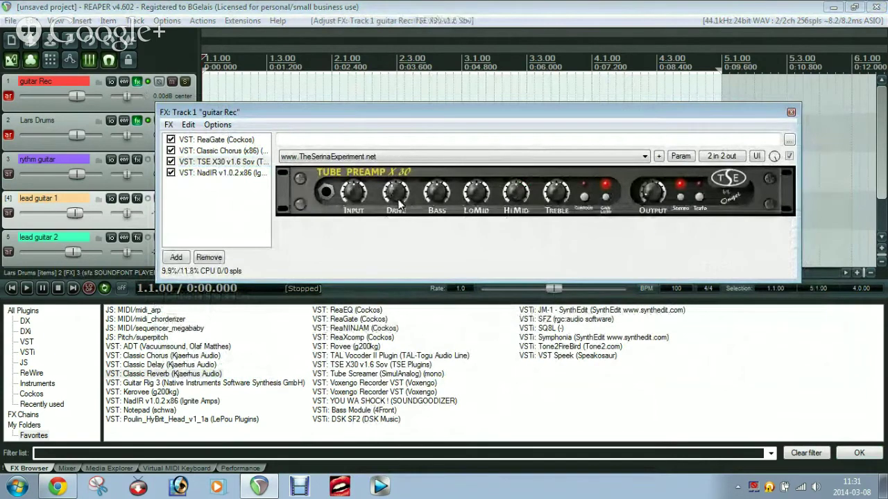
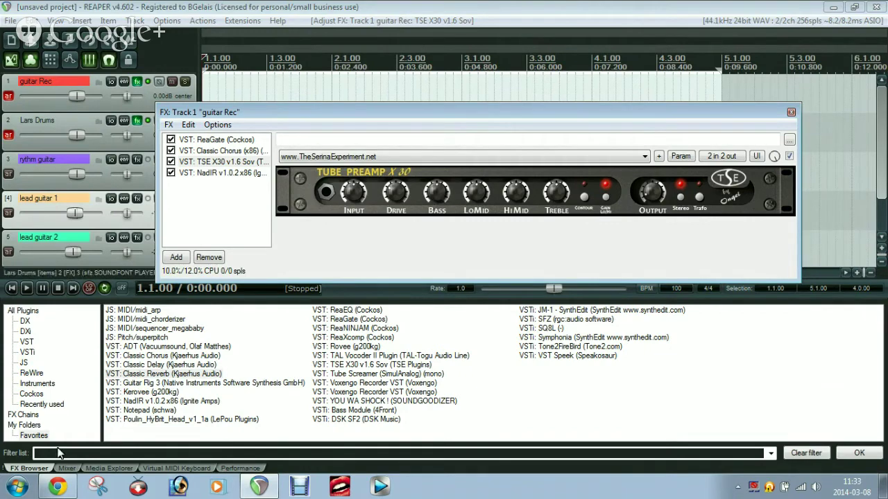
# Step: Show the mixer and compare the master track's sound with the YOU WA SHOCK! plugin bypassed and enabled
pyautogui.click(66, 470)
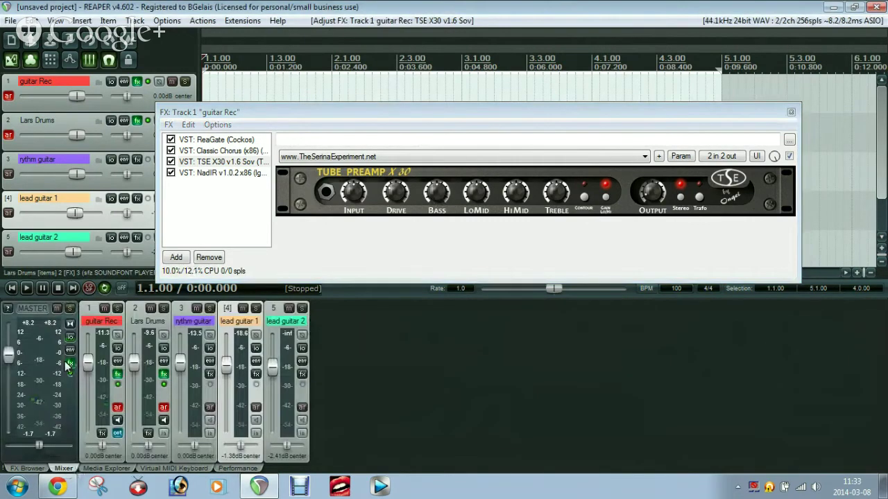
pyautogui.click(70, 364)
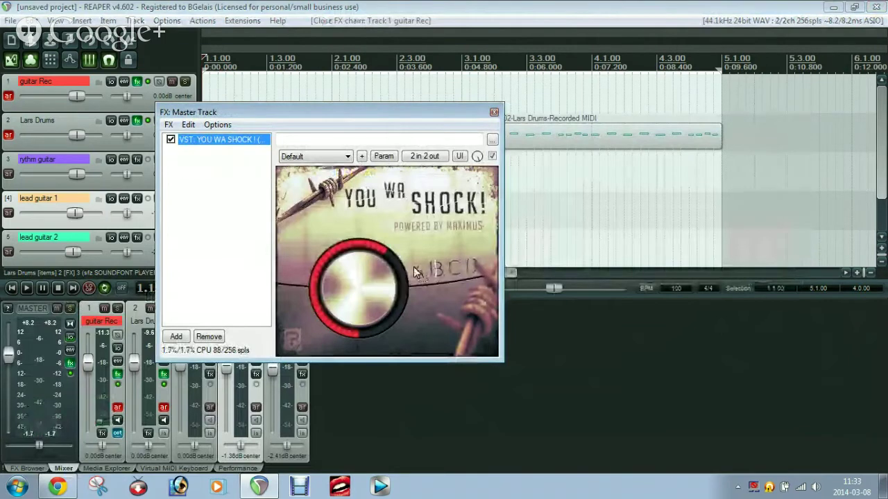
pyautogui.click(357, 270)
pyautogui.click(357, 270)
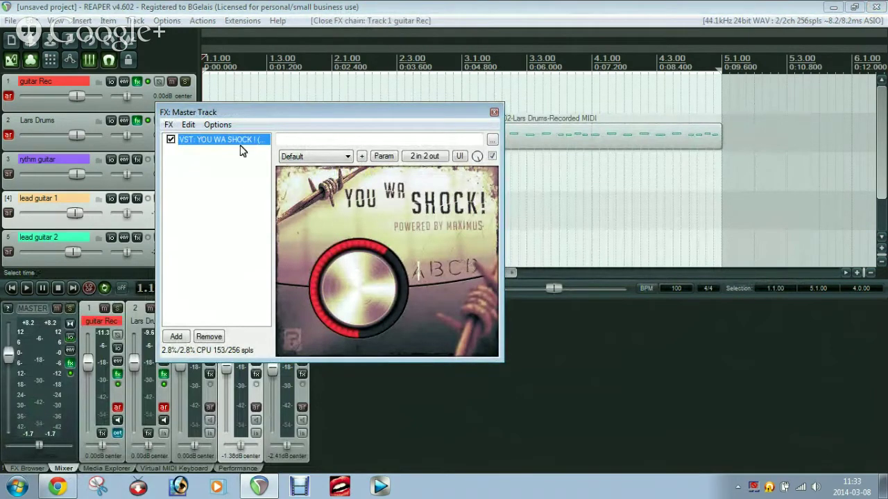
pyautogui.click(171, 140)
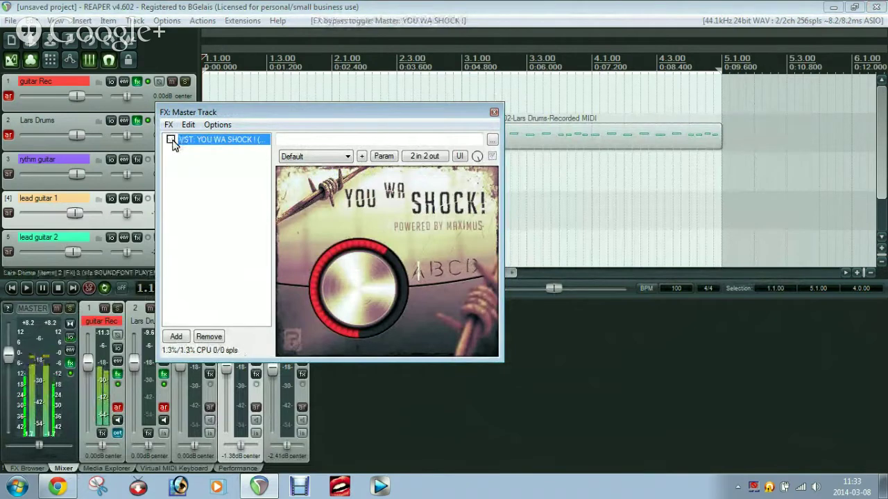
pyautogui.click(171, 139)
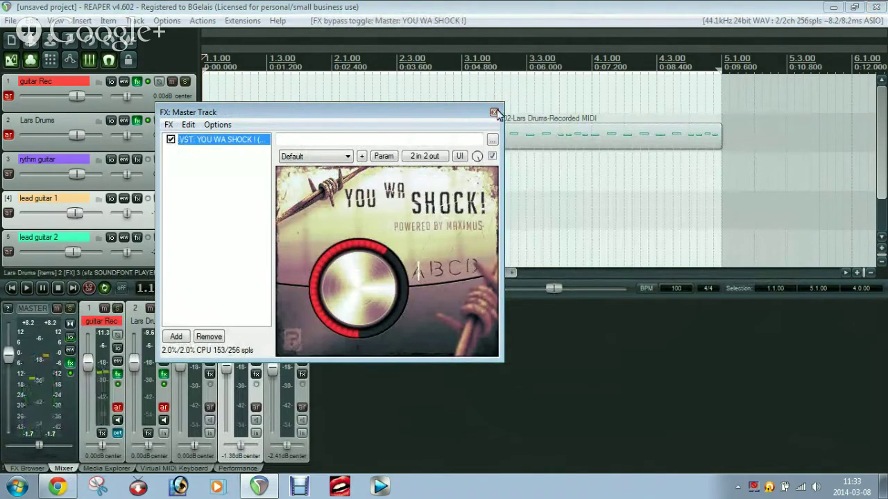
pyautogui.click(494, 113)
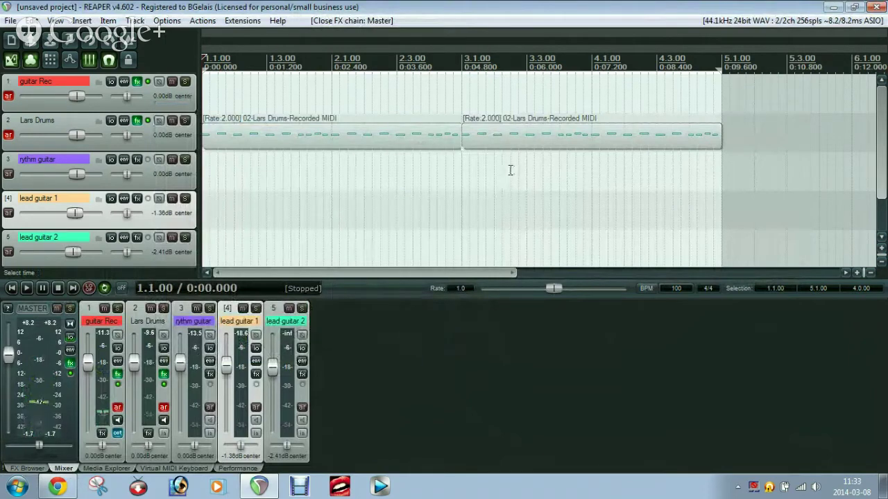
# Step: Set the project tempo to 180 BPM and play back the drum loop before and after the change
pyautogui.press('space')
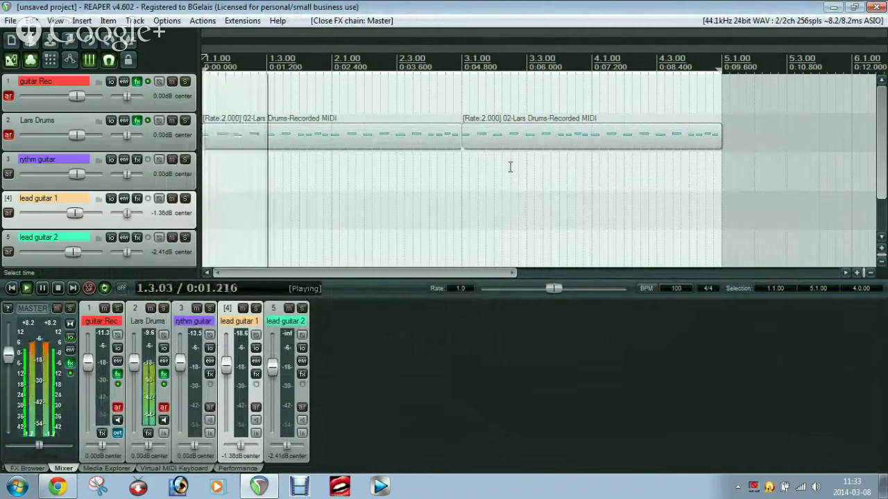
pyautogui.press('space')
pyautogui.click(683, 288)
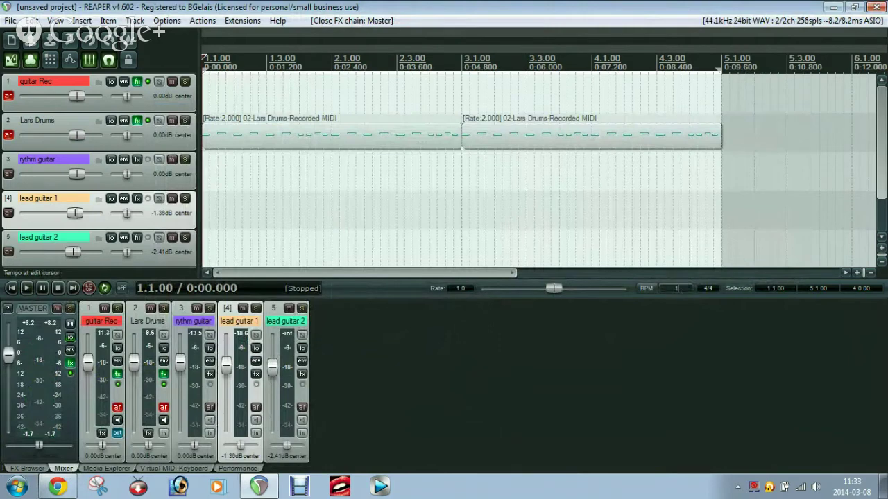
pyautogui.press('Return')
pyautogui.press('space')
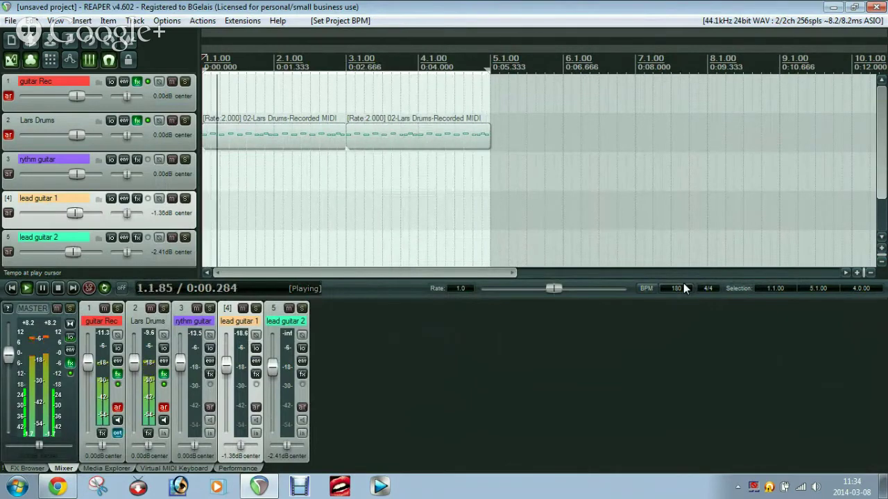
# Step: Try the impulse response Dyers Eve_IR.wav in NadIR's first cabinet on the guitar Rec track and play along with the drum loop
pyautogui.press('space')
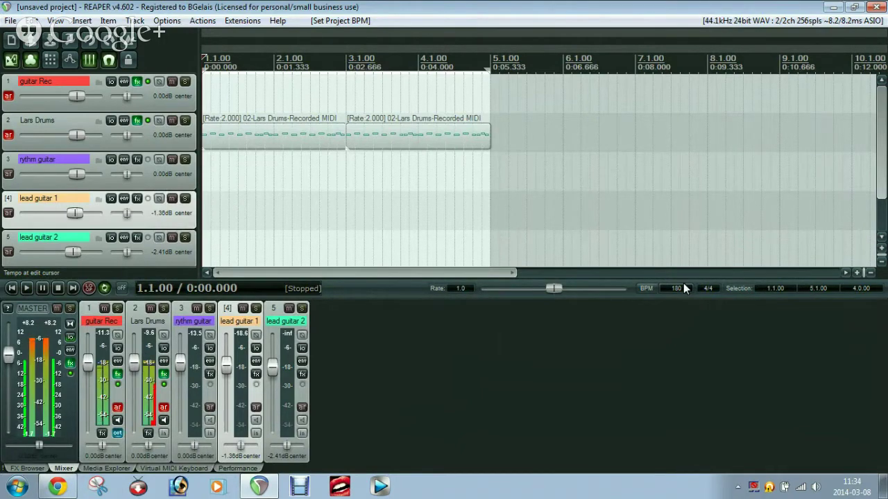
pyautogui.click(136, 83)
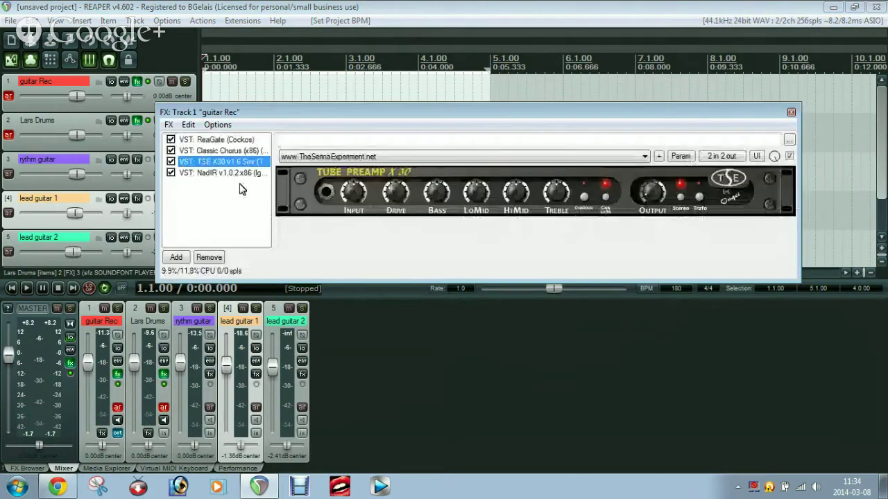
pyautogui.click(229, 173)
pyautogui.click(423, 292)
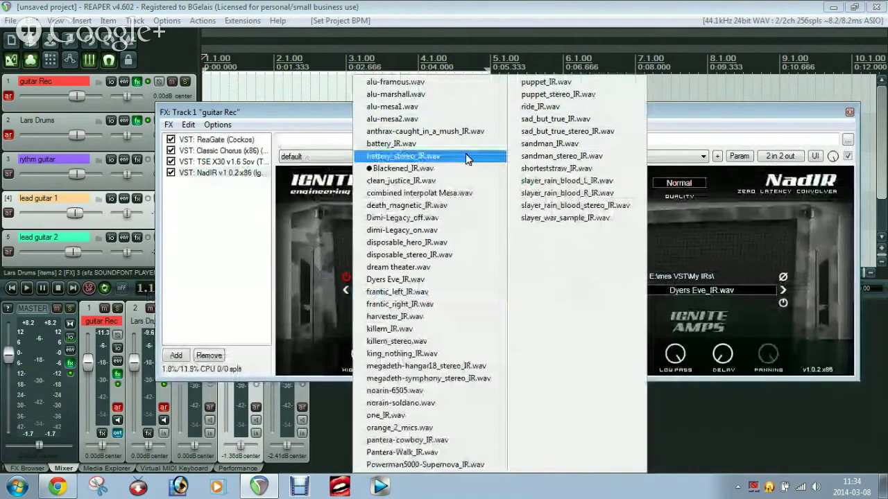
pyautogui.click(450, 279)
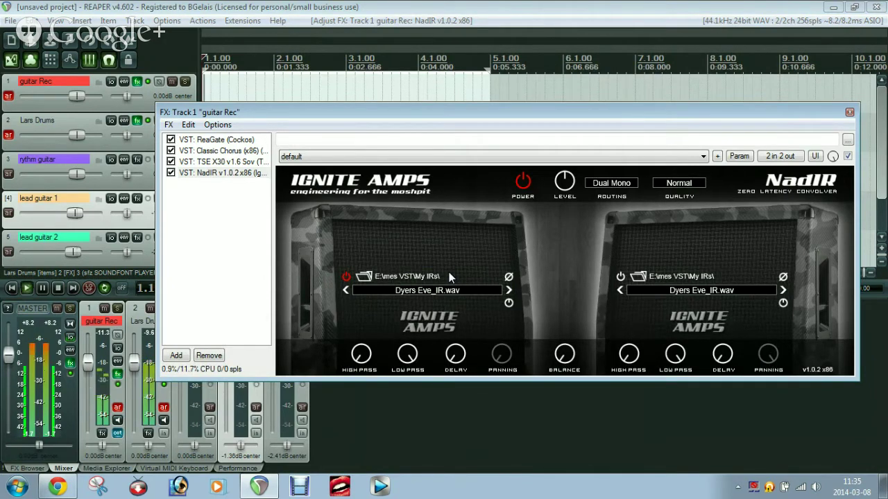
pyautogui.press('space')
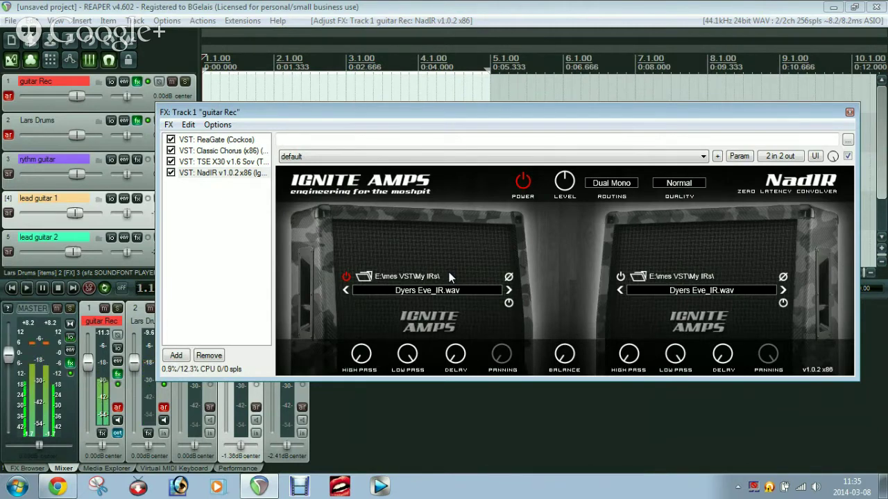
# Step: Adjust the Output of the TSE X30 tube preamp on the guitar Rec track and play back the drum loop
pyautogui.click(234, 163)
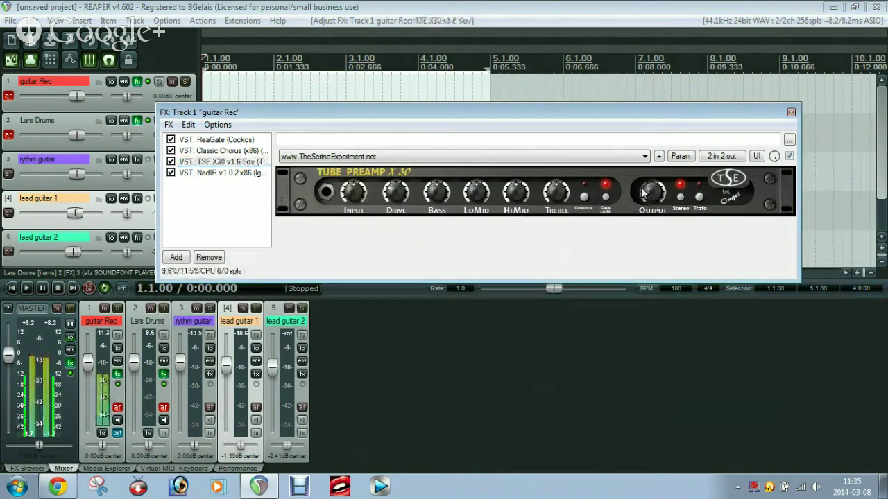
pyautogui.click(650, 199)
pyautogui.press('space')
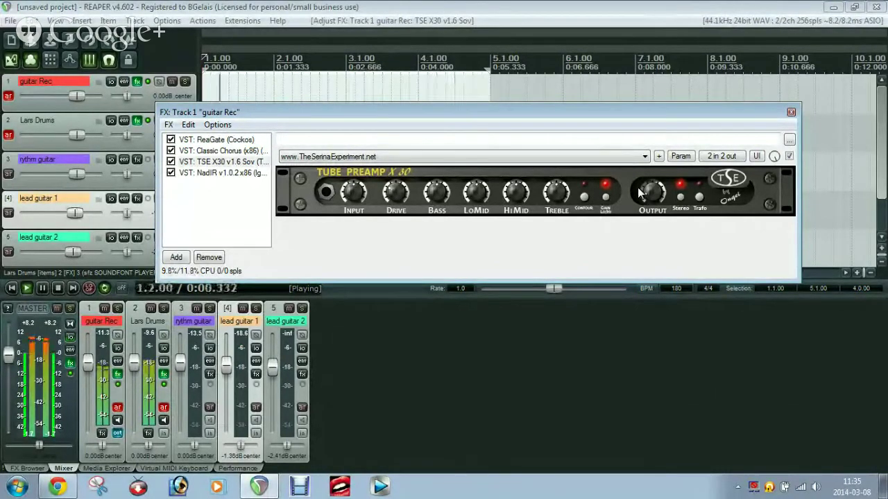
pyautogui.press('space')
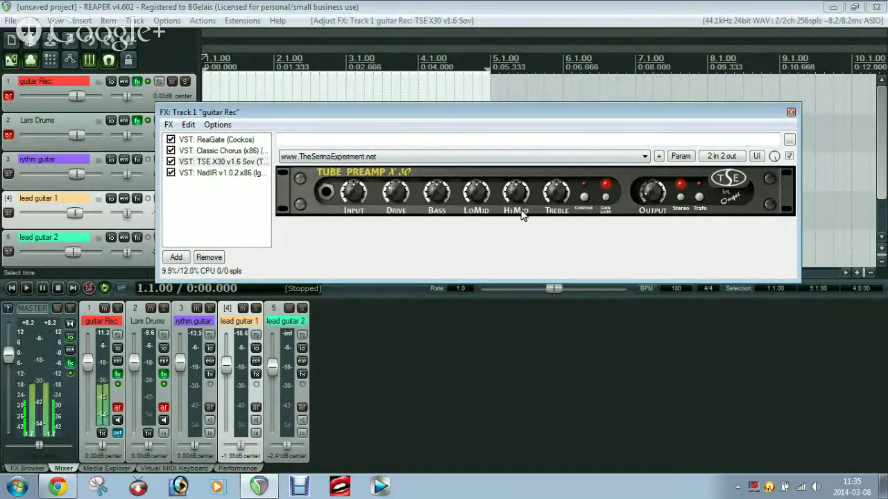
# Step: Try the impulse response harvester_IR.wav in NadIR's first cabinet on the guitar Rec track
pyautogui.click(236, 175)
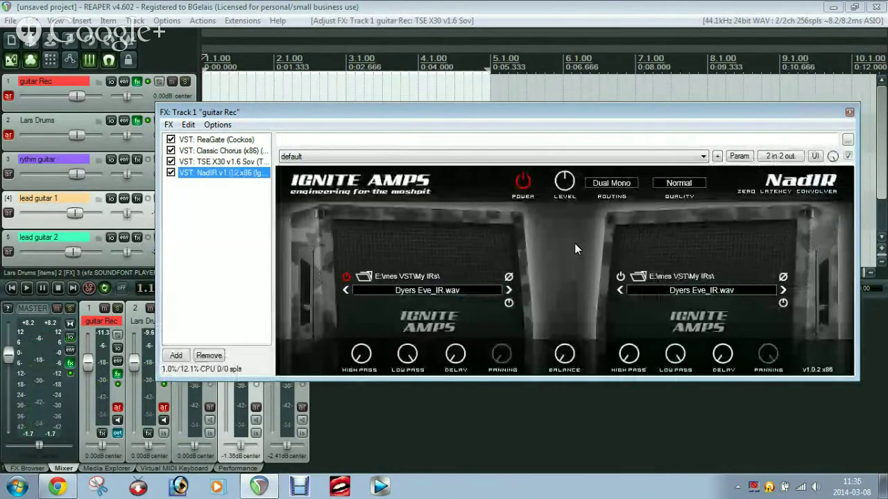
pyautogui.click(429, 292)
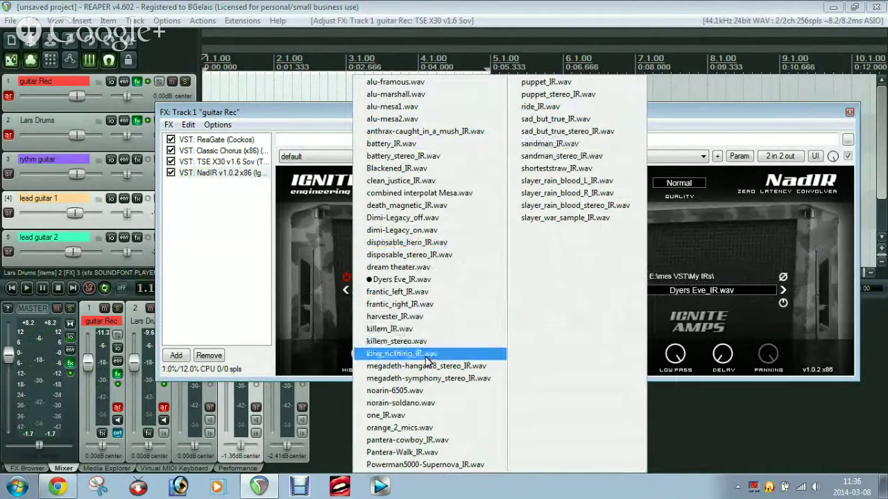
pyautogui.click(440, 316)
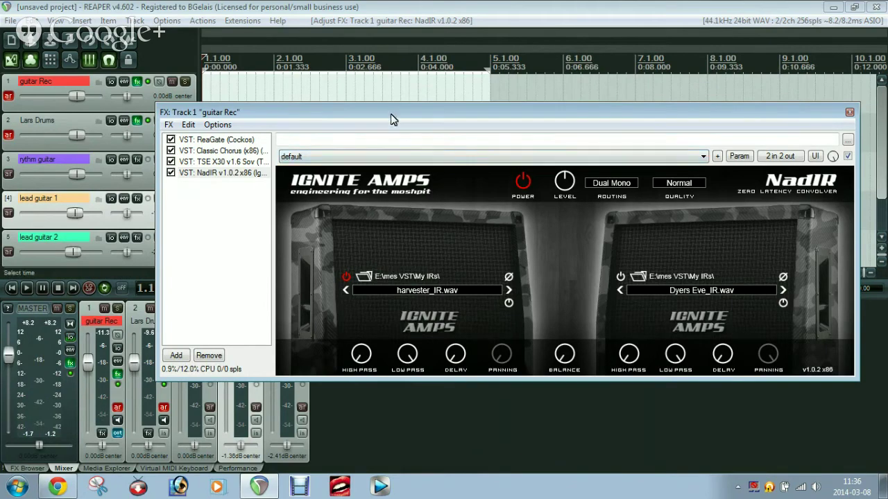
# Step: Audition ride_IR.wav in NadIR's first cabinet and replace it with killem_IR.wav, then close the guitar Rec effects chain
pyautogui.moveTo(391, 120); pyautogui.dragTo(354, 104)
pyautogui.click(203, 164)
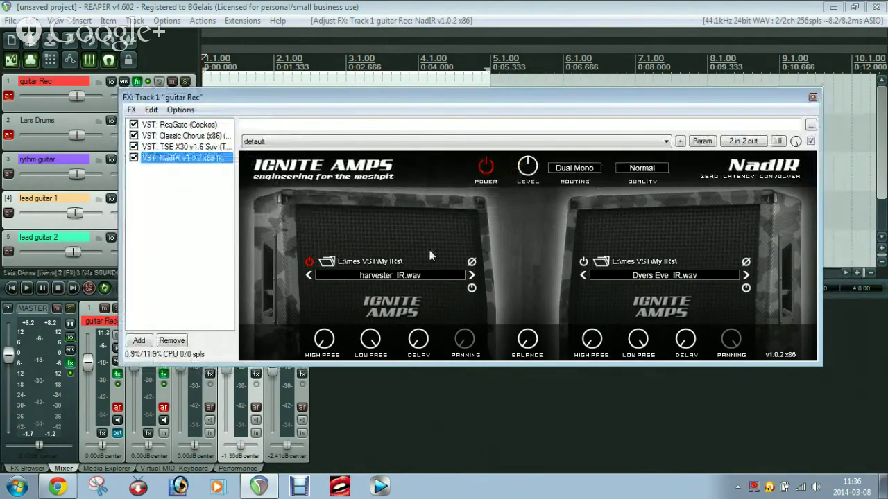
pyautogui.click(404, 274)
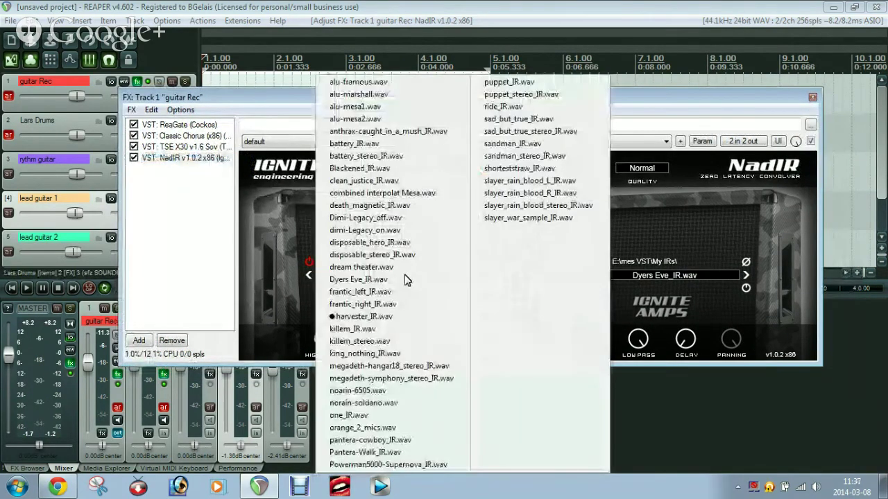
pyautogui.click(503, 106)
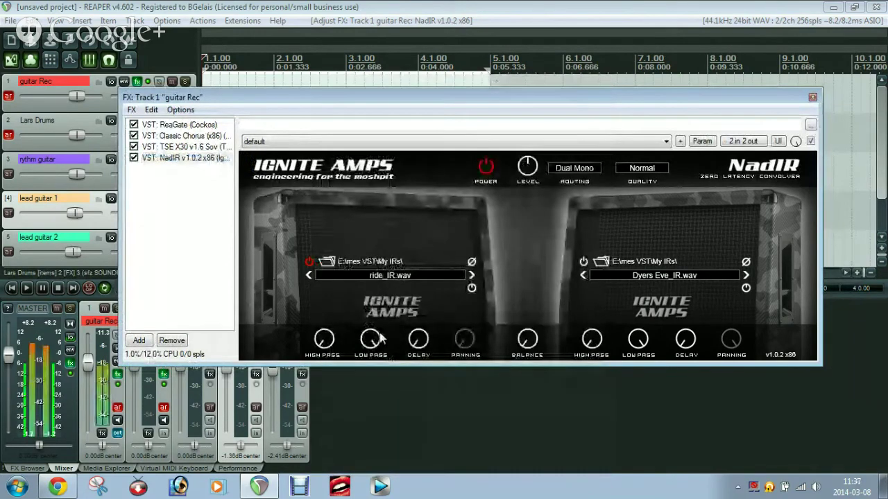
pyautogui.click(394, 275)
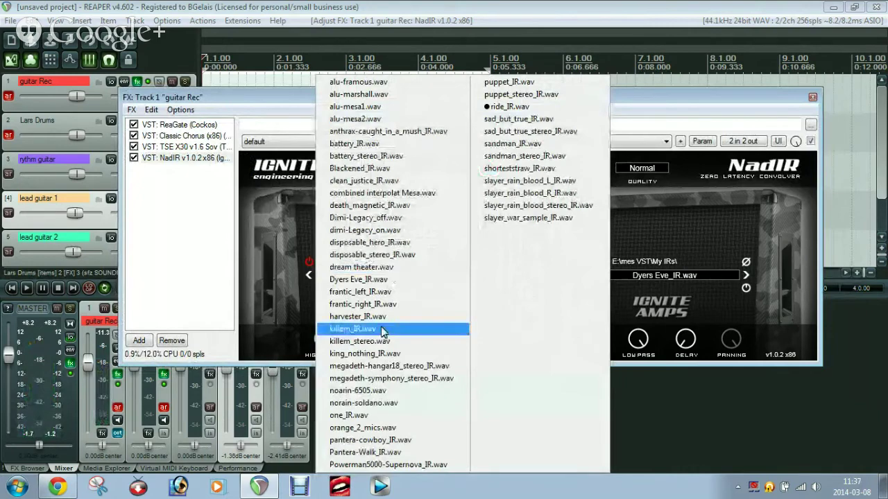
pyautogui.click(355, 329)
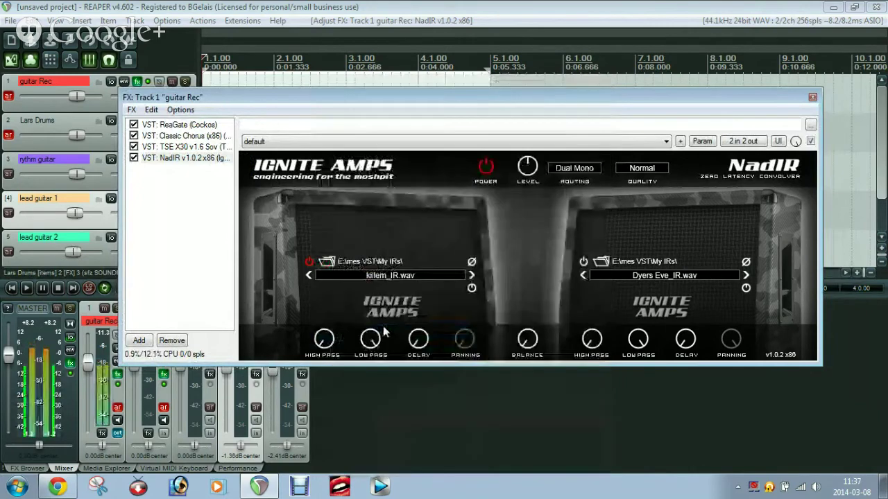
pyautogui.click(181, 147)
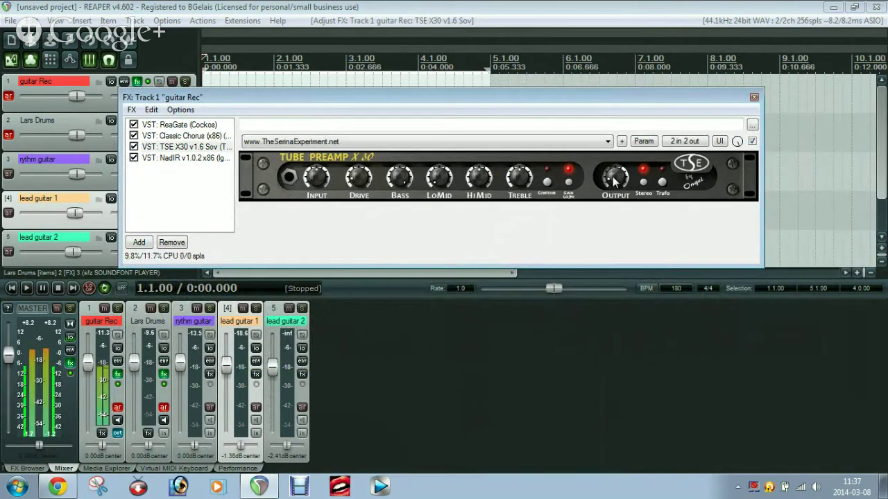
pyautogui.click(755, 97)
# Step: Add Classic Reverb to the master track ahead of YOU WA SHOCK ! and choose its 80's Snare preset
pyautogui.click(137, 121)
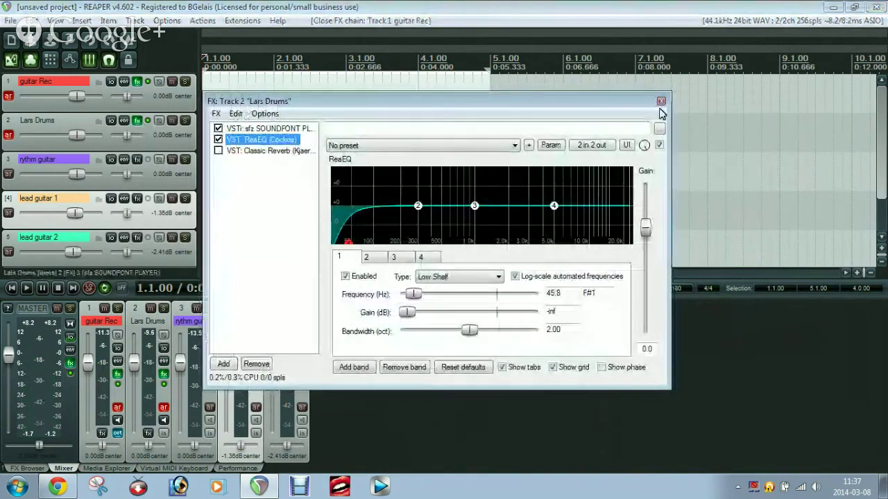
pyautogui.click(661, 101)
pyautogui.click(70, 364)
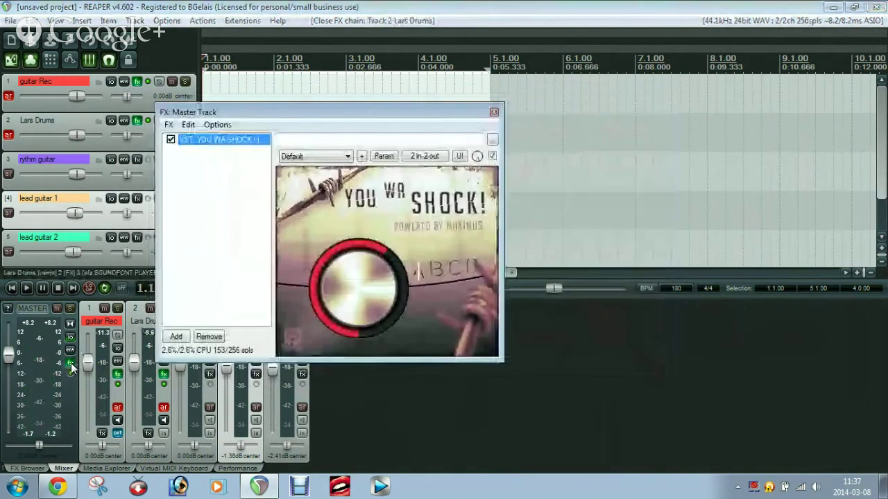
pyautogui.click(27, 469)
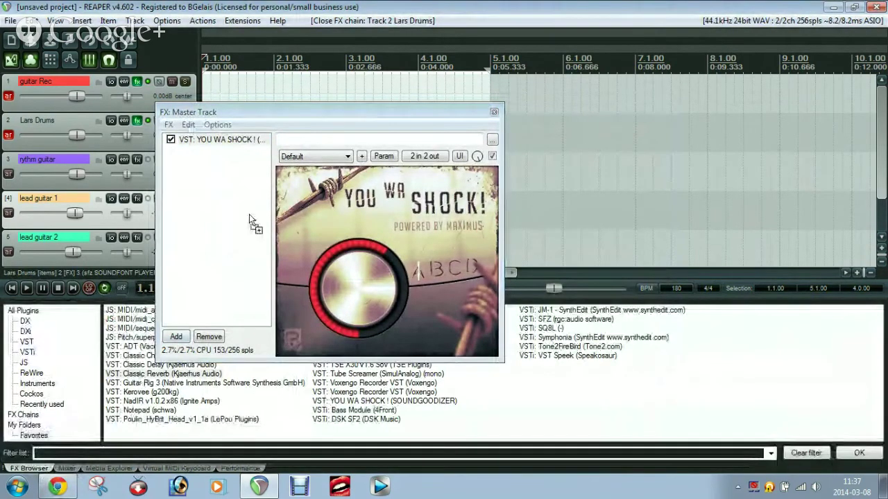
pyautogui.moveTo(246, 157); pyautogui.dragTo(228, 152)
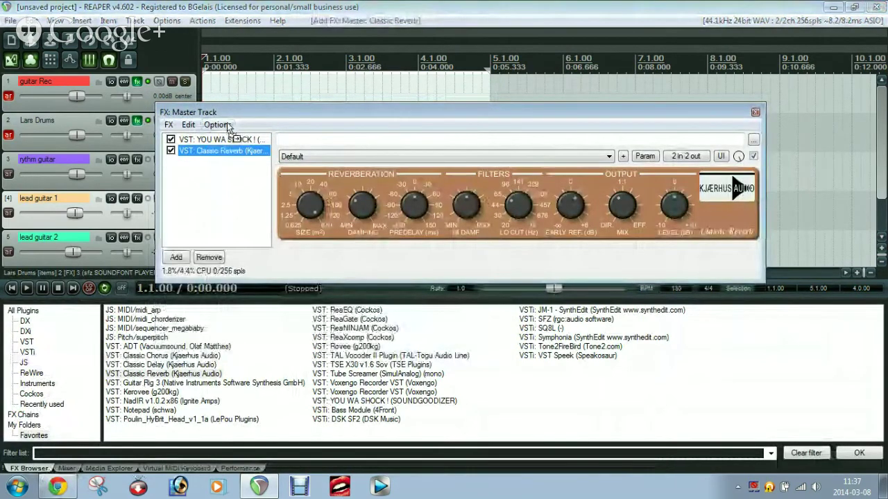
pyautogui.moveTo(236, 148); pyautogui.dragTo(223, 141)
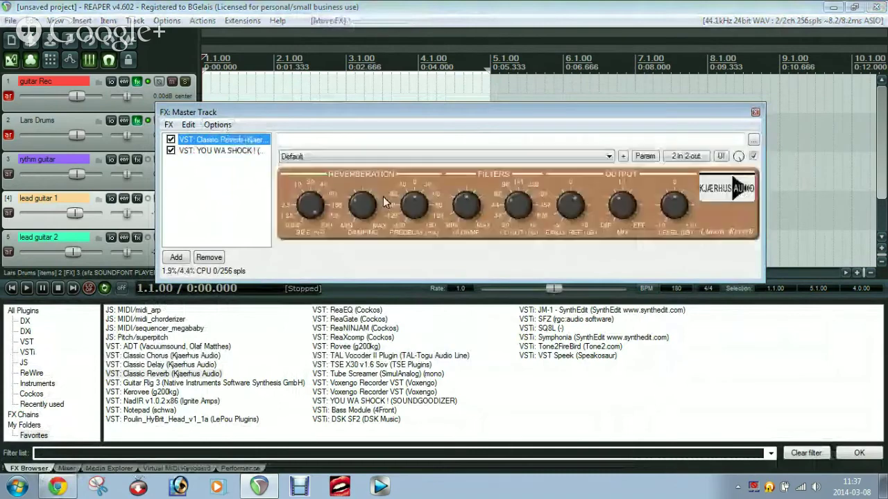
pyautogui.click(608, 157)
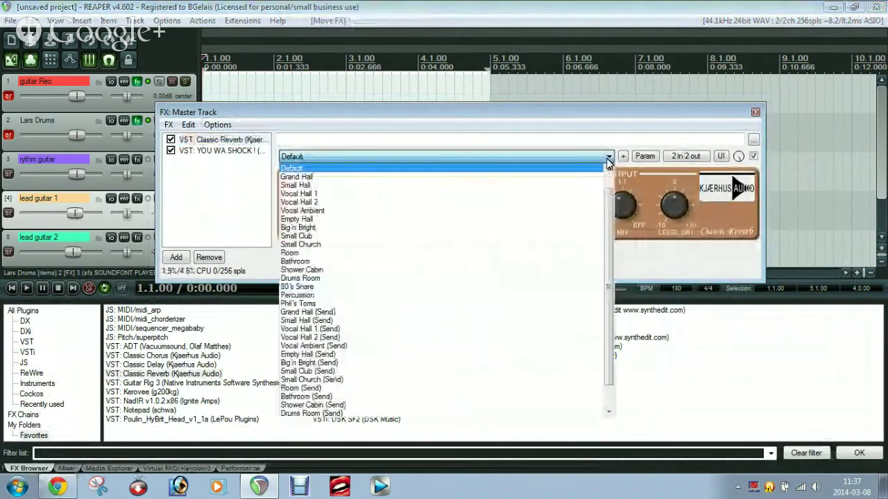
pyautogui.click(543, 287)
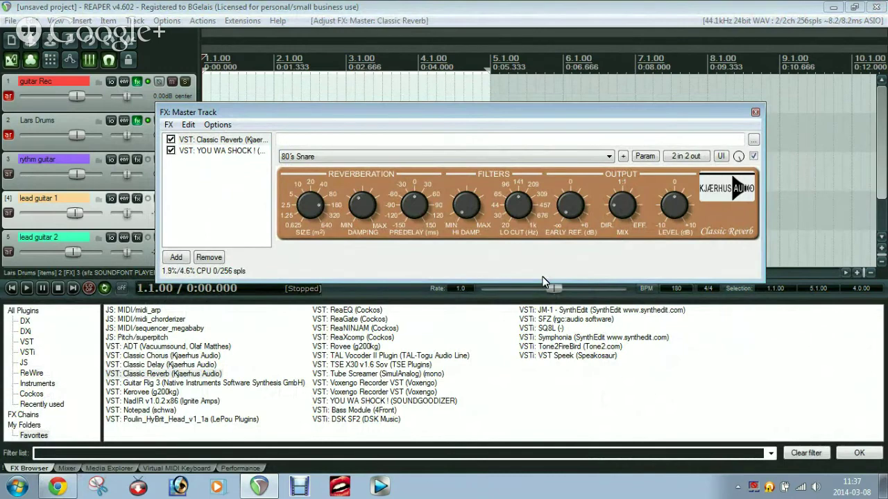
# Step: Turn up the LoMid of the TSE X30 tube preamp on the guitar Rec track
pyautogui.click(137, 83)
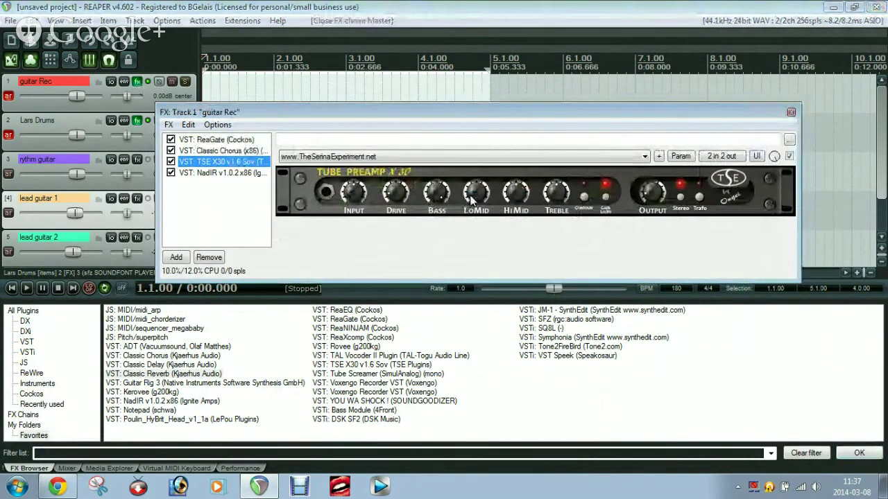
pyautogui.moveTo(471, 201); pyautogui.dragTo(469, 148)
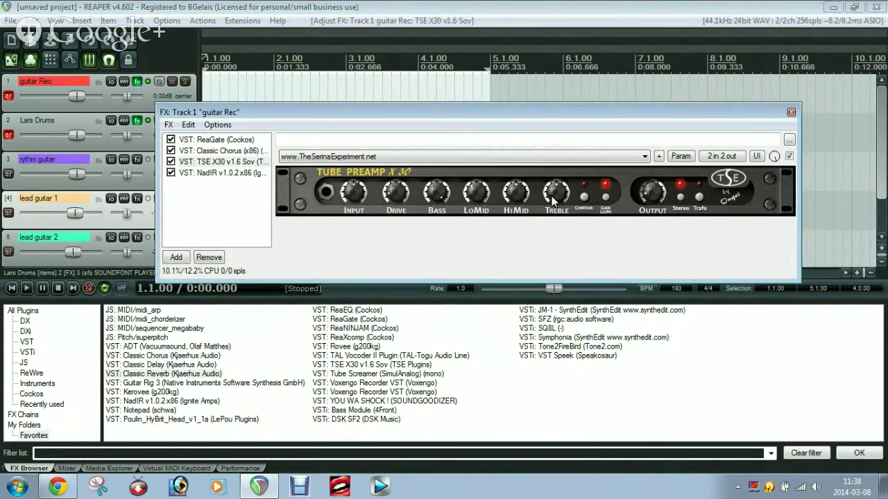
# Step: Load the soundfont Ultimate Drums.sf2 into the sfz player on the Lars Drums track and play back the drum loop
pyautogui.click(137, 120)
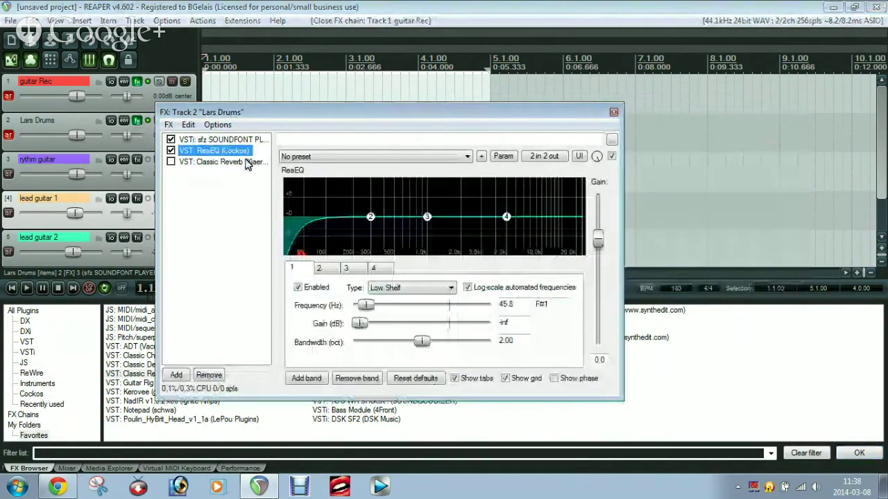
pyautogui.click(221, 140)
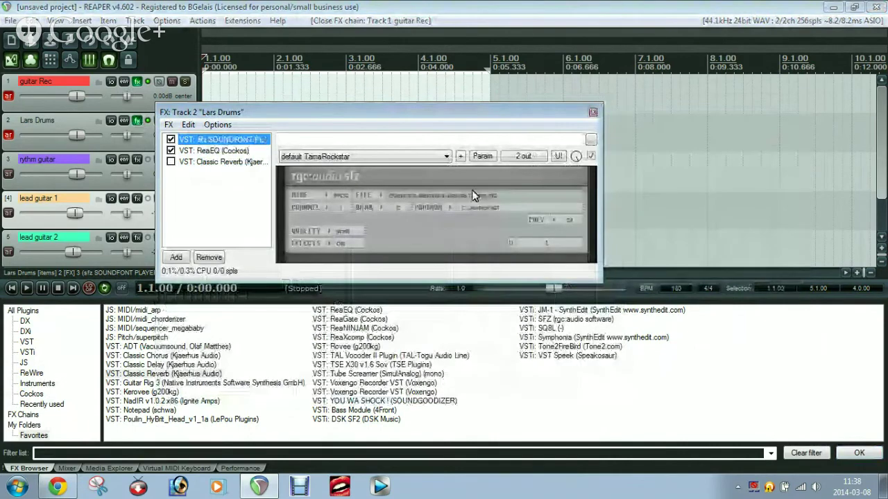
pyautogui.click(474, 195)
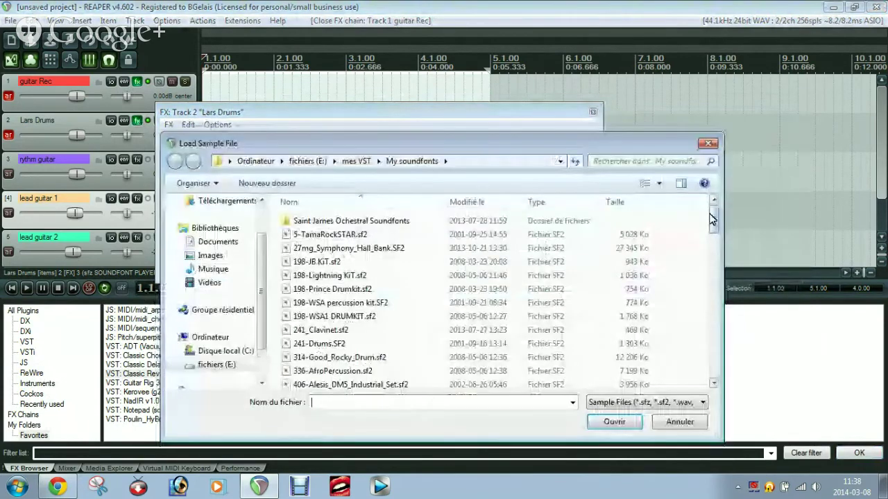
pyautogui.moveTo(712, 220); pyautogui.dragTo(713, 362)
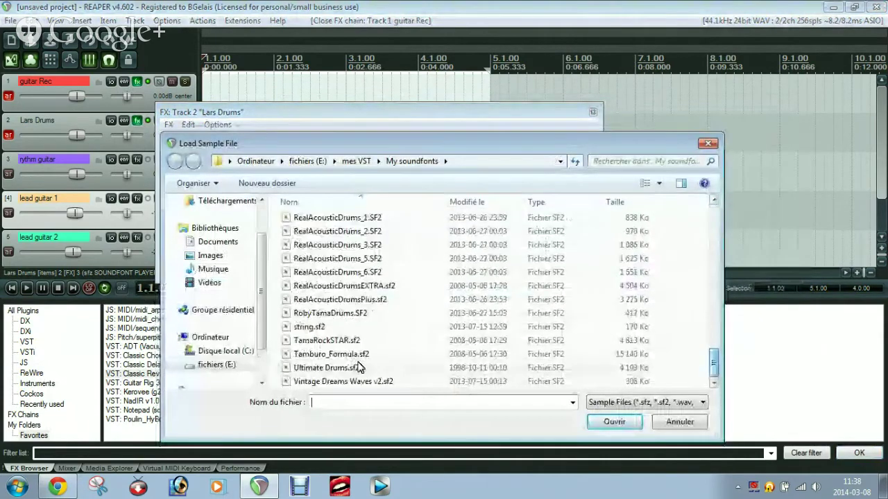
pyautogui.doubleClick(289, 369)
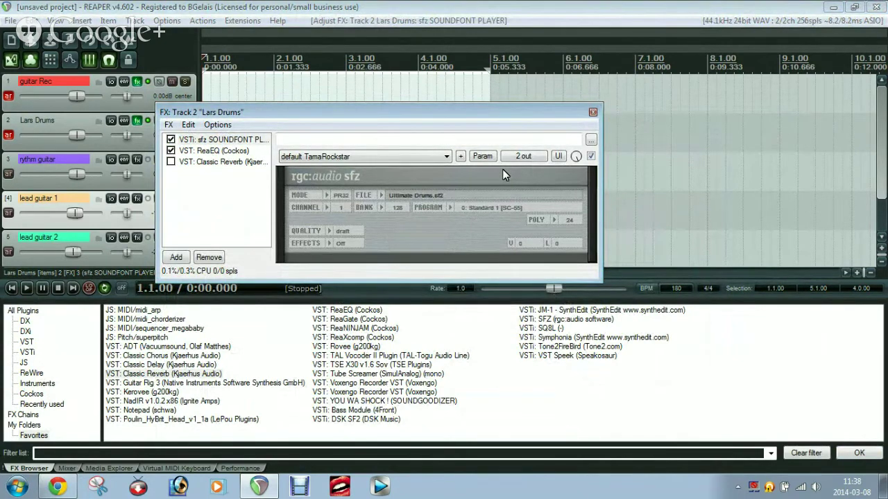
pyautogui.press('space')
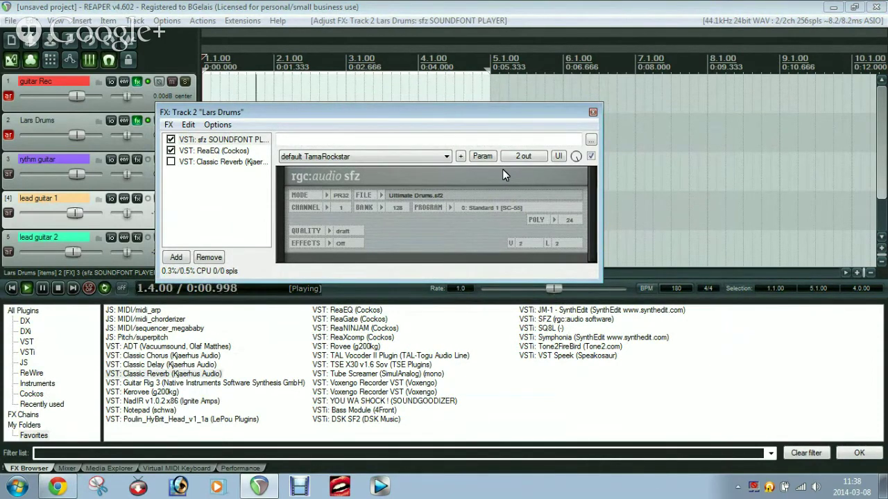
pyautogui.press('space')
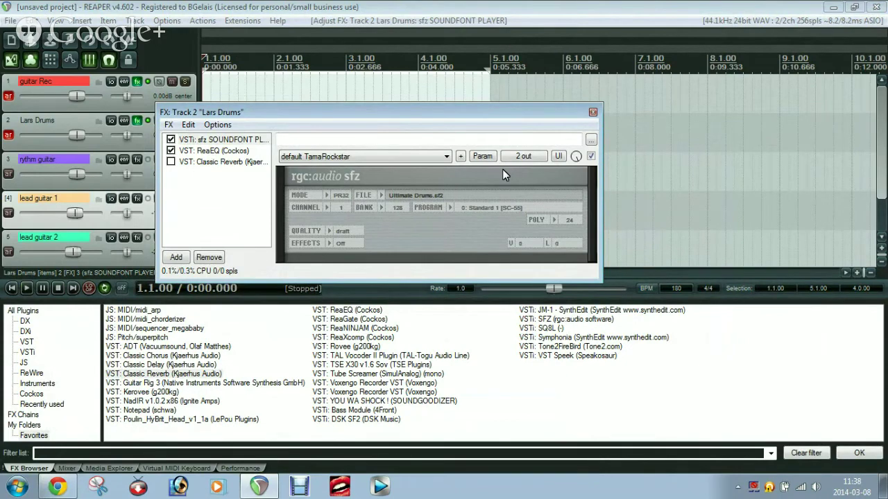
# Step: Raise the frequency of ReaEQ's low shelf band on the Lars Drums track to 91.6 Hz and close the effects chain
pyautogui.click(137, 121)
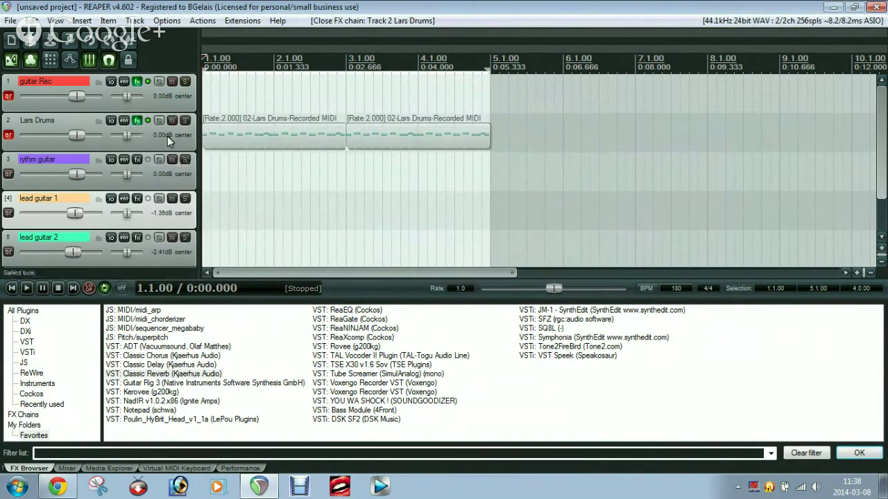
pyautogui.click(137, 121)
pyautogui.click(208, 151)
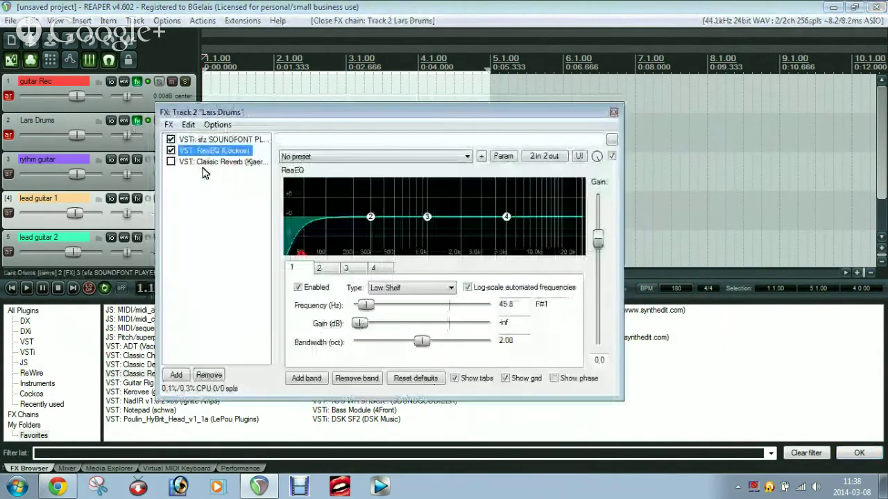
pyautogui.moveTo(303, 257)
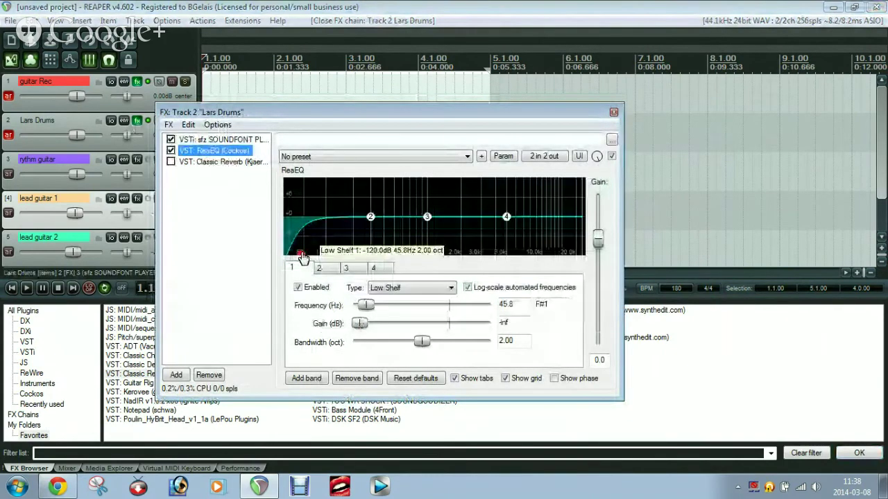
pyautogui.moveTo(303, 257); pyautogui.dragTo(324, 257)
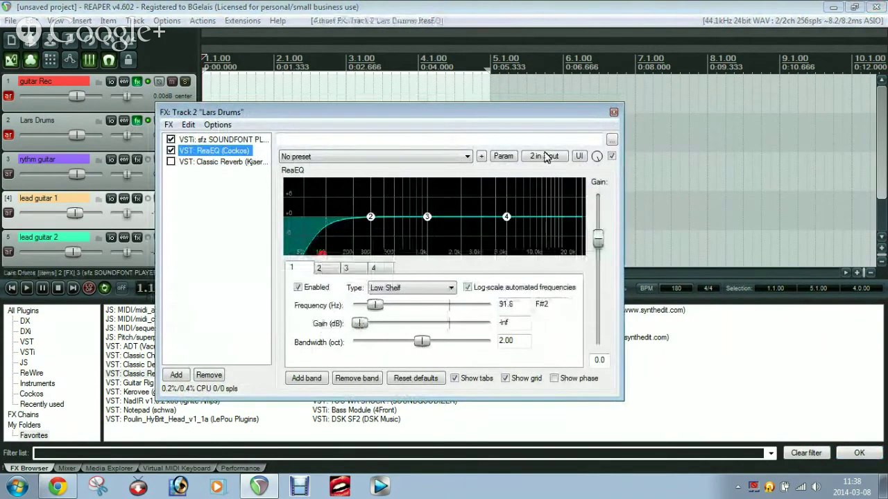
pyautogui.click(613, 111)
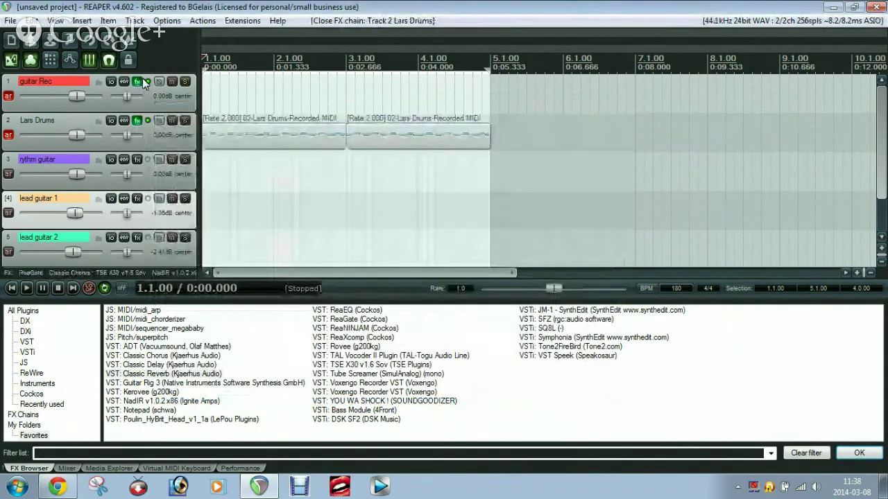
# Step: Adjust the Output of the TSE X30 tube preamp on the guitar Rec track, then start and stop loop playback
pyautogui.click(138, 82)
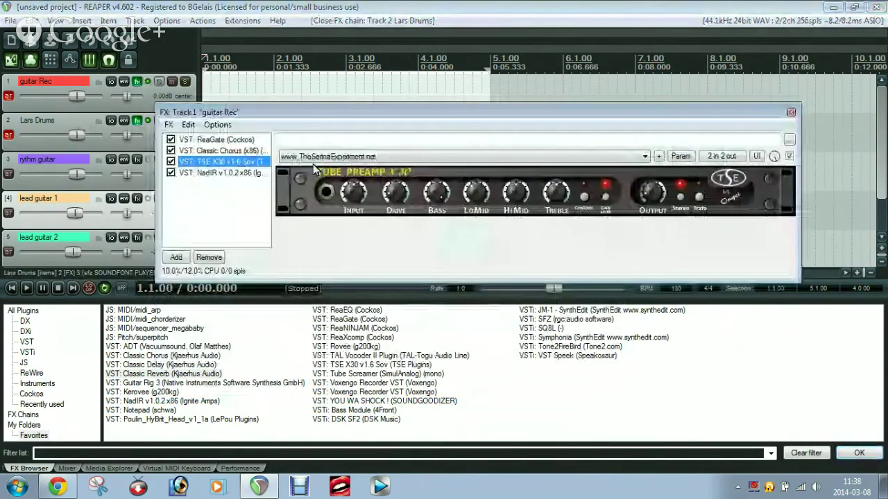
pyautogui.click(650, 197)
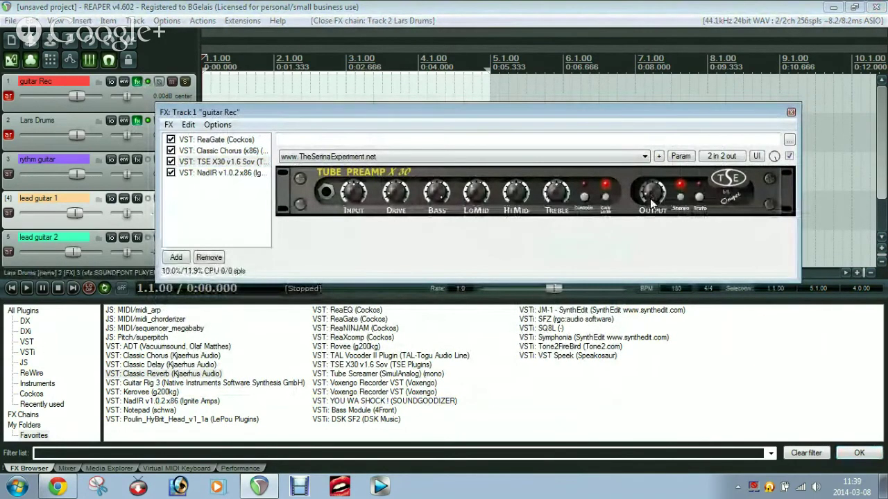
pyautogui.moveTo(648, 199); pyautogui.dragTo(648, 197)
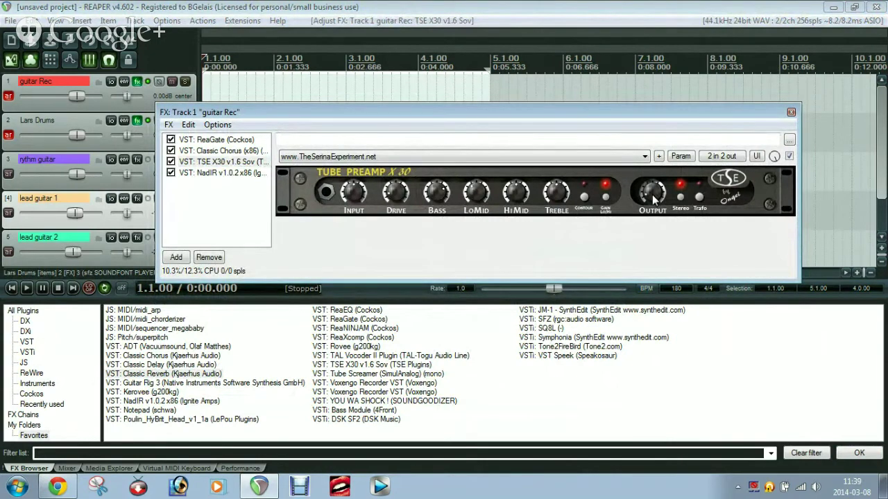
pyautogui.press('space')
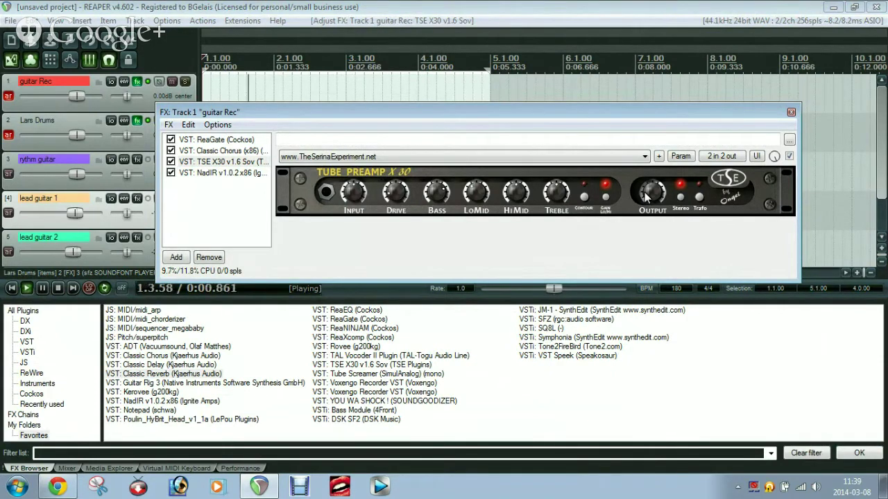
pyautogui.press('space')
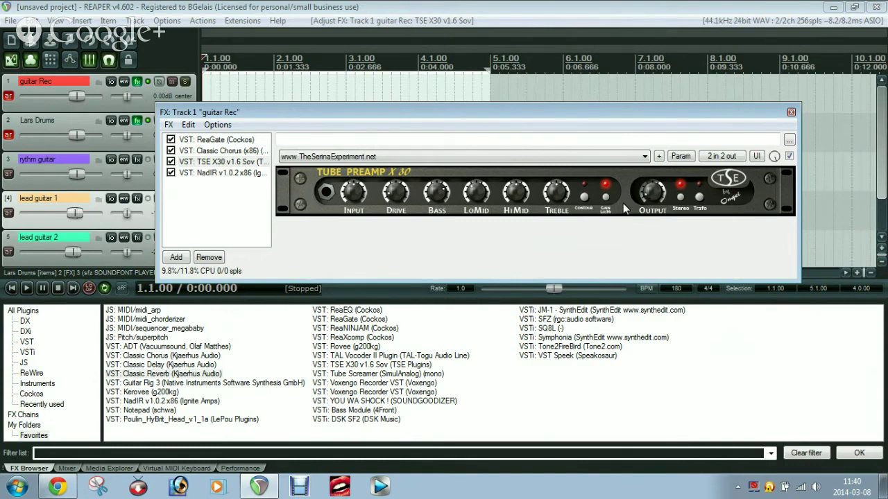
# Step: Load sandman_IR.wav into NadIR's first cabinet on the guitar Rec track, then show the TSE X30 preamp again
pyautogui.click(248, 173)
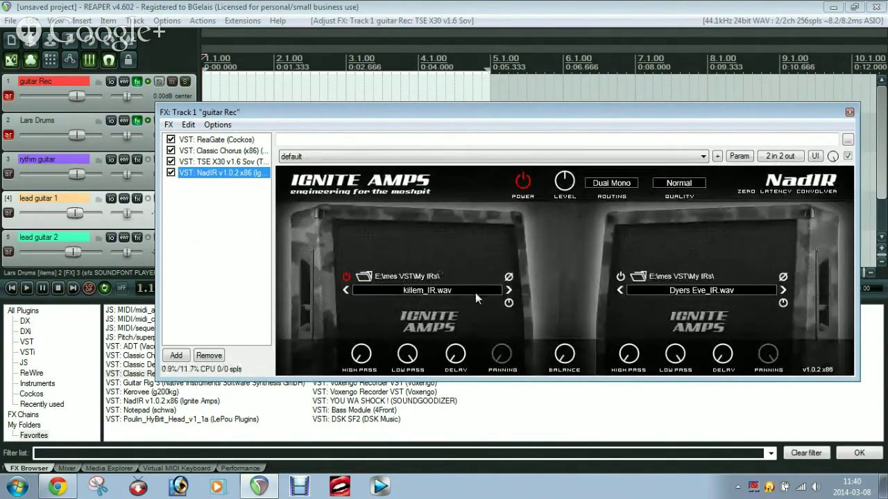
pyautogui.click(470, 294)
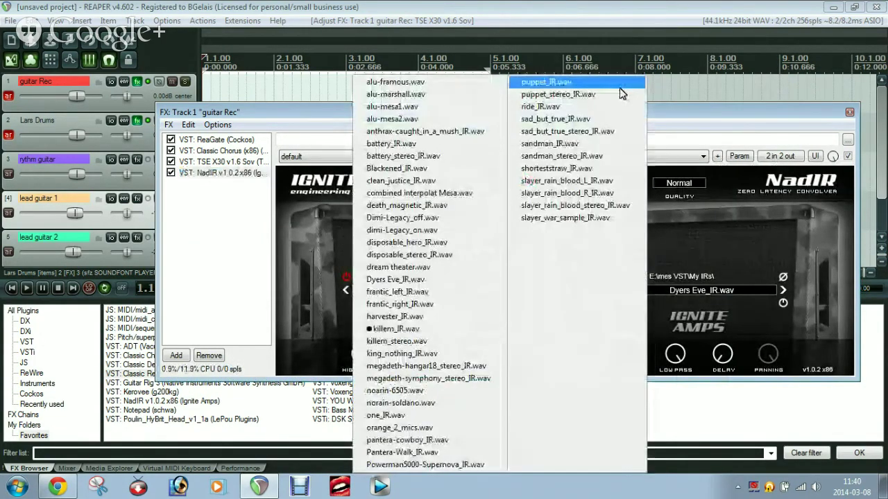
pyautogui.click(592, 152)
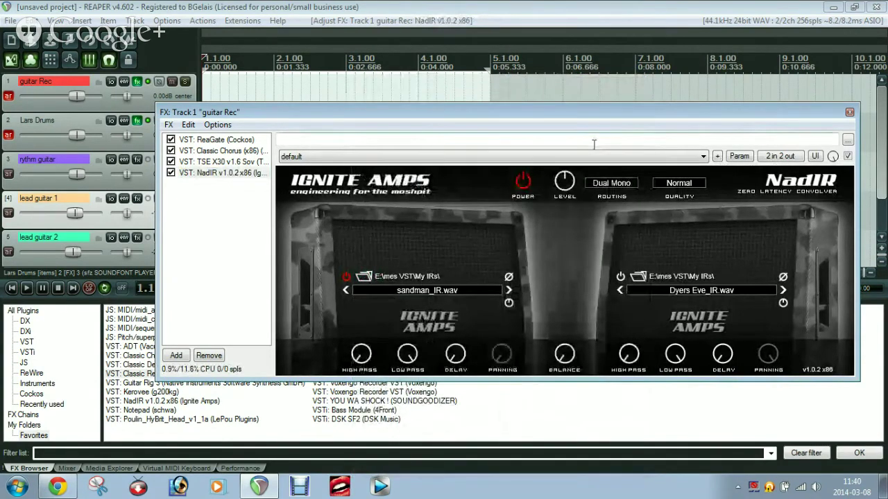
pyautogui.click(205, 162)
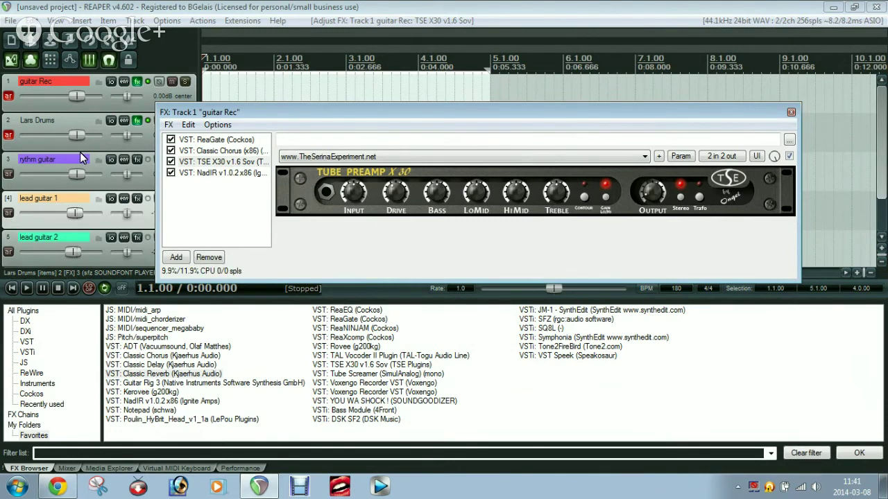
# Step: Bypass Classic Reverb on the master track and enable the Classic Reverb on the Lars Drums track instead
pyautogui.click(67, 469)
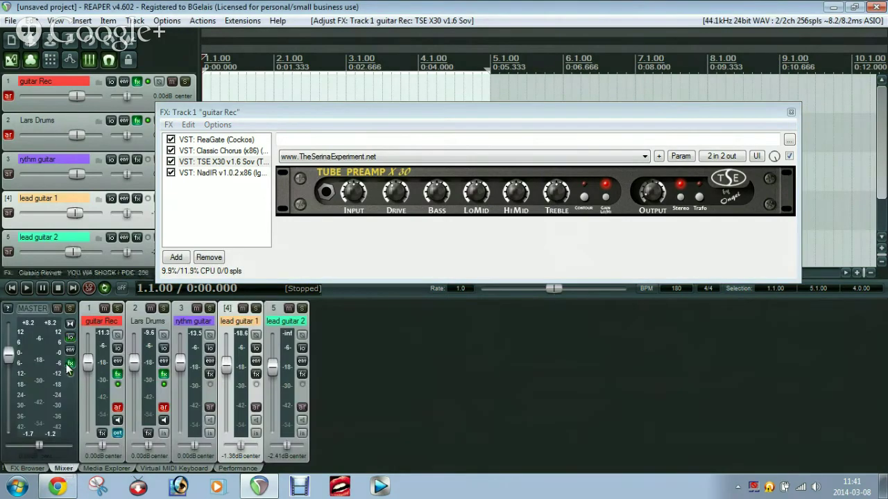
pyautogui.click(70, 363)
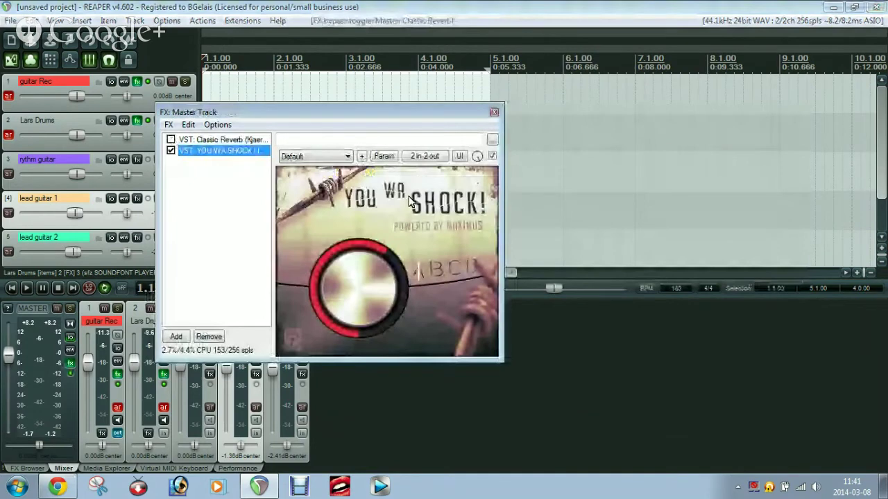
pyautogui.press('Escape')
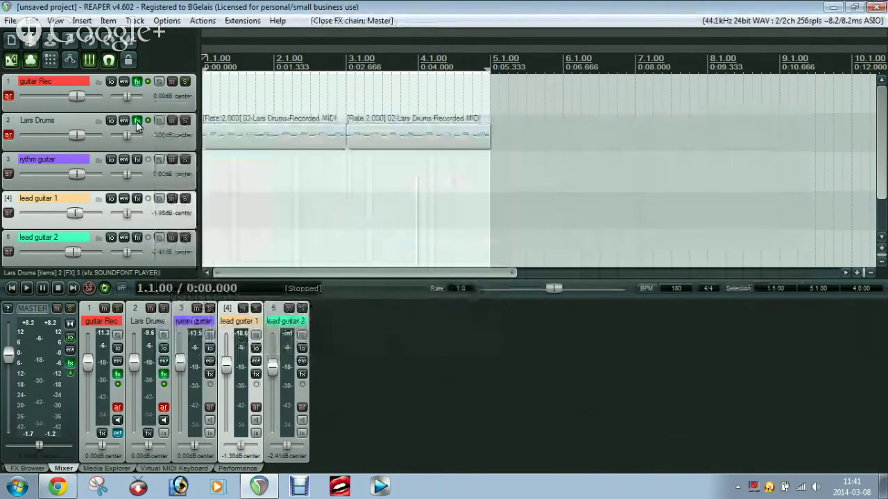
pyautogui.click(138, 122)
pyautogui.click(171, 162)
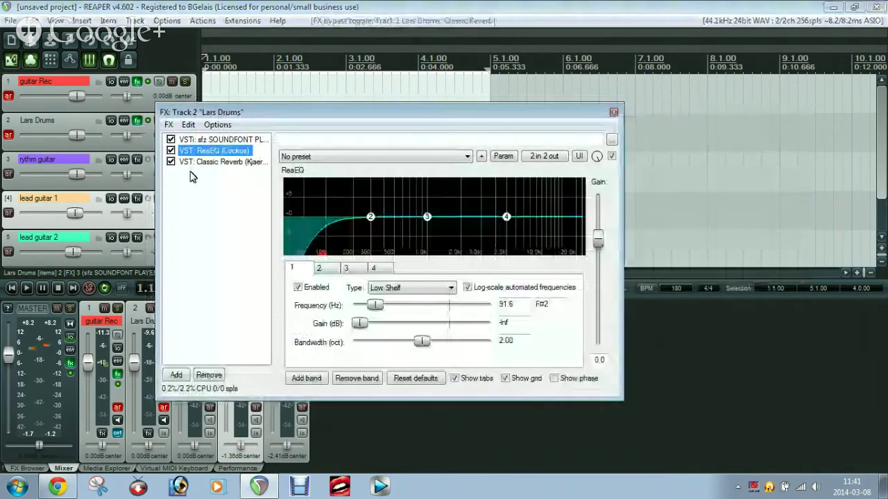
# Step: Set the project tempo to 100 BPM and play back the drum loop
pyautogui.click(680, 289)
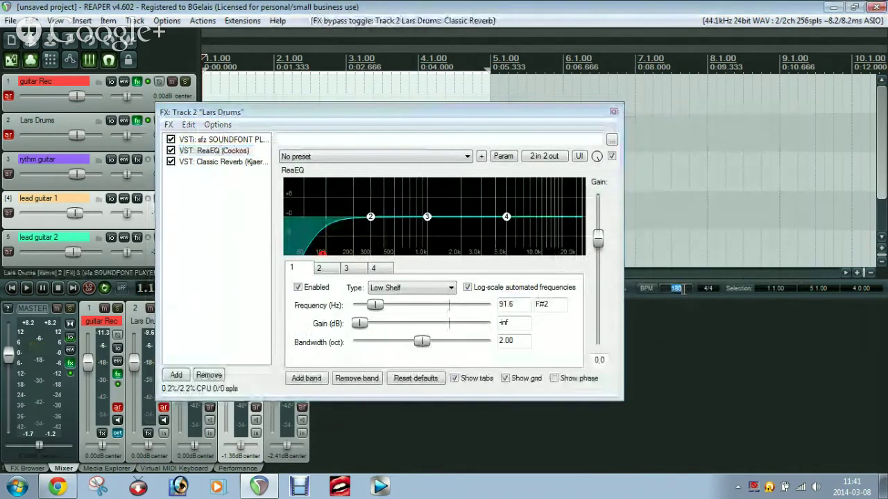
pyautogui.write('100')
pyautogui.press('Return')
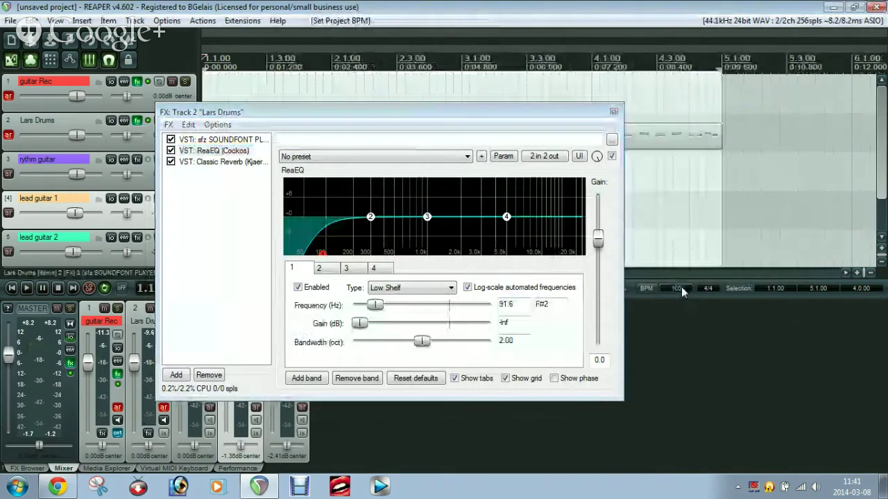
pyautogui.press('space')
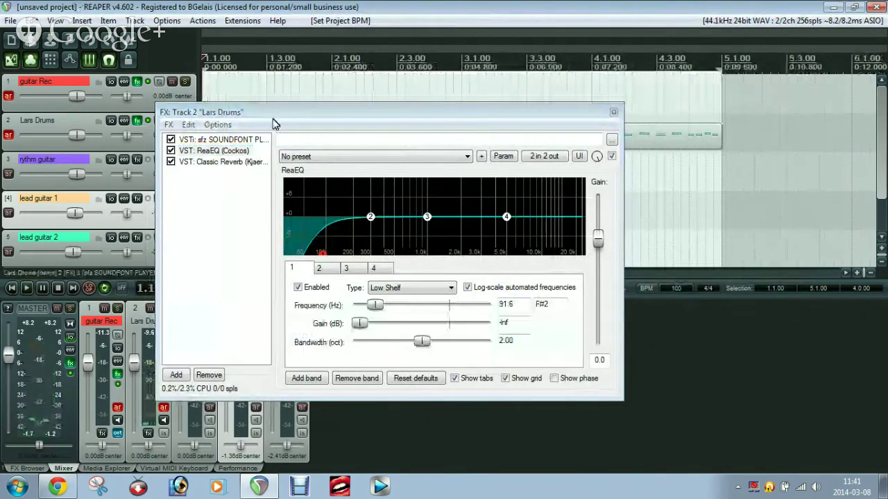
# Step: Load the soundfont 5-TamaRockSTAR.sf2 into the sfz player on the Lars Drums track
pyautogui.click(236, 142)
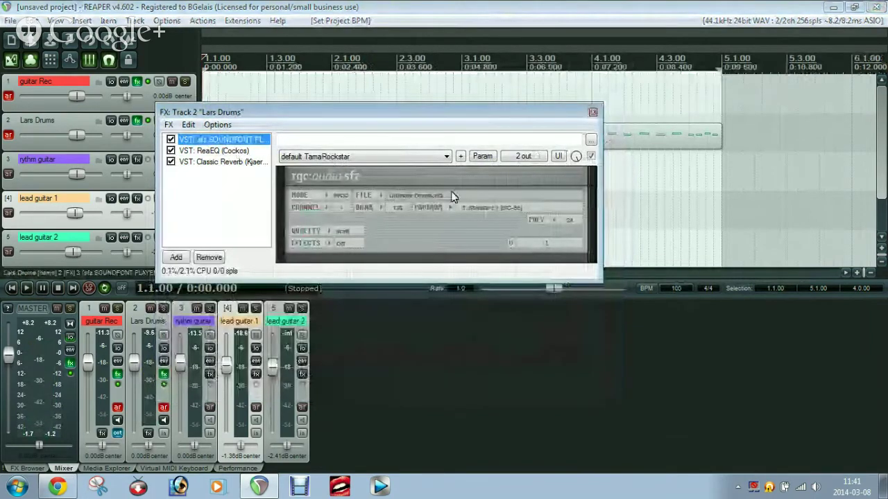
pyautogui.click(453, 196)
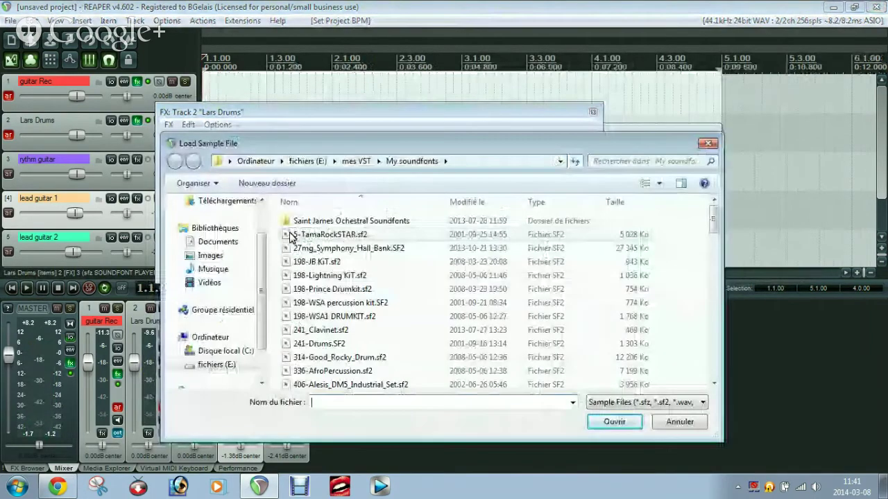
pyautogui.doubleClick(290, 236)
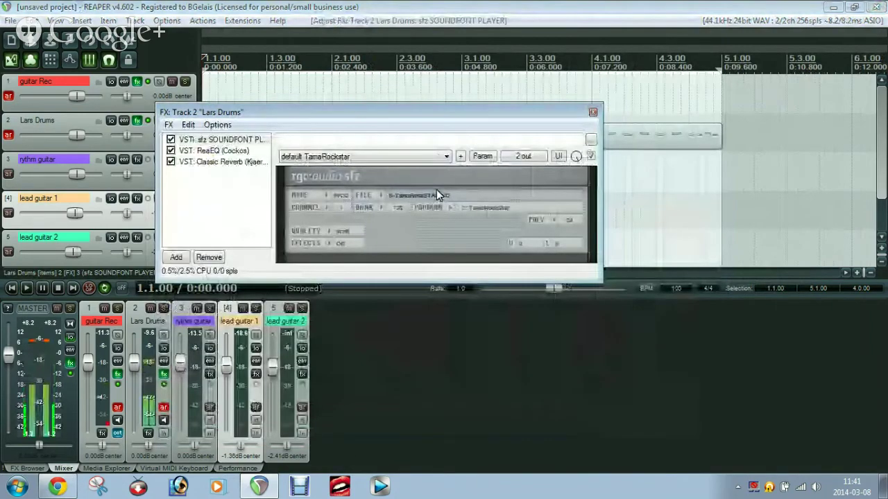
# Step: Load the soundfont 566-HARD ROCK DRUMS V3.sf2 into the Lars Drums sfz player, audition the loop, and view the track's Classic Reverb settings
pyautogui.click(437, 190)
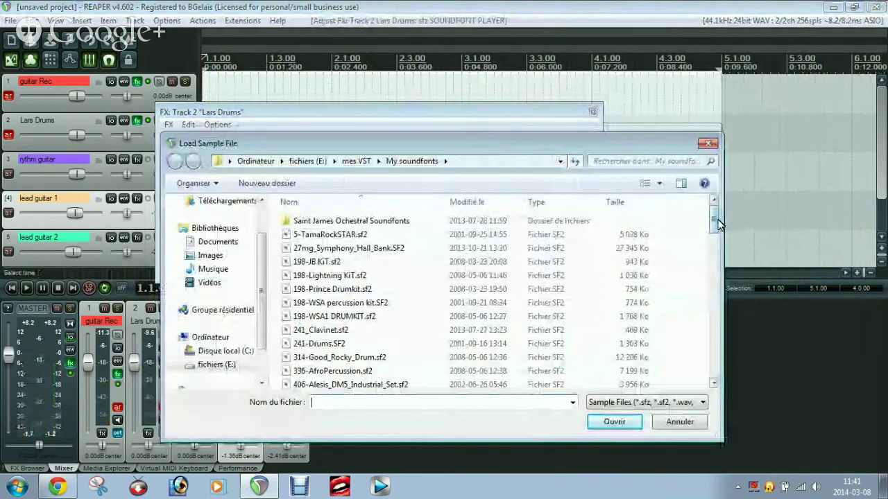
pyautogui.moveTo(714, 221); pyautogui.dragTo(713, 238)
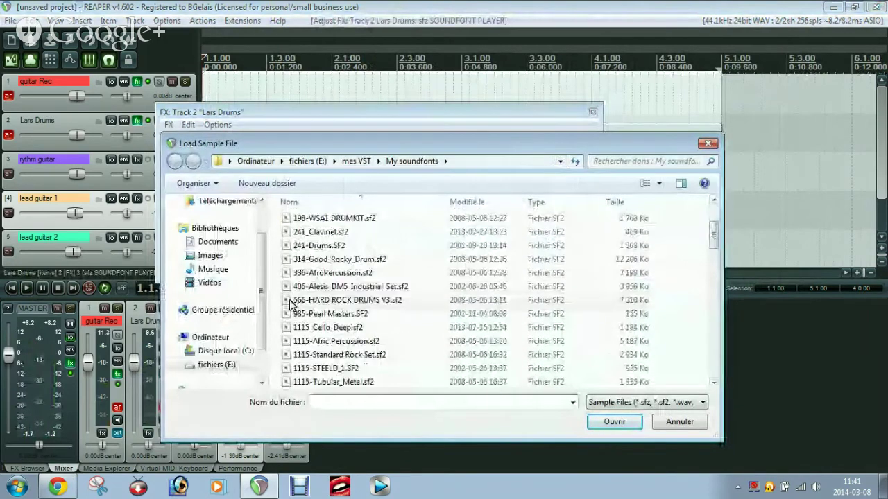
pyautogui.doubleClick(292, 306)
pyautogui.press('space')
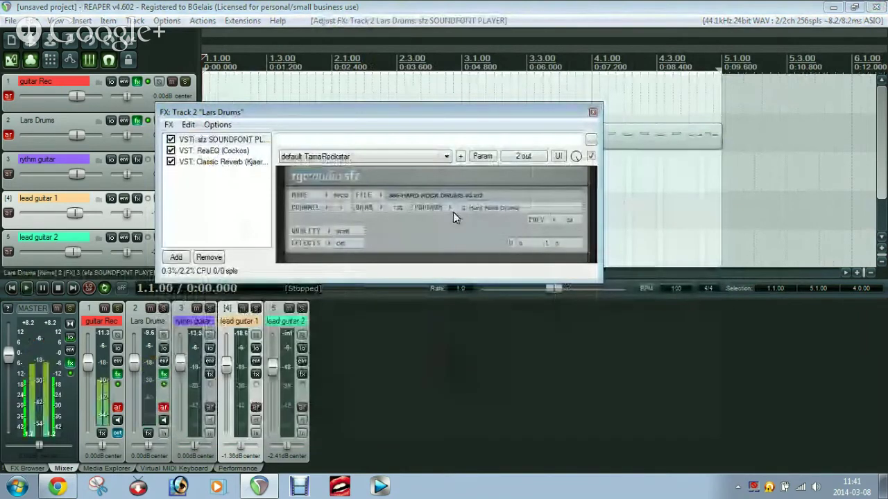
pyautogui.press('space')
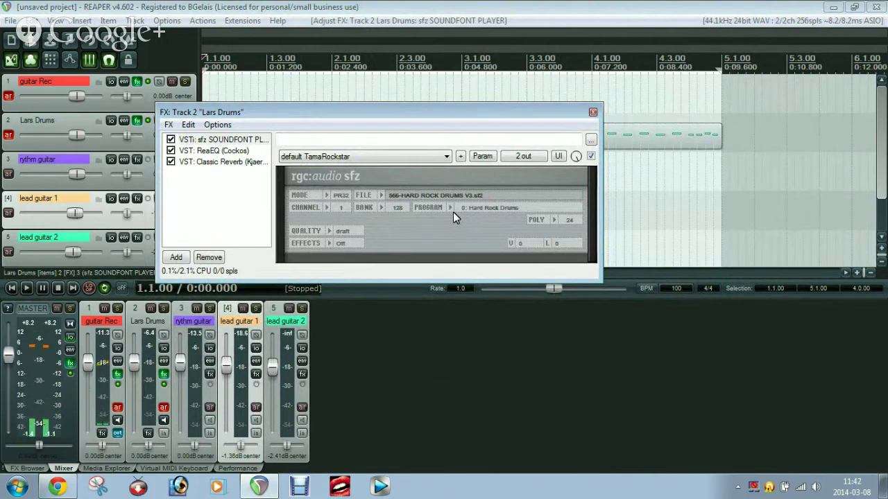
pyautogui.click(205, 162)
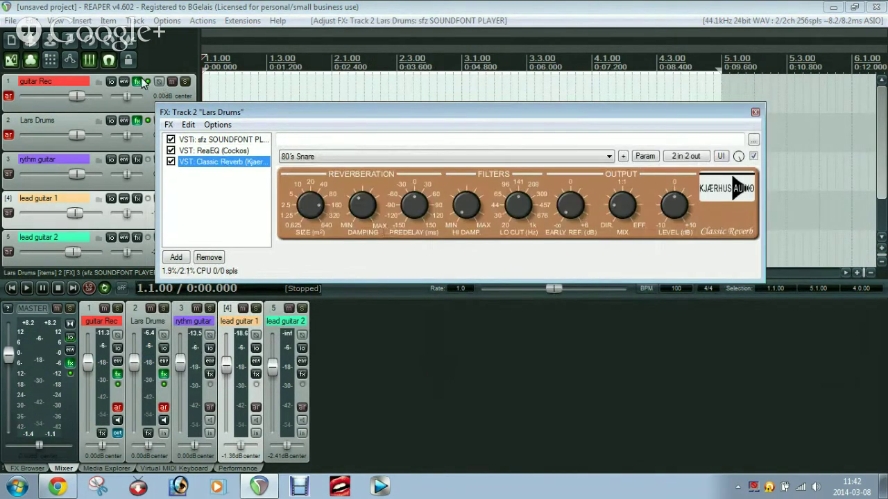
# Step: Load sad_but_true_IR.wav into NadIR's first cabinet on the guitar Rec track and close the effects chain
pyautogui.click(142, 82)
pyautogui.click(248, 173)
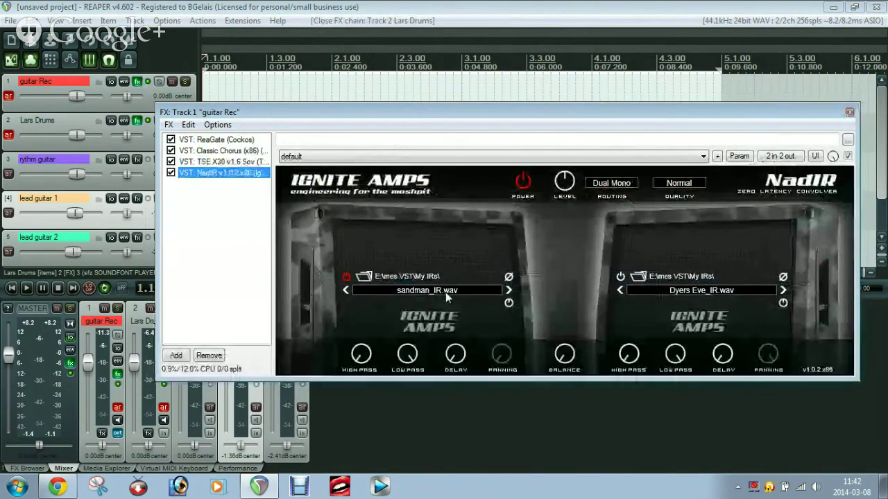
pyautogui.click(446, 292)
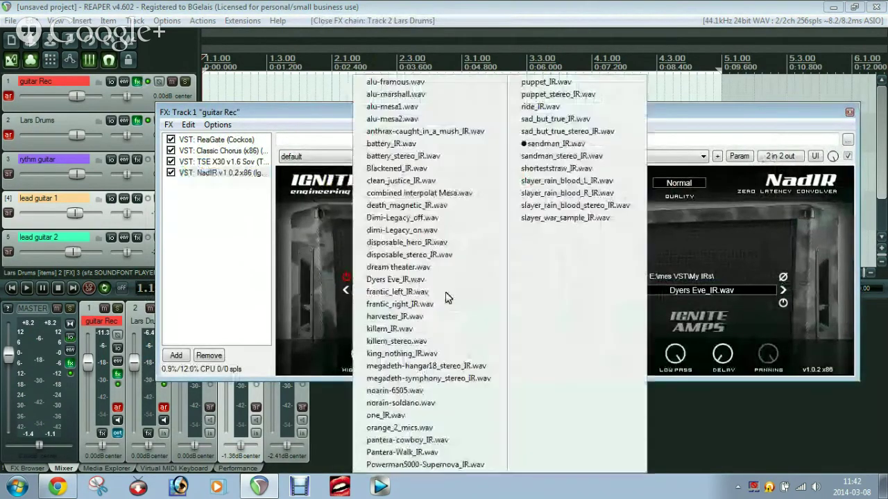
pyautogui.click(576, 119)
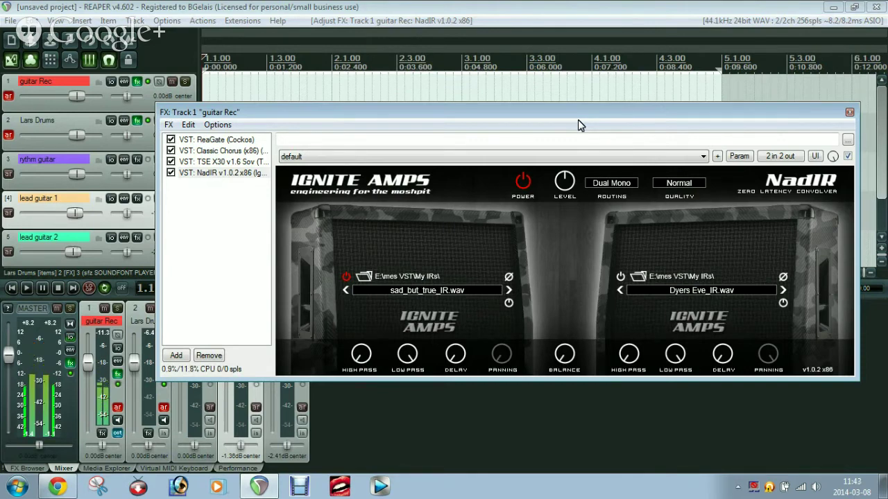
pyautogui.click(850, 113)
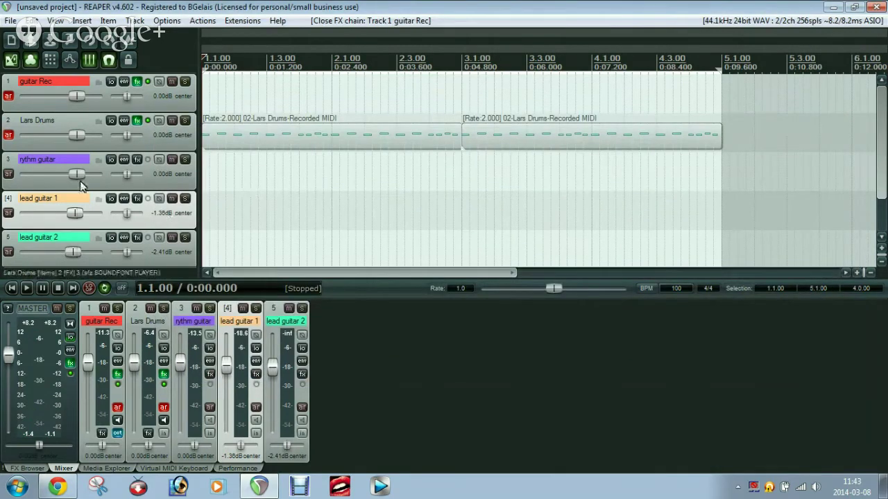
# Step: Create a new project from the hard rock brit full gear template, discarding the current project's unsaved changes
pyautogui.click(10, 20)
pyautogui.moveTo(60, 110)
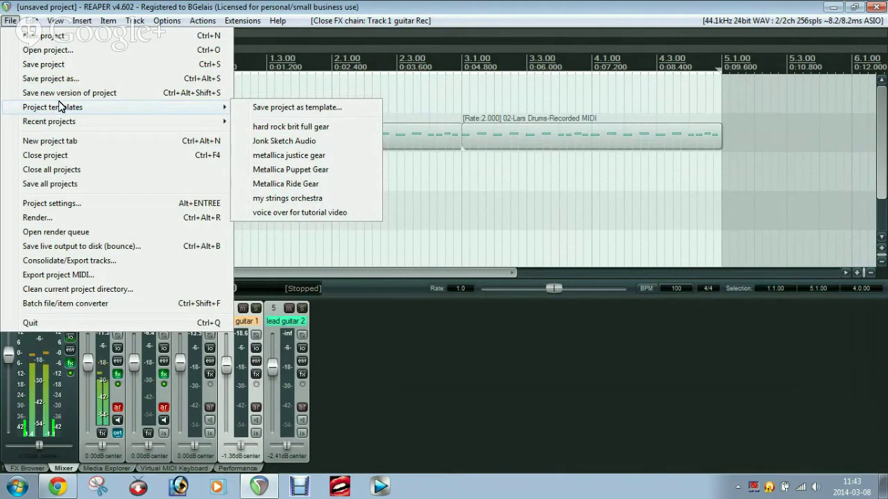
pyautogui.click(280, 129)
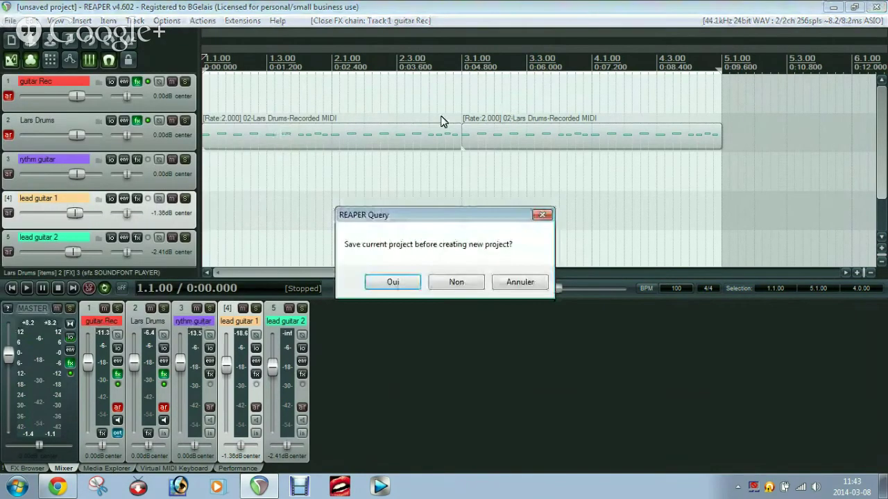
pyautogui.click(461, 280)
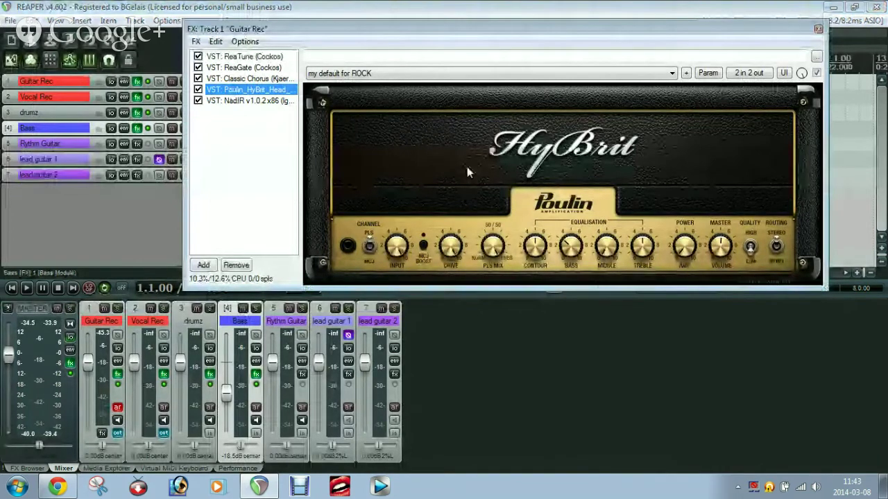
# Step: Try the HyBrit head's channel and quality switches on the Guitar Rec track and close its effects chain
pyautogui.click(369, 254)
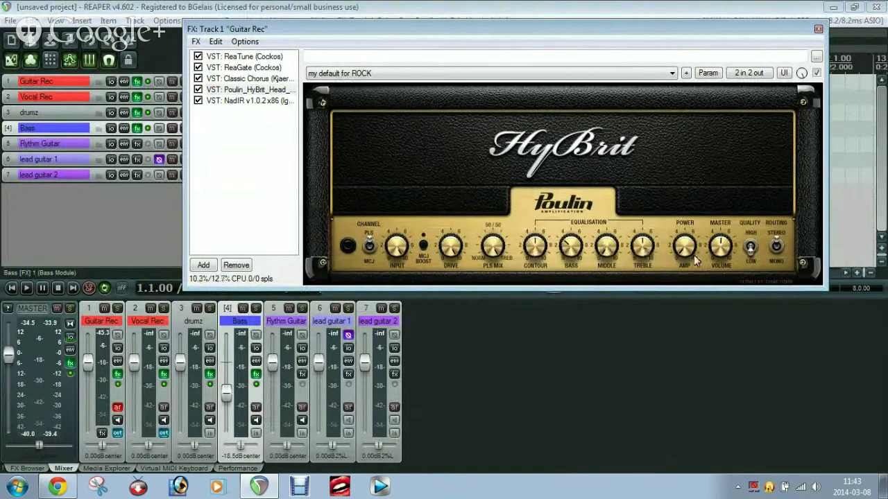
pyautogui.click(750, 250)
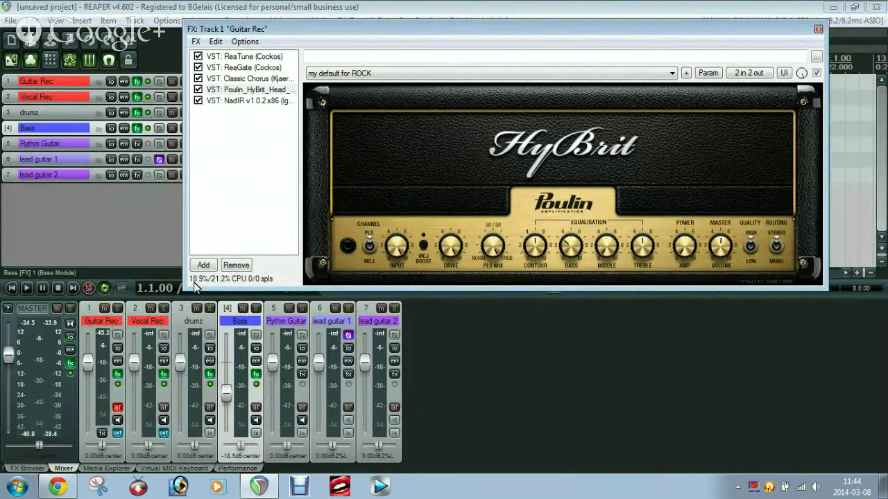
pyautogui.click(751, 249)
pyautogui.click(818, 30)
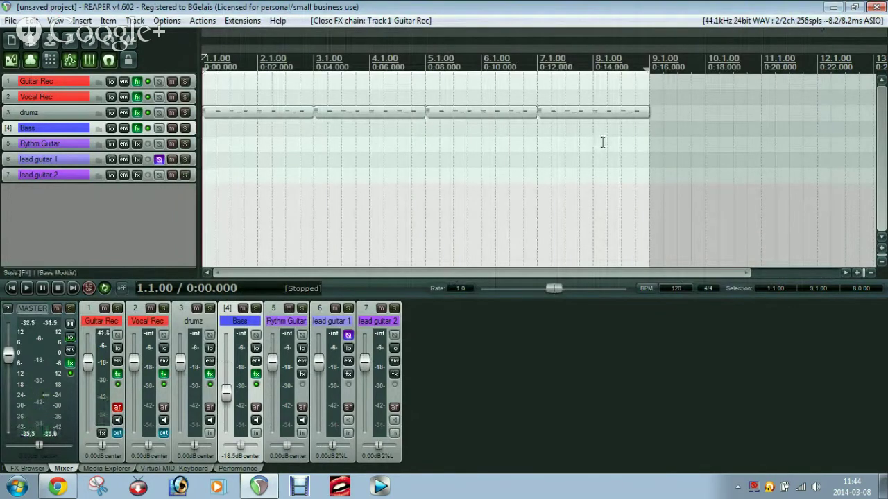
# Step: Arm the Vocal Rec track for recording, view the FX Browser and Media Explorer, and return to the mixer
pyautogui.click(164, 407)
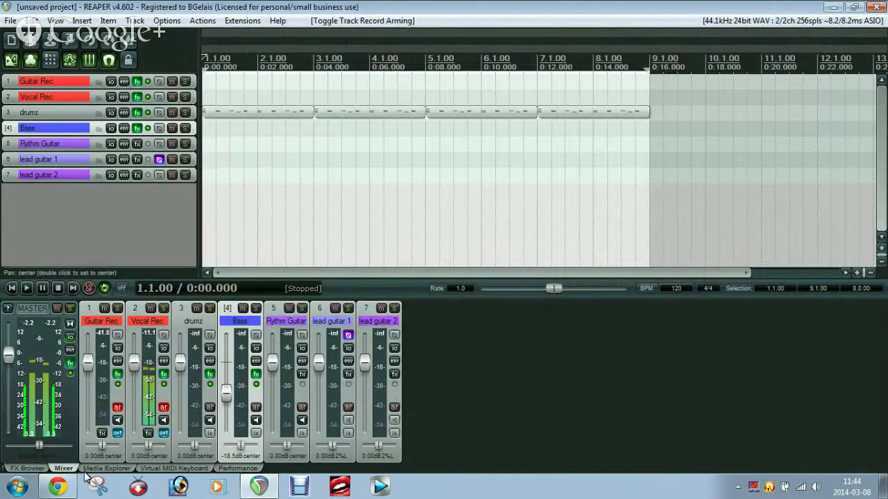
pyautogui.click(35, 470)
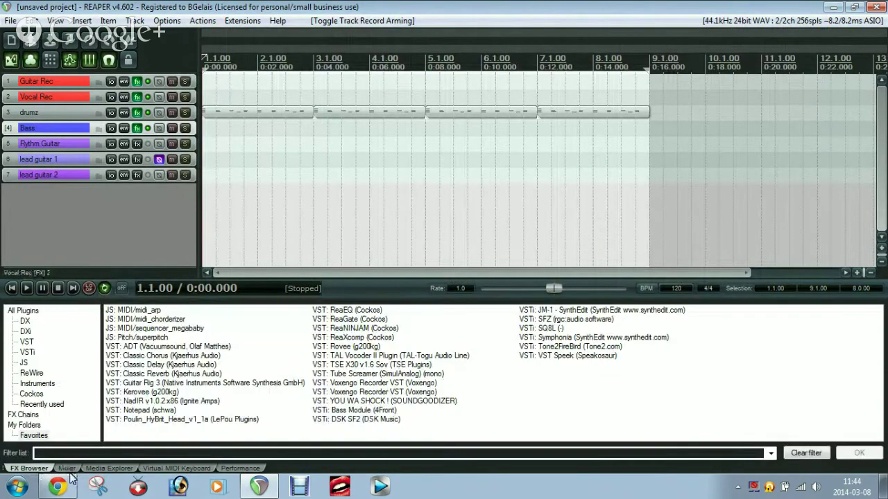
pyautogui.click(69, 469)
pyautogui.click(90, 470)
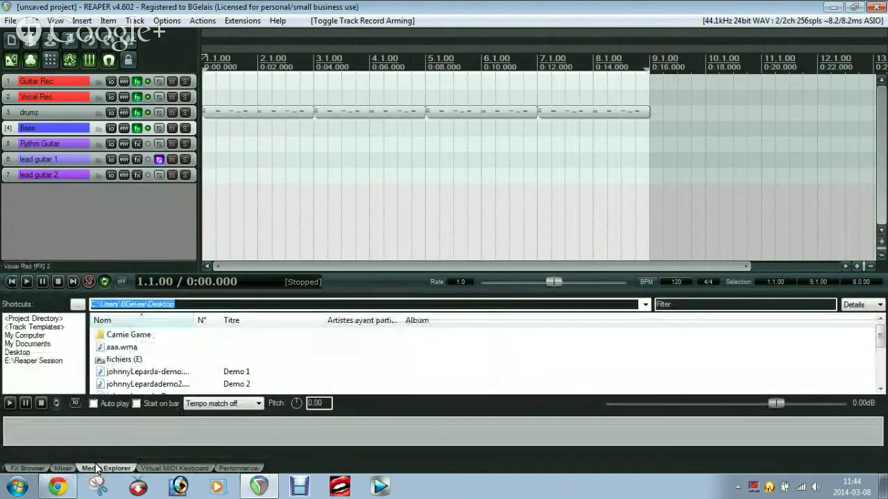
pyautogui.click(63, 469)
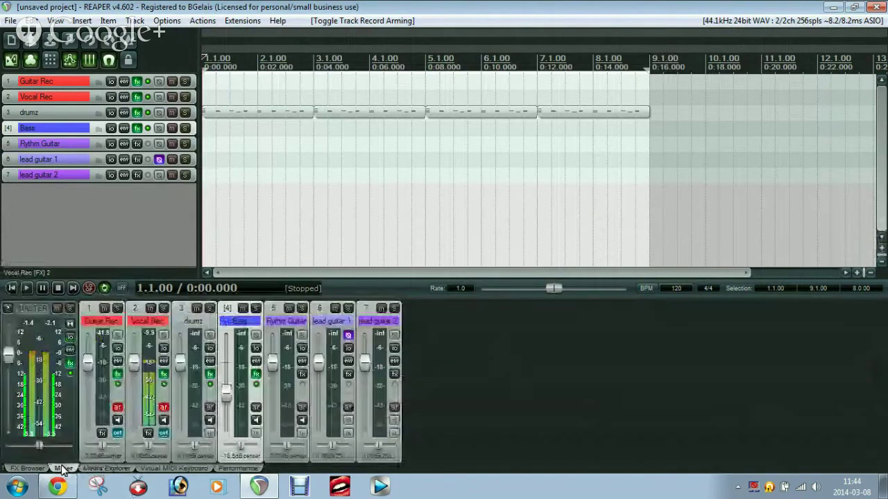
# Step: Review the YOU WA SHOCK! and Classic Reverb effects on the master track and play back the drum loop
pyautogui.click(70, 363)
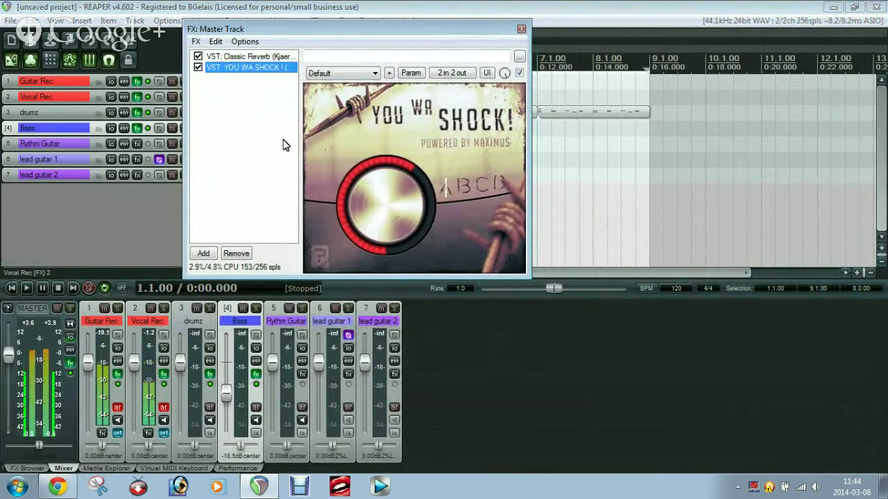
pyautogui.click(252, 58)
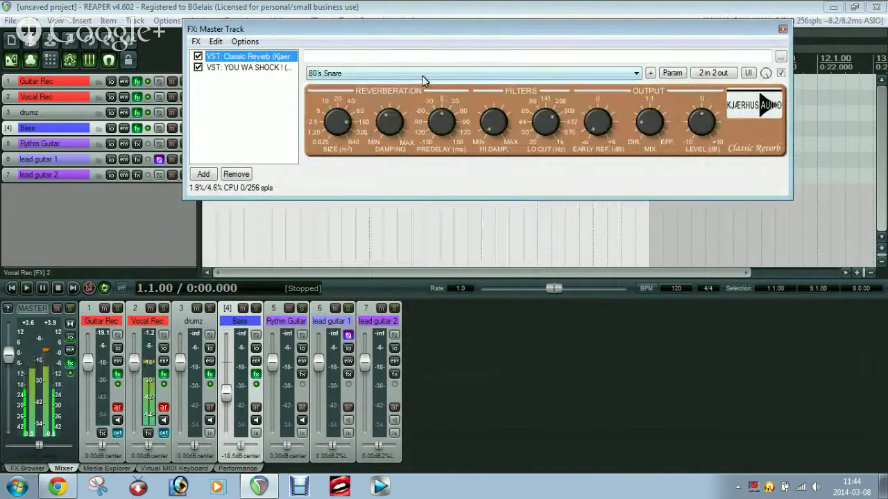
pyautogui.click(782, 29)
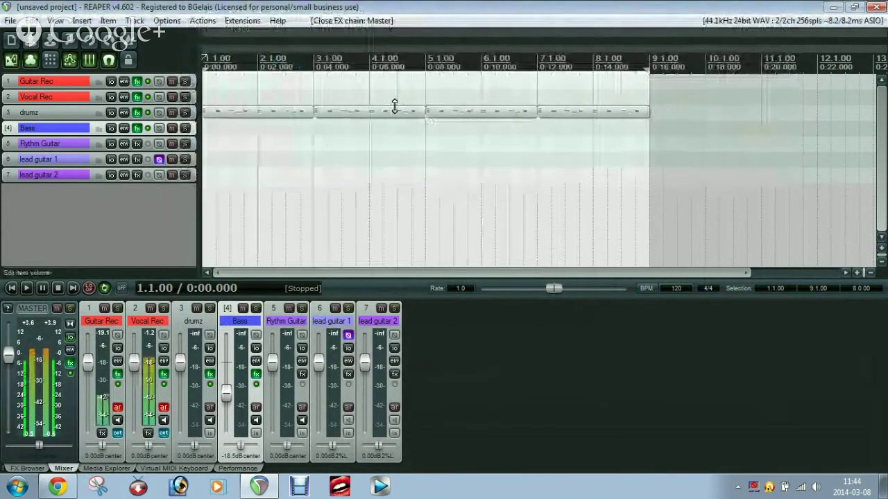
pyautogui.press('space')
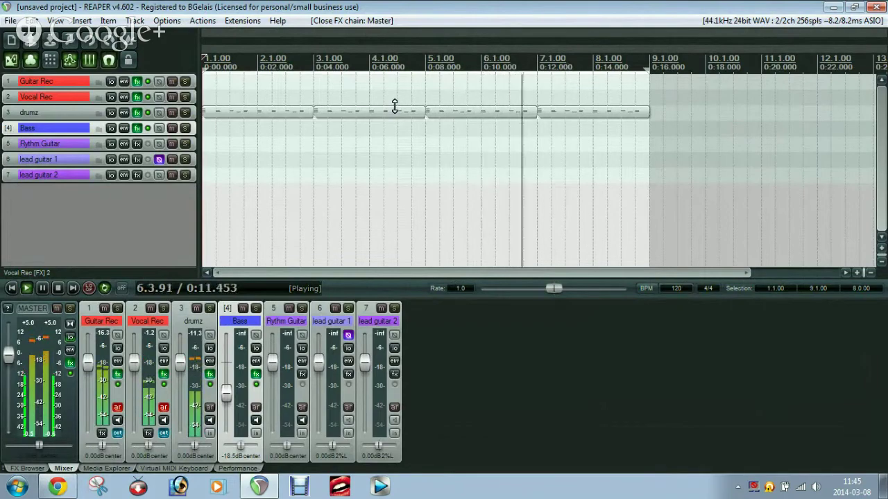
pyautogui.press('space')
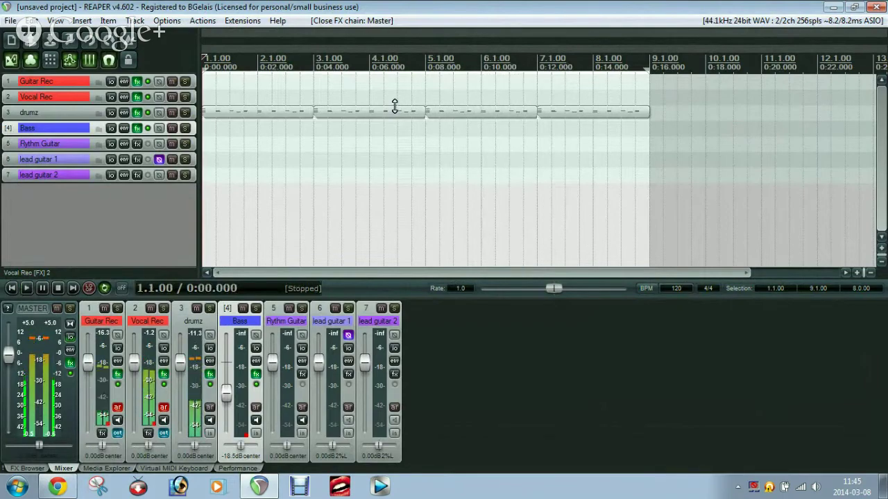
# Step: View the list of Marshall Full IR impulses for NadIR's first cabinet on the Guitar Rec track
pyautogui.click(137, 82)
pyautogui.click(252, 101)
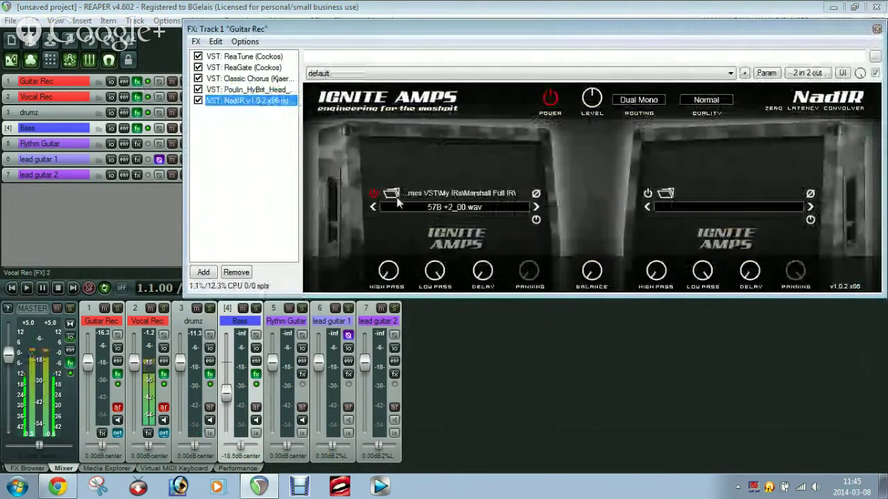
pyautogui.click(413, 206)
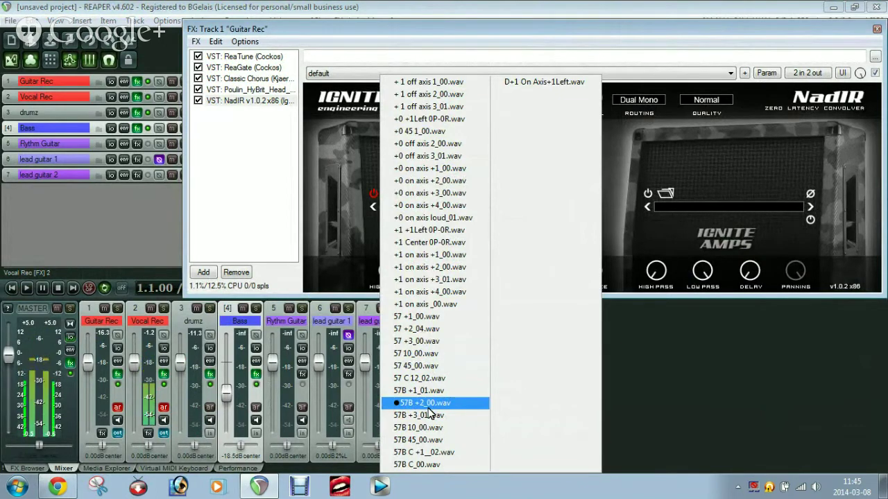
pyautogui.click(591, 38)
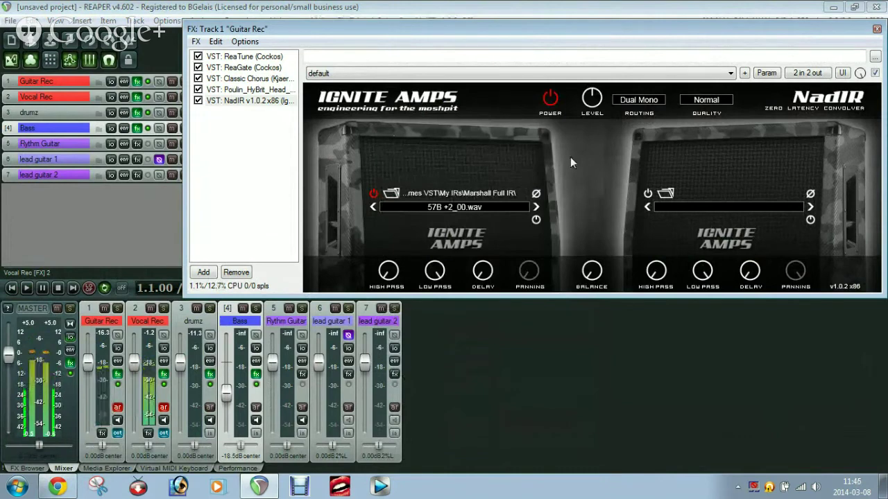
# Step: Step forward through the Marshall impulses in NadIR's first cabinet until + 1 off axis 1_00.wav is loaded
pyautogui.click(536, 206)
pyautogui.click(536, 206)
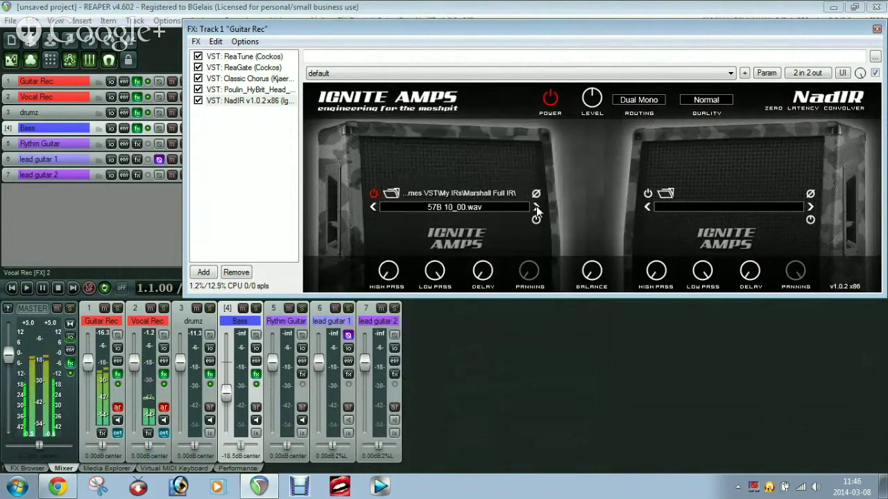
pyautogui.click(536, 206)
pyautogui.click(536, 206)
pyautogui.click(537, 206)
pyautogui.click(537, 206)
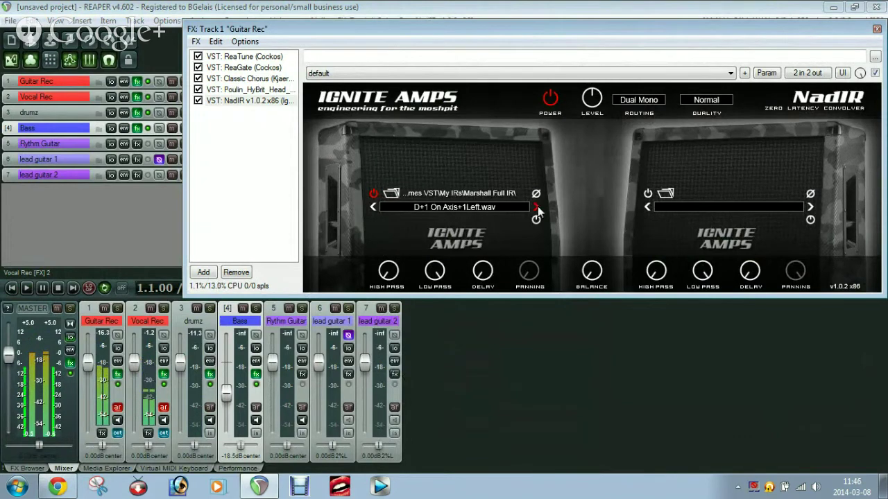
pyautogui.click(537, 206)
# Step: Audition + 1 off axis 2_00.wav in NadIR's first cabinet and reload 57B +2_00.wav
pyautogui.click(491, 208)
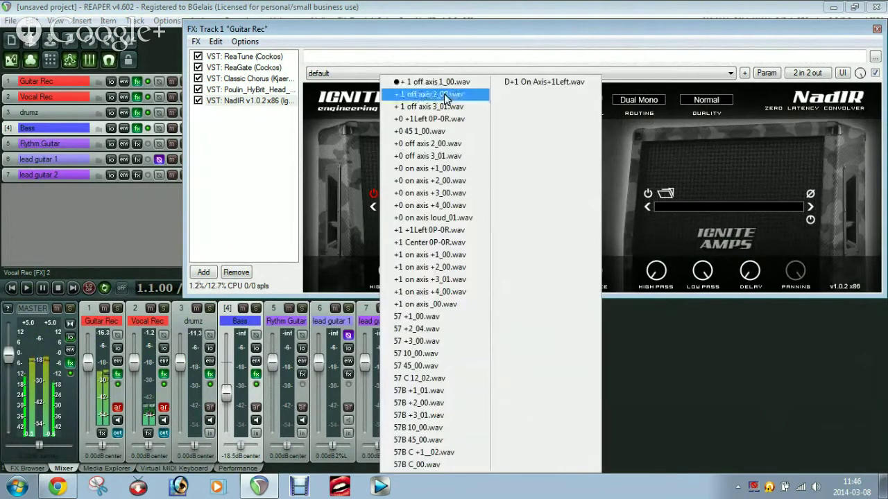
pyautogui.click(447, 95)
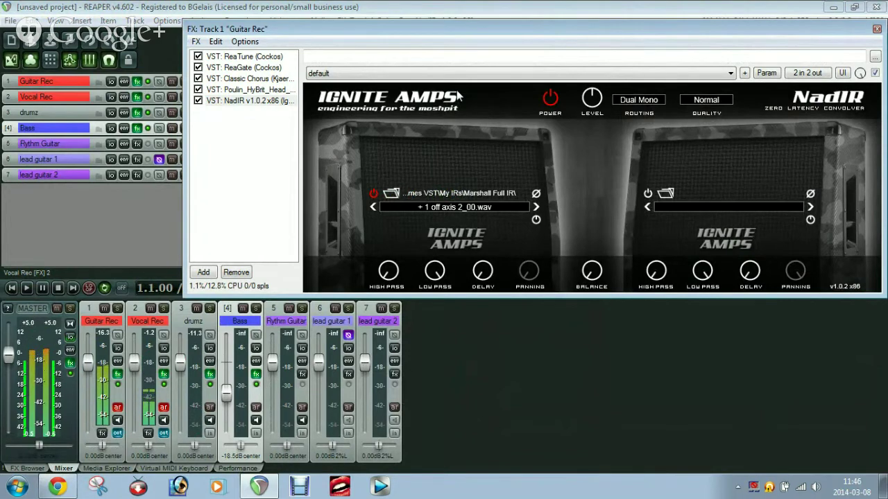
pyautogui.click(451, 208)
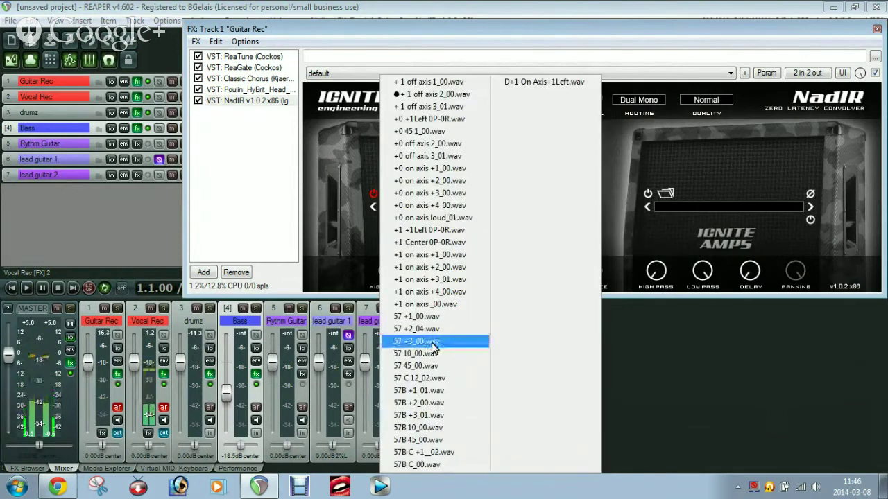
pyautogui.click(416, 403)
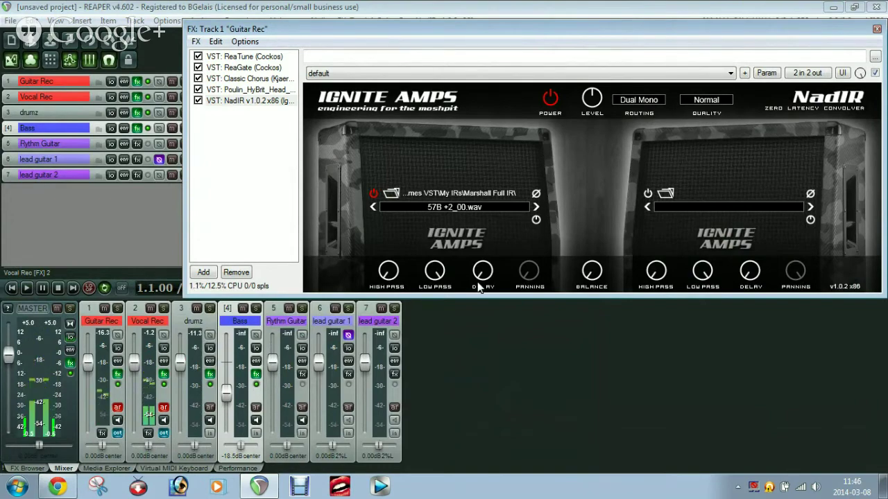
# Step: Compare the Vocal Rec track's sound with the ADT effect enabled and bypassed, and view its parameters
pyautogui.click(137, 97)
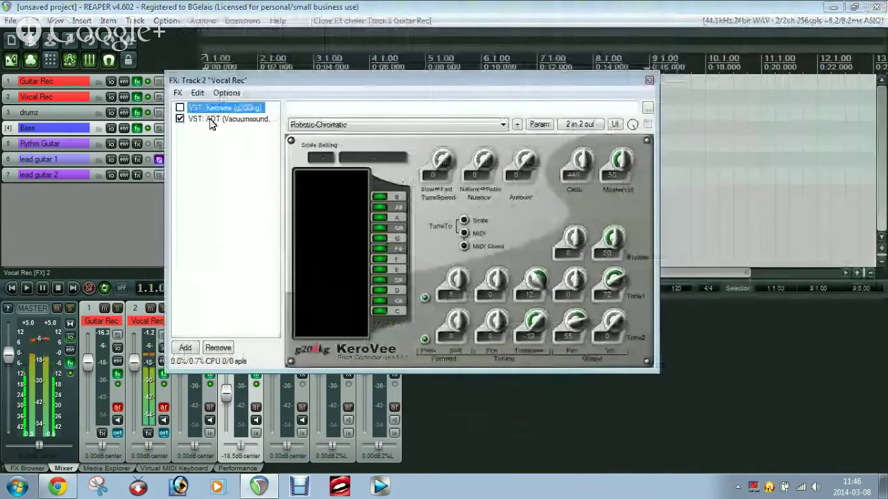
pyautogui.click(180, 120)
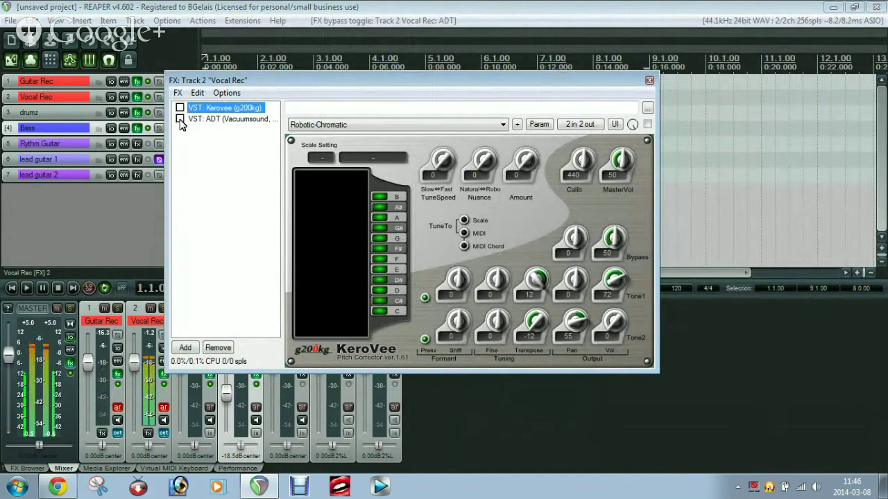
pyautogui.click(194, 121)
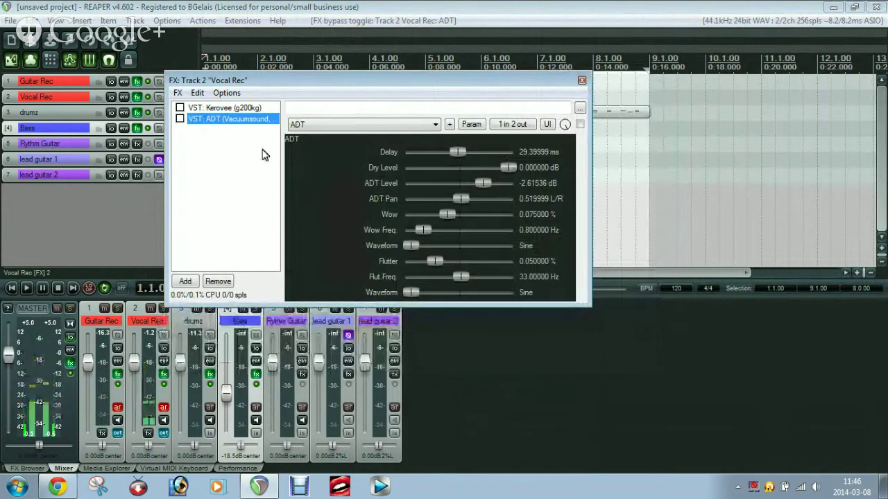
pyautogui.click(180, 120)
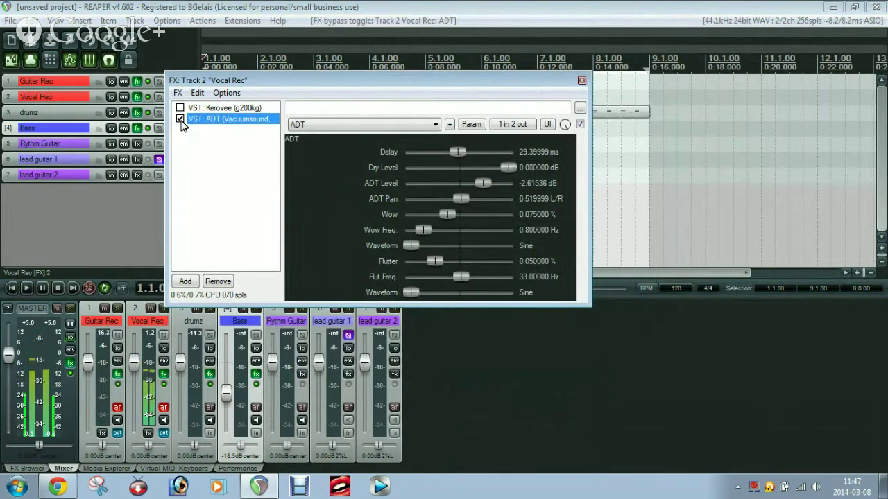
pyautogui.click(180, 120)
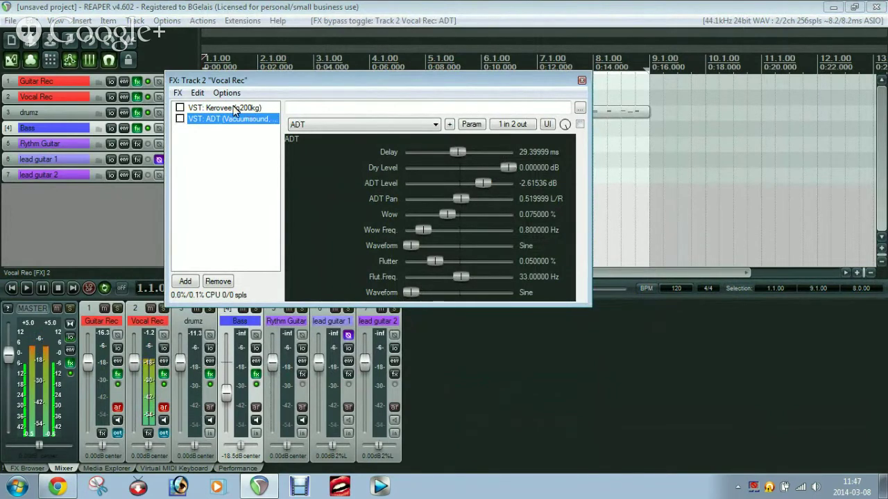
# Step: Enable the ADT effect and the Kerovee pitch corrector on the Vocal Rec track
pyautogui.click(229, 108)
pyautogui.click(180, 120)
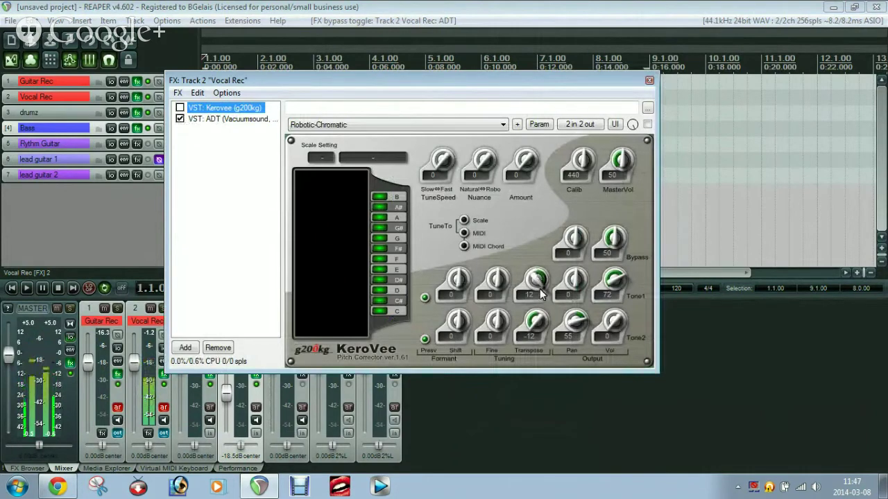
pyautogui.click(180, 108)
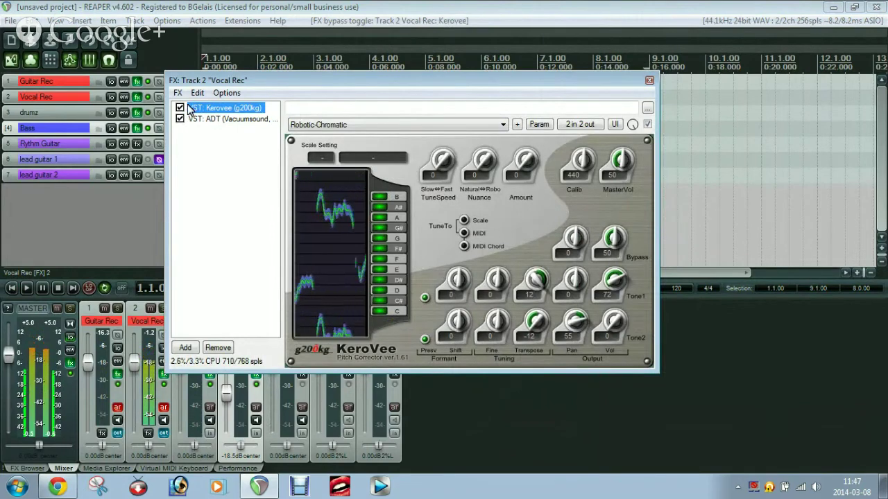
pyautogui.press('space')
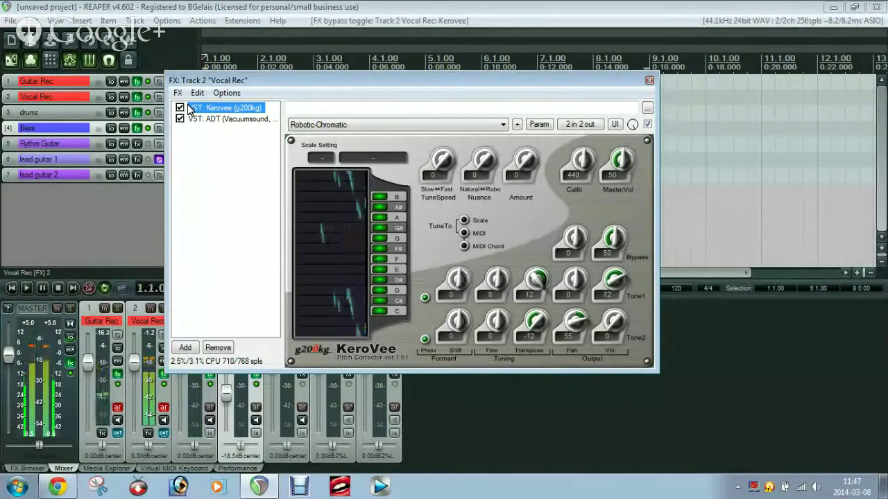
# Step: Turn Kerovee's bypass volume all the way down and set the Tone1 formant shift to 41
pyautogui.click(537, 281)
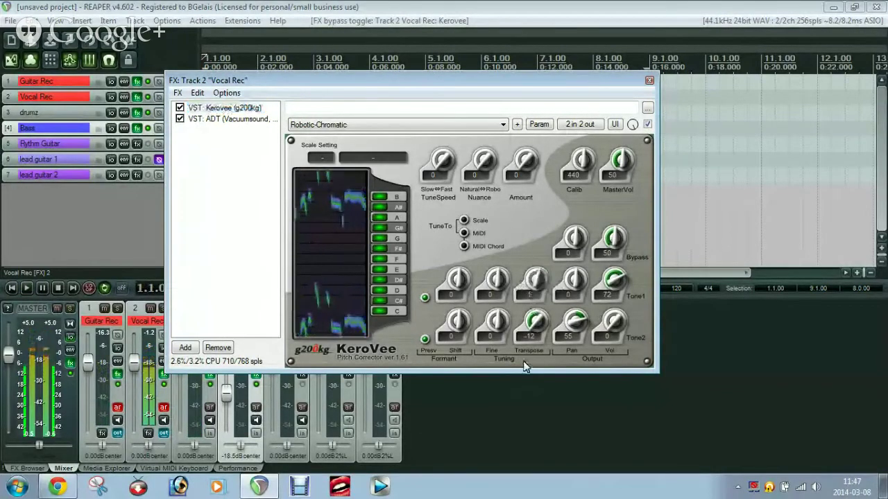
pyautogui.moveTo(613, 239); pyautogui.dragTo(600, 351)
pyautogui.moveTo(625, 244); pyautogui.dragTo(610, 137)
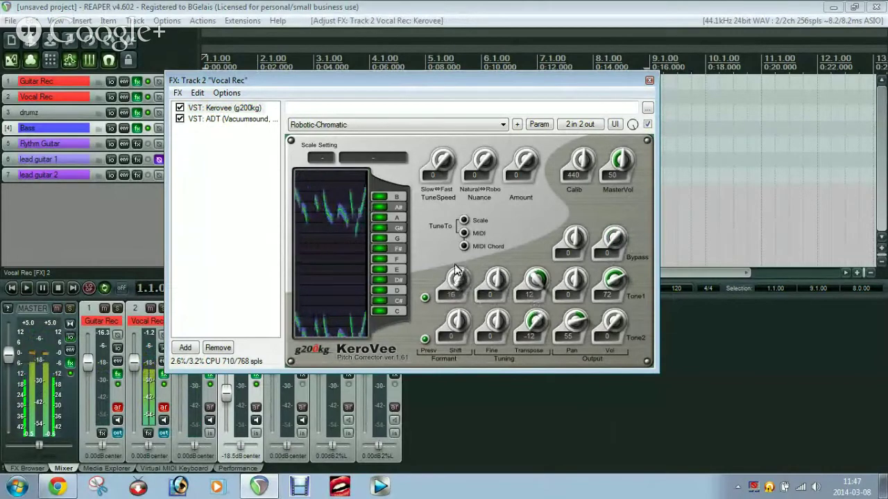
pyautogui.moveTo(456, 258); pyautogui.dragTo(458, 254)
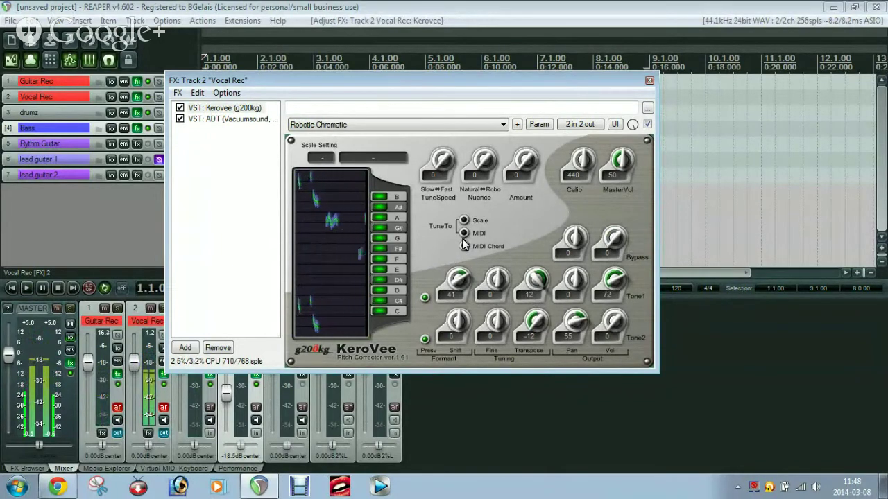
# Step: Audition the vocal through Kerovee, first as set and again with its bypass volume raised to 53
pyautogui.press('space')
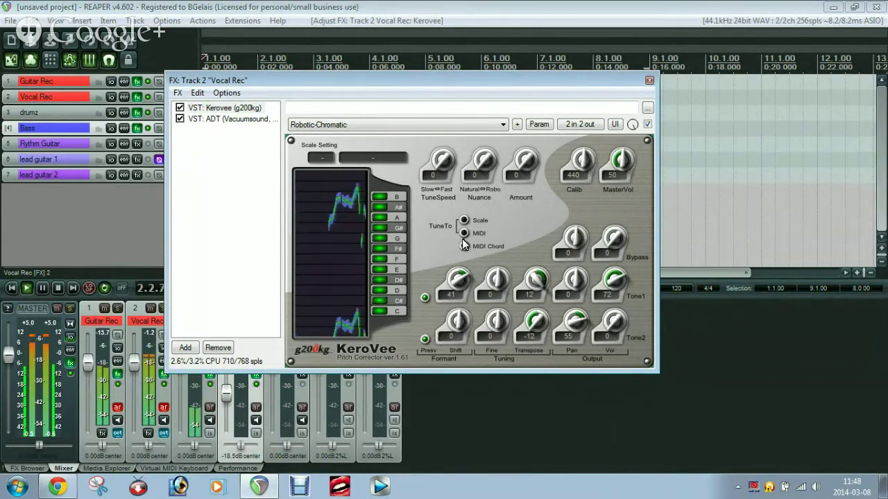
pyautogui.press('space')
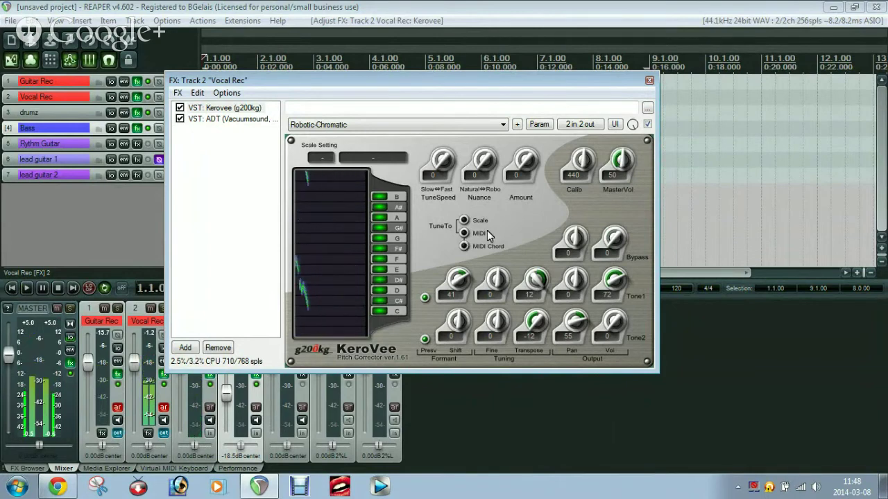
pyautogui.moveTo(614, 240); pyautogui.dragTo(616, 139)
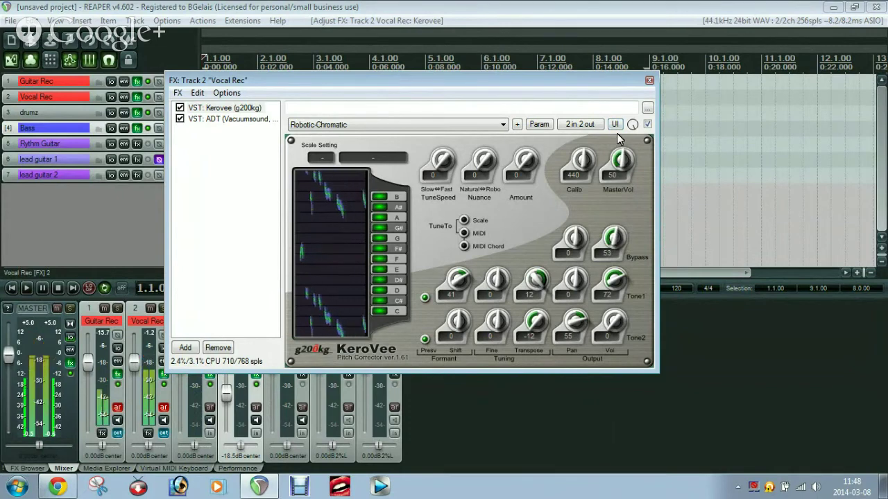
pyautogui.press('space')
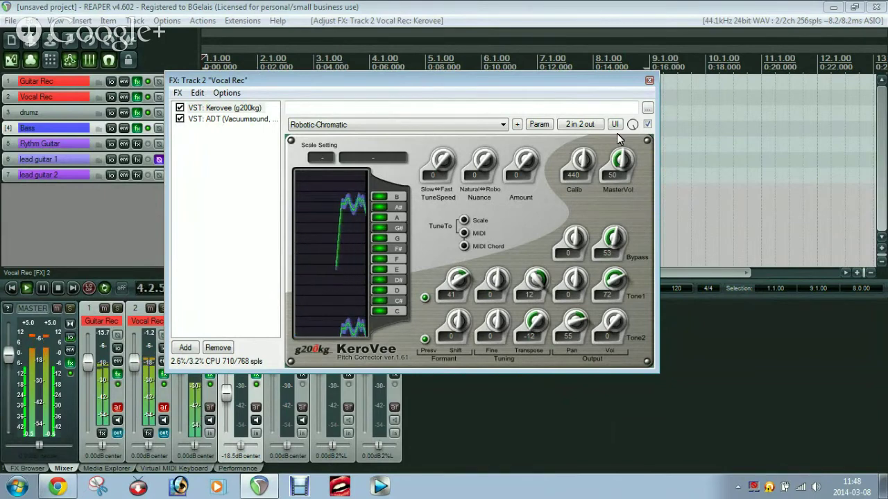
pyautogui.press('space')
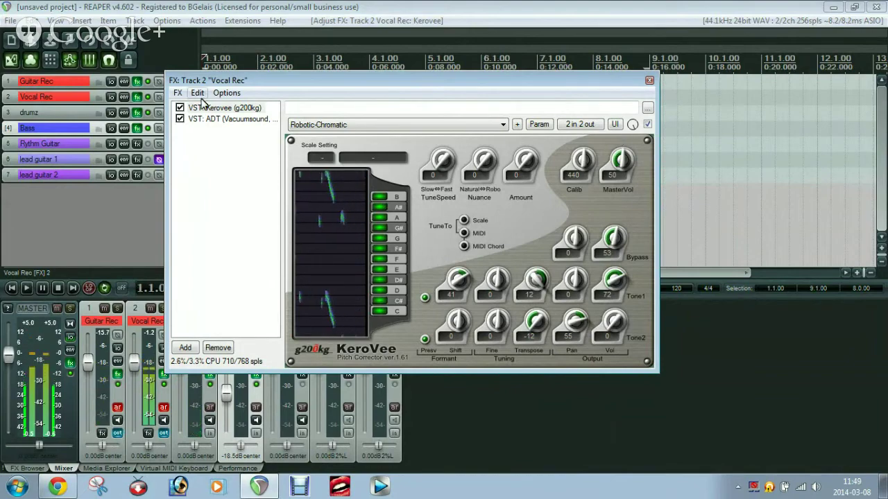
# Step: Disable Kerovee on the Vocal Rec track and view the YOU WA SHOCK! effect on the master track
pyautogui.click(179, 108)
pyautogui.click(70, 363)
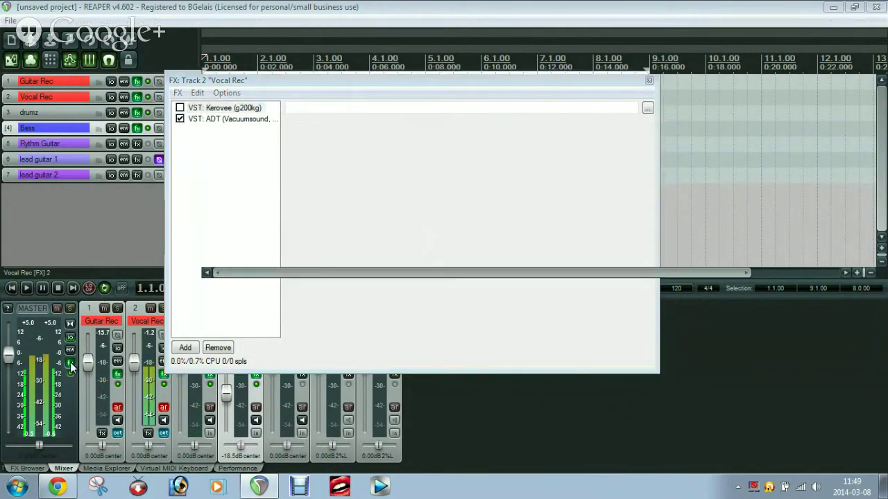
pyautogui.click(249, 120)
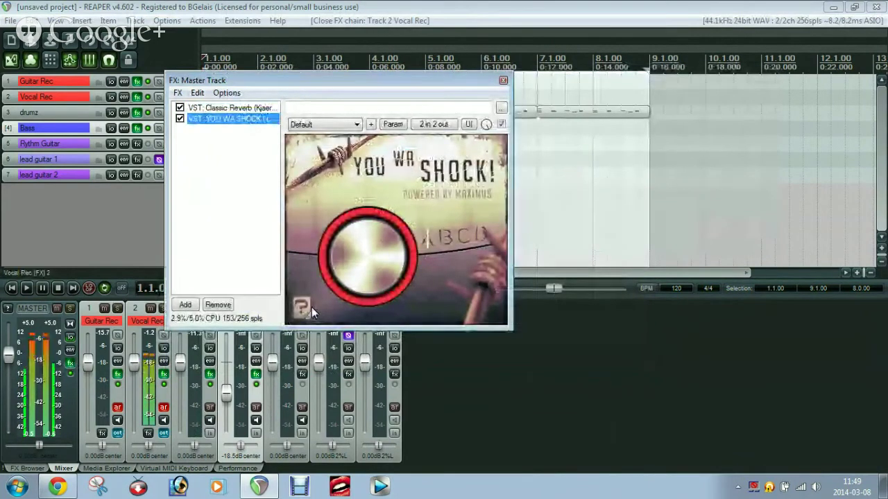
# Step: Re-enable Kerovee on the Vocal Rec track and turn its bypass volume down to 0
pyautogui.click(137, 96)
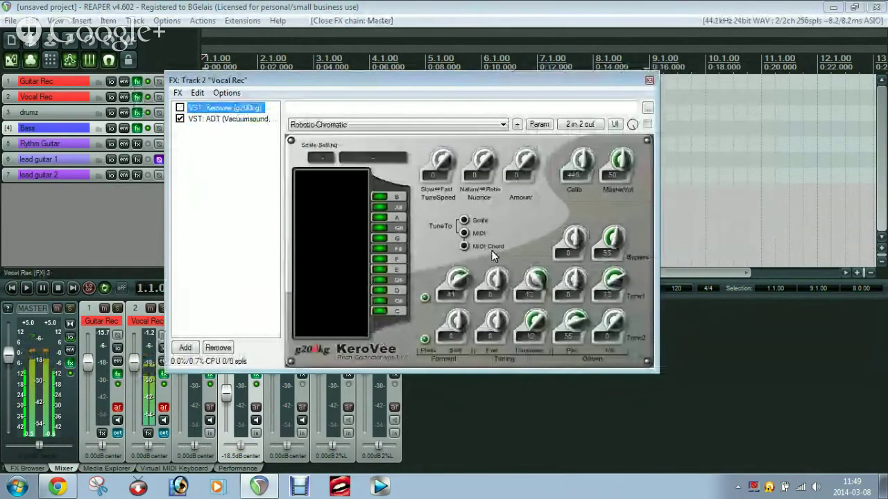
pyautogui.click(179, 108)
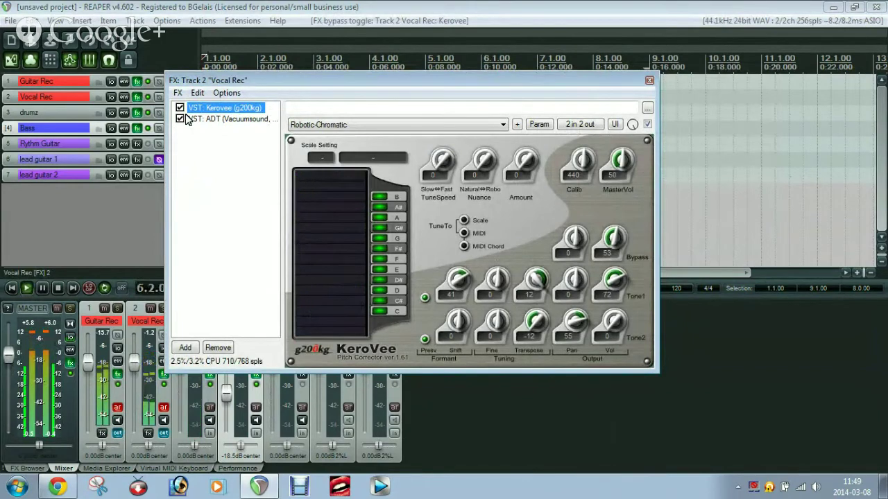
pyautogui.moveTo(614, 254); pyautogui.dragTo(625, 407)
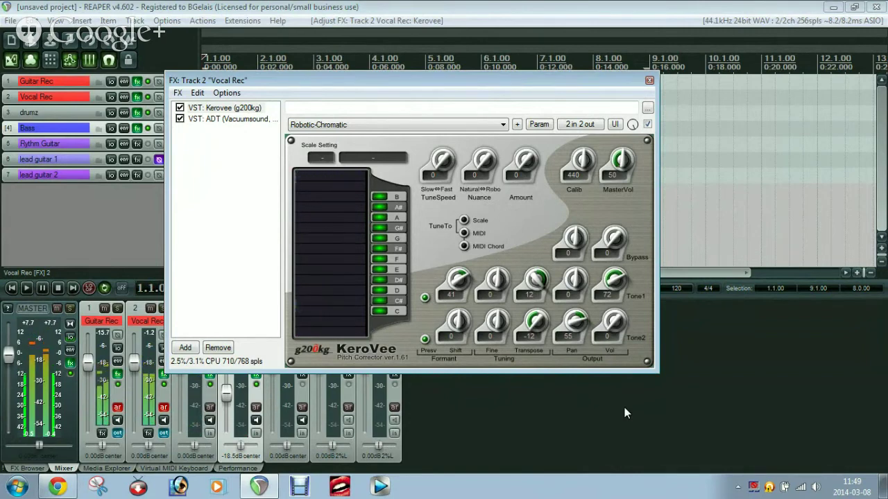
# Step: Arm the drumz track for recording and disable both Kerovee and ADT on the Vocal Rec track
pyautogui.click(210, 409)
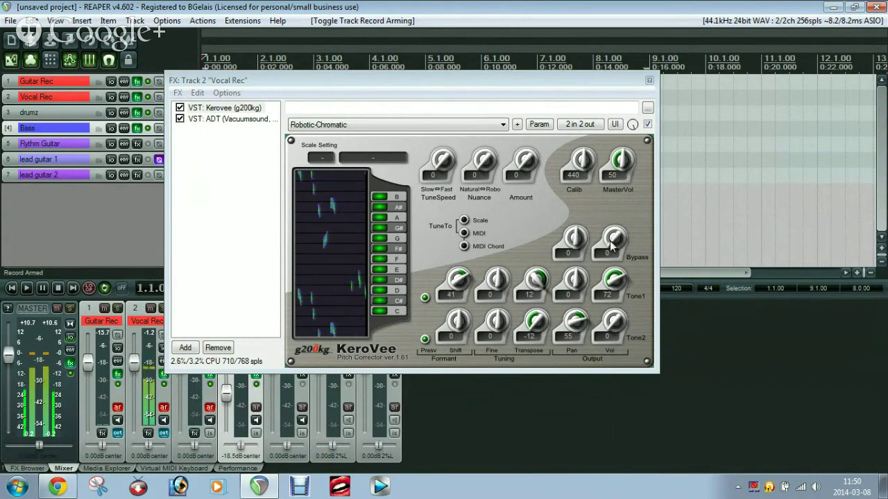
pyautogui.click(179, 107)
pyautogui.click(180, 119)
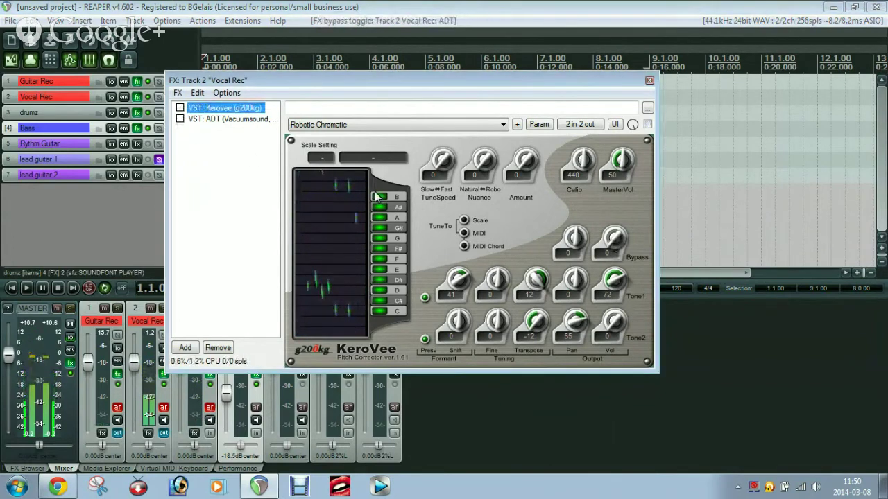
pyautogui.click(650, 82)
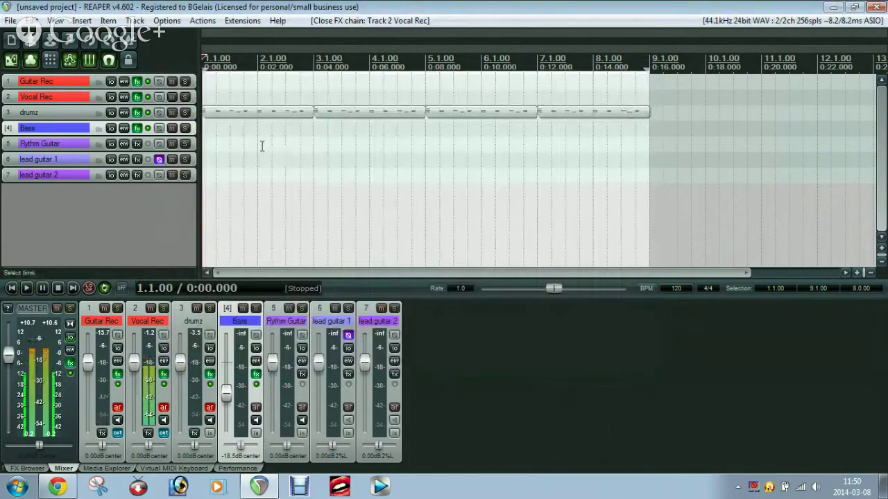
# Step: Create a new project without saving the current one and add the SFZ instrument on a new track
pyautogui.click(11, 21)
pyautogui.click(14, 36)
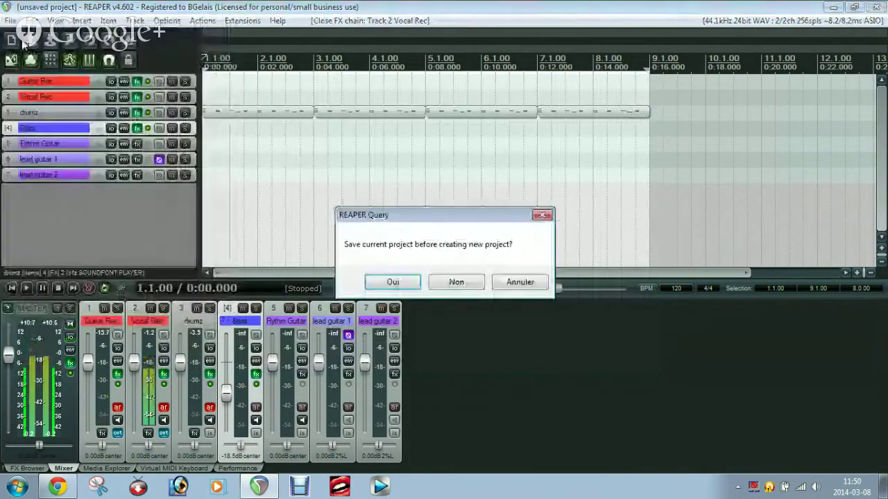
pyautogui.click(460, 282)
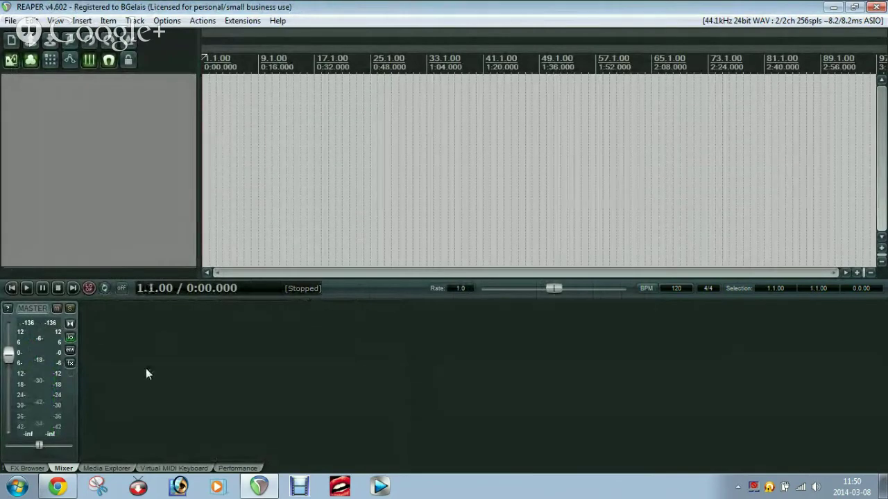
pyautogui.click(32, 469)
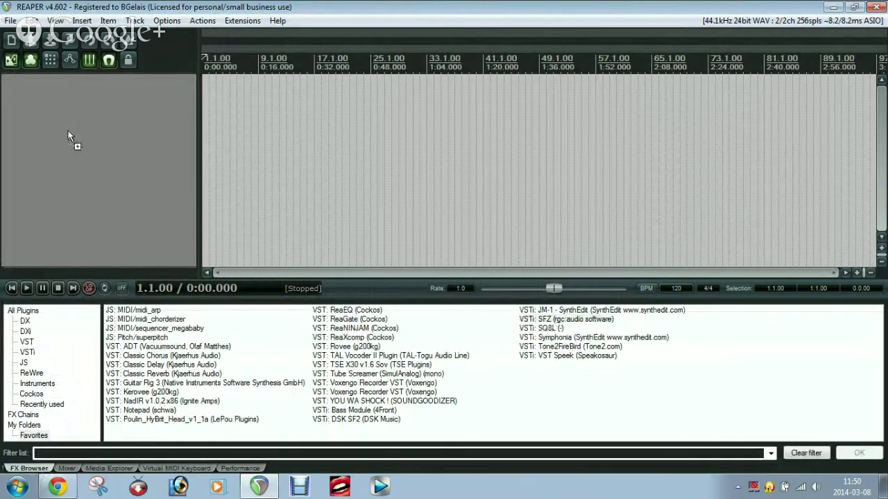
pyautogui.moveTo(70, 129); pyautogui.dragTo(70, 129)
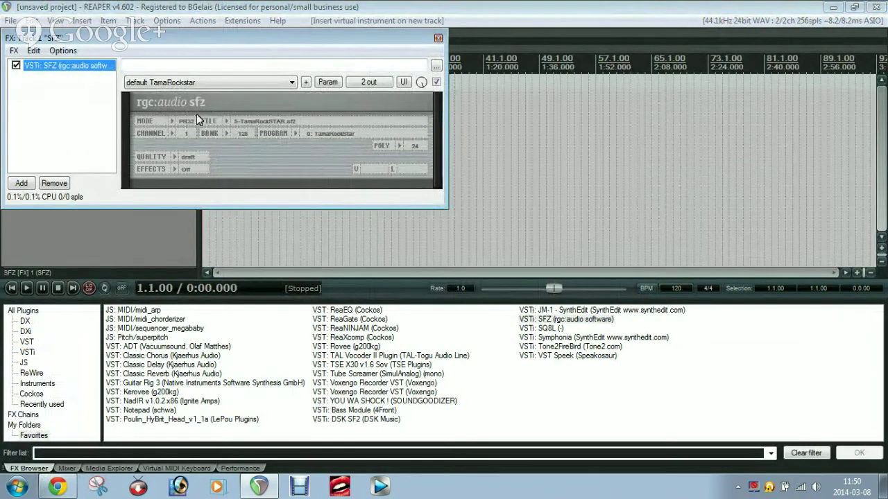
# Step: Switch the SFZ mode between sf32 and pr32, and try to load a different soundfont in sf32 mode
pyautogui.click(173, 120)
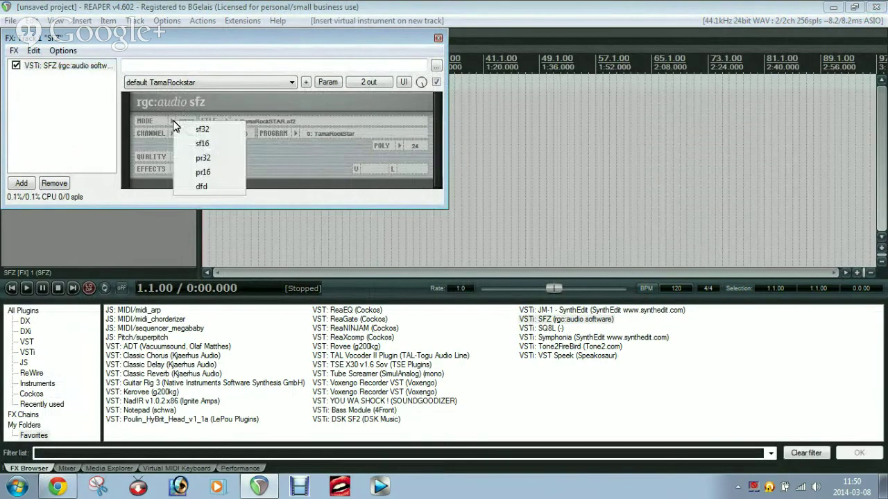
pyautogui.click(192, 126)
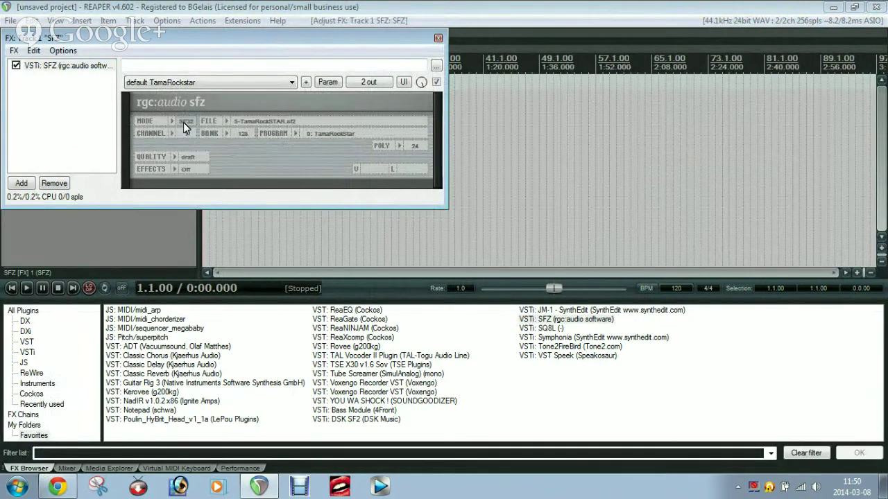
pyautogui.click(173, 121)
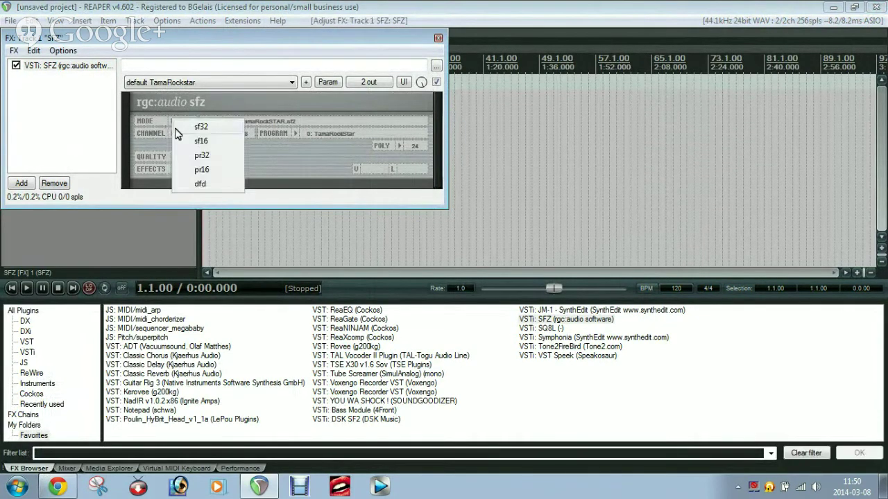
pyautogui.click(192, 156)
pyautogui.click(173, 122)
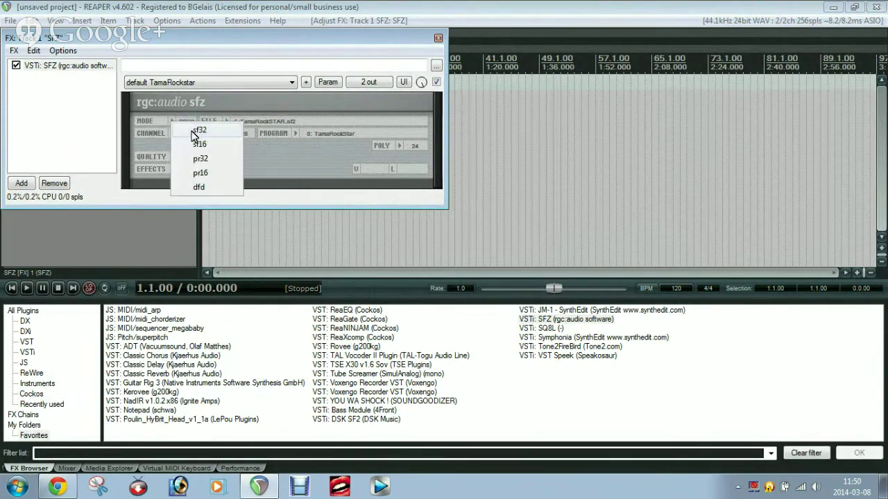
pyautogui.click(193, 126)
pyautogui.click(280, 122)
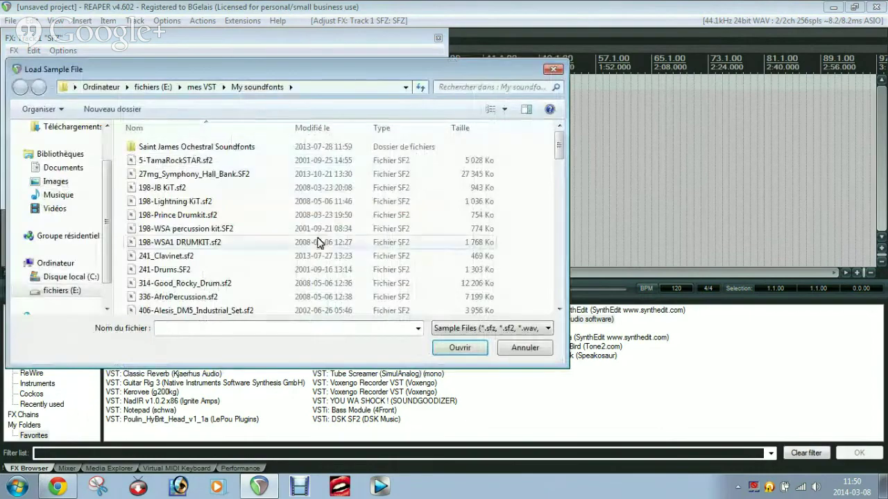
pyautogui.doubleClick(206, 206)
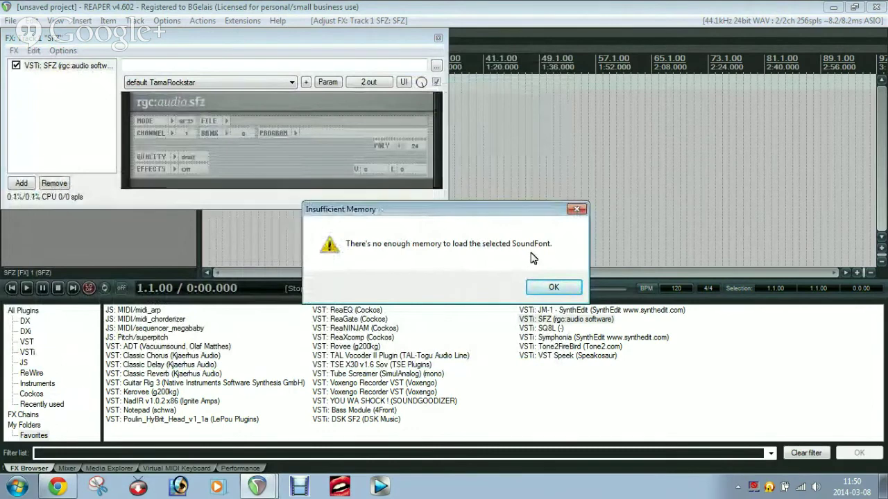
pyautogui.click(554, 287)
# Step: Set the SFZ mode to pr32, load a soundfont from the My soundfonts folder, and close the effect window
pyautogui.click(173, 129)
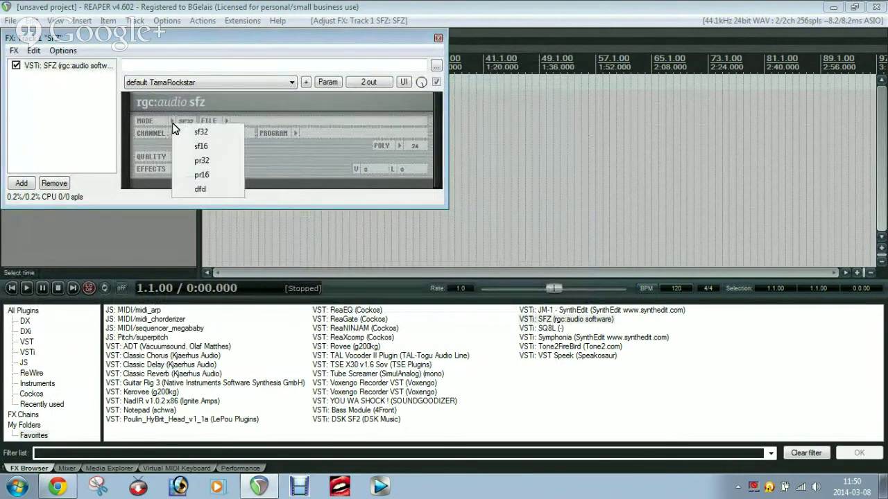
pyautogui.click(183, 160)
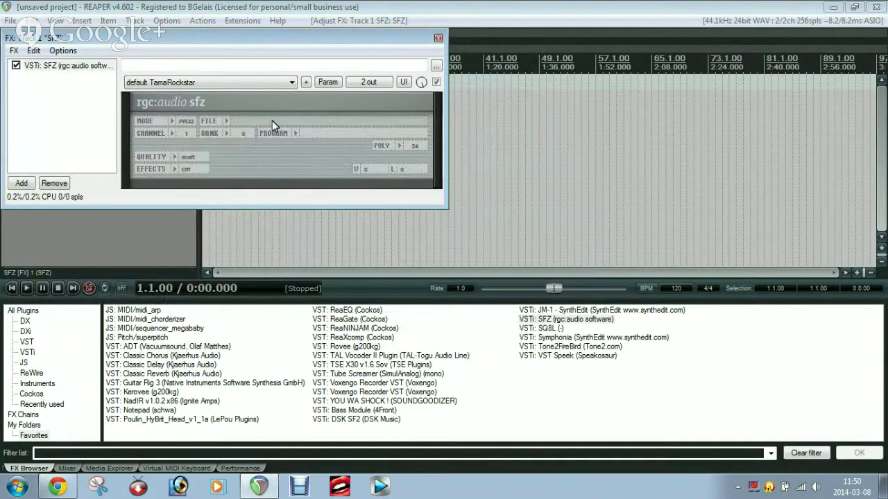
pyautogui.click(273, 120)
pyautogui.doubleClick(175, 160)
pyautogui.click(437, 39)
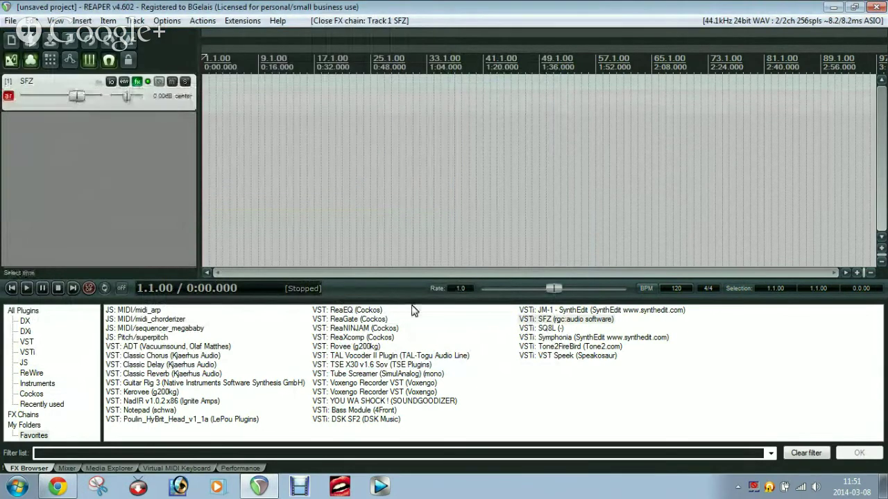
# Step: Add a second new track with the SFZ instrument and enlarge its height to reveal the record controls
pyautogui.moveTo(25, 213); pyautogui.dragTo(95, 208)
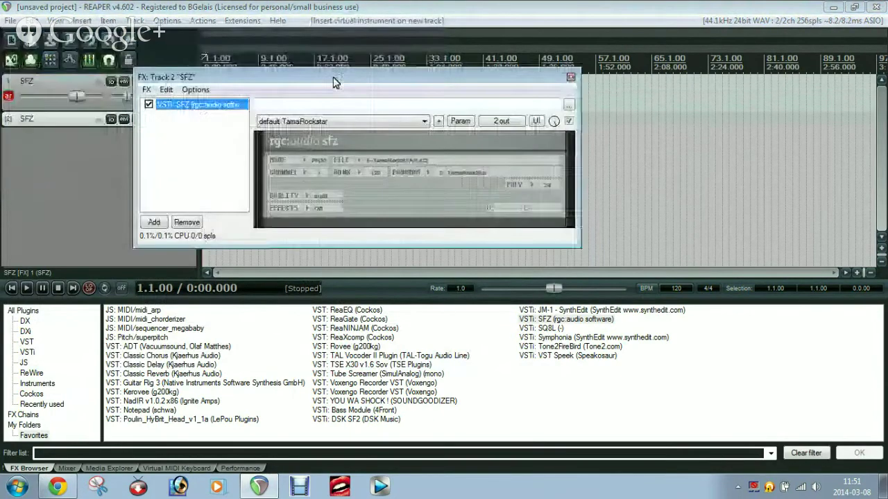
pyautogui.click(580, 75)
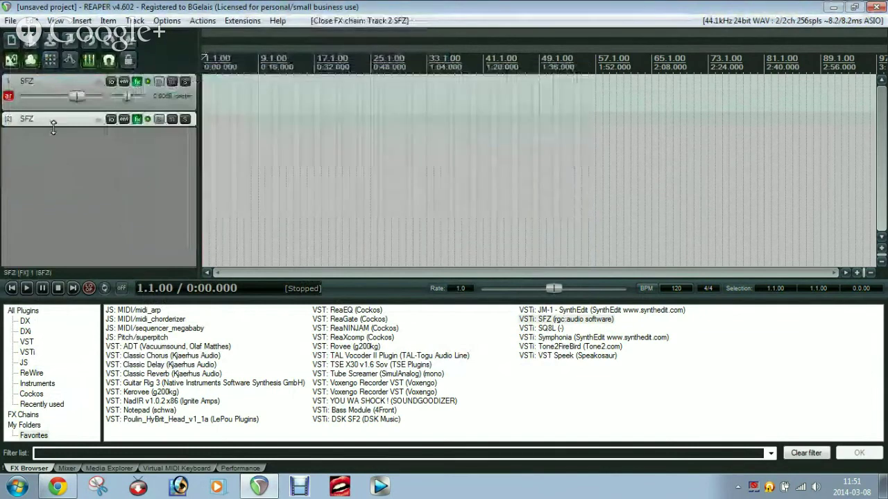
pyautogui.moveTo(54, 123); pyautogui.dragTo(48, 170)
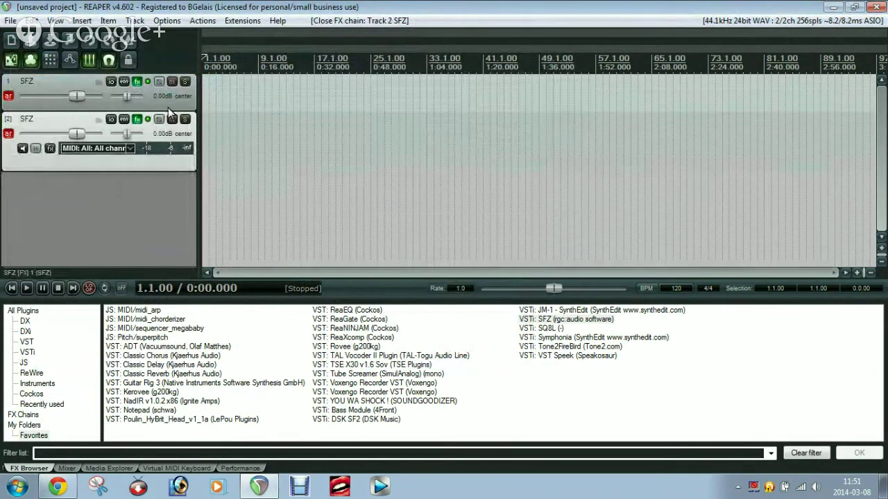
# Step: Record MIDI on the second SFZ track only, raising its volume to +11.1 dB and briefly disarming it during recording
pyautogui.click(9, 96)
pyautogui.click(89, 288)
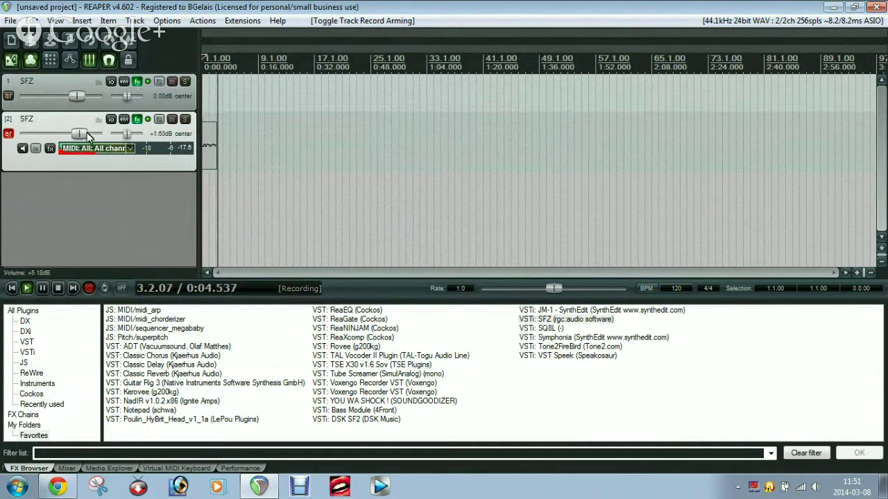
pyautogui.moveTo(76, 133); pyautogui.dragTo(98, 134)
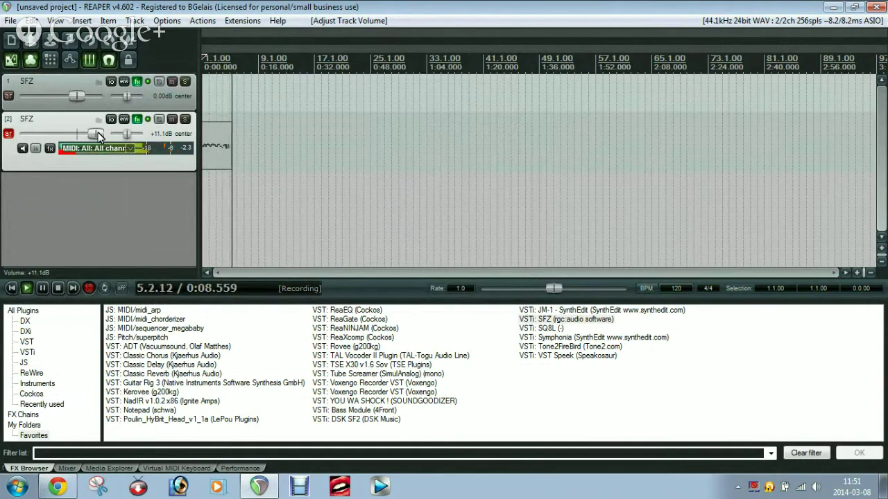
pyautogui.click(9, 134)
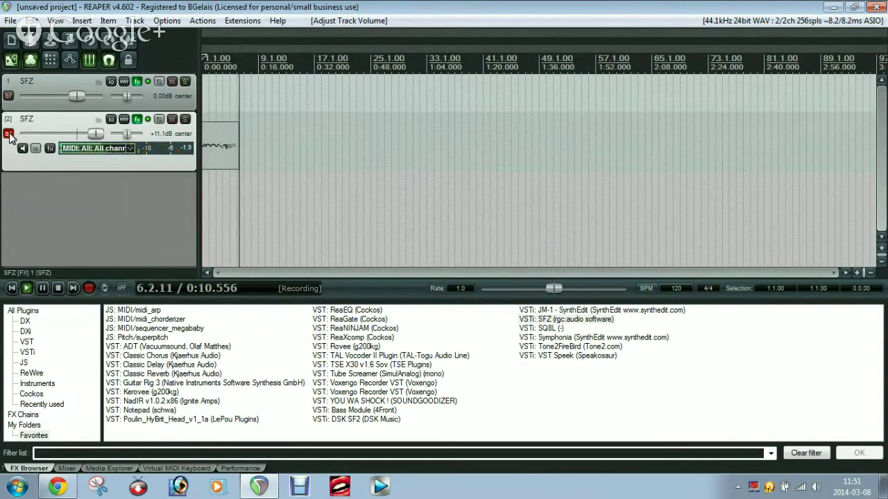
pyautogui.click(9, 133)
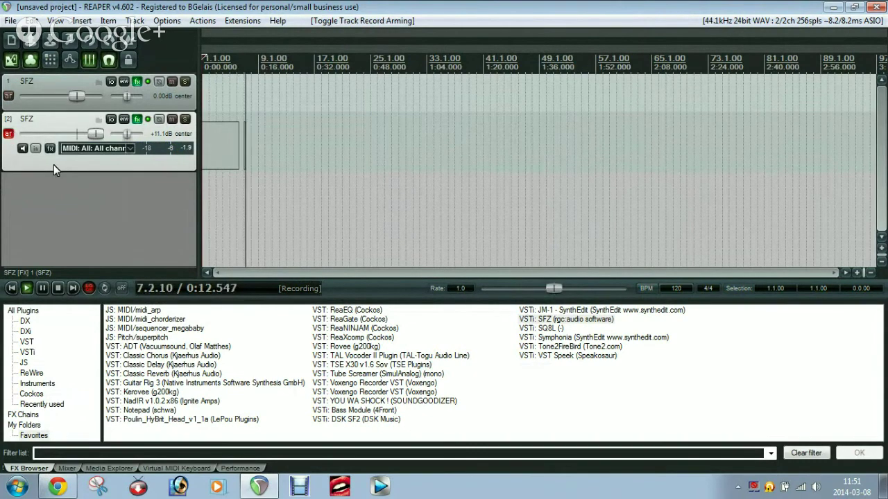
pyautogui.click(59, 288)
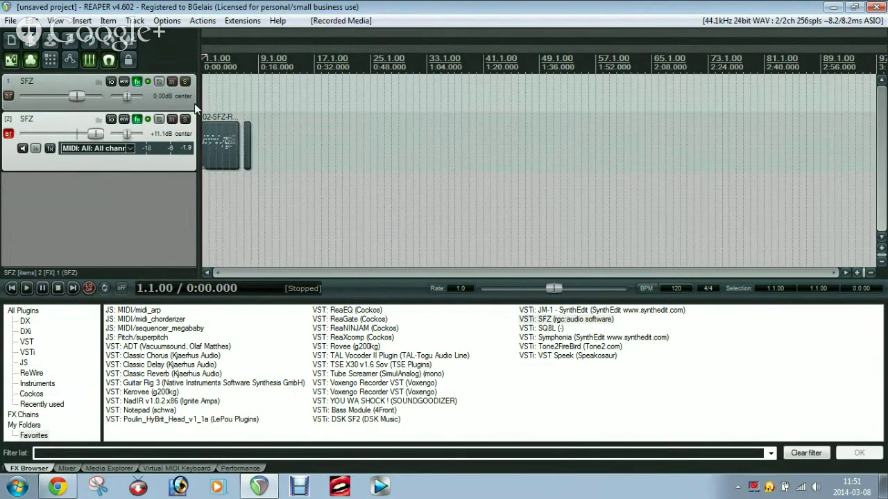
# Step: Disarm the second SFZ track and arm the first SFZ track for recording
pyautogui.click(8, 133)
pyautogui.click(8, 96)
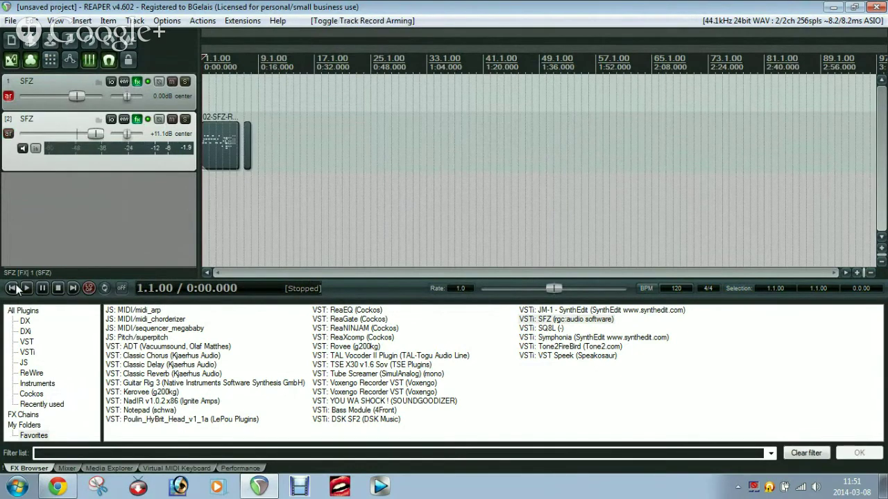
# Step: Play back the recorded MIDI, stop playback, and delete both SFZ tracks from the project
pyautogui.press('space')
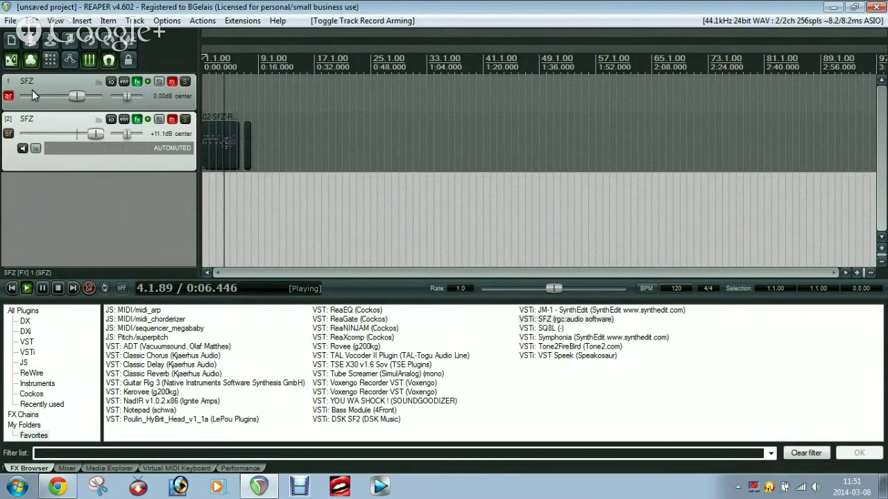
pyautogui.click(58, 288)
pyautogui.click(54, 123)
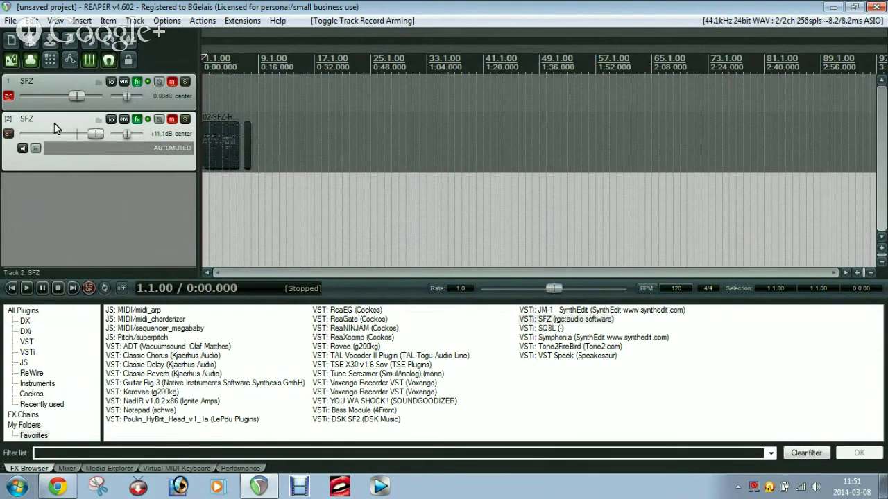
pyautogui.press('Delete')
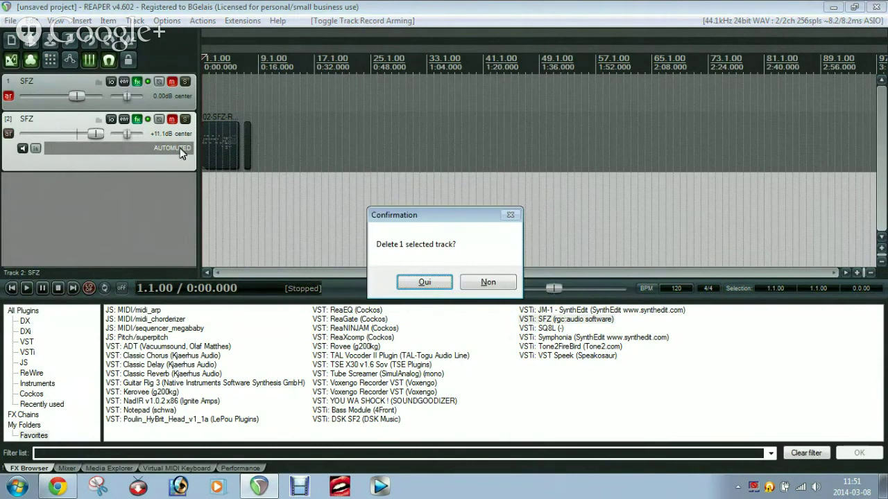
pyautogui.click(424, 282)
pyautogui.click(48, 84)
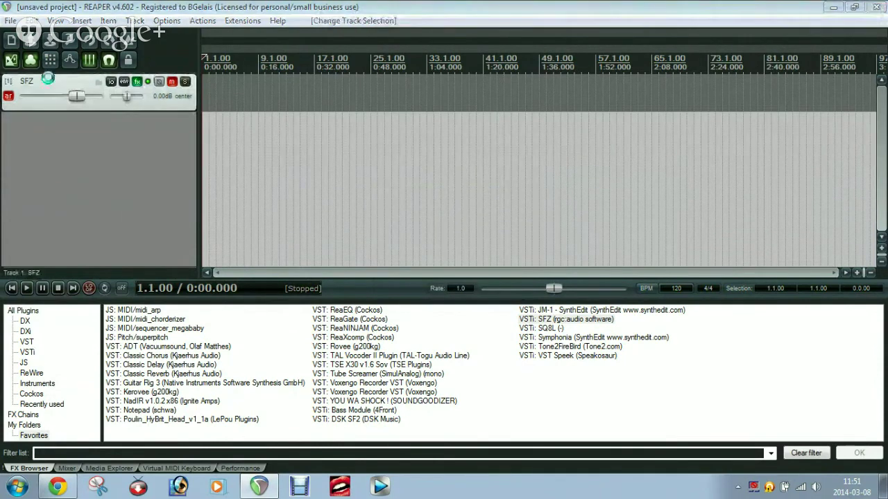
pyautogui.press('Delete')
pyautogui.click(424, 282)
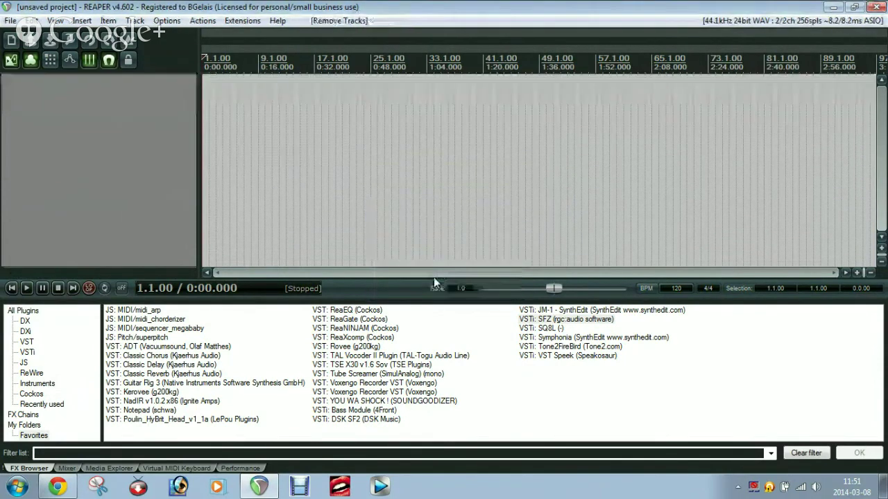
# Step: Add a new track with the DSK SF2 instrument and close its effect window
pyautogui.click(343, 419)
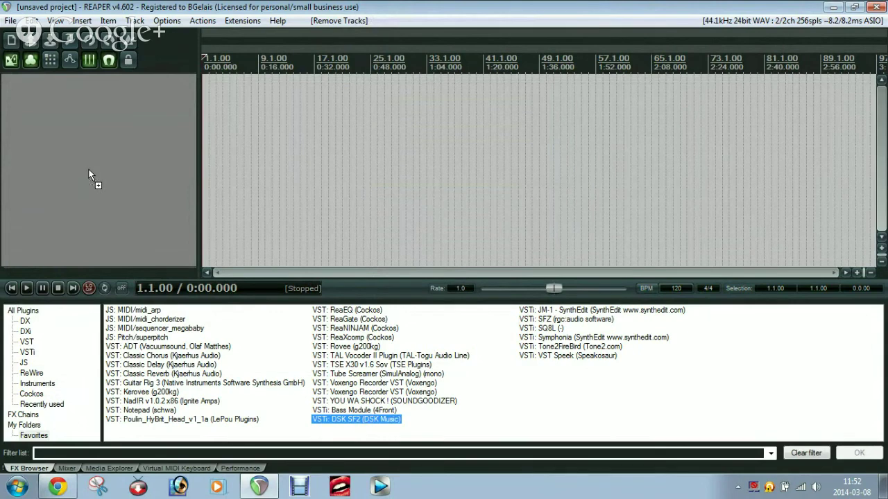
pyautogui.moveTo(89, 175); pyautogui.dragTo(90, 178)
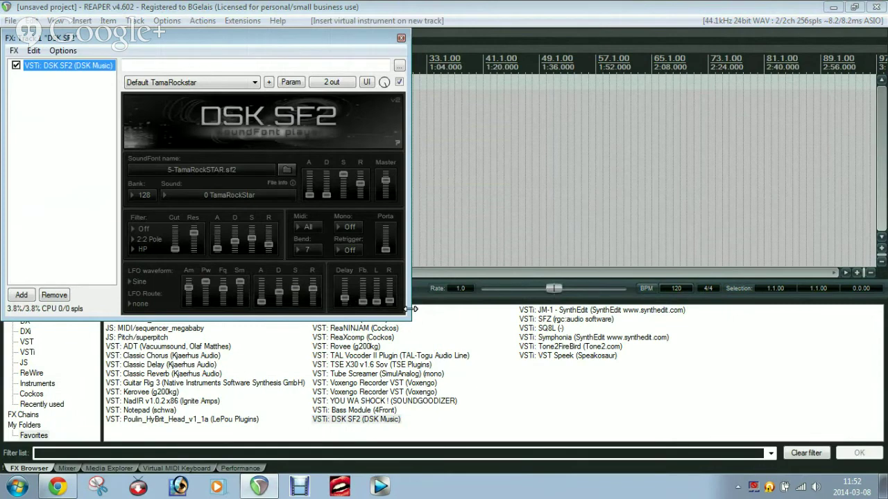
pyautogui.click(339, 299)
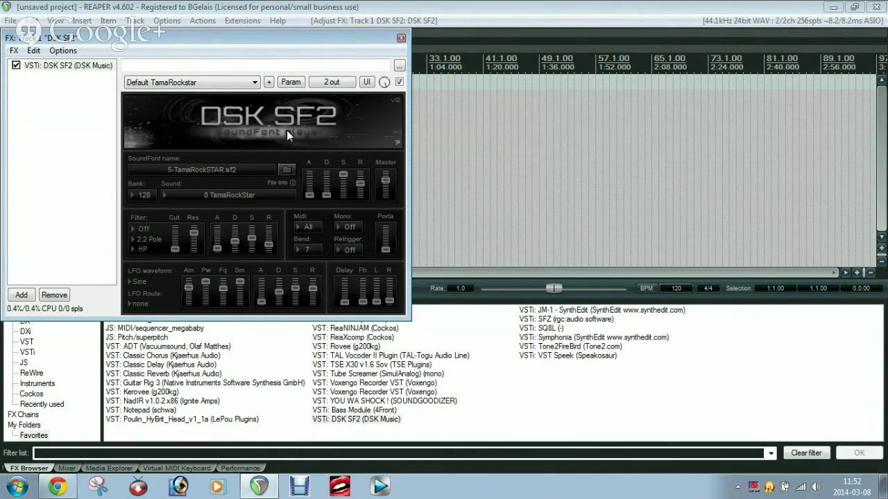
pyautogui.click(401, 38)
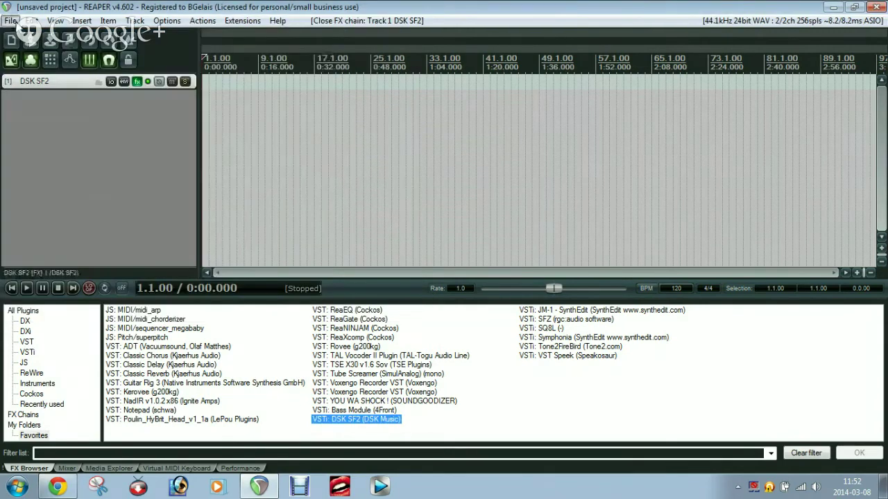
# Step: Create a new project from the "my strings orchestra" template without saving the current project
pyautogui.click(12, 21)
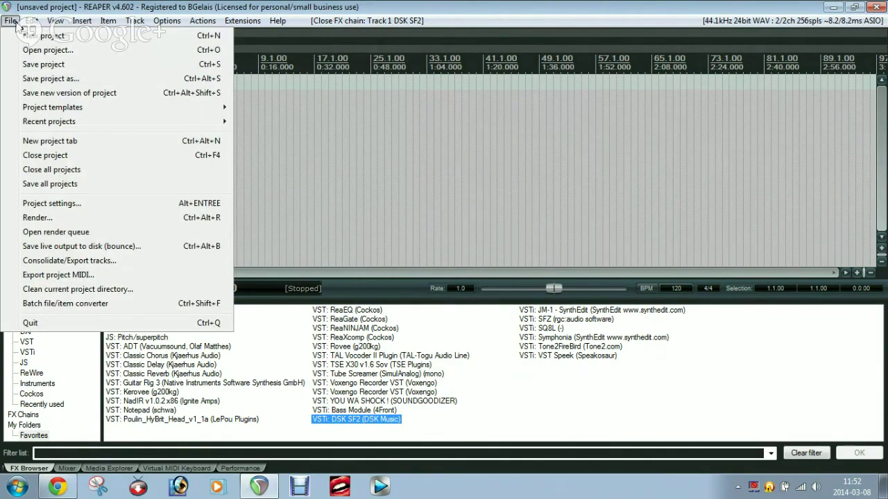
pyautogui.moveTo(52, 107)
pyautogui.click(329, 198)
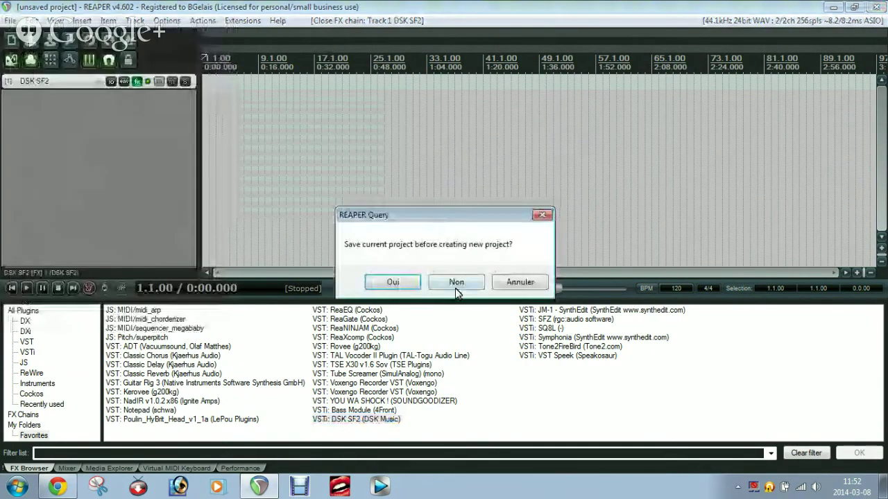
pyautogui.click(455, 289)
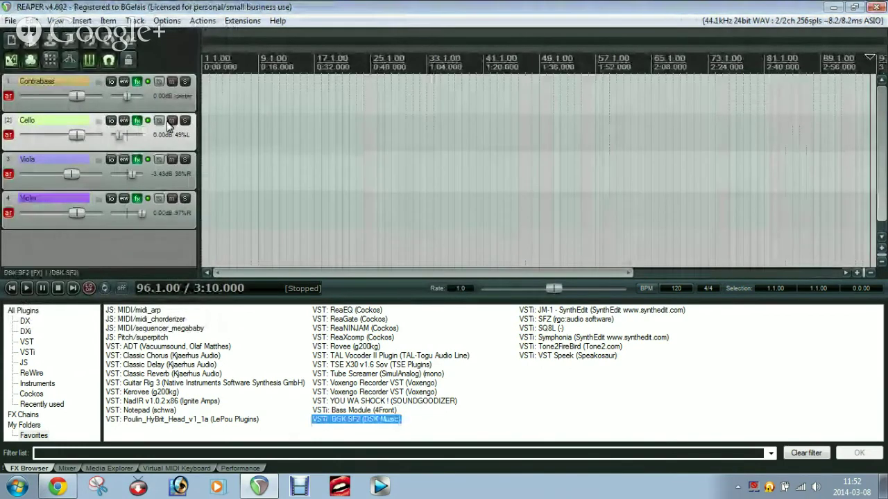
# Step: Examine the DSK SF2 soundfont loaded on each of the Contrabass, Cello, Viola and Violin tracks
pyautogui.click(138, 83)
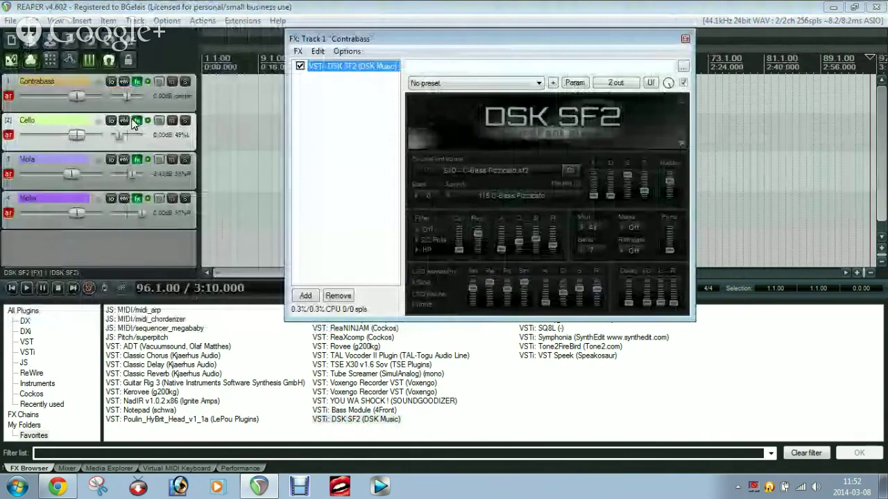
pyautogui.click(137, 121)
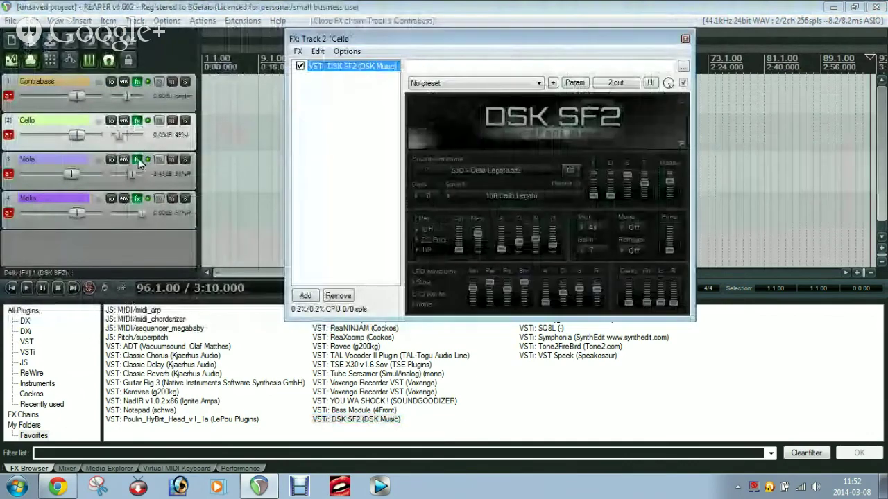
pyautogui.click(136, 160)
pyautogui.click(137, 199)
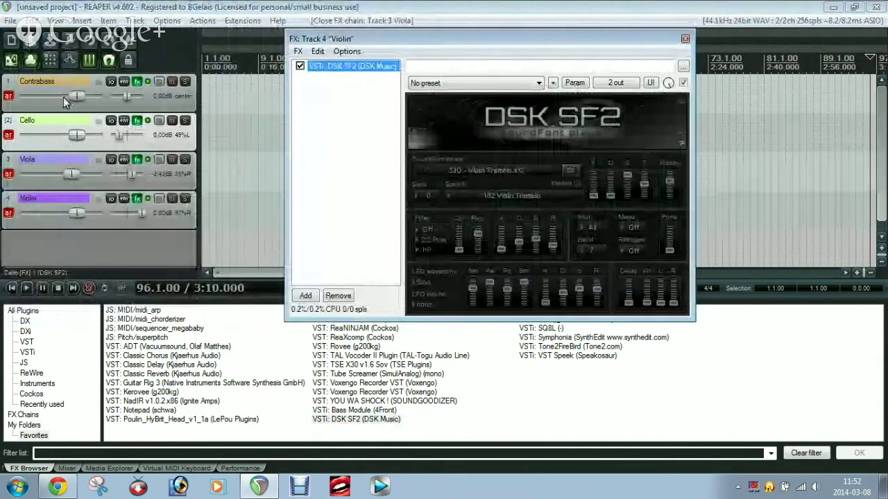
pyautogui.click(137, 83)
pyautogui.click(137, 121)
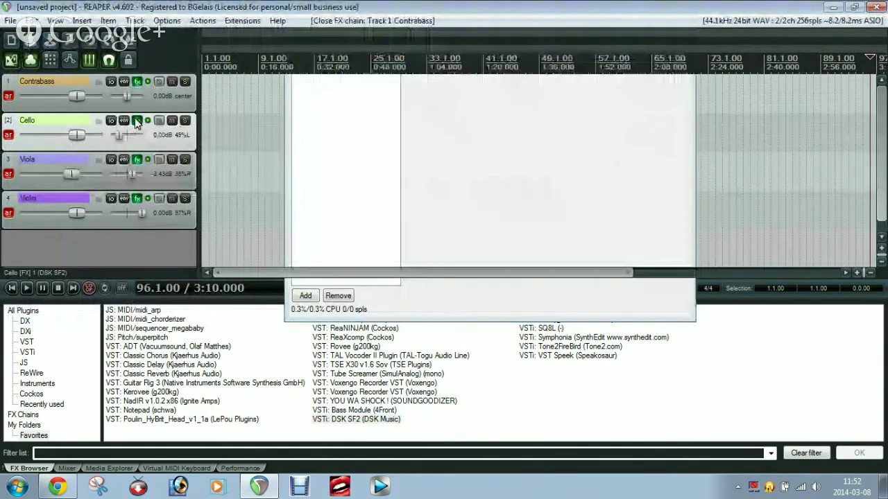
pyautogui.click(138, 161)
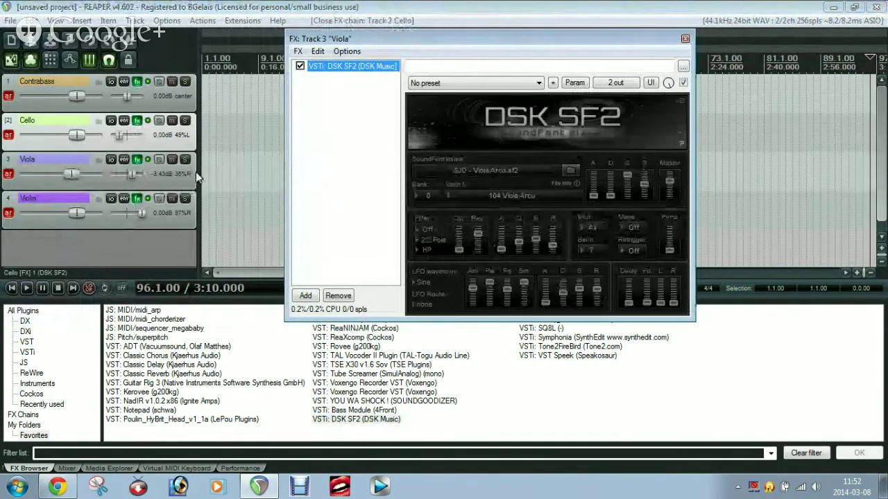
pyautogui.click(138, 83)
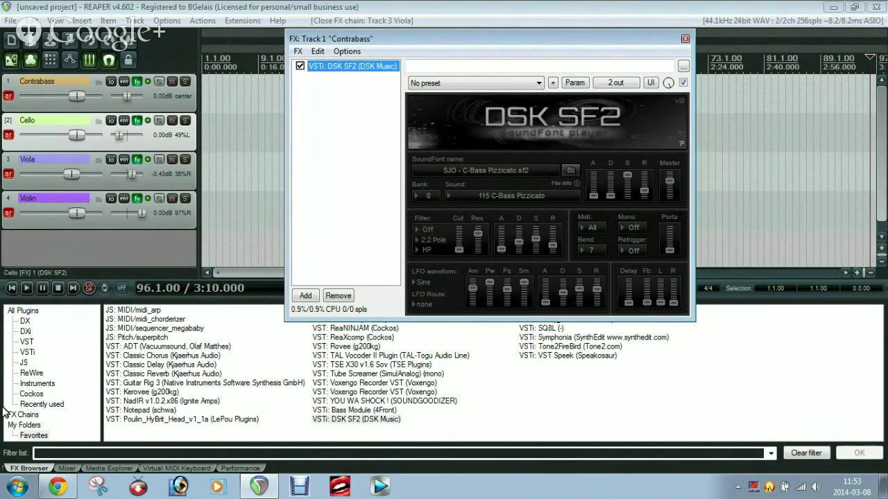
# Step: Show the mixer and record MIDI on all four string tracks at once, closing the Contrabass effect window after stopping
pyautogui.click(64, 470)
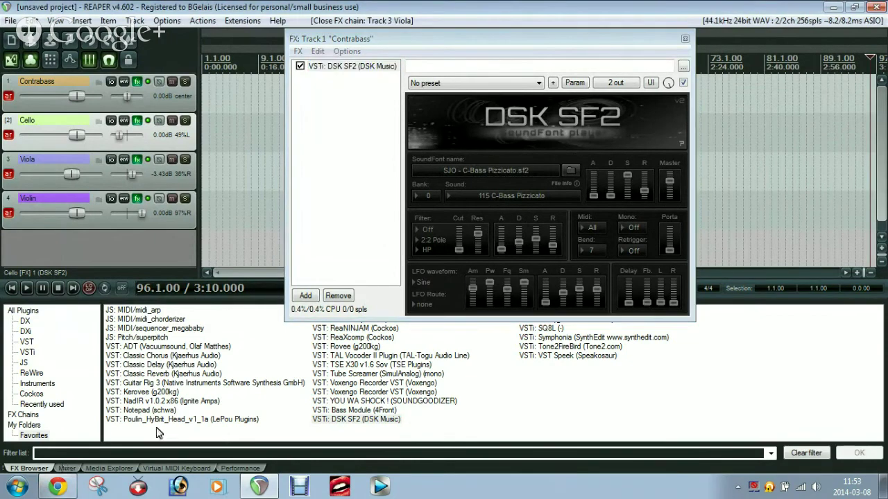
pyautogui.click(69, 469)
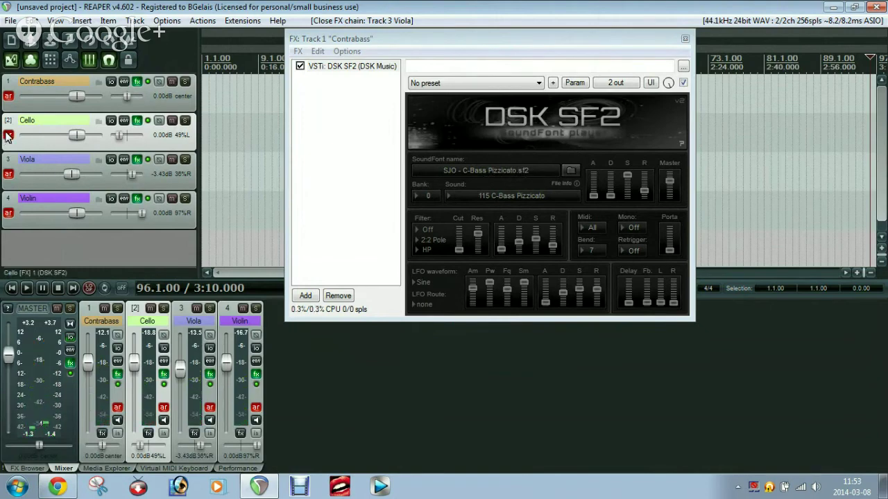
pyautogui.press('space')
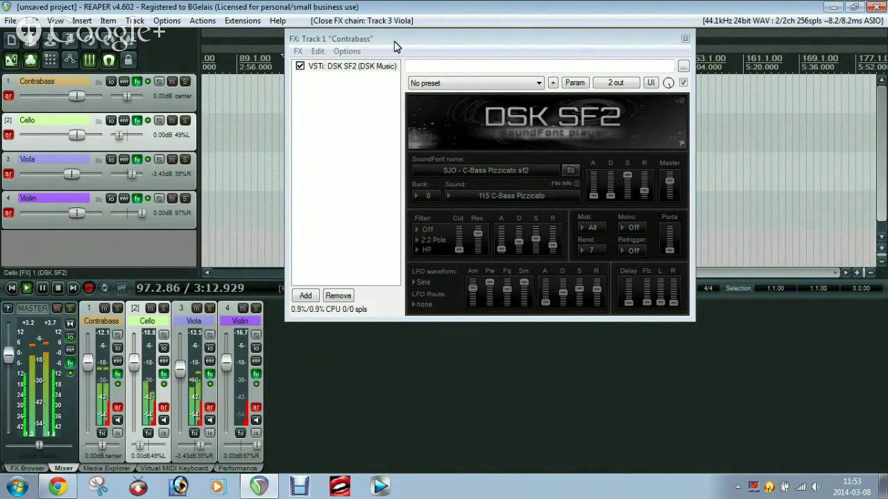
pyautogui.moveTo(395, 46); pyautogui.dragTo(544, 98)
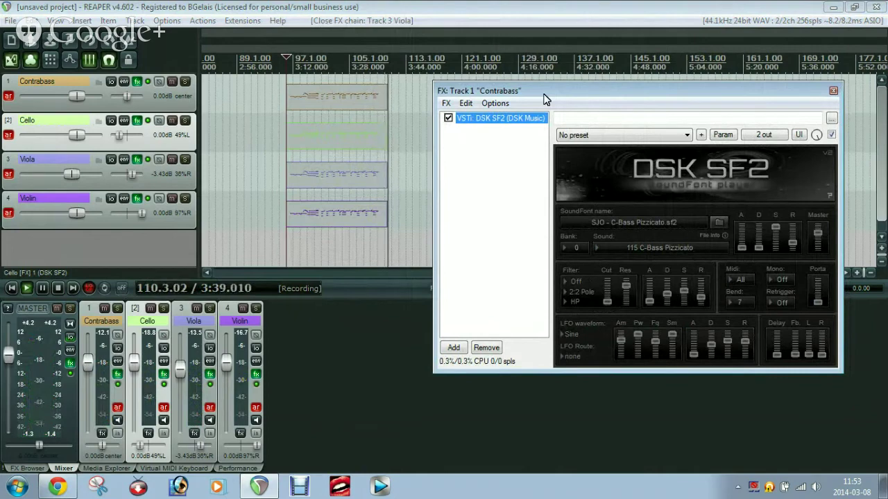
pyautogui.press('space')
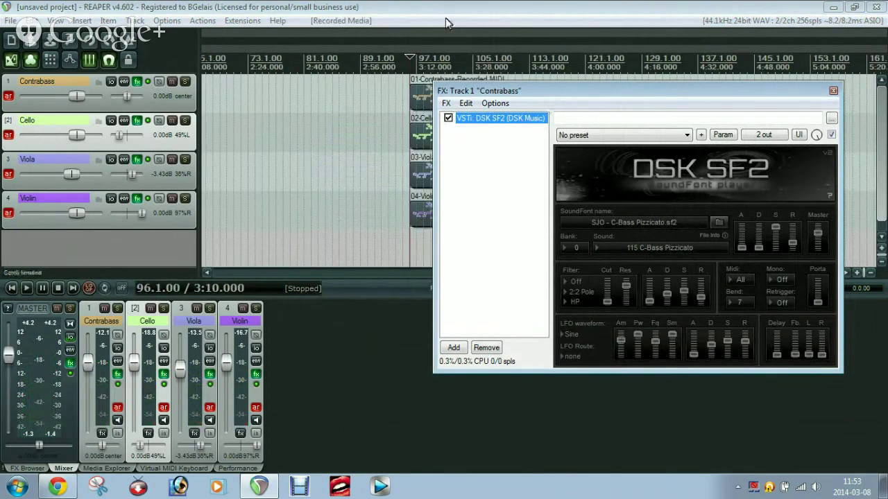
pyautogui.click(834, 91)
# Step: Play back the four recorded string parts with a closer view of their MIDI notes, and stop playback
pyautogui.click(29, 288)
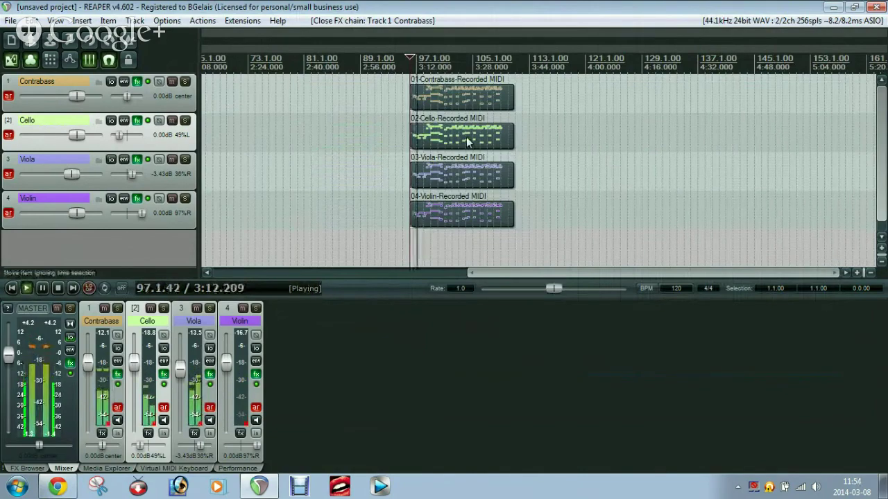
pyautogui.scroll(6, 467, 146)
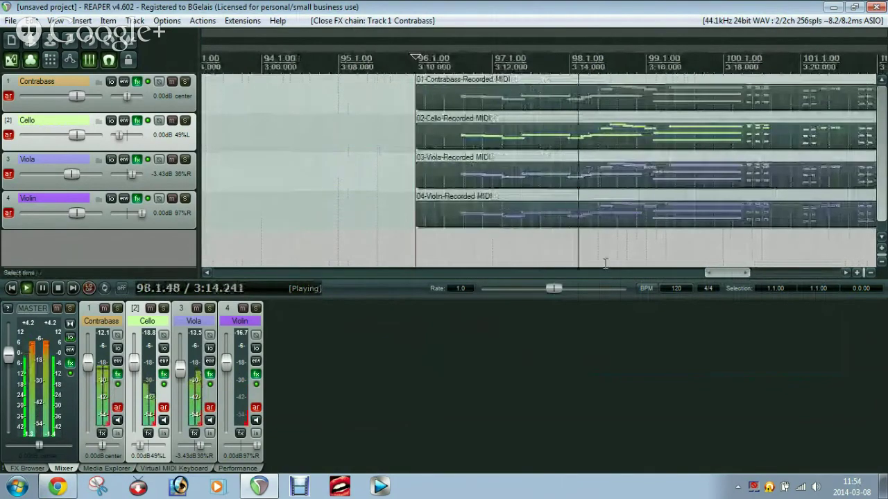
pyautogui.moveTo(723, 275); pyautogui.dragTo(739, 275)
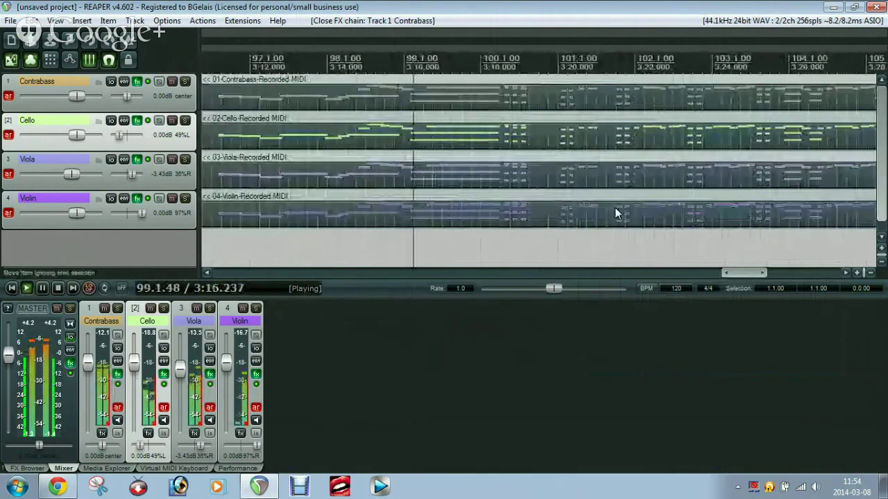
pyautogui.scroll(-3, 615, 212)
pyautogui.press('space')
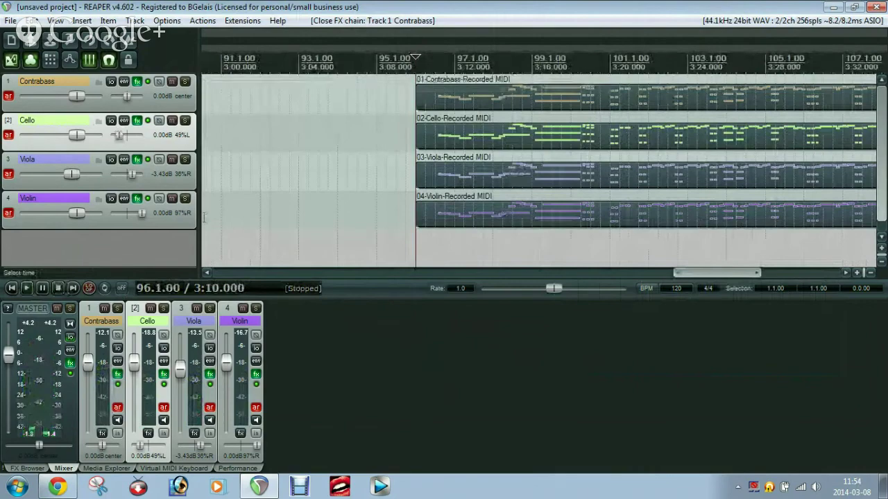
pyautogui.click(836, 6)
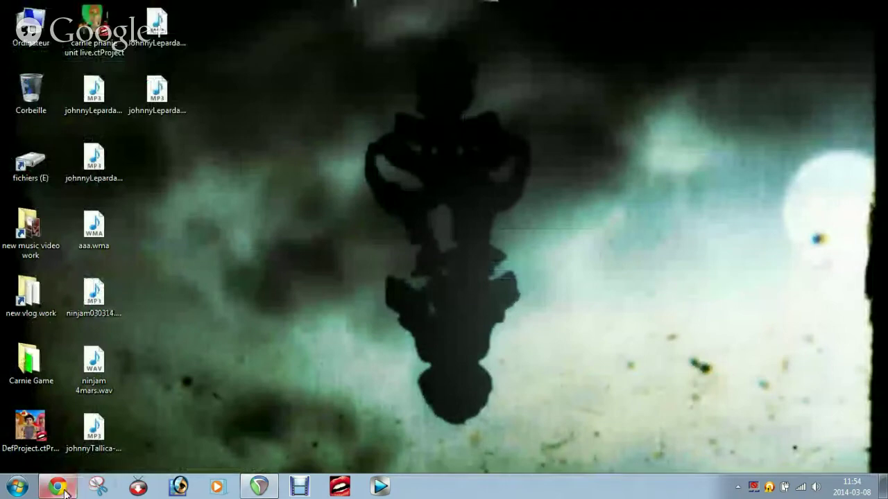
pyautogui.click(259, 487)
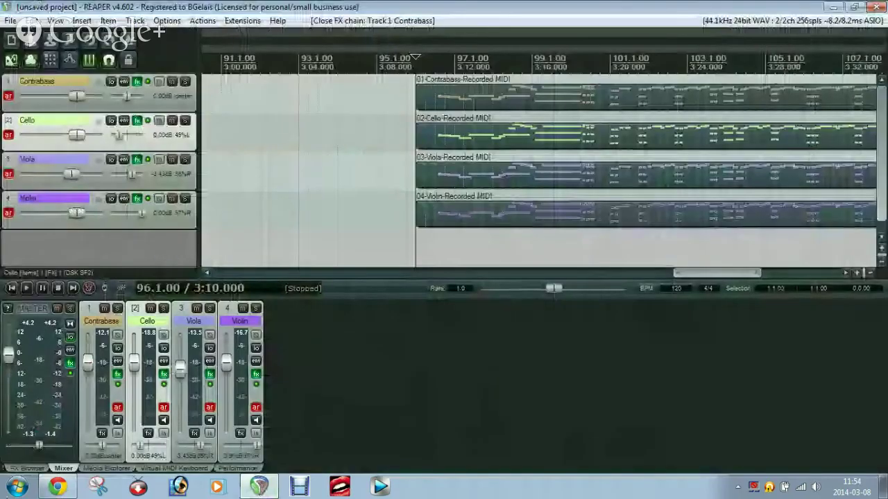
pyautogui.click(58, 488)
pyautogui.hotkey('alt', 'Tab')
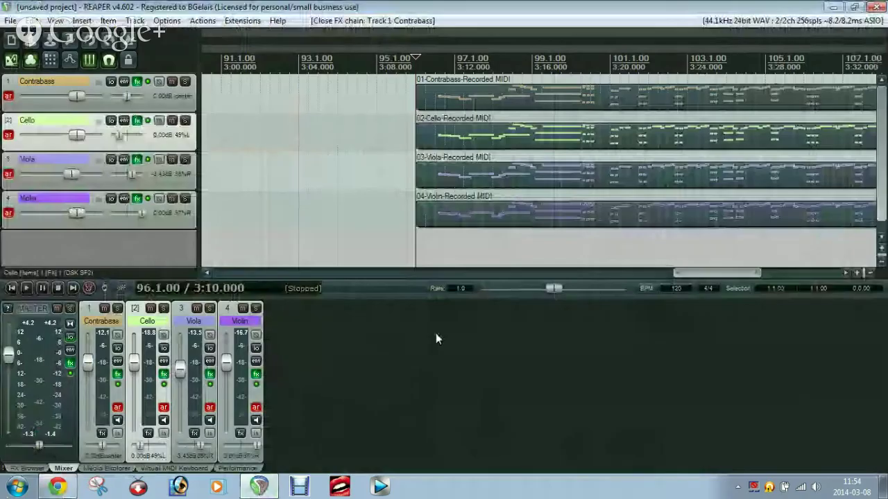
pyautogui.click(363, 141)
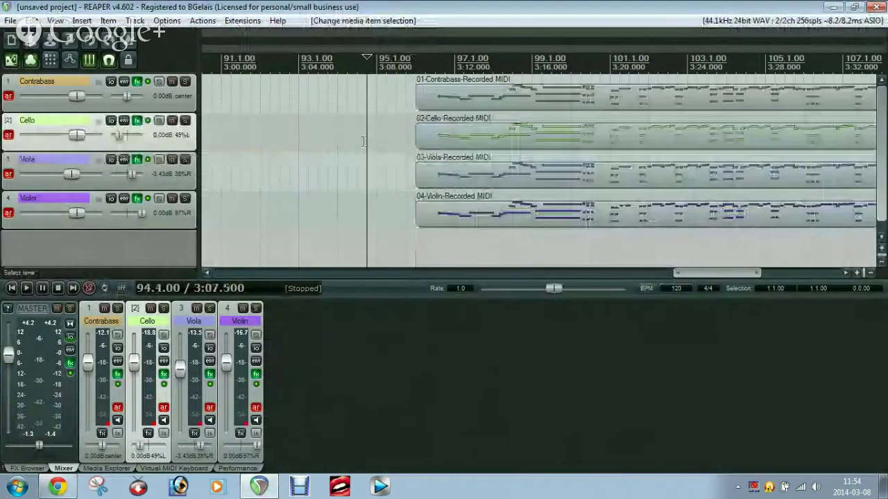
pyautogui.scroll(-5, 361, 139)
pyautogui.moveTo(687, 273); pyautogui.dragTo(530, 273)
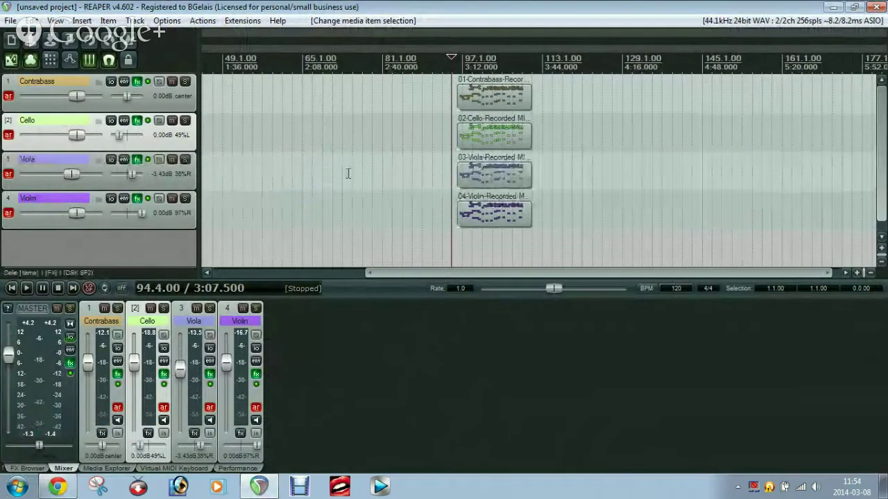
# Step: Open the recent project "Caramelphanie new song.RPP" without saving the current project
pyautogui.click(10, 21)
pyautogui.moveTo(76, 115)
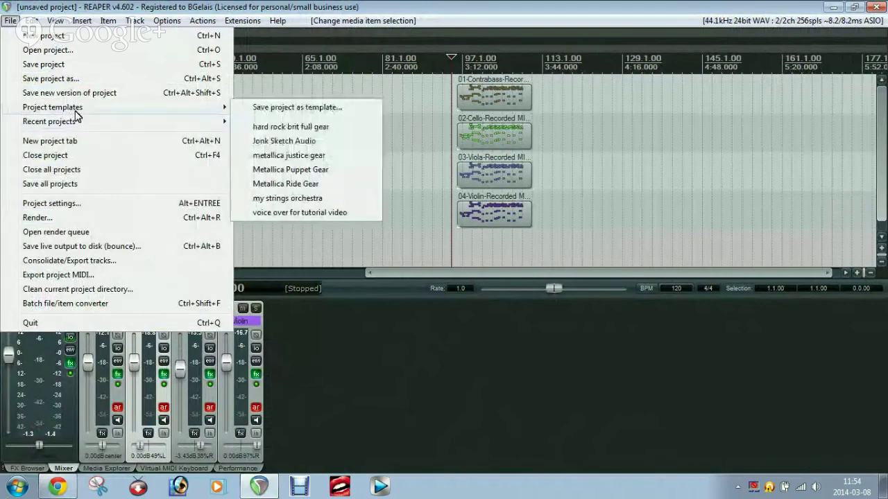
pyautogui.moveTo(106, 124)
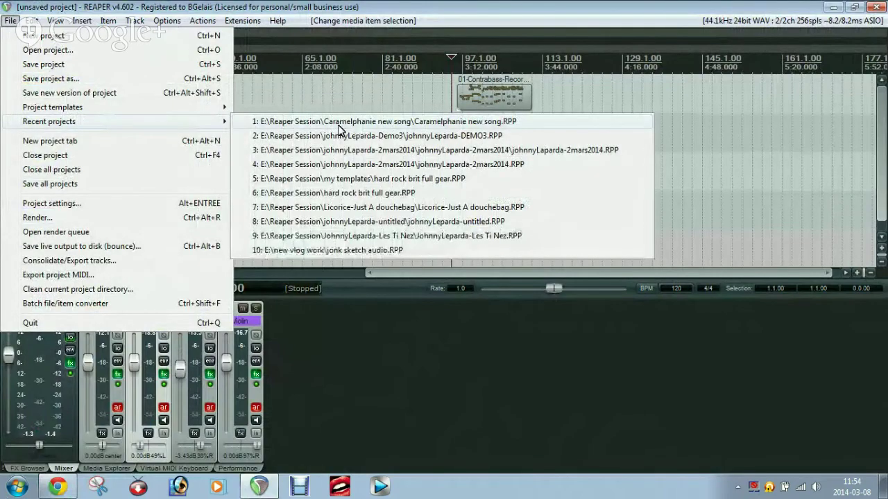
pyautogui.click(476, 125)
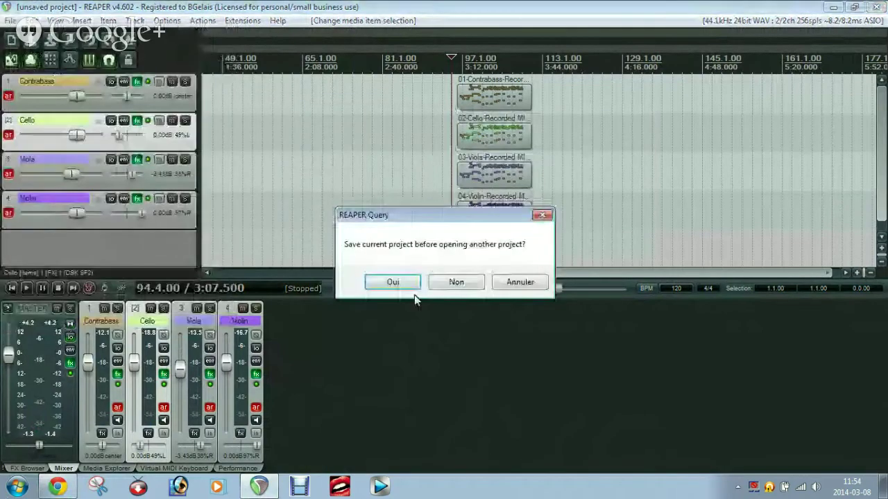
pyautogui.click(466, 287)
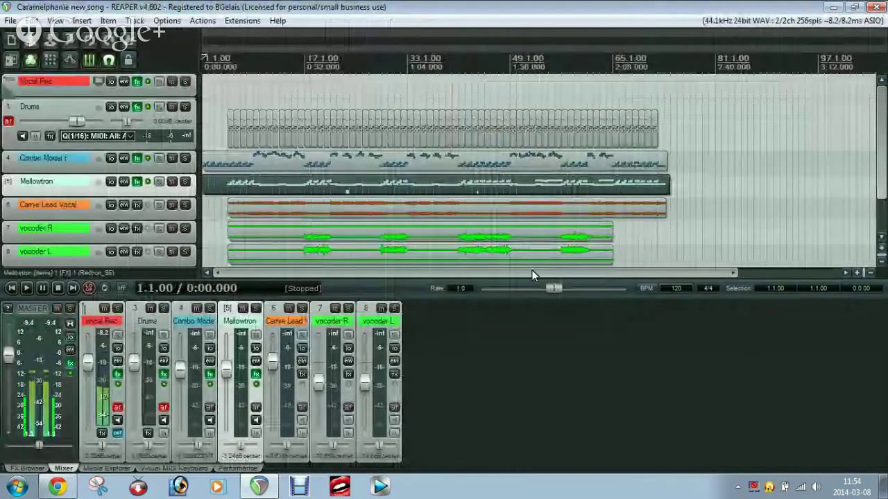
# Step: Disarm the Vocal Rec and Drums tracks, then play the song from bar 8 and stop playback
pyautogui.click(248, 77)
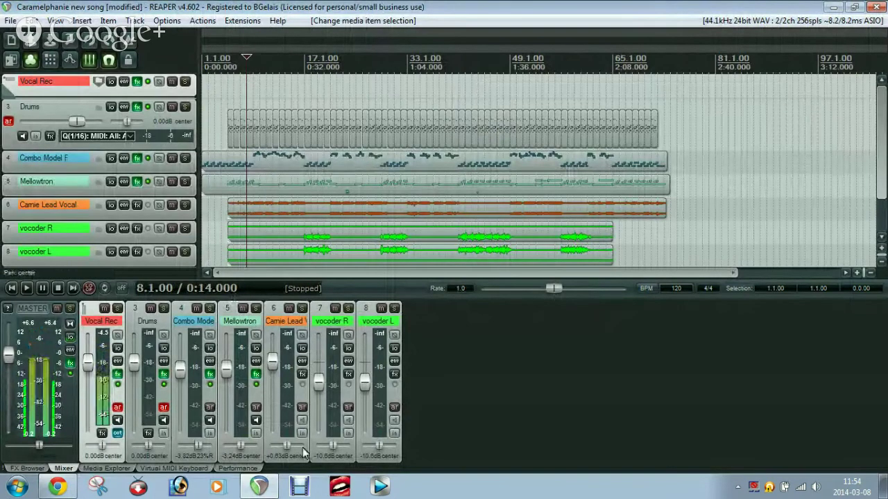
pyautogui.click(164, 407)
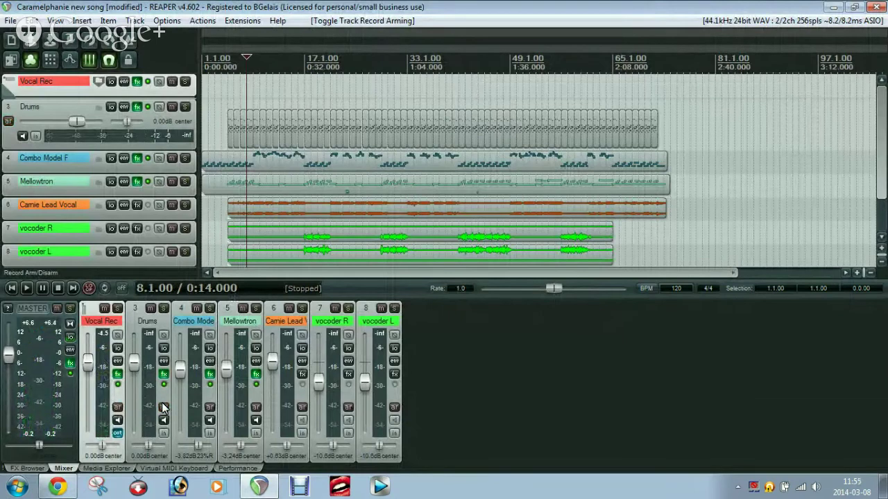
pyautogui.press('space')
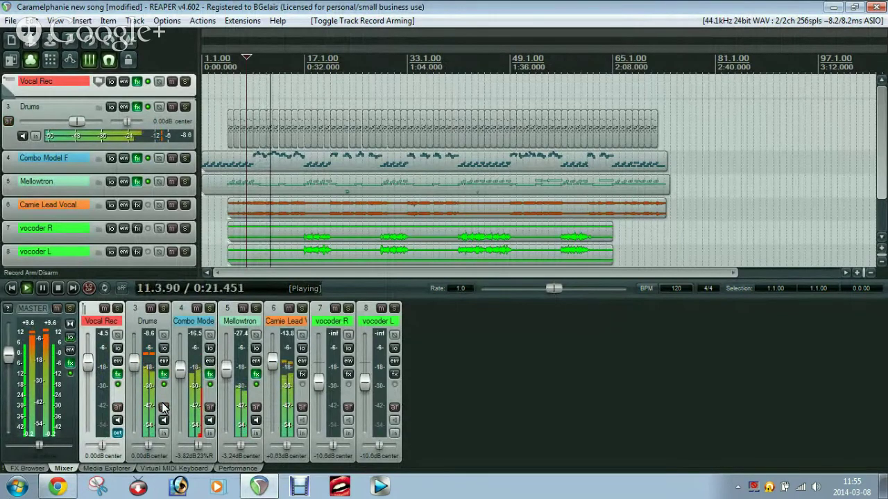
pyautogui.press('space')
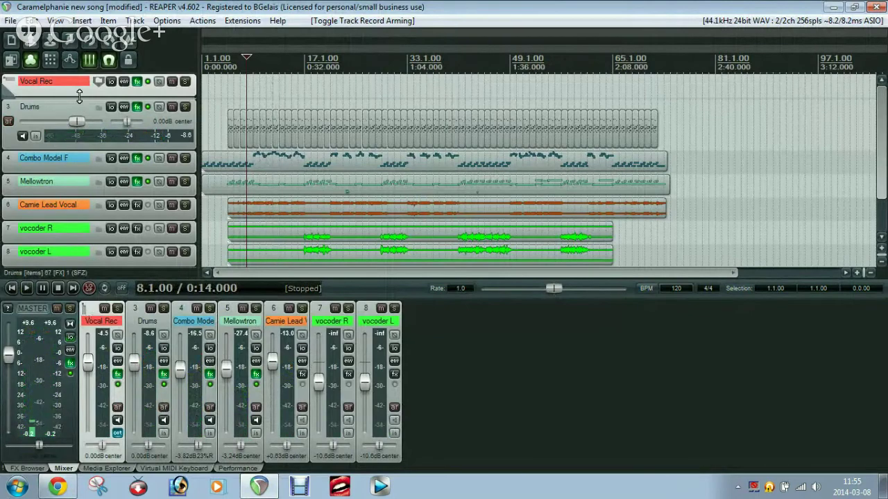
# Step: Enlarge the Vocal Rec track with its MIDI child track shown, and open the Vocal Rec effects chain
pyautogui.moveTo(79, 97); pyautogui.dragTo(77, 121)
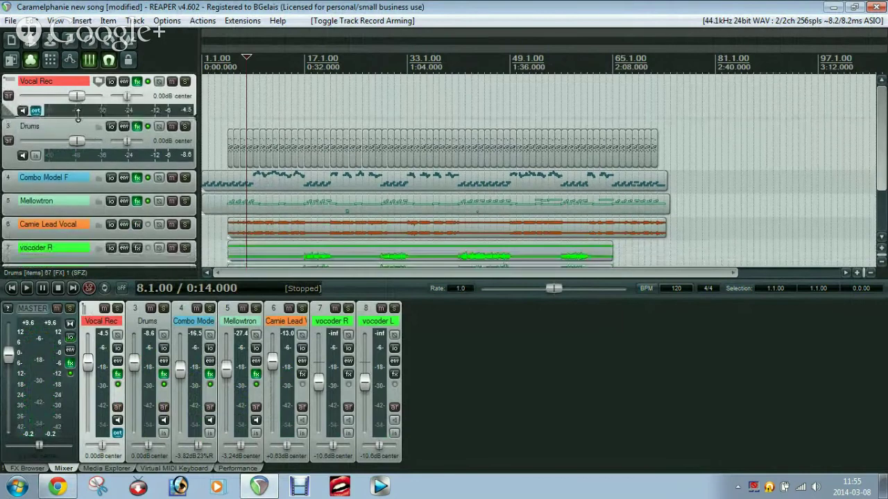
pyautogui.click(10, 81)
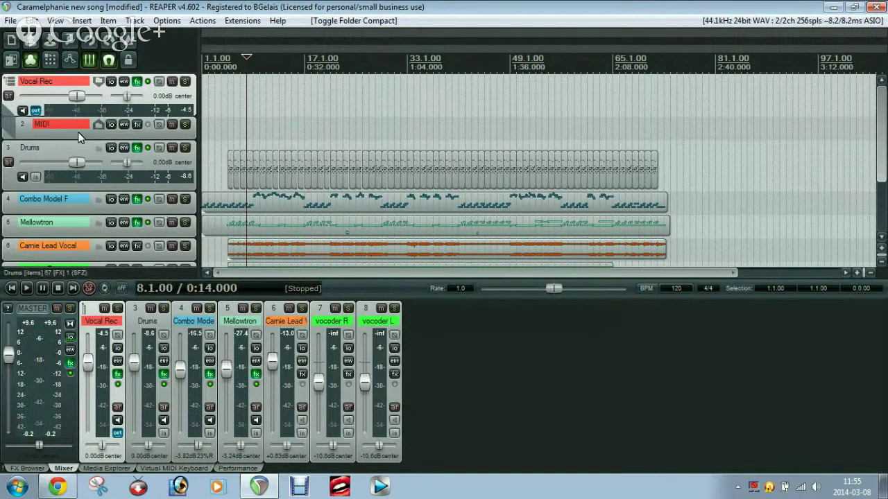
pyautogui.click(138, 82)
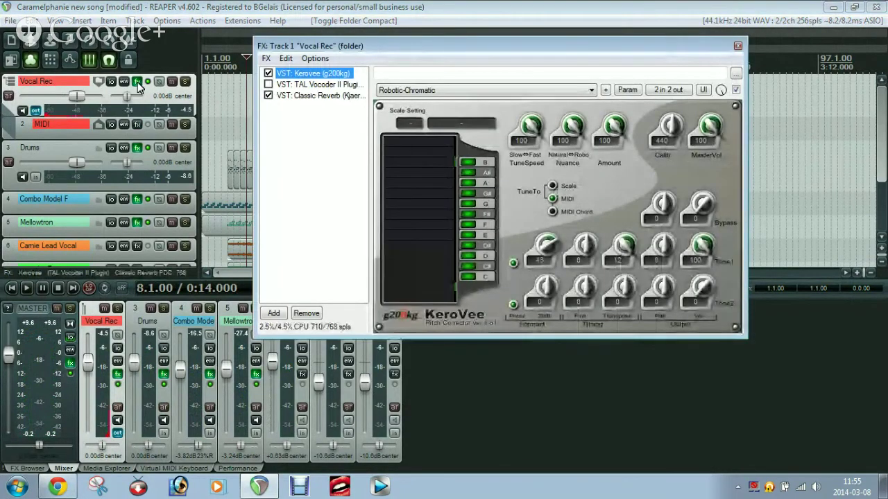
# Step: With Vocal Rec armed and its Kerovee effect bypassed, move the MIDI track out of the Vocal Rec folder
pyautogui.click(117, 407)
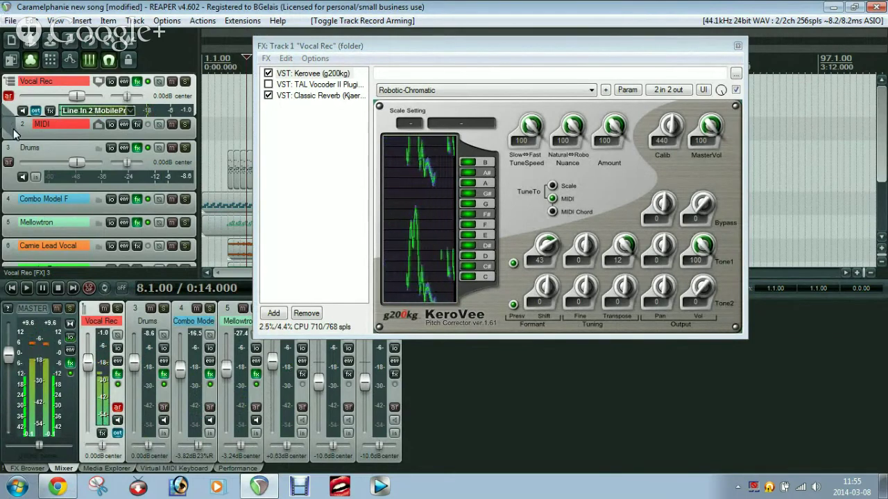
pyautogui.click(270, 74)
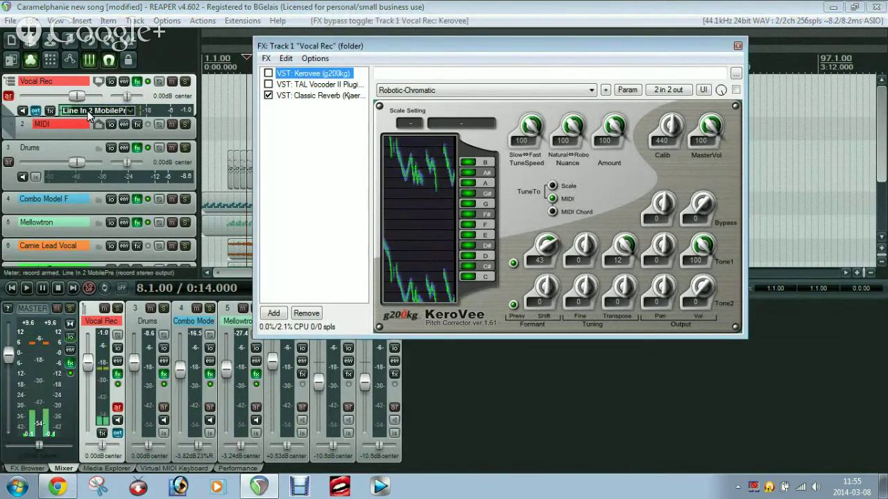
pyautogui.moveTo(33, 132); pyautogui.dragTo(6, 146)
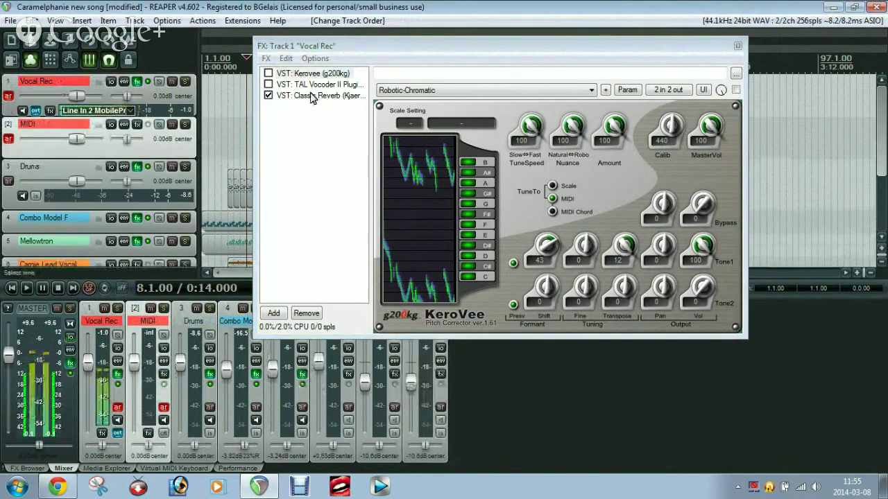
# Step: Set the Vocal Rec track to record its stereo output and select Kerovee in its effects chain
pyautogui.rightClick(7, 98)
pyautogui.moveTo(97, 206)
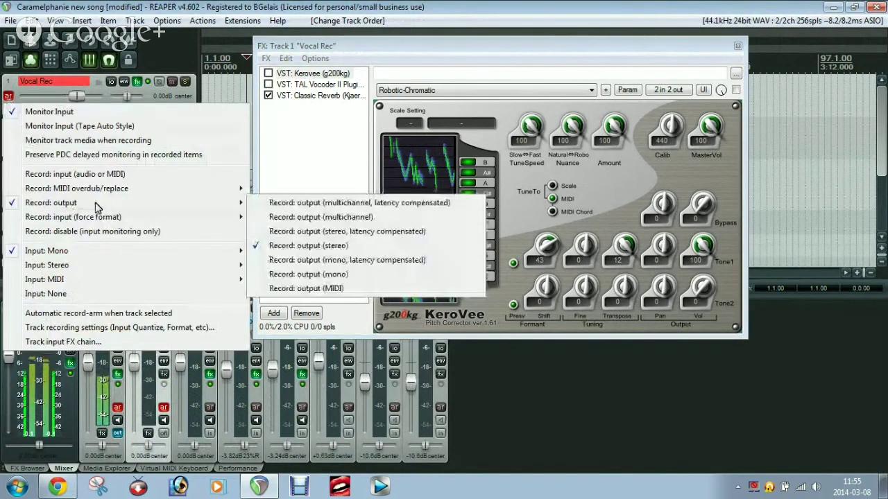
pyautogui.click(292, 248)
pyautogui.click(317, 72)
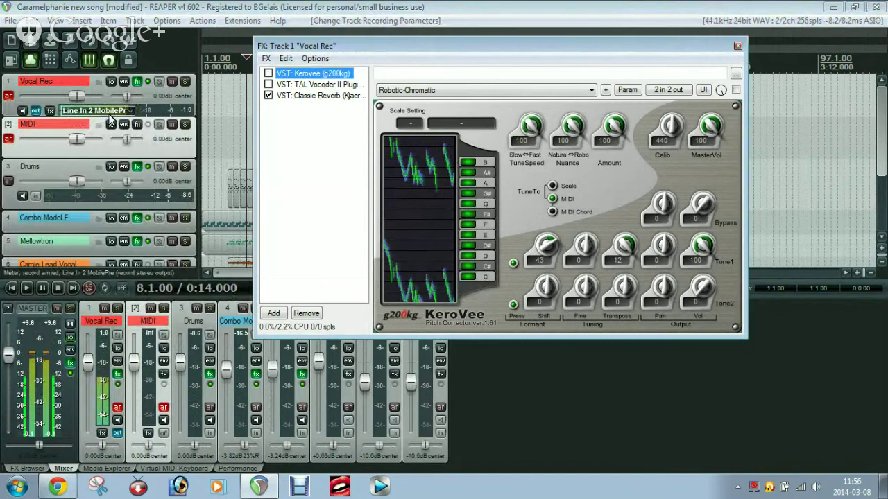
# Step: Set the MIDI track to input monitoring only with recording disabled, and enlarge the track to check its MIDI input
pyautogui.click(40, 145)
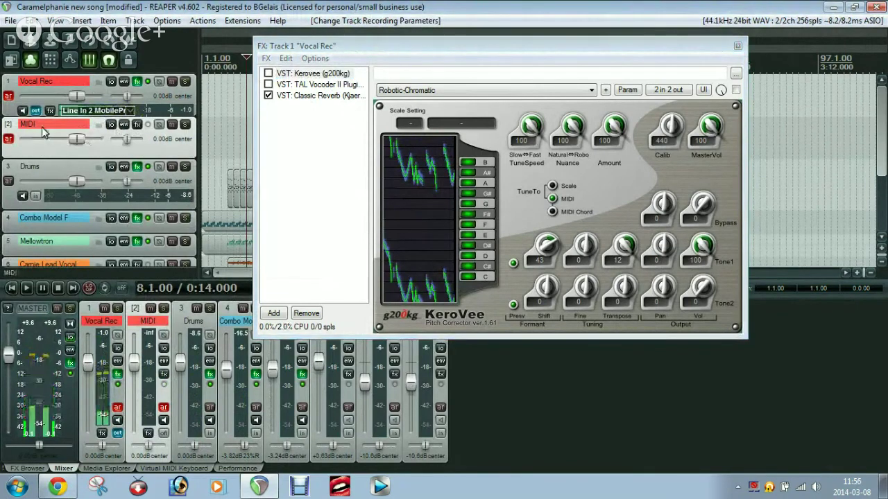
pyautogui.rightClick(8, 138)
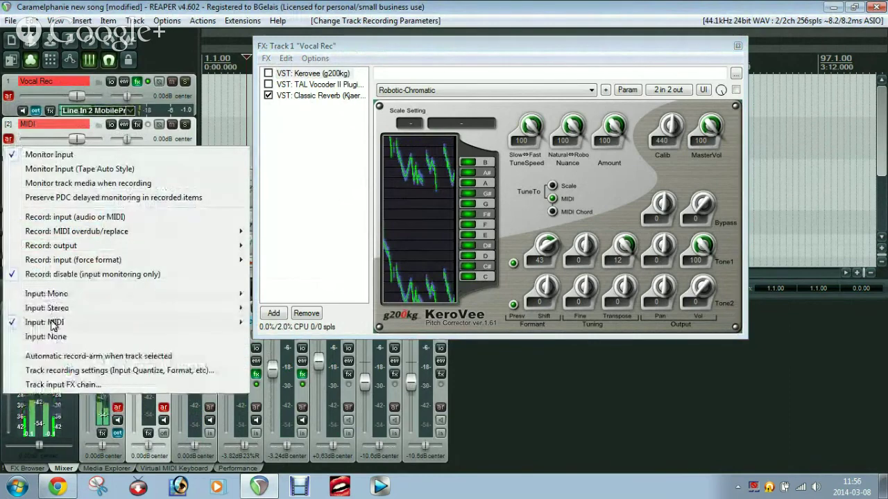
pyautogui.click(54, 273)
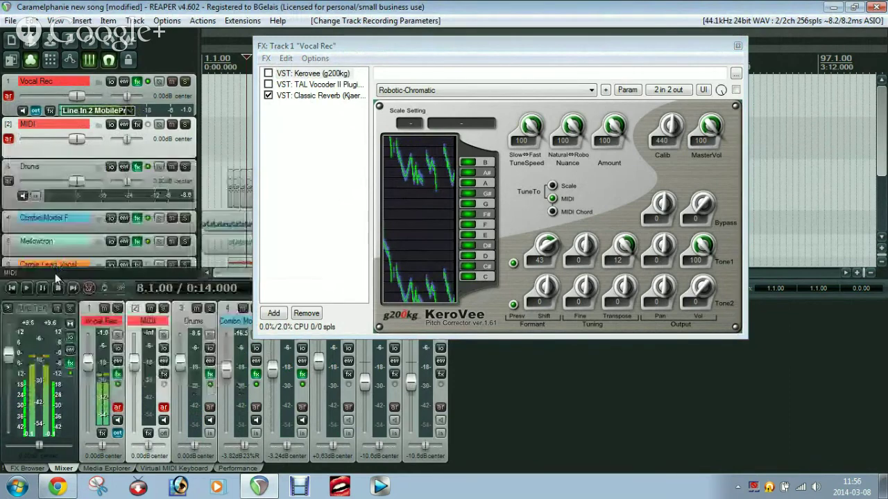
pyautogui.click(8, 140)
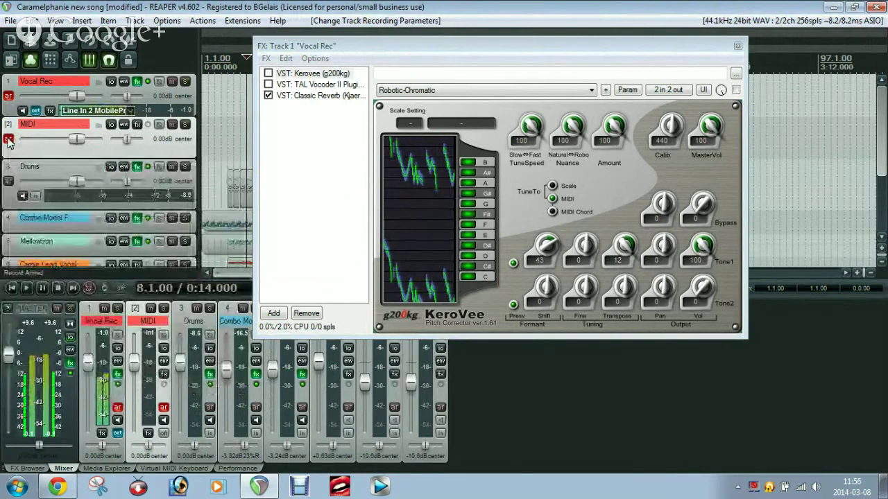
pyautogui.click(8, 141)
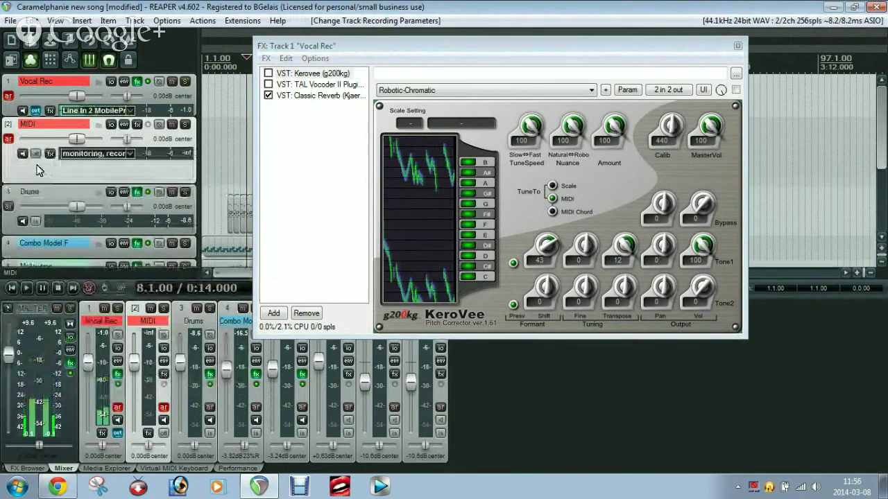
pyautogui.click(129, 154)
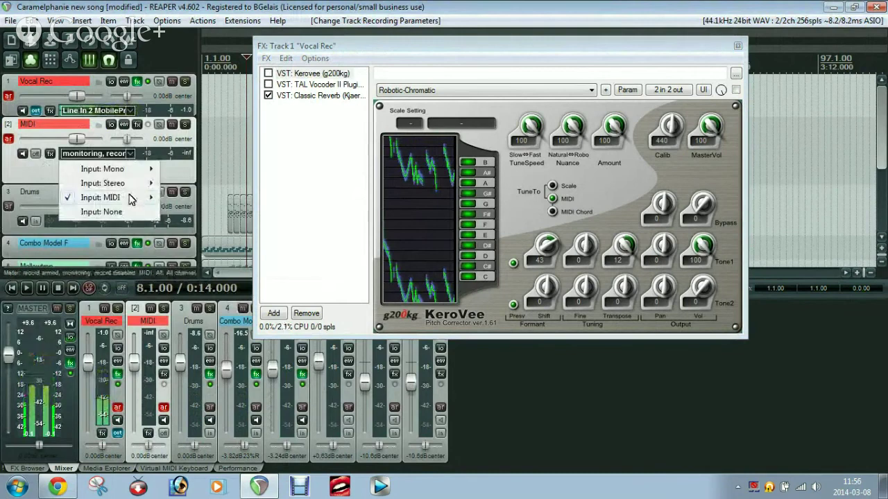
pyautogui.click(15, 174)
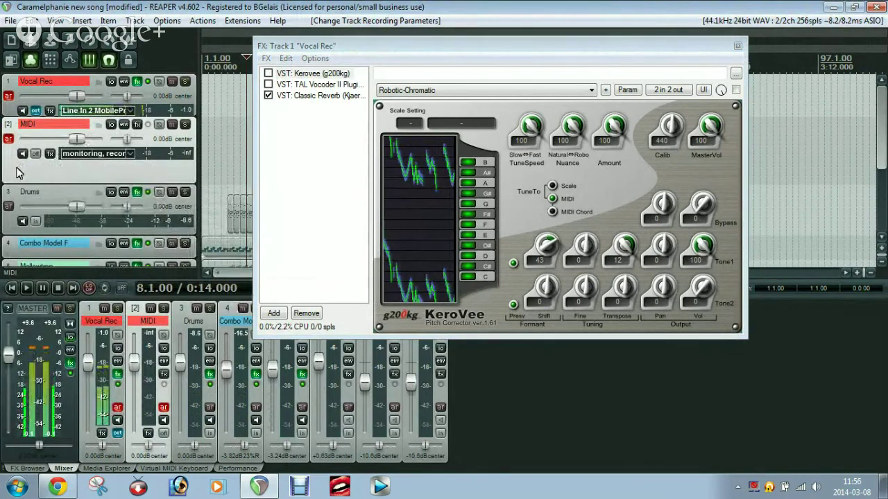
# Step: Move the MIDI track back into the Vocal Rec folder and re-enable the Kerovee effect
pyautogui.moveTo(15, 174); pyautogui.dragTo(71, 109)
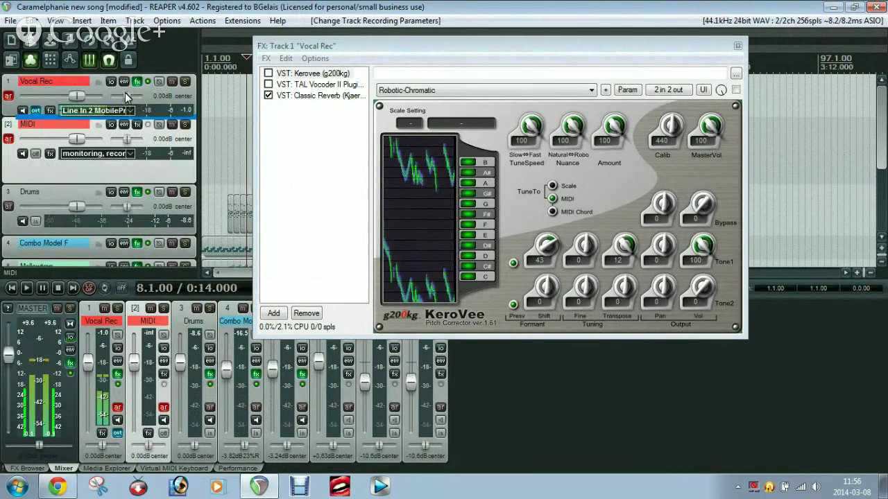
pyautogui.moveTo(125, 93); pyautogui.dragTo(72, 110)
pyautogui.moveTo(121, 94); pyautogui.dragTo(130, 88)
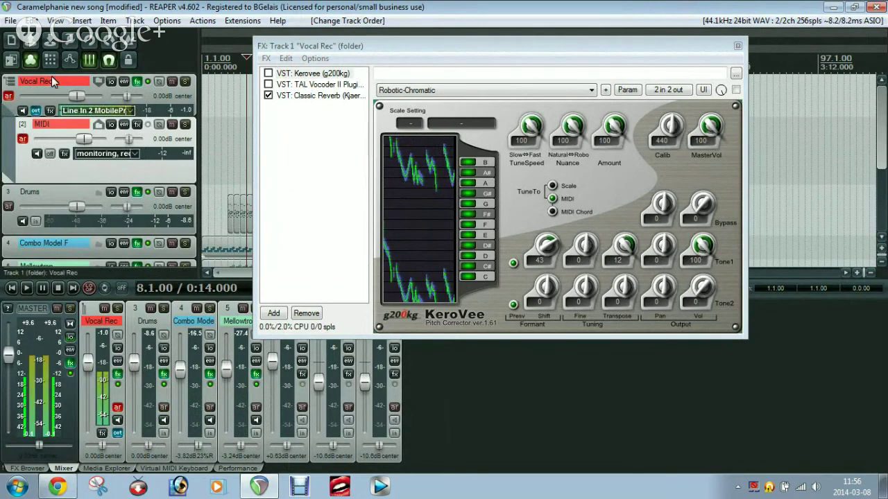
pyautogui.click(268, 74)
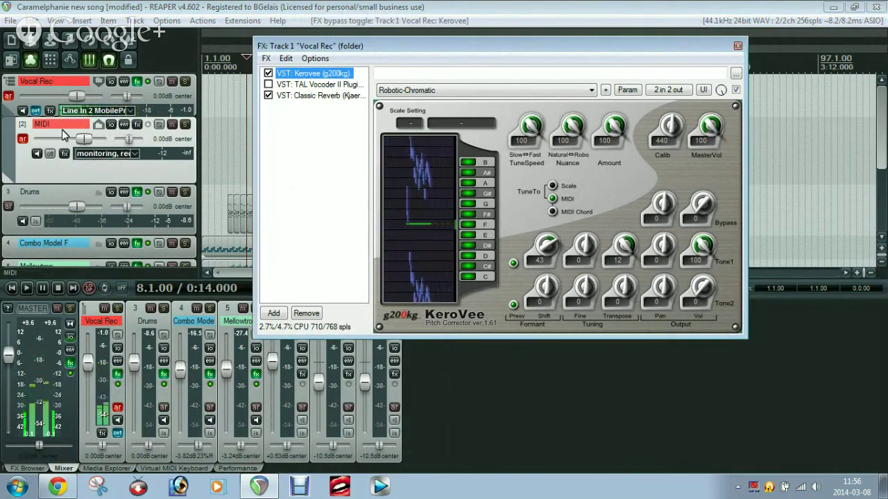
# Step: Collapse the Vocal Rec folder and disarm the track, closing its effects window before switching to Chrome
pyautogui.click(10, 85)
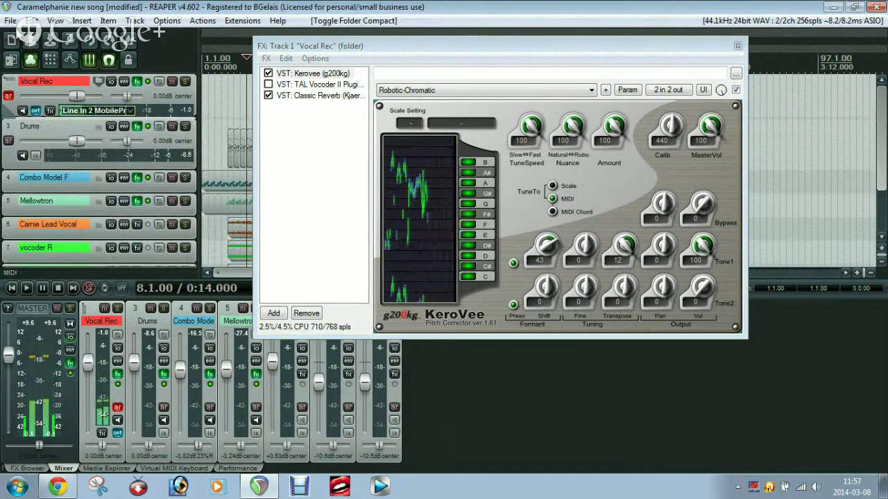
pyautogui.click(9, 97)
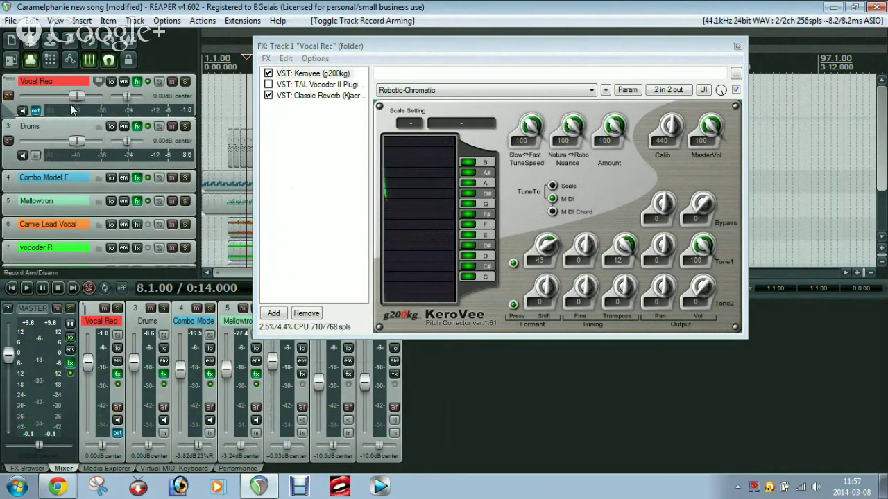
pyautogui.click(738, 47)
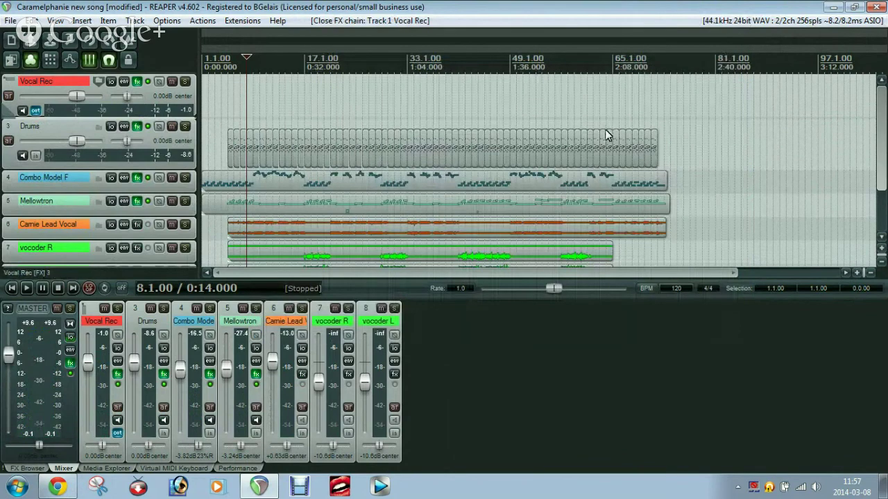
pyautogui.click(59, 487)
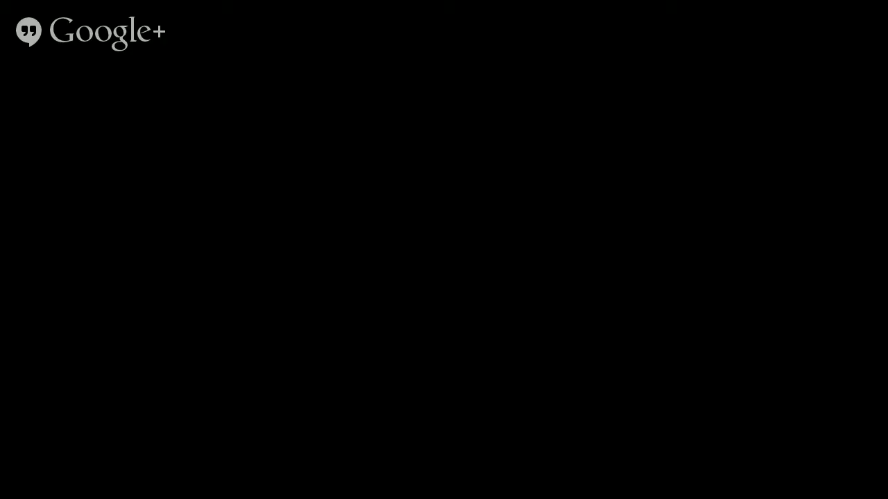